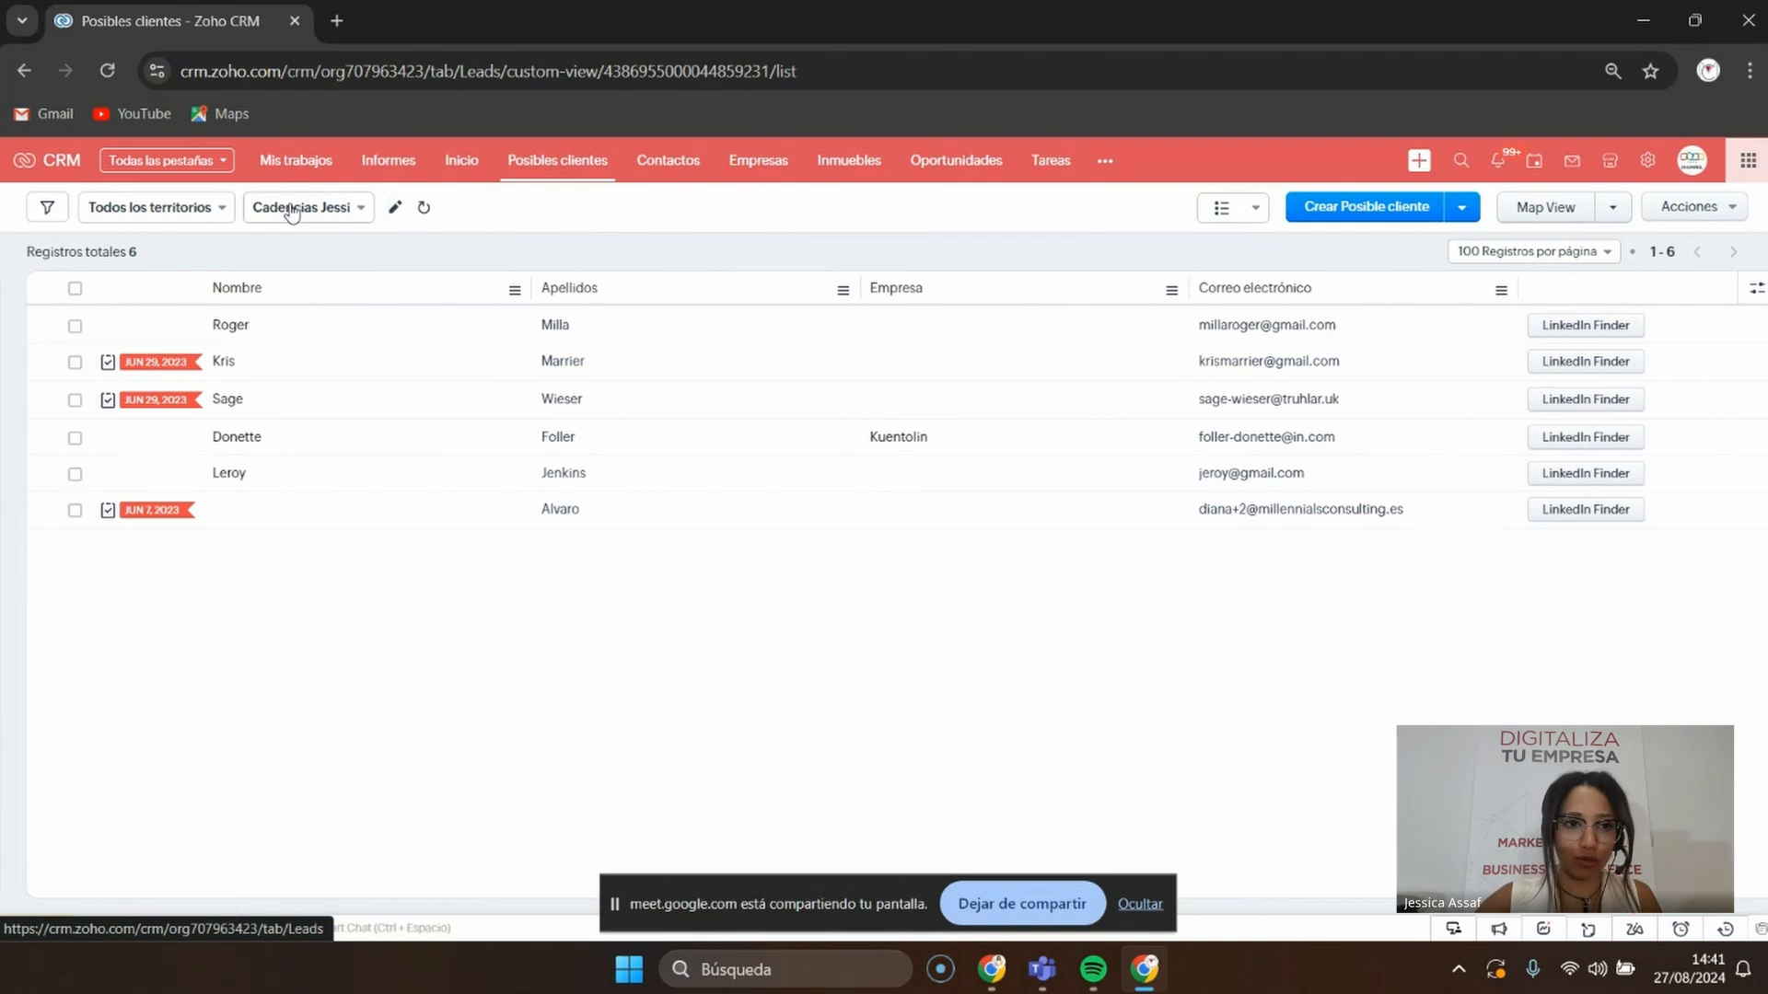
Open the Cadencias Jessi custom view for editing and review its selected columns
click(398, 208)
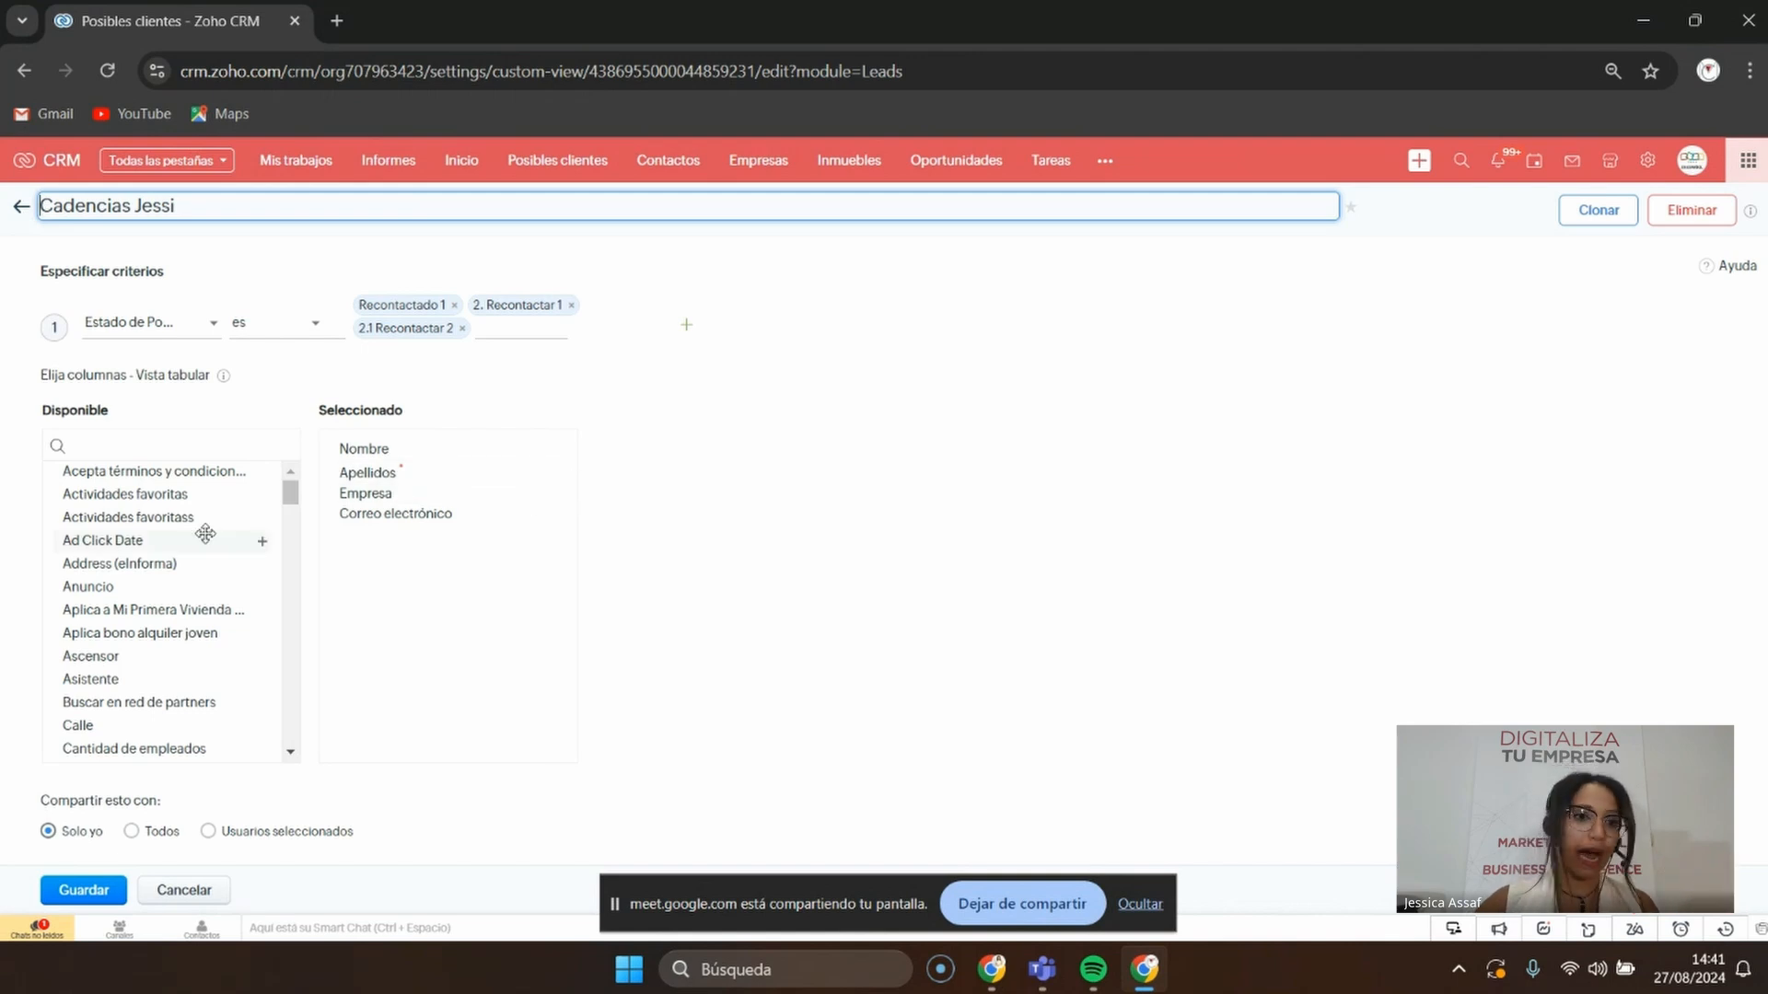
scroll(204, 534, down, 3)
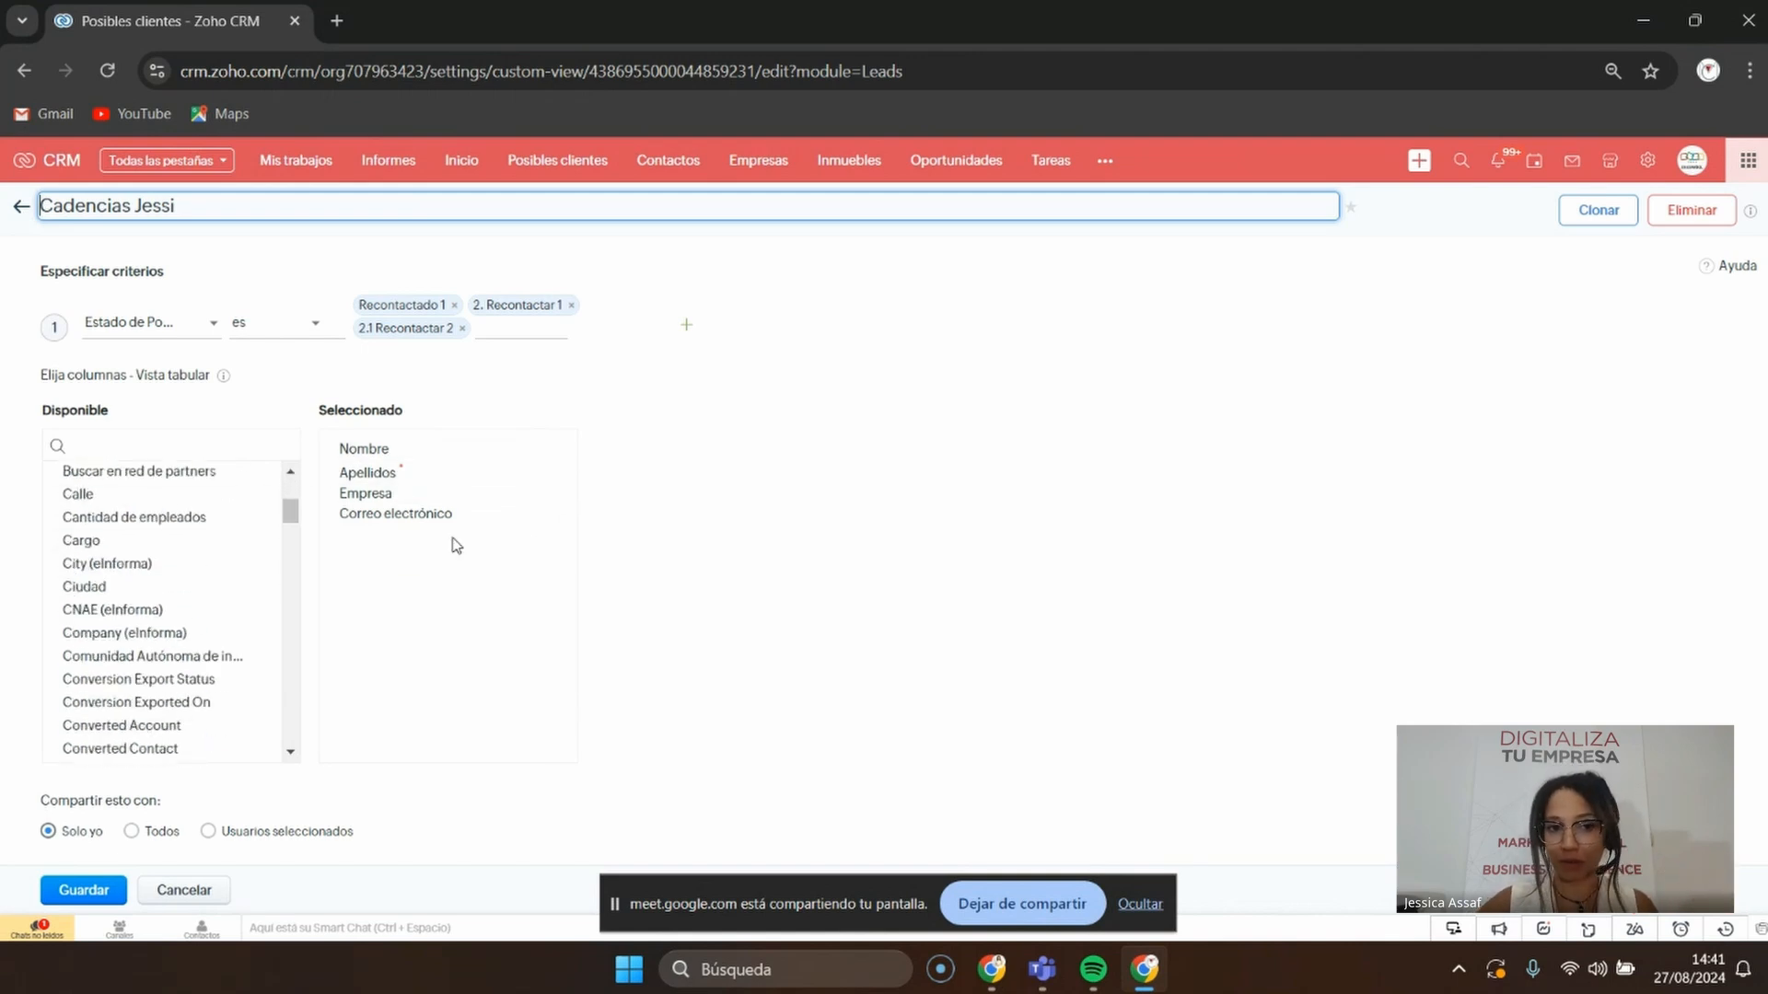
Save the Cadencias Jessi view, then go to the Cadencias page under Automatización in settings
click(71, 891)
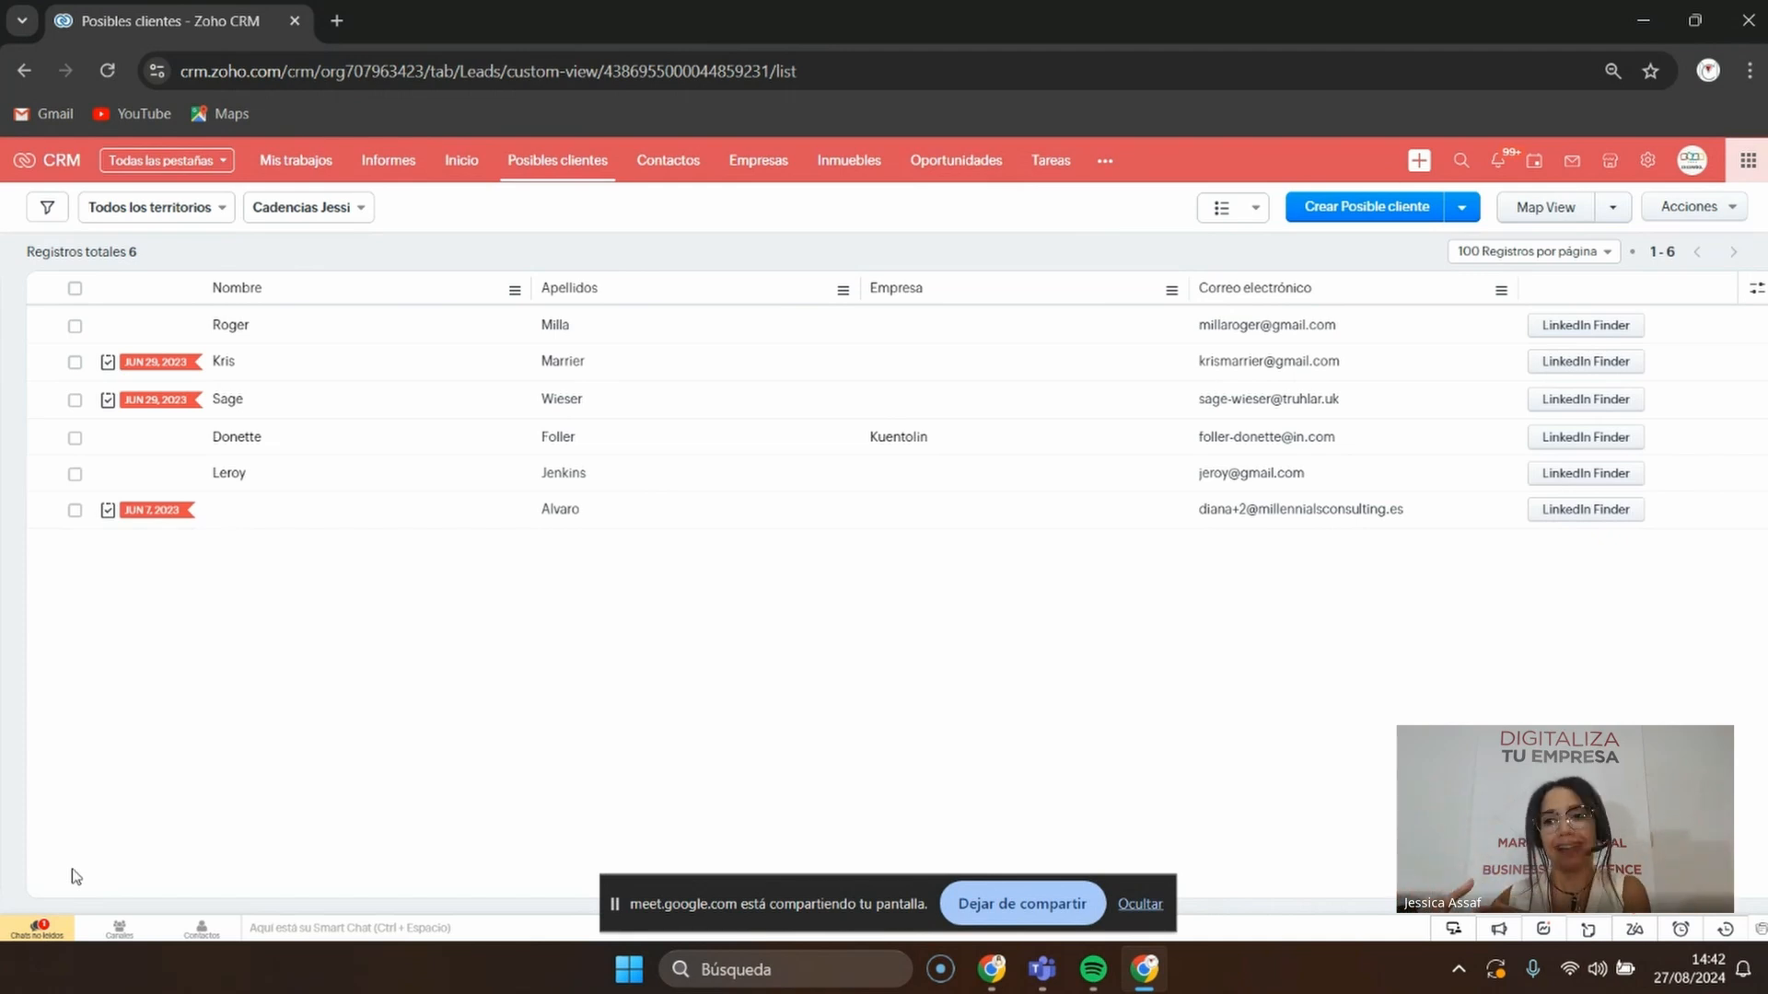
click(1650, 163)
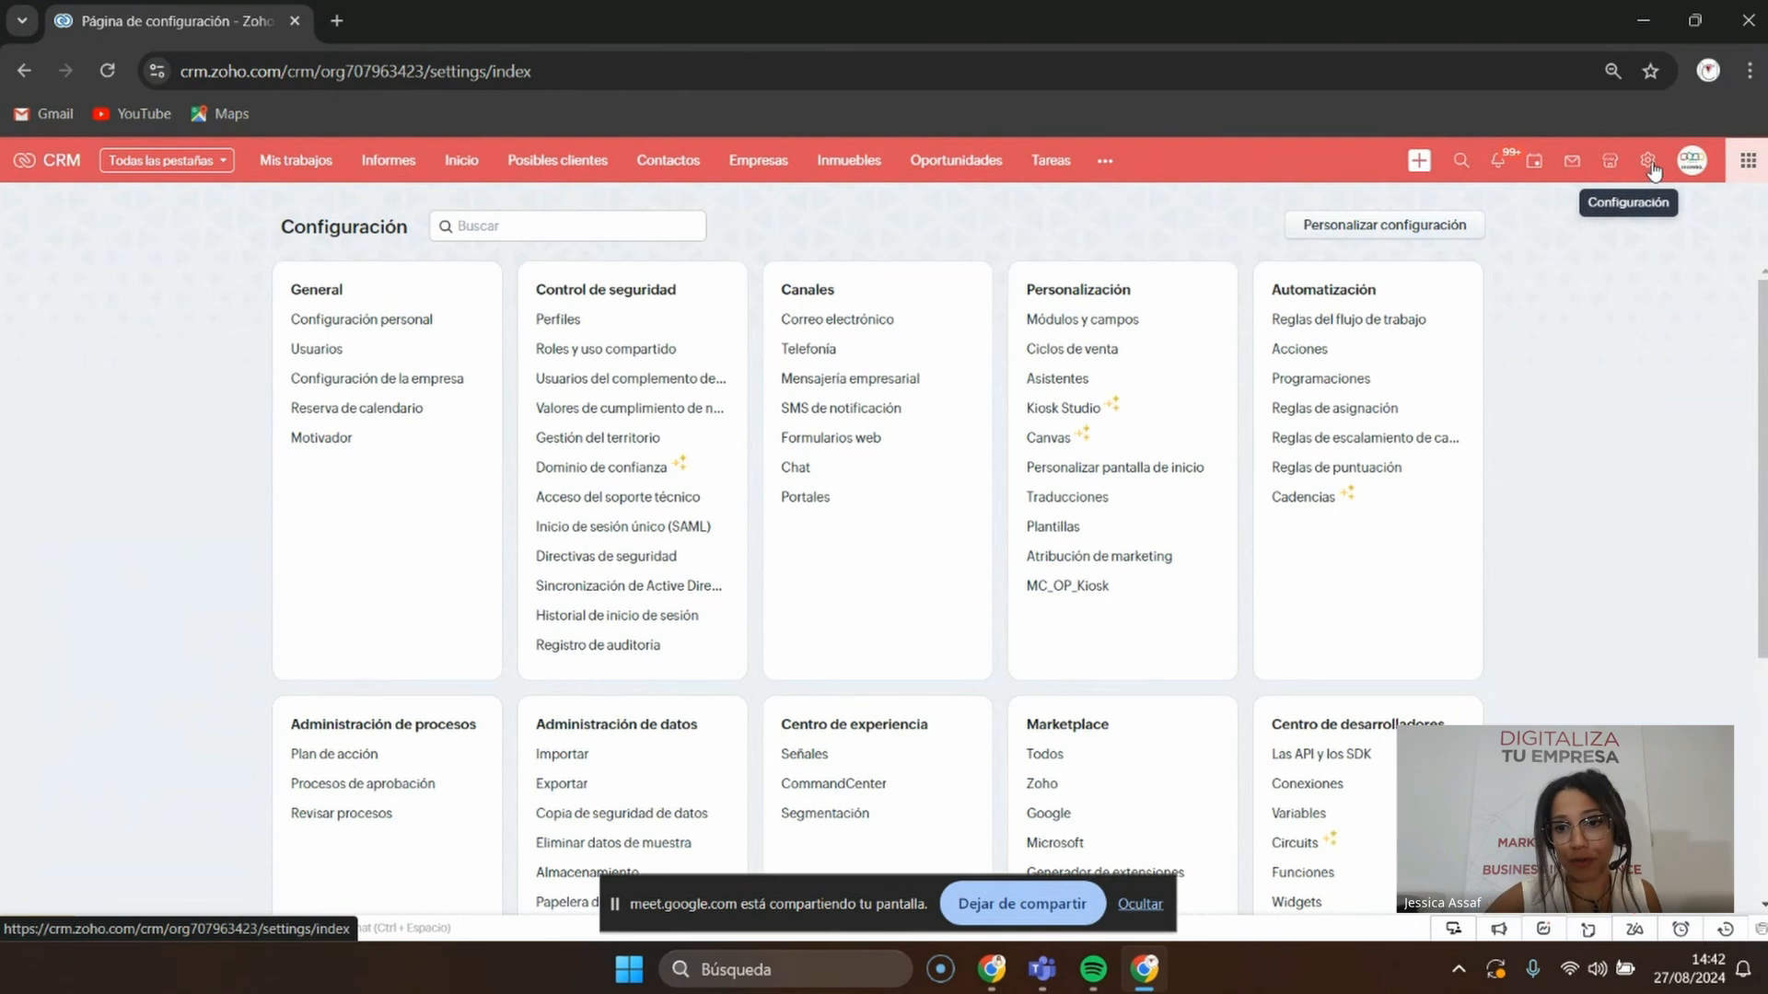
drag(1269, 290, 1369, 278)
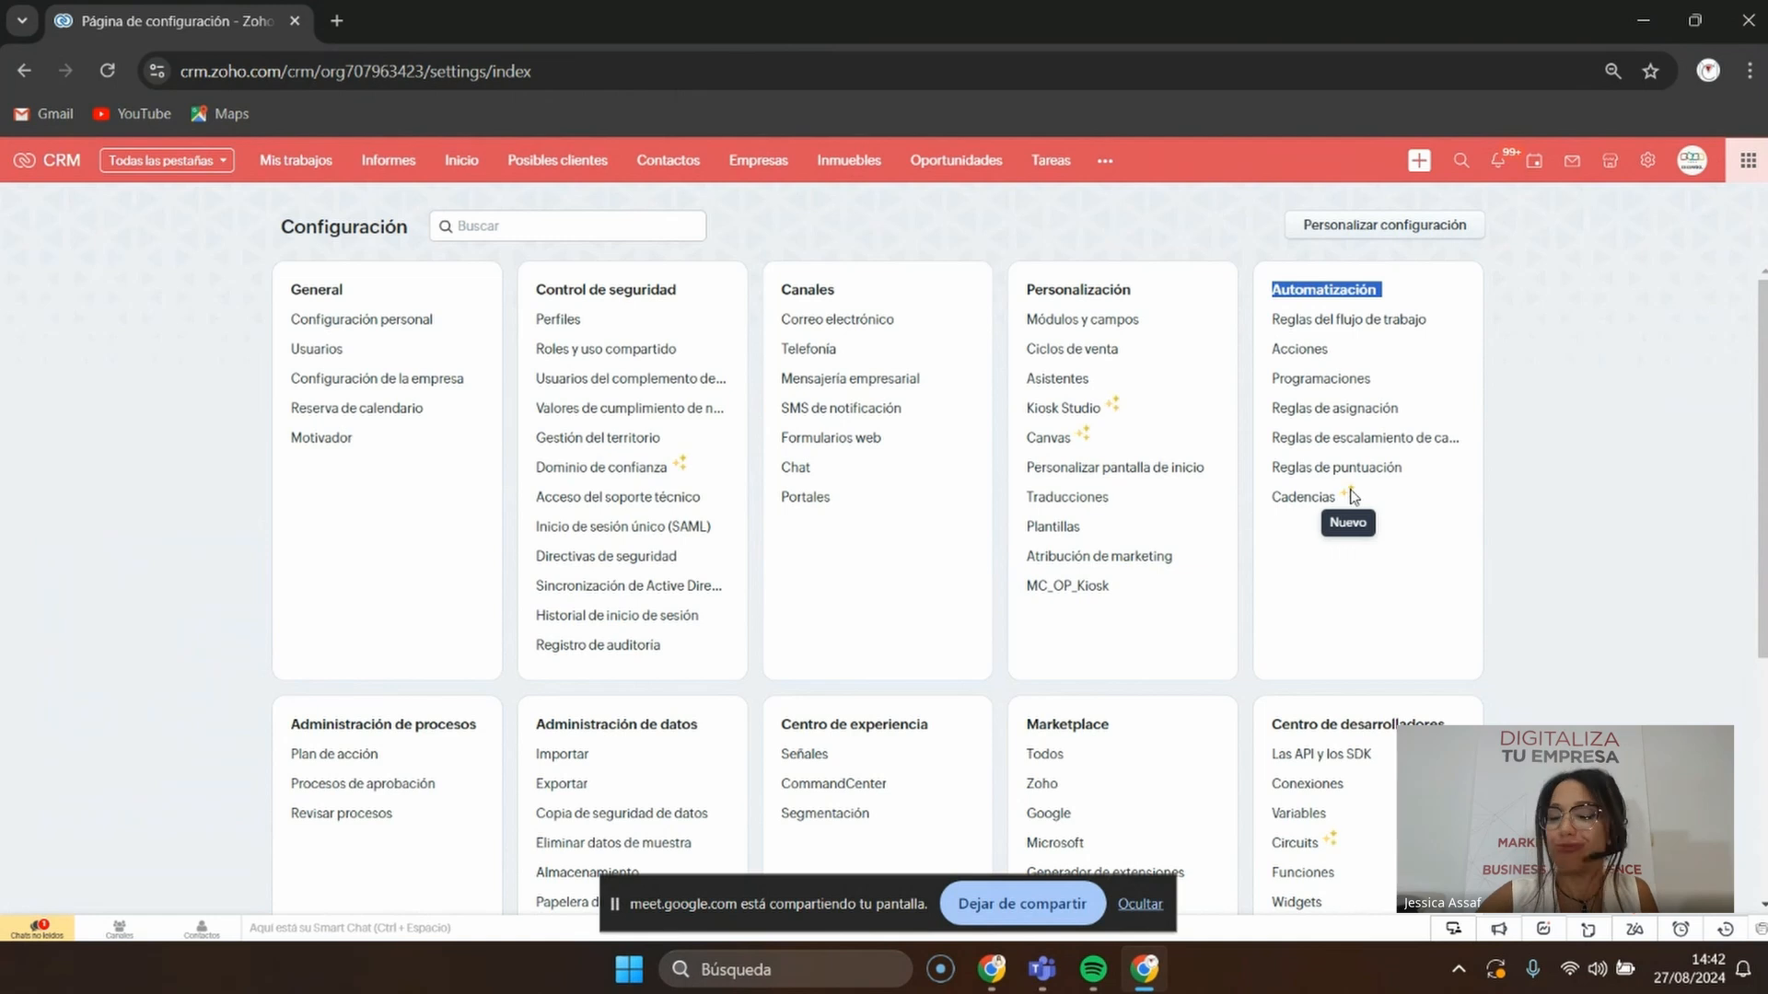
click(1317, 497)
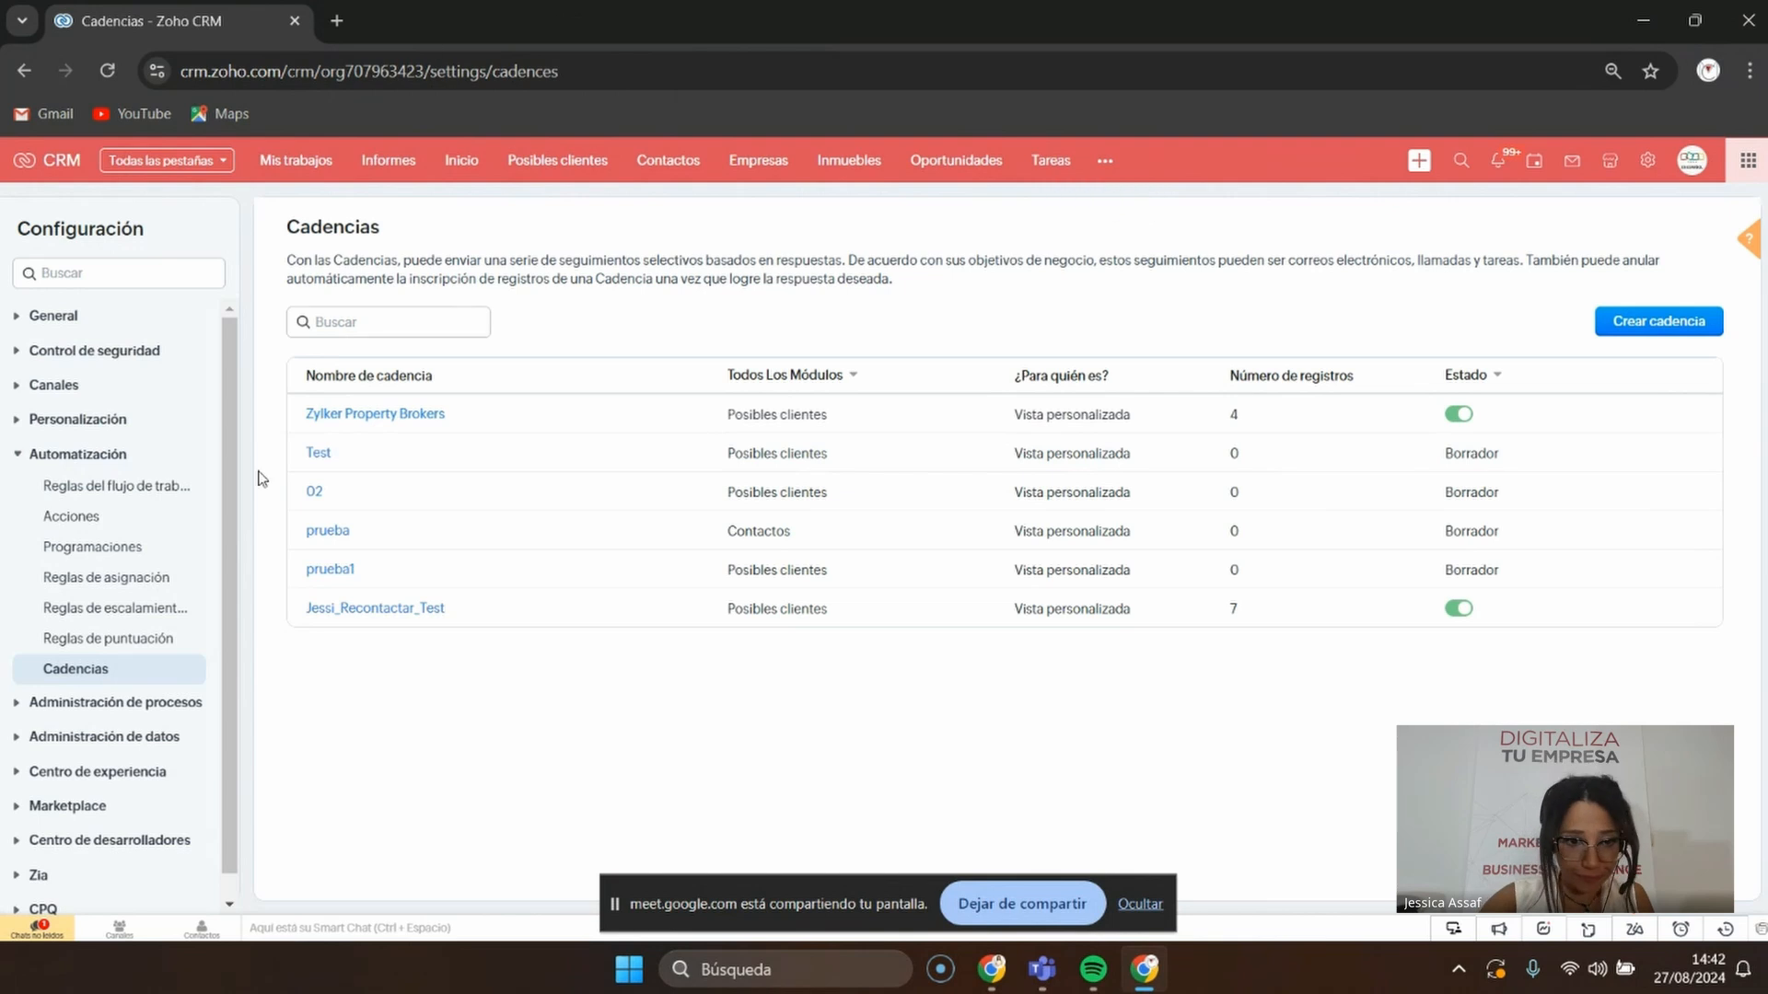
Create a cadence named 'Video Cadencias' on the Posibles clientes module, leaving the description blank
click(1641, 334)
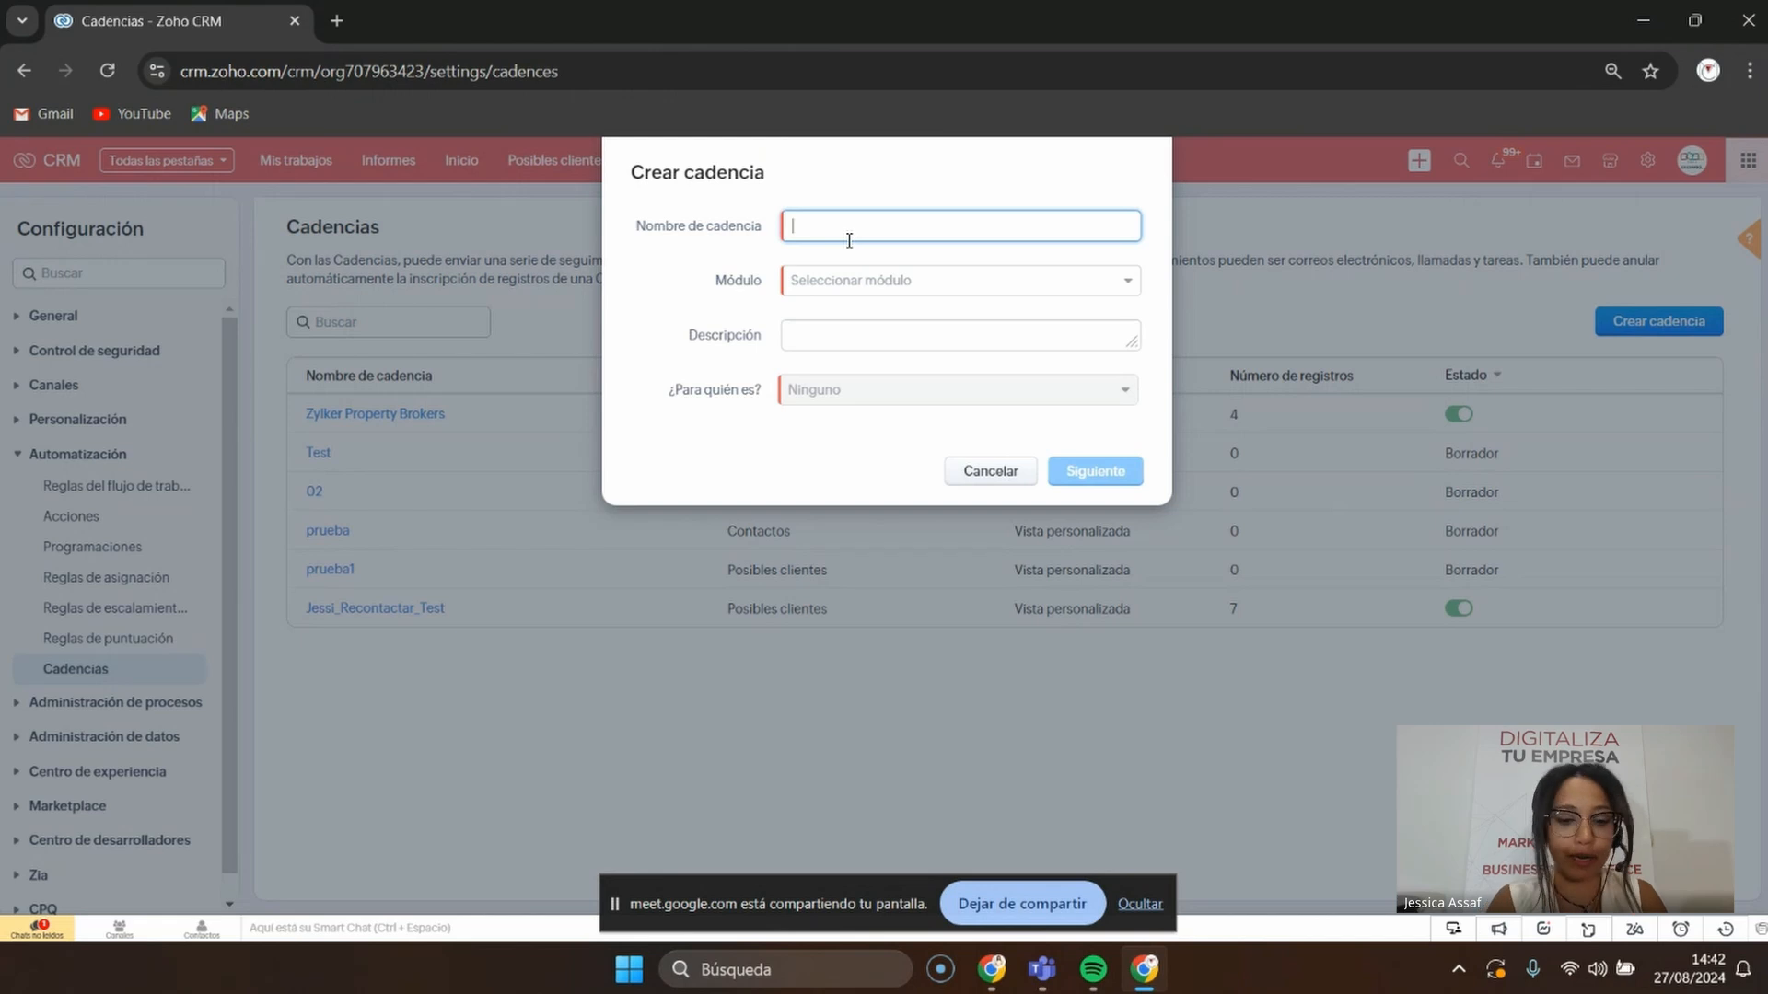
text(Video )
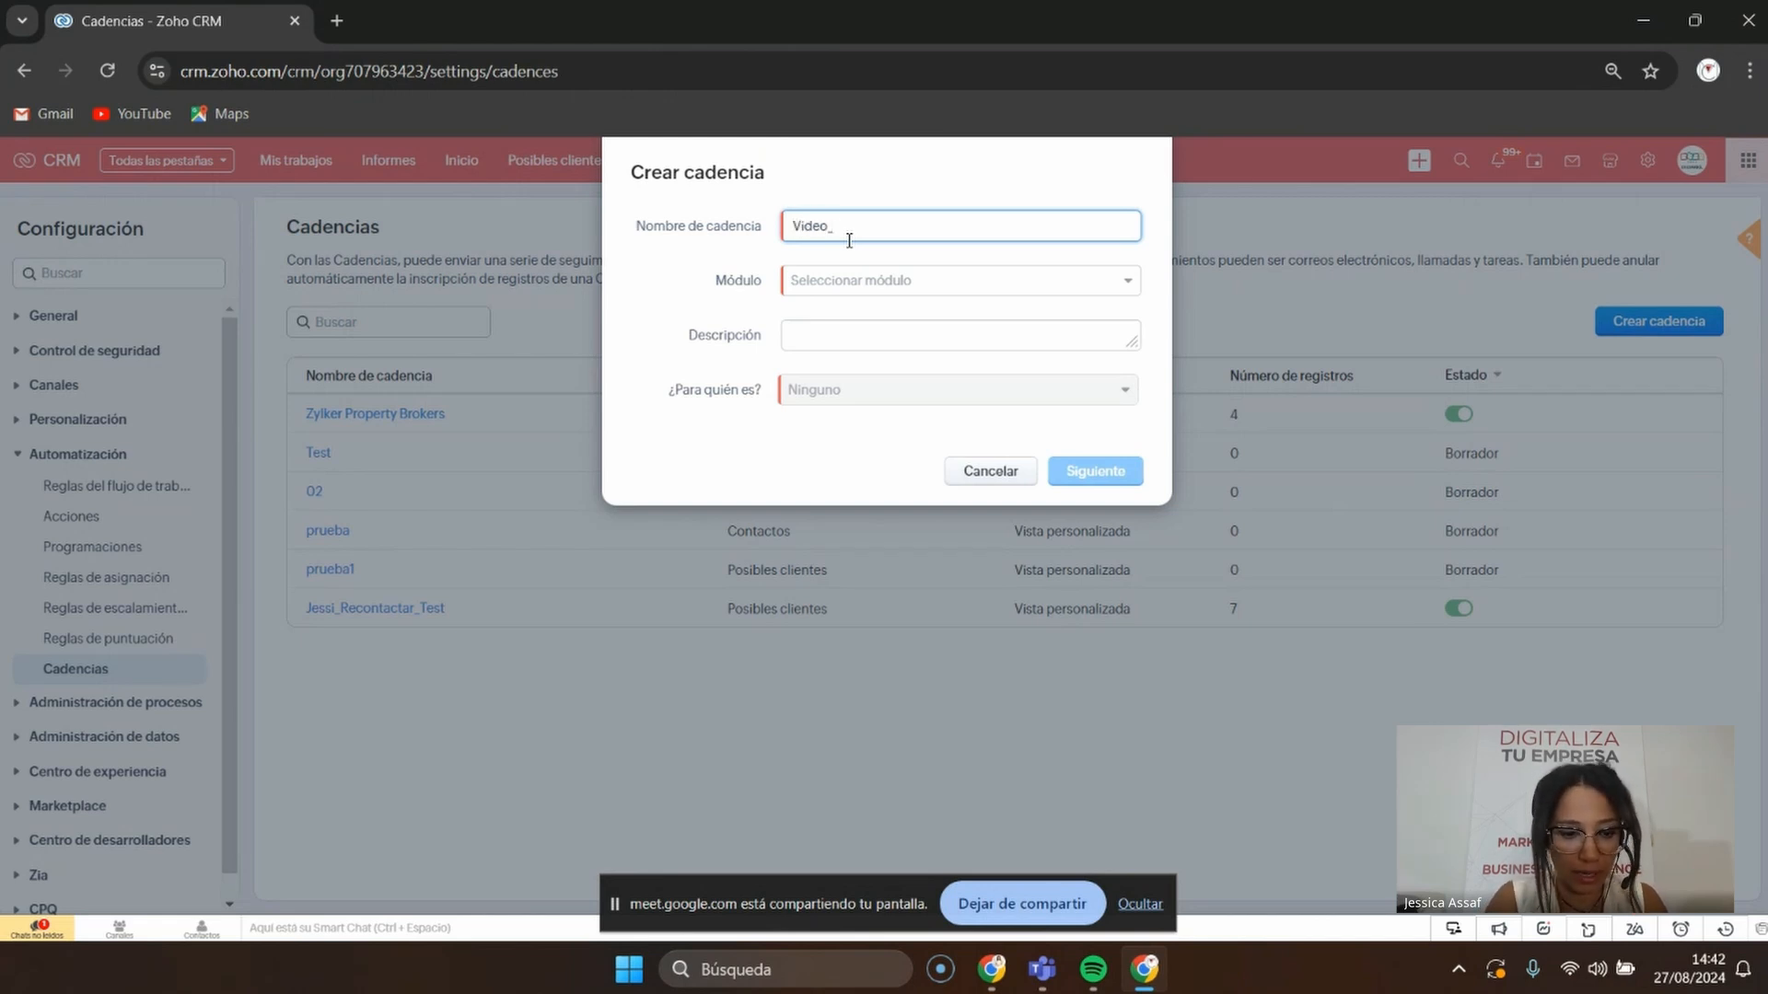
text(C)
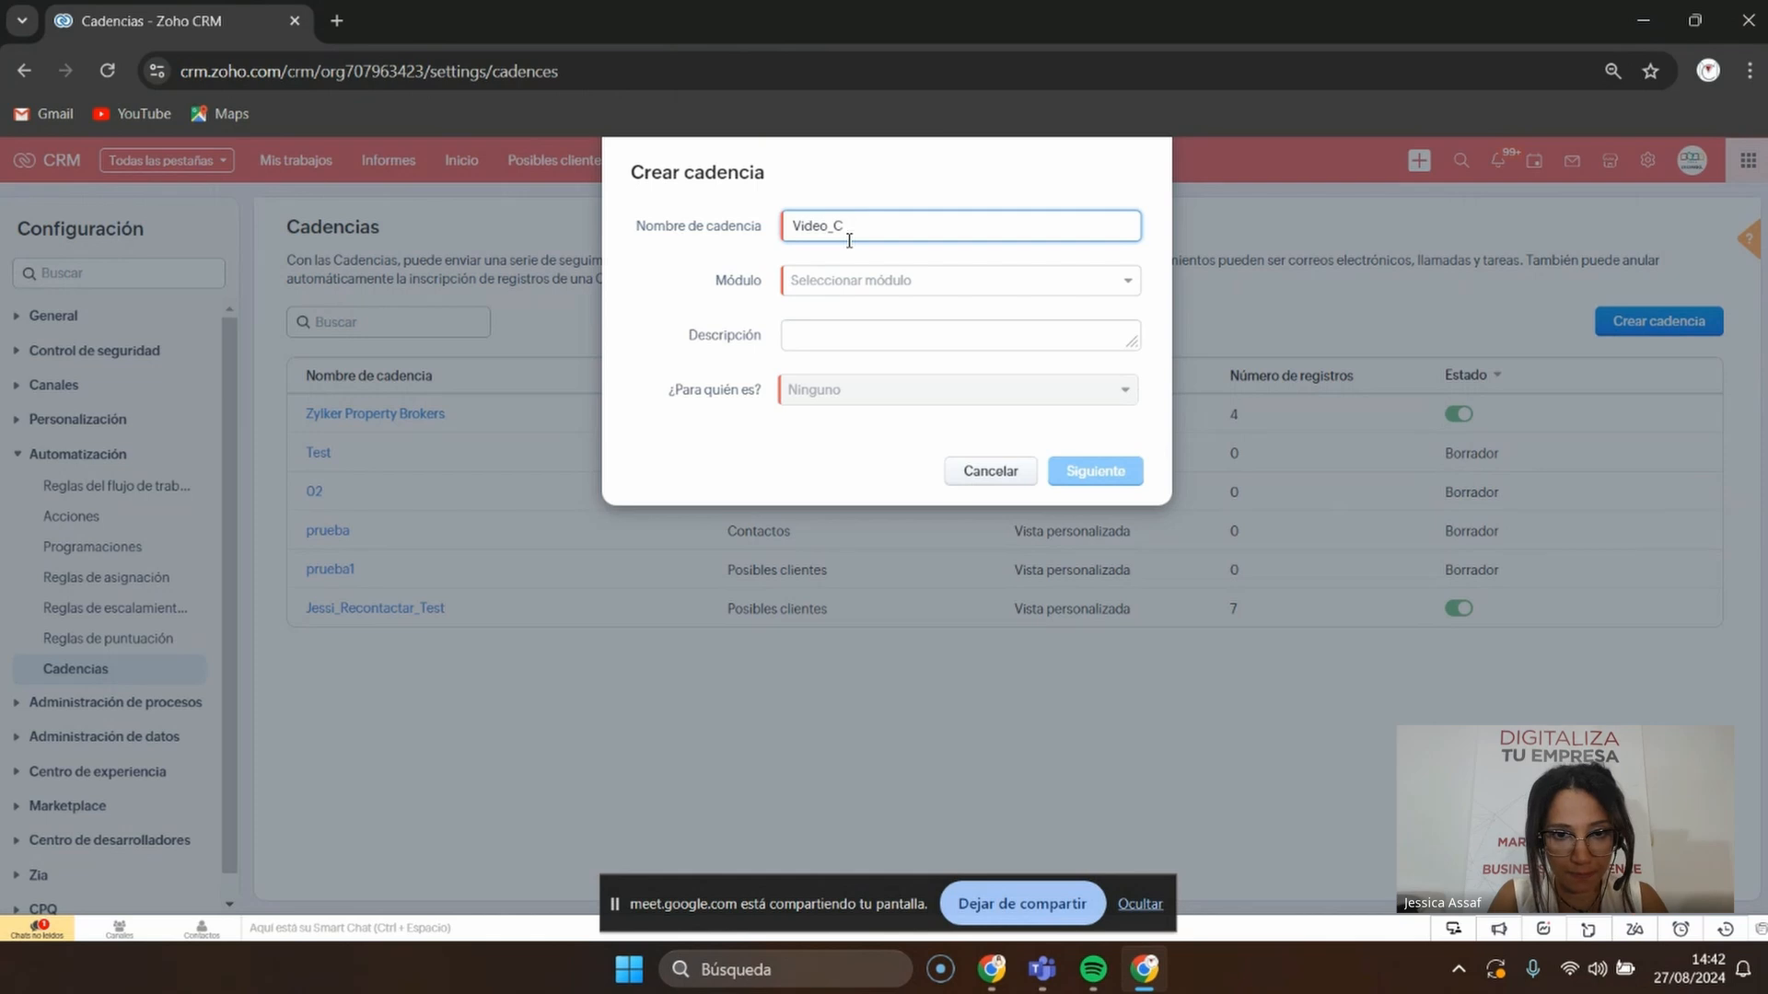
text(adencias)
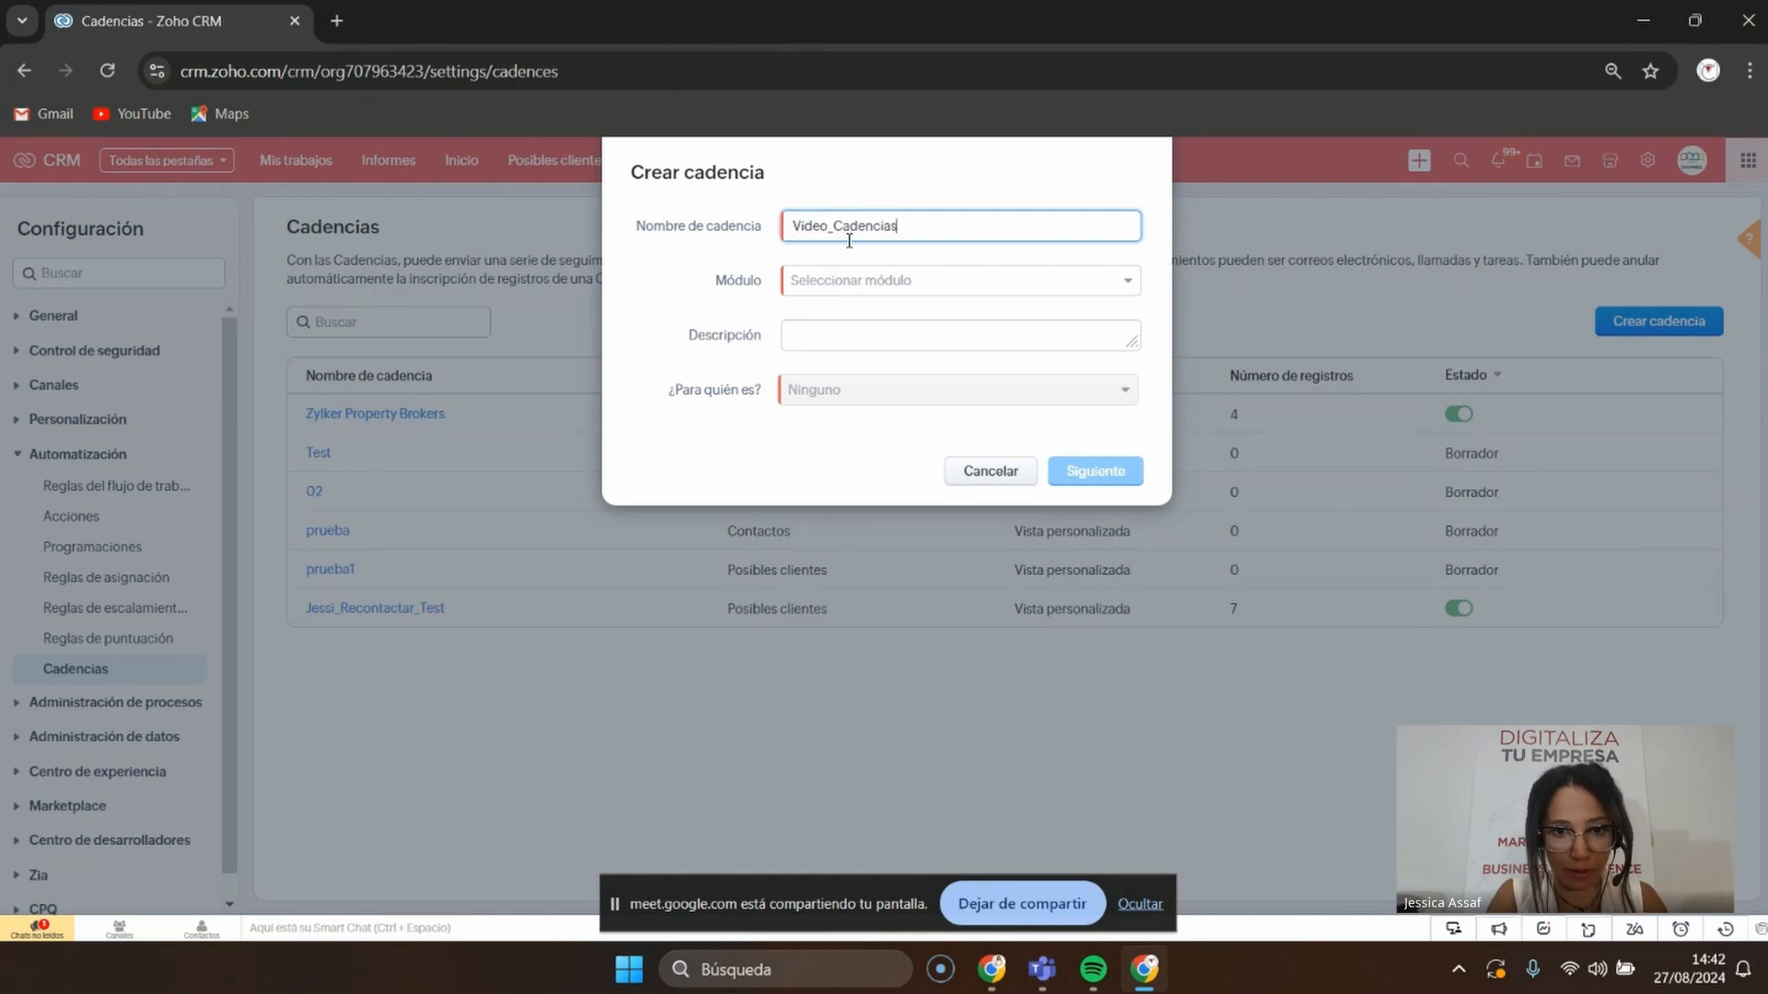
click(842, 282)
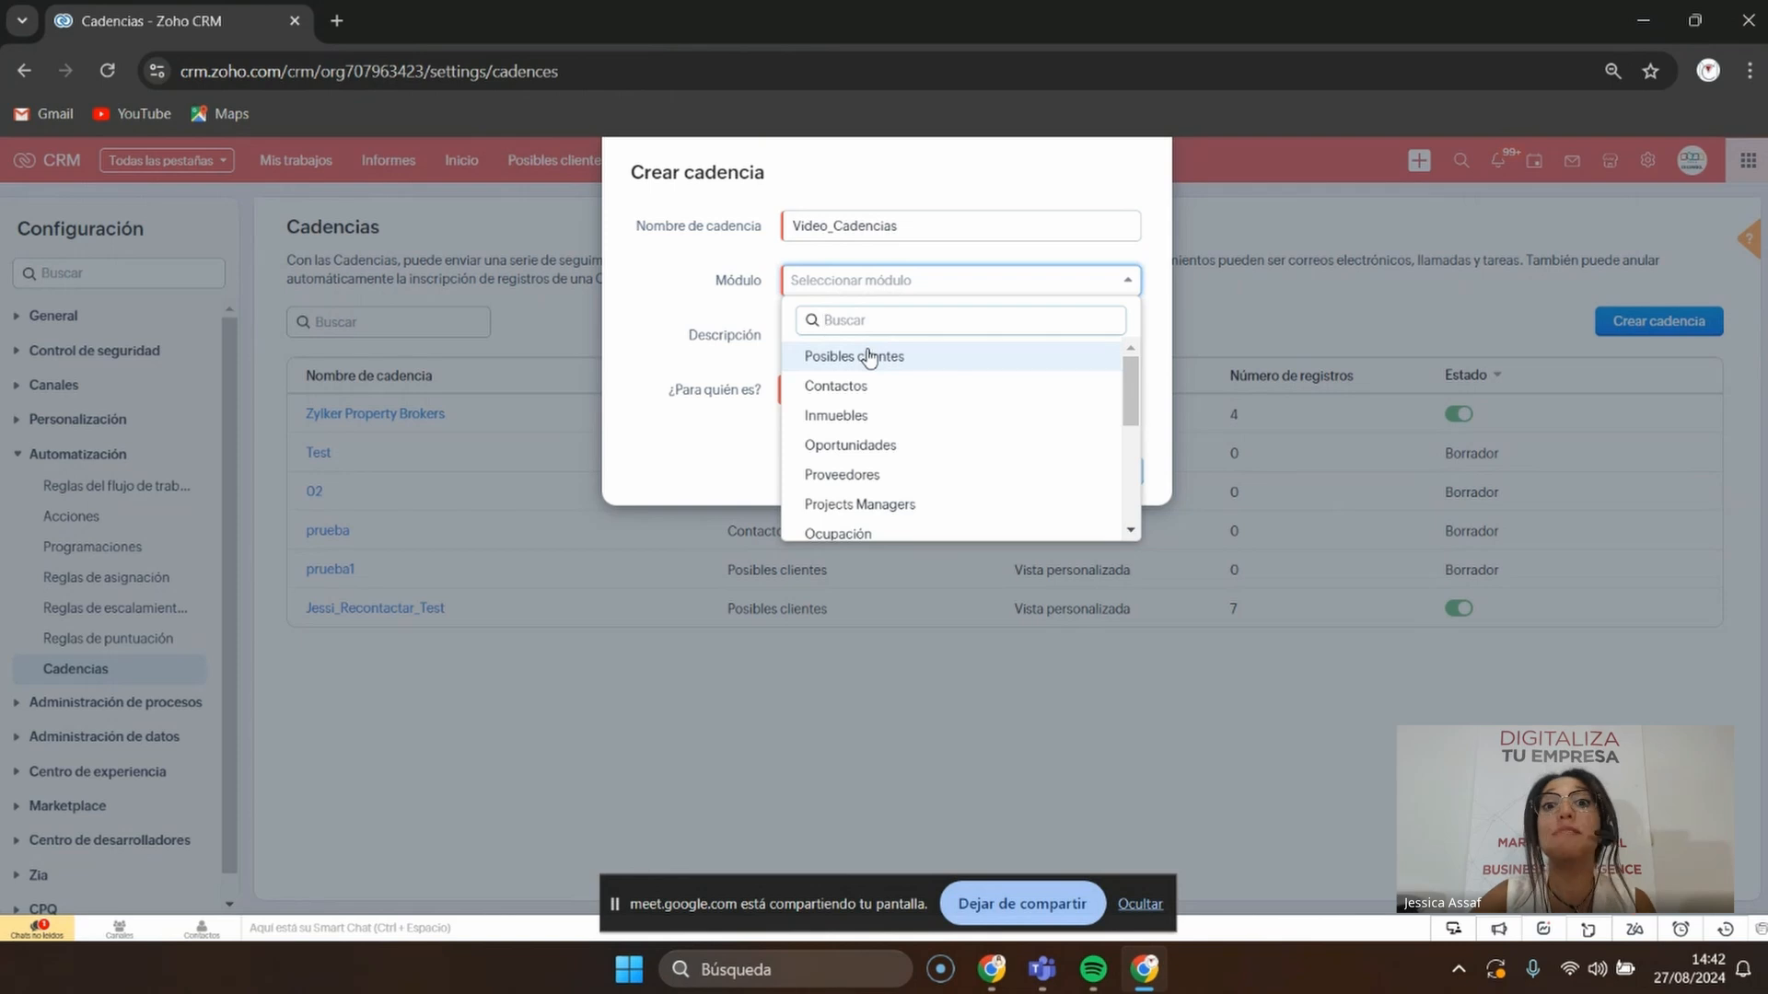
scroll(866, 364, down, 5)
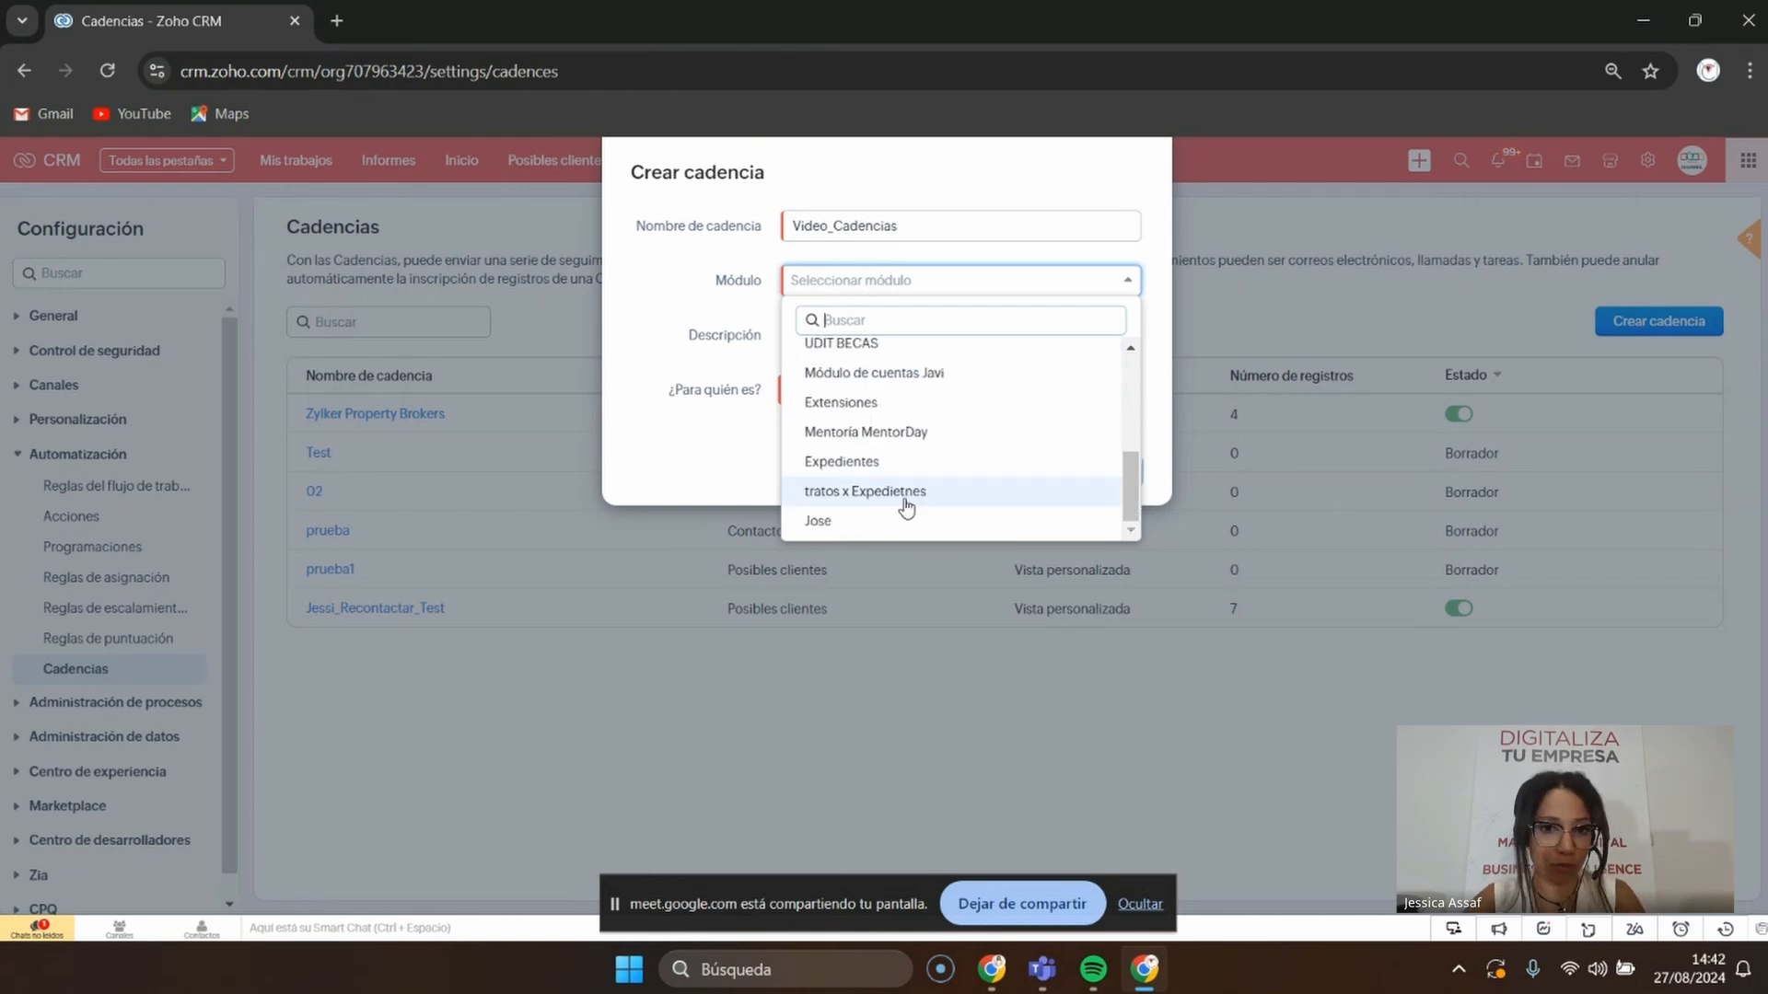
scroll(905, 504, up, 3)
scroll(907, 506, up, 3)
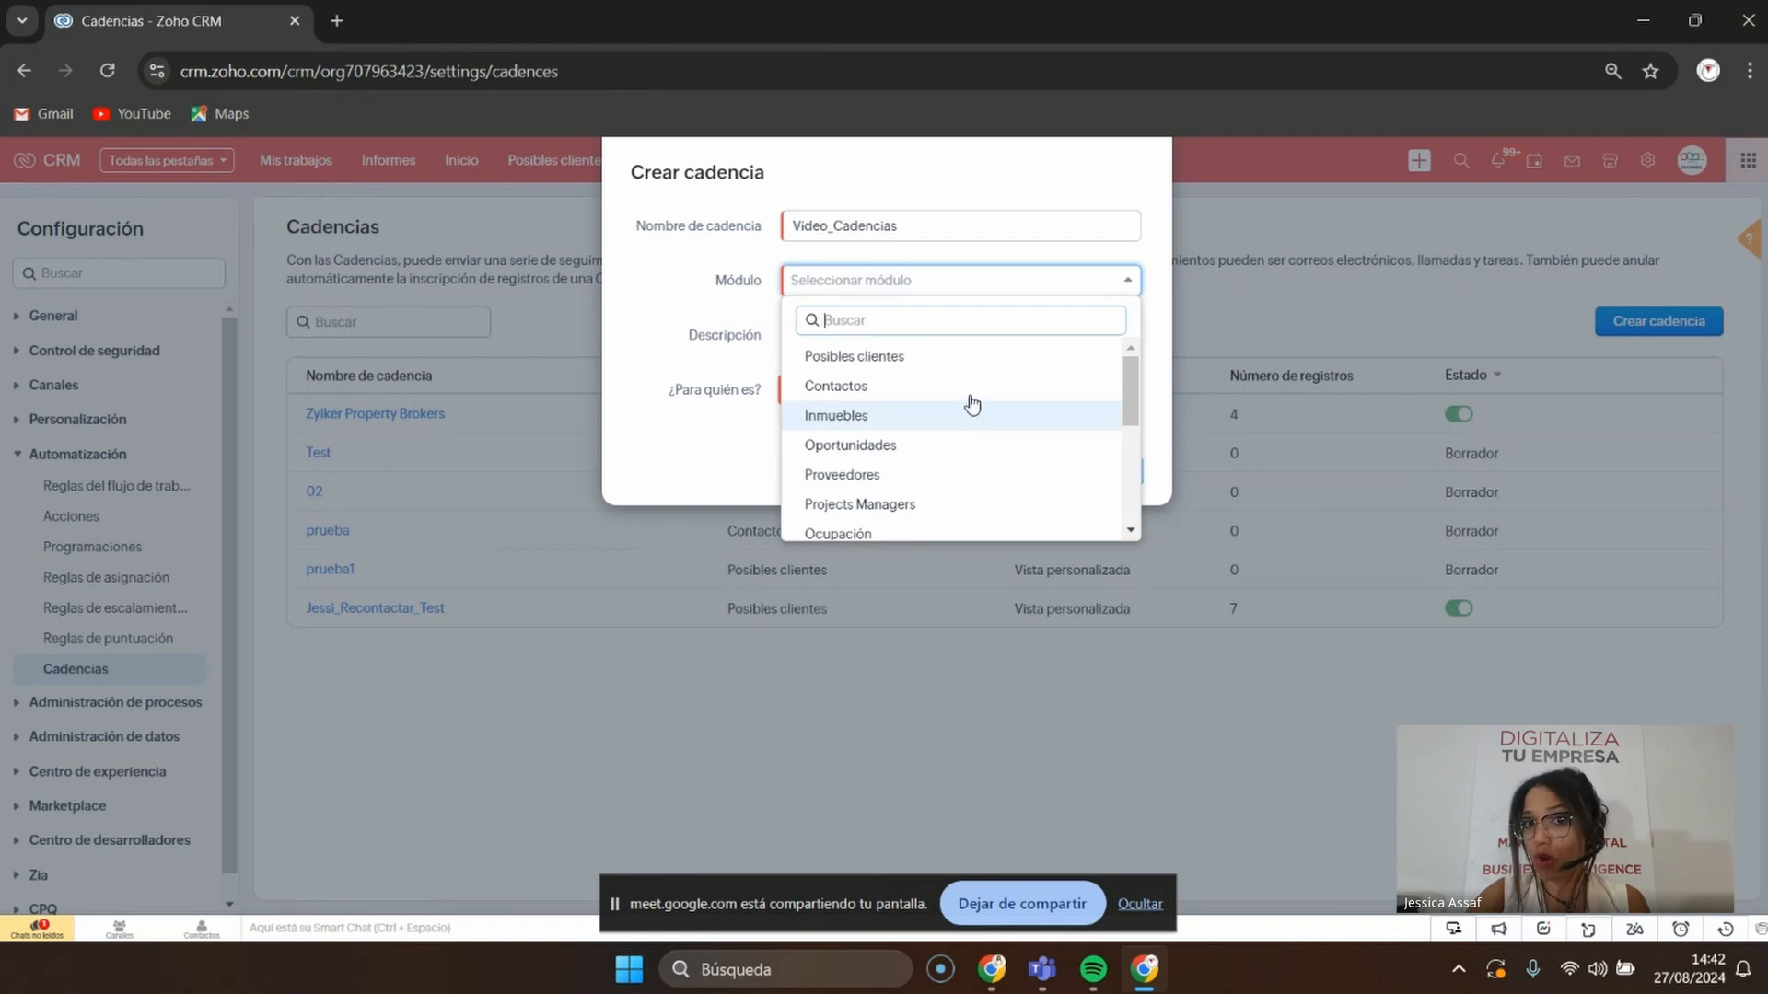
scroll(916, 373, down, 3)
scroll(925, 359, up, 3)
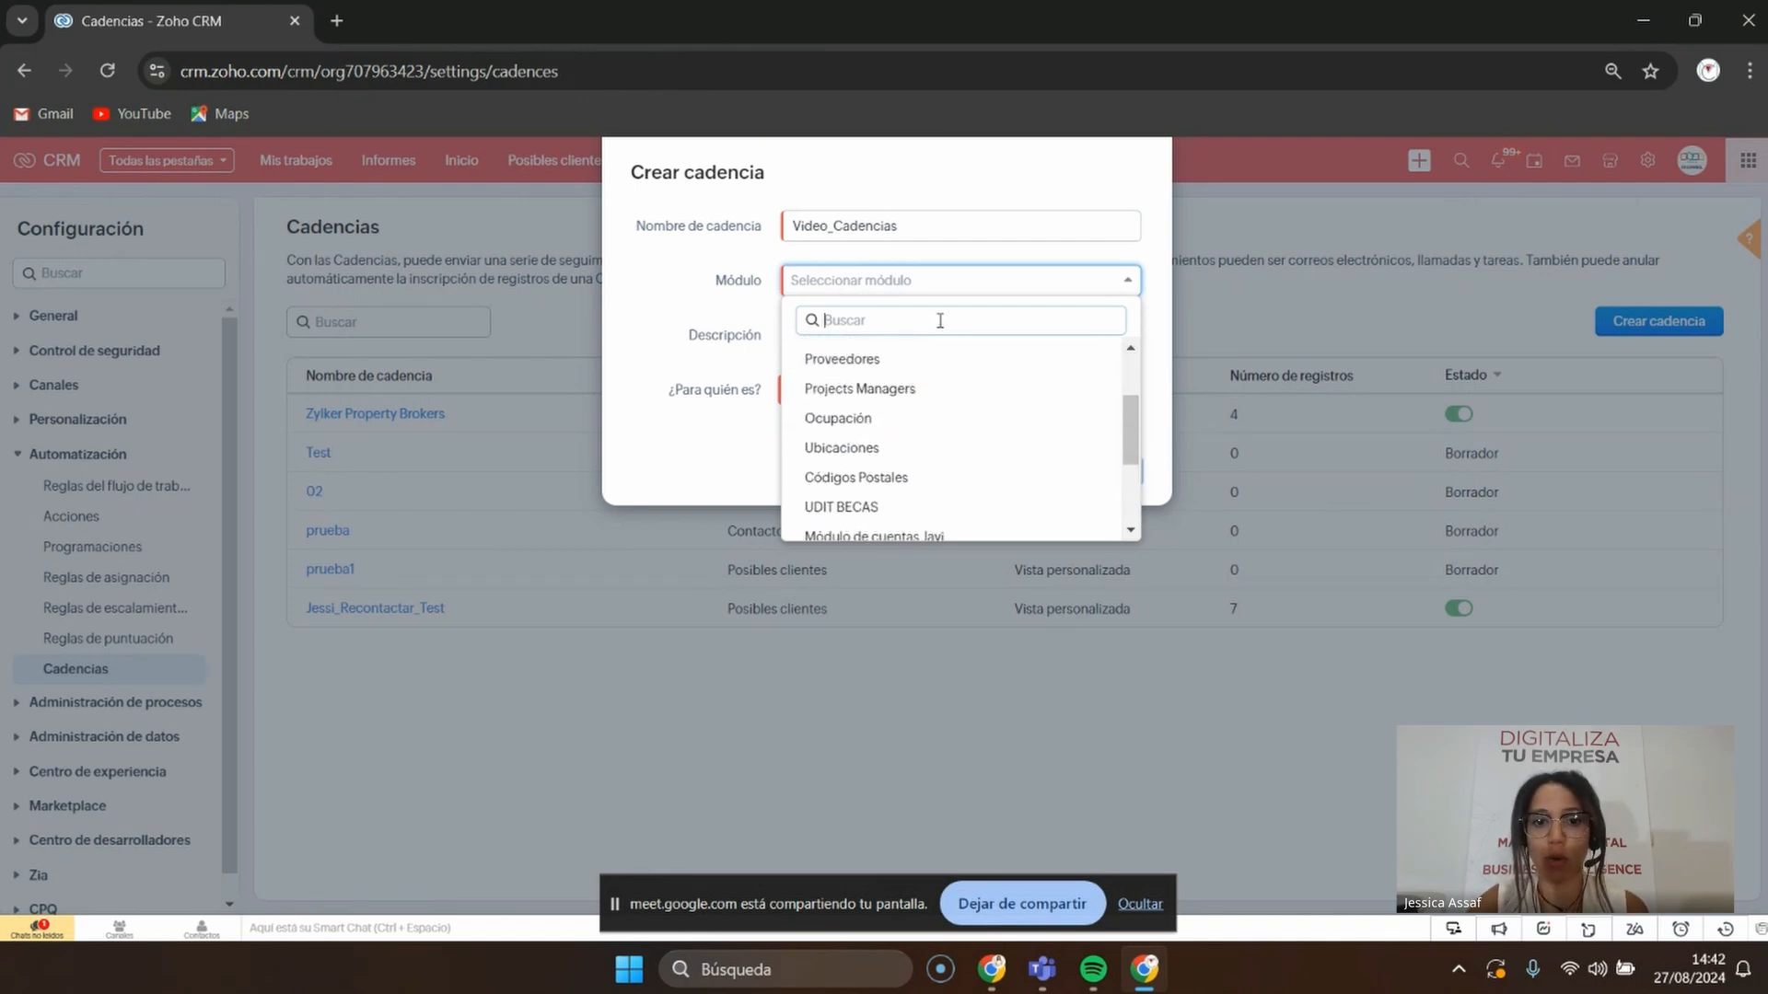
scroll(937, 353, up, 3)
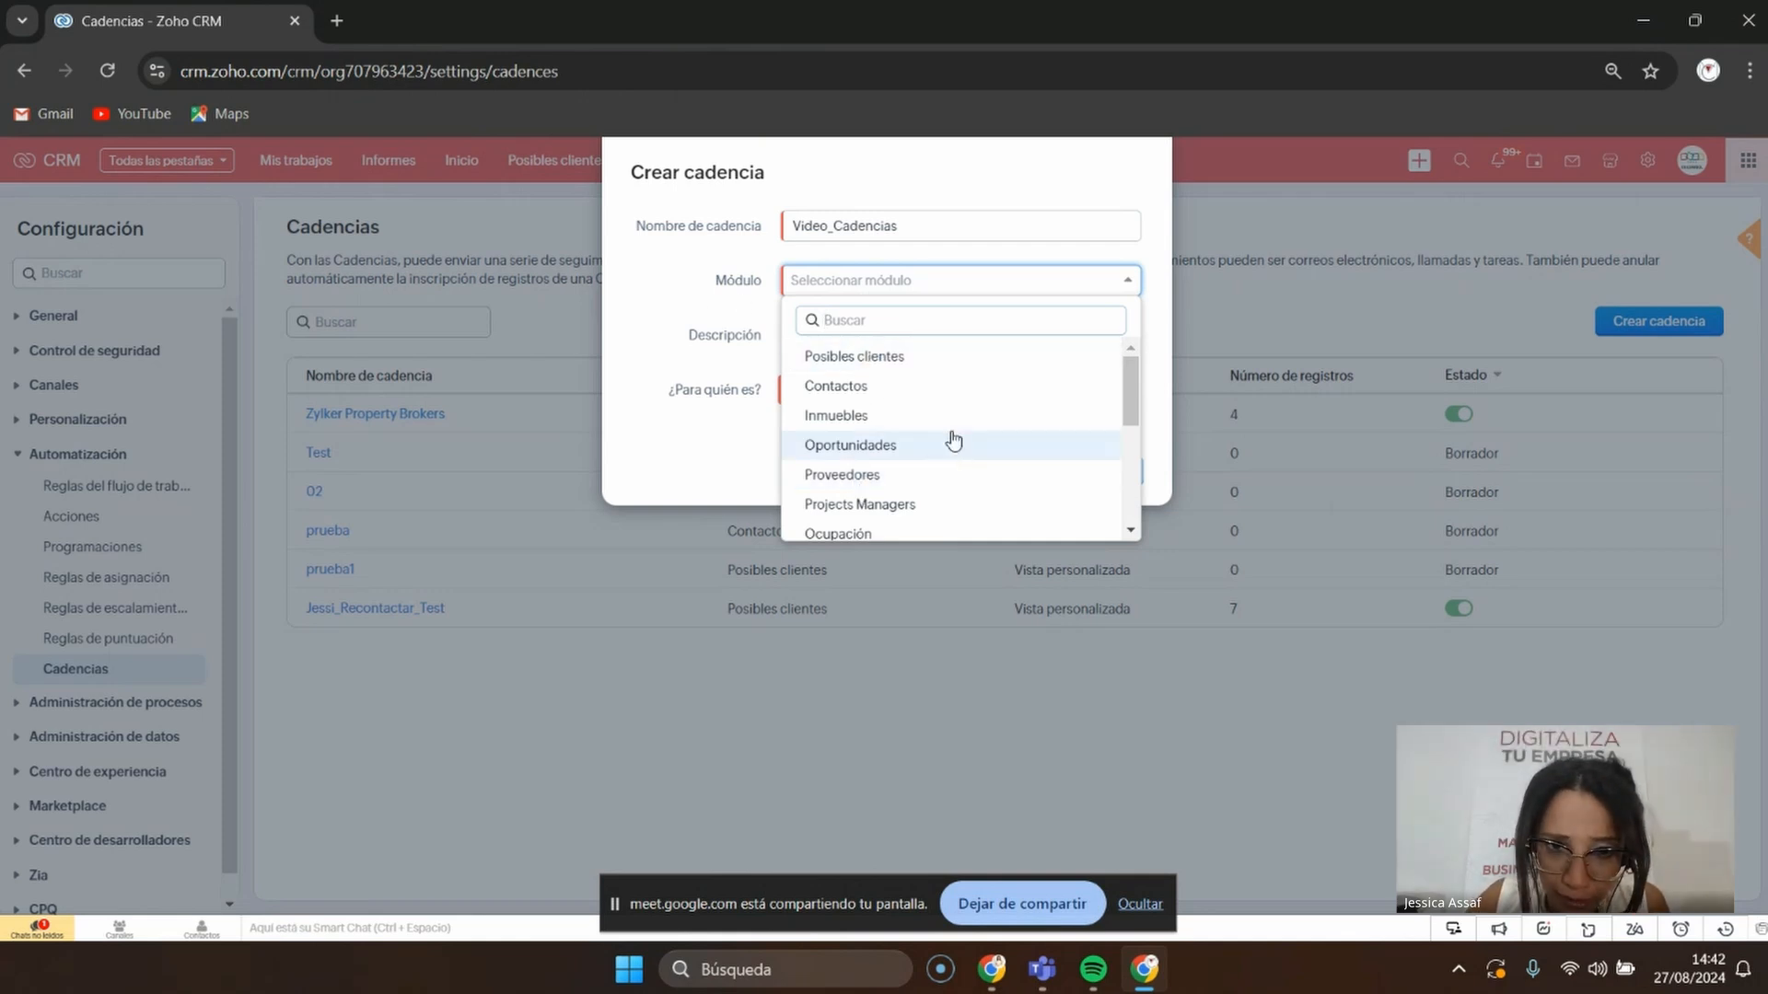
click(921, 357)
click(926, 359)
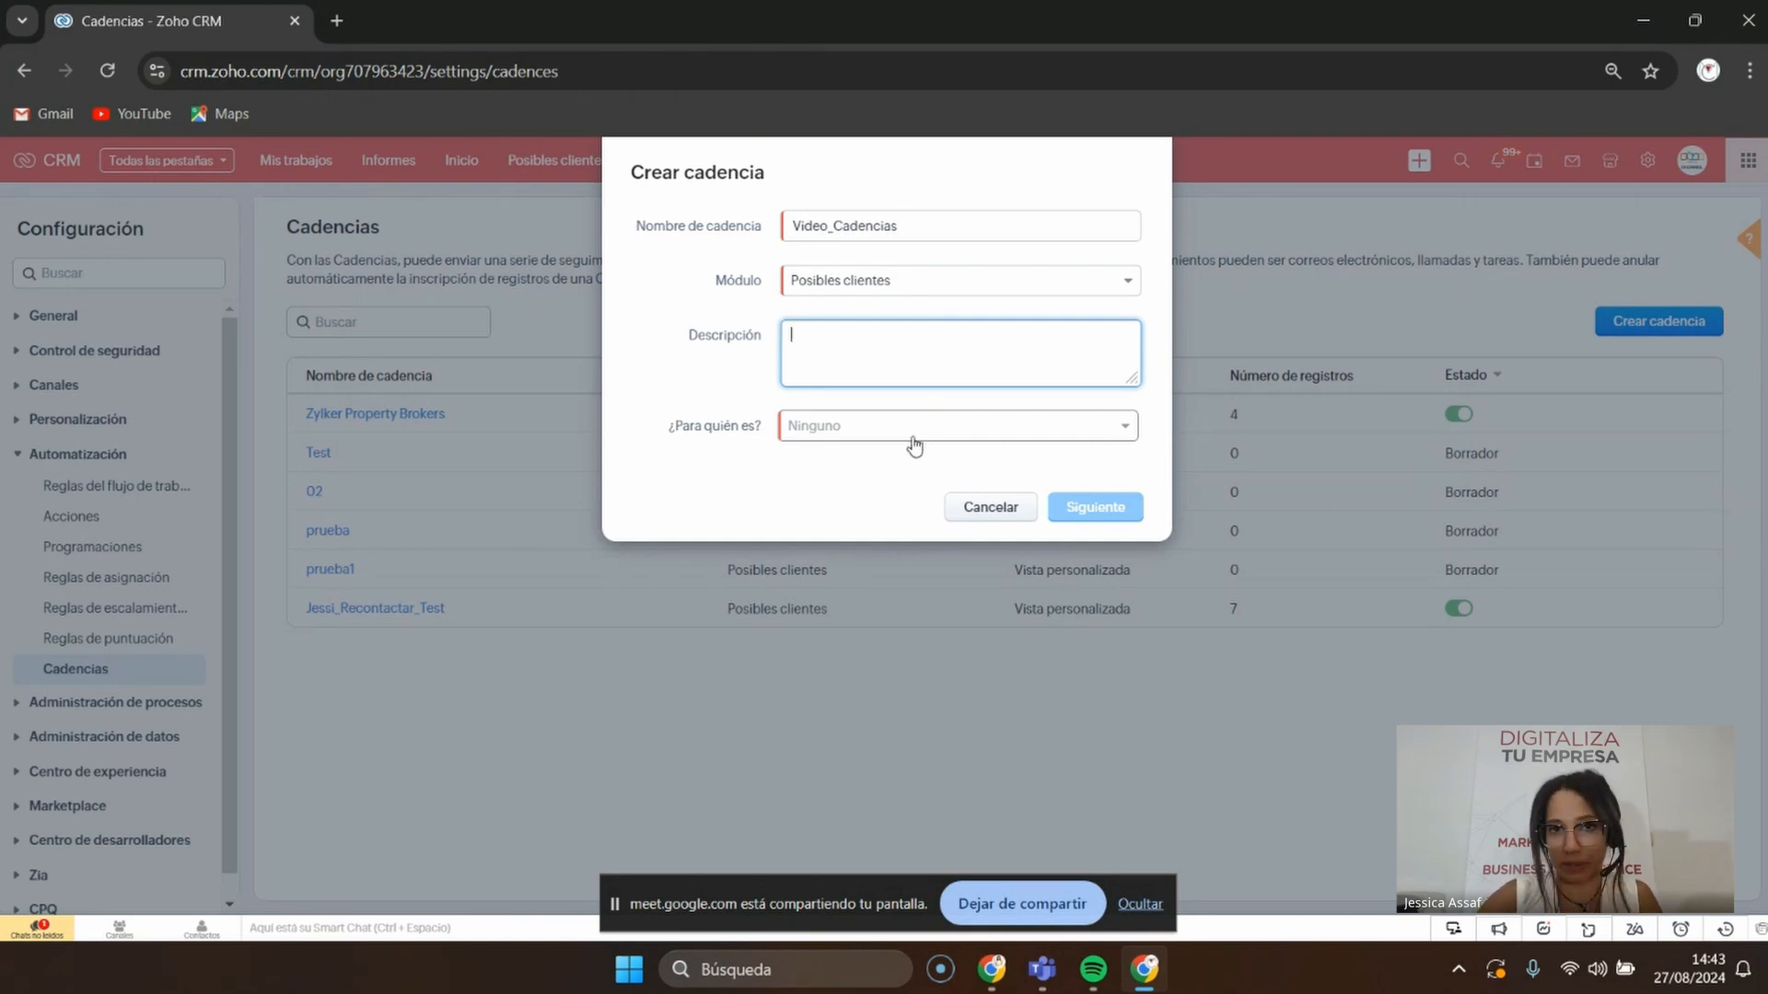
click(739, 493)
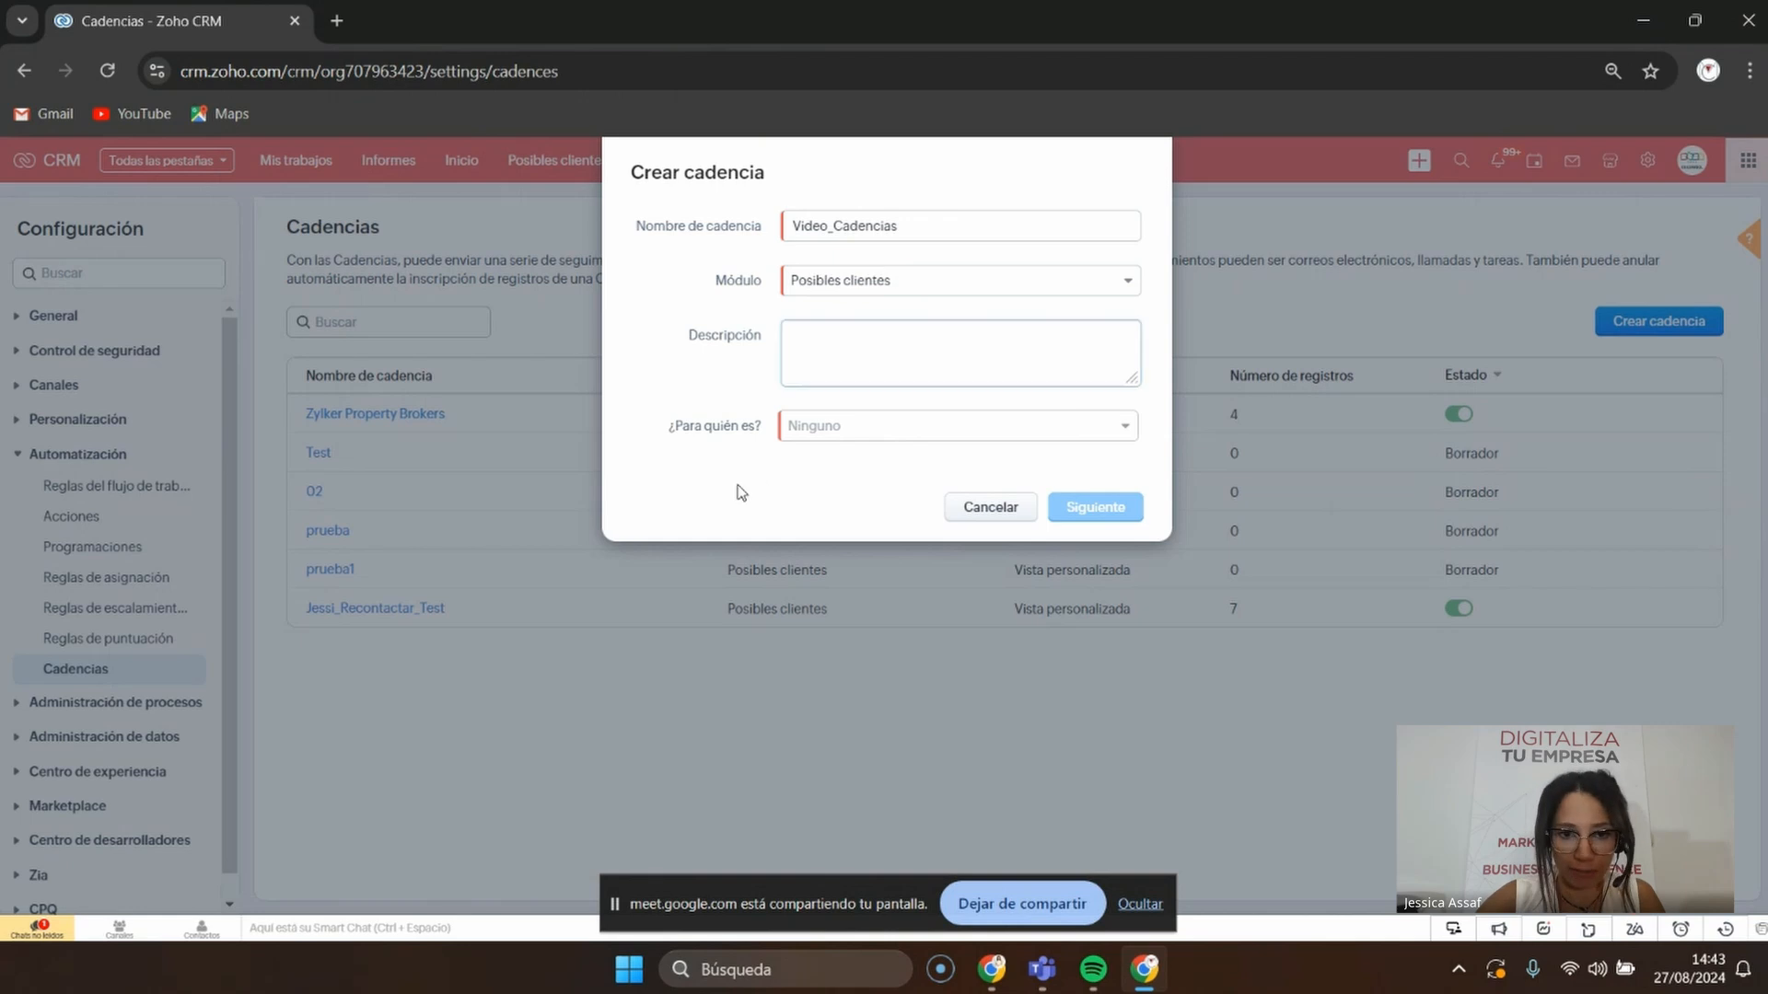
Target leads in a custom view, searching 'jessi' to pick Cadencias Jessi
click(849, 436)
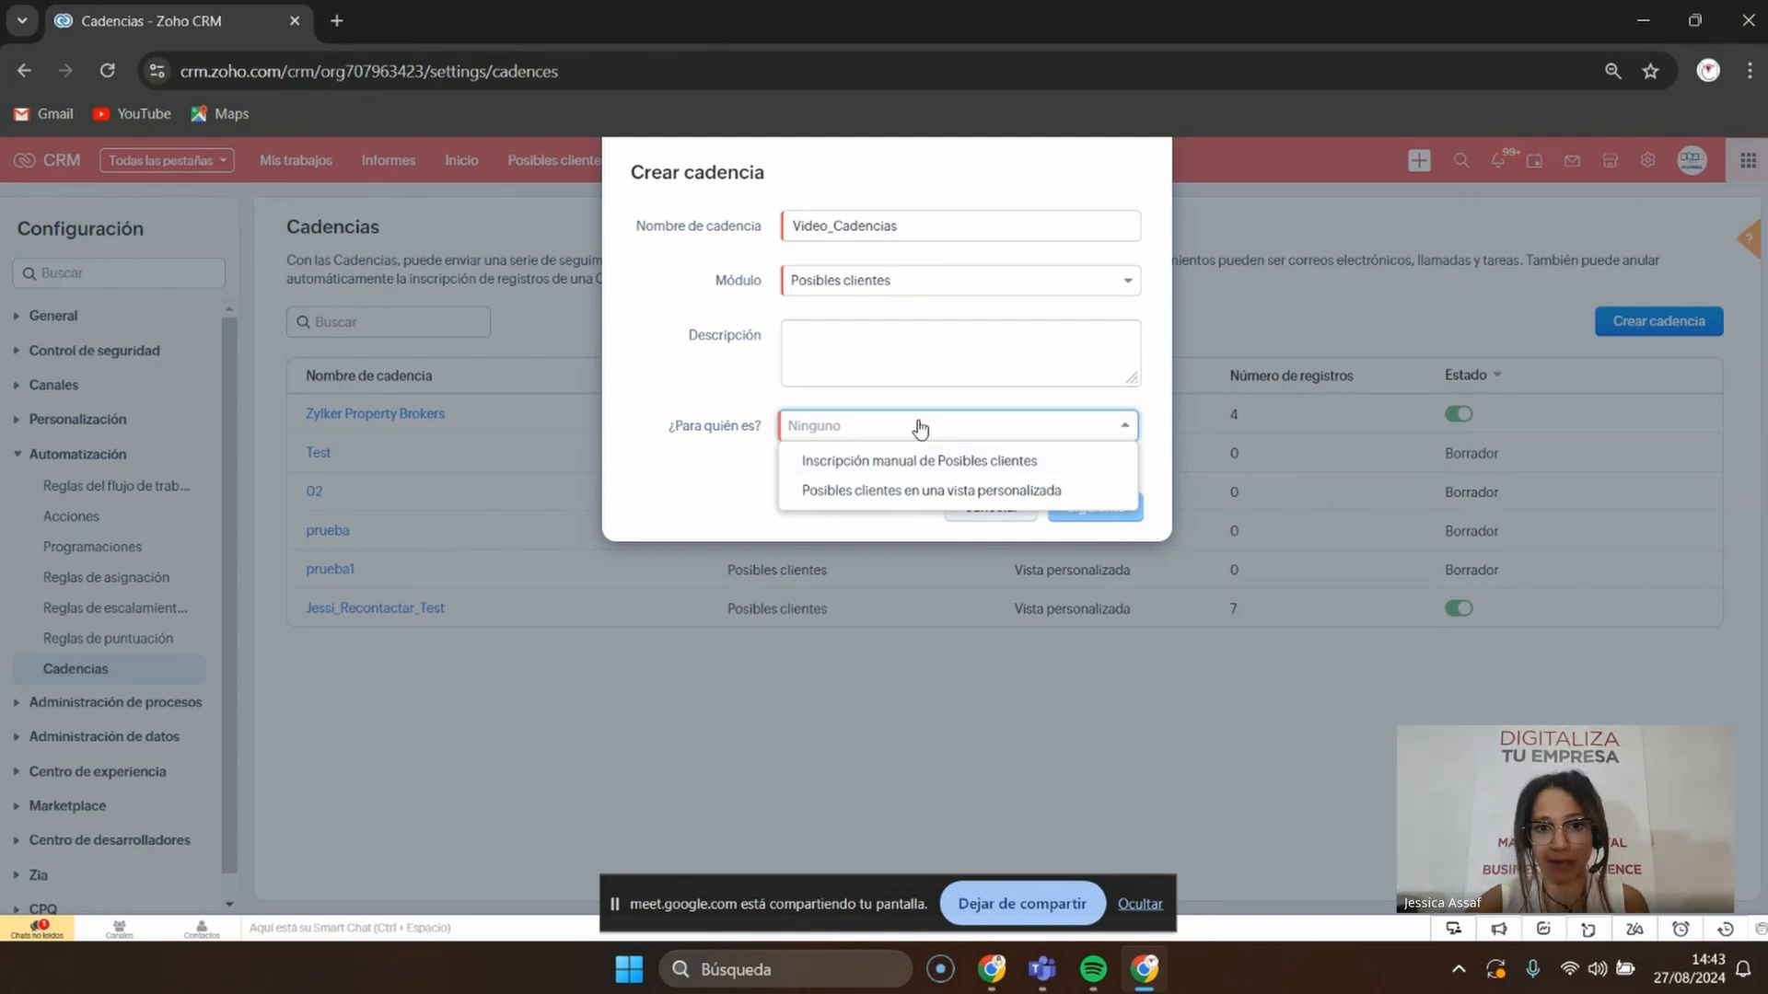
click(830, 495)
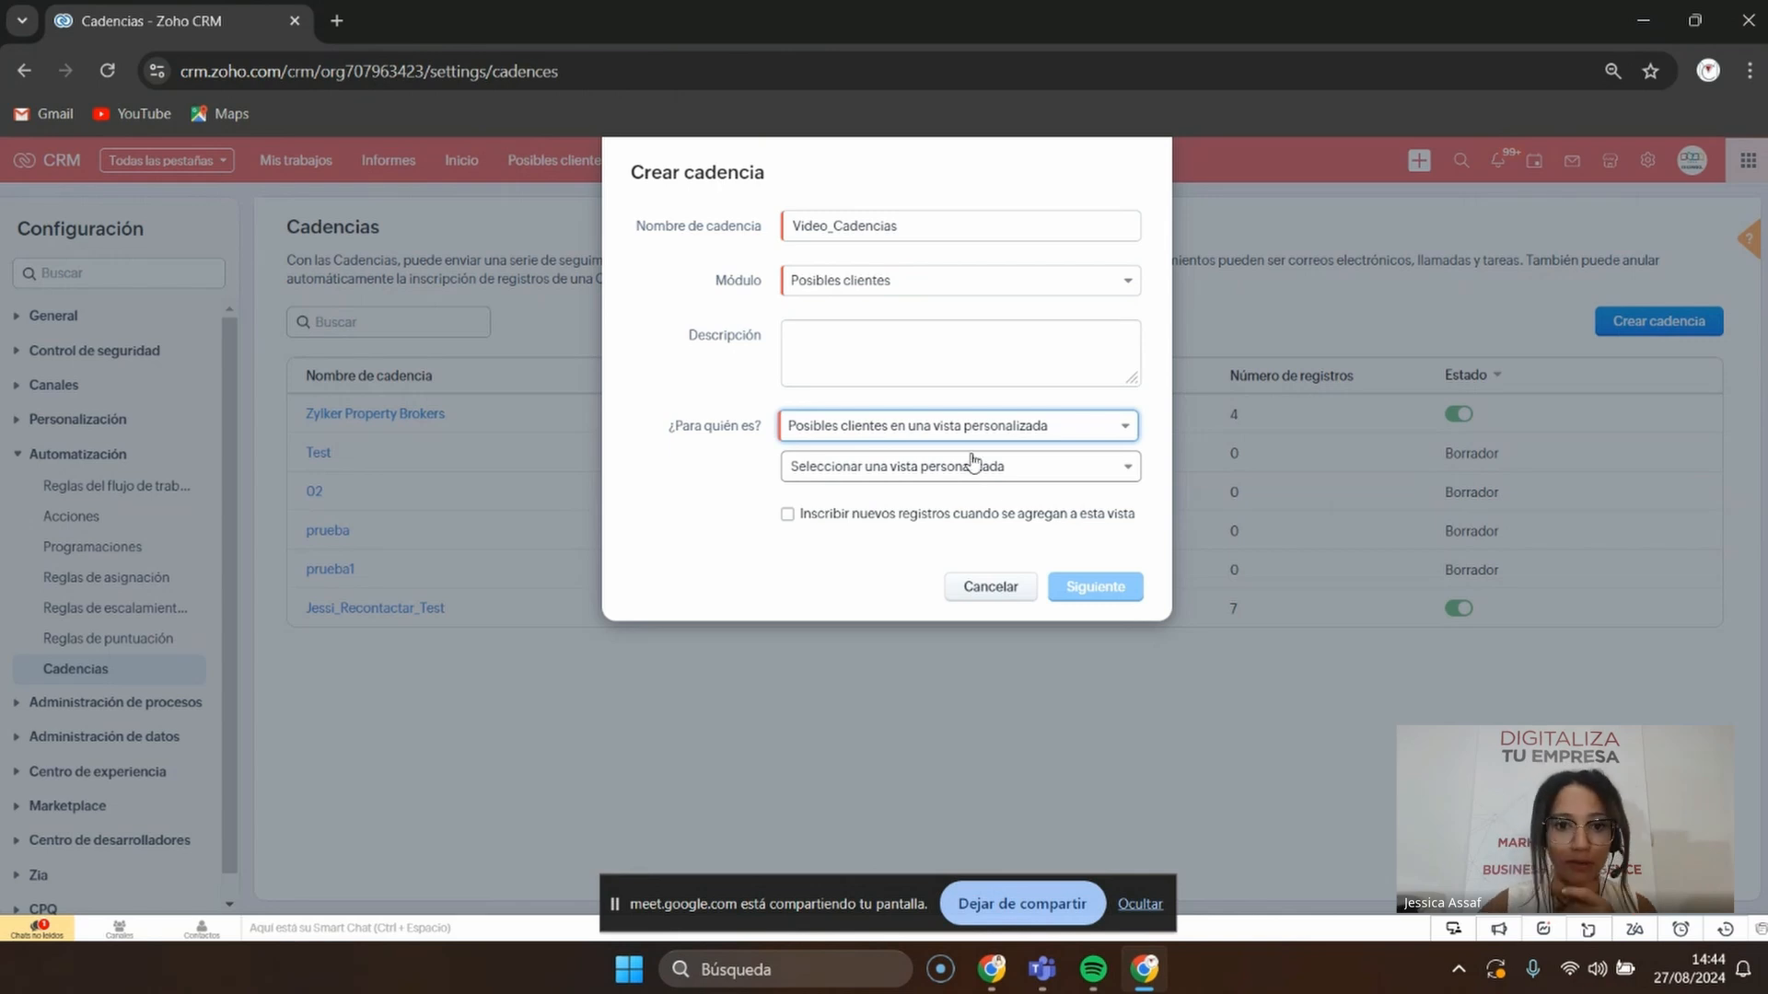
click(971, 468)
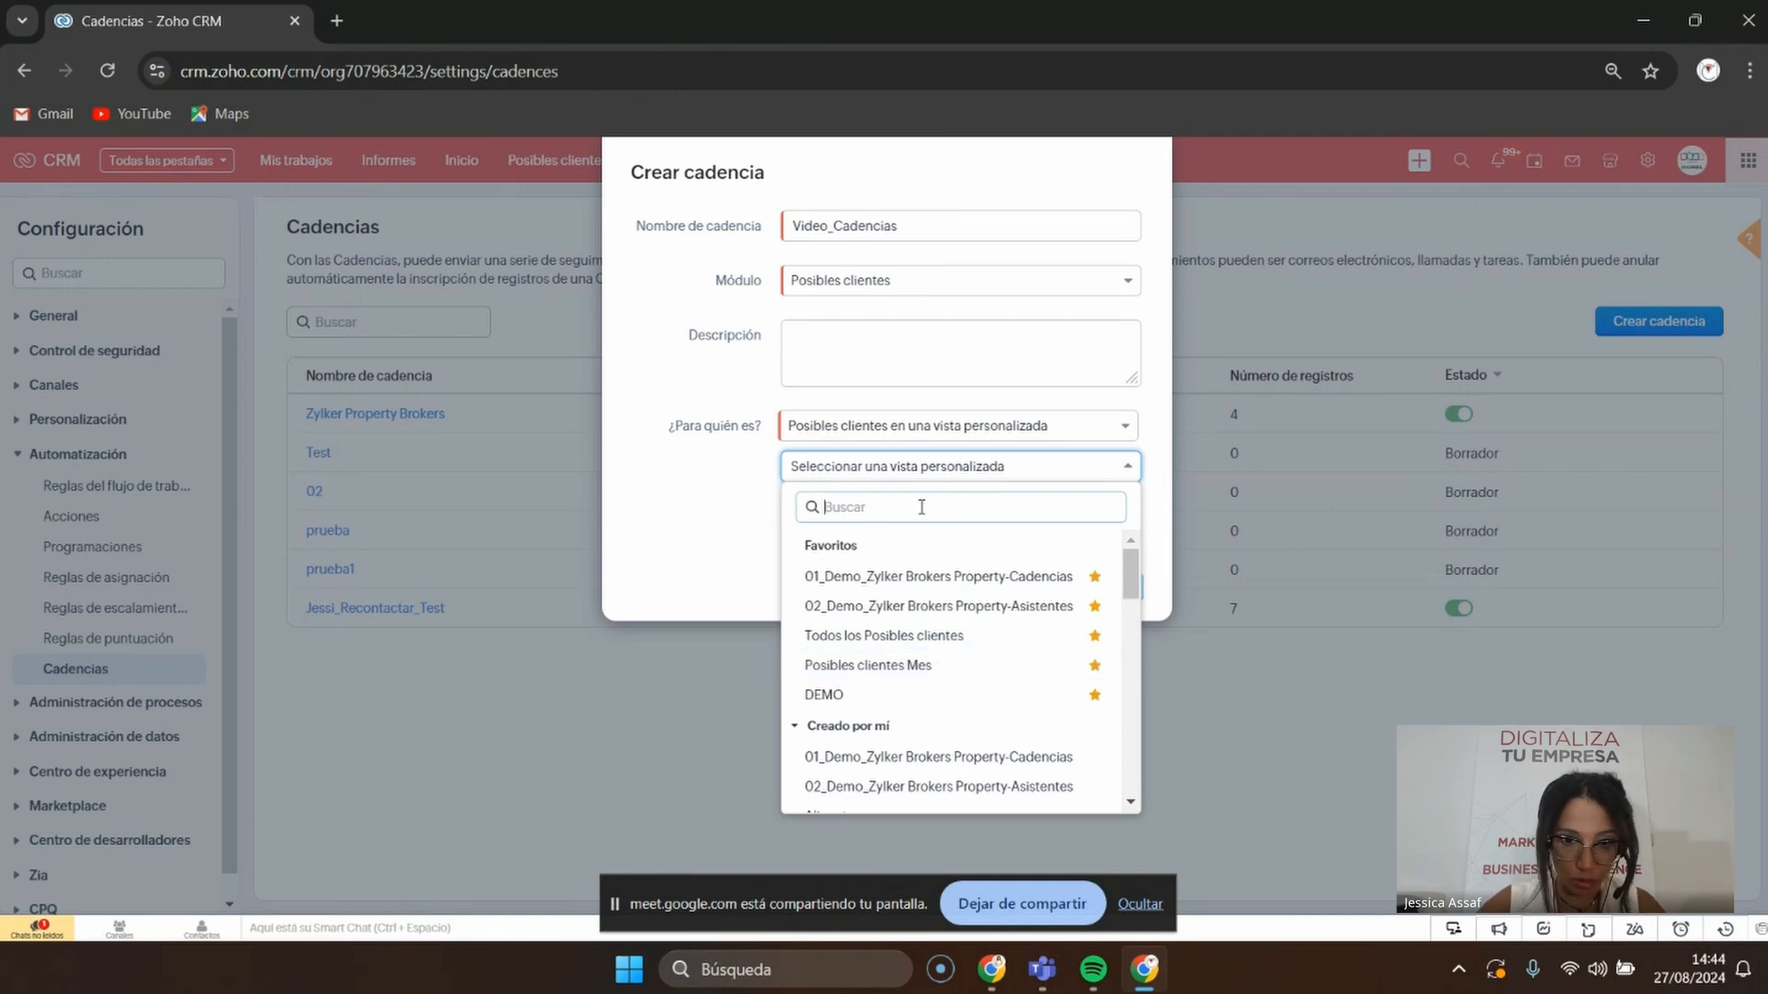
text(jessi)
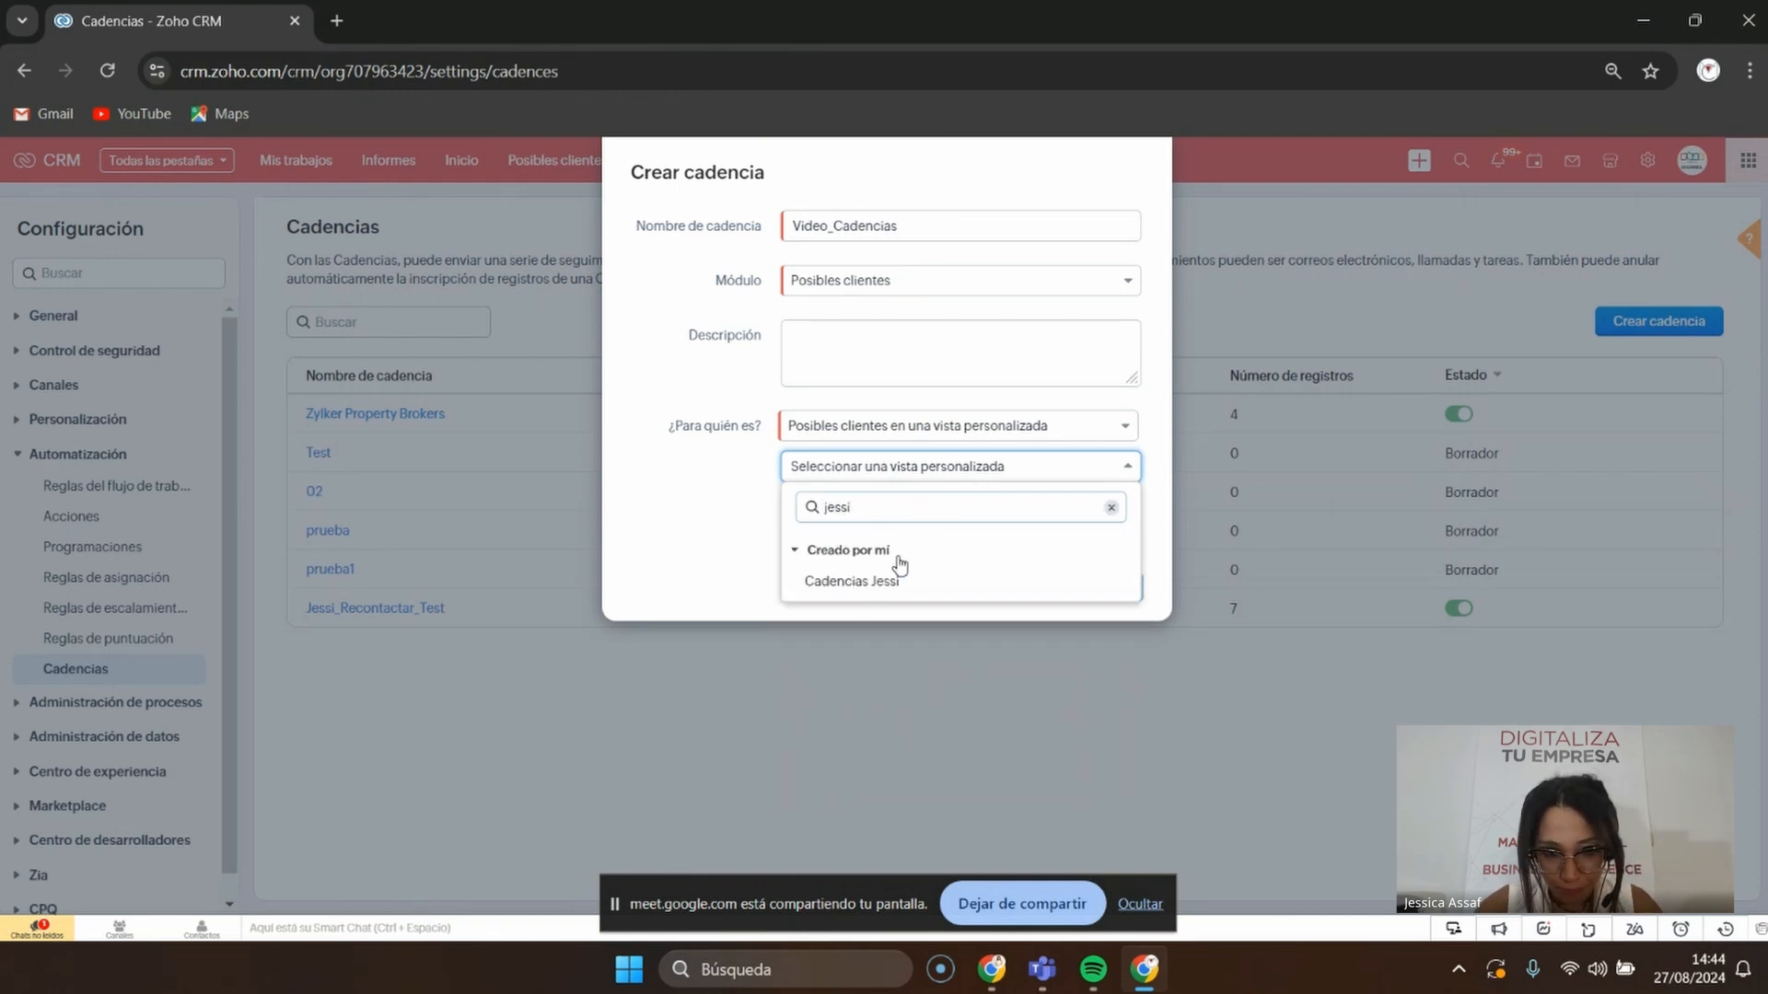
click(889, 600)
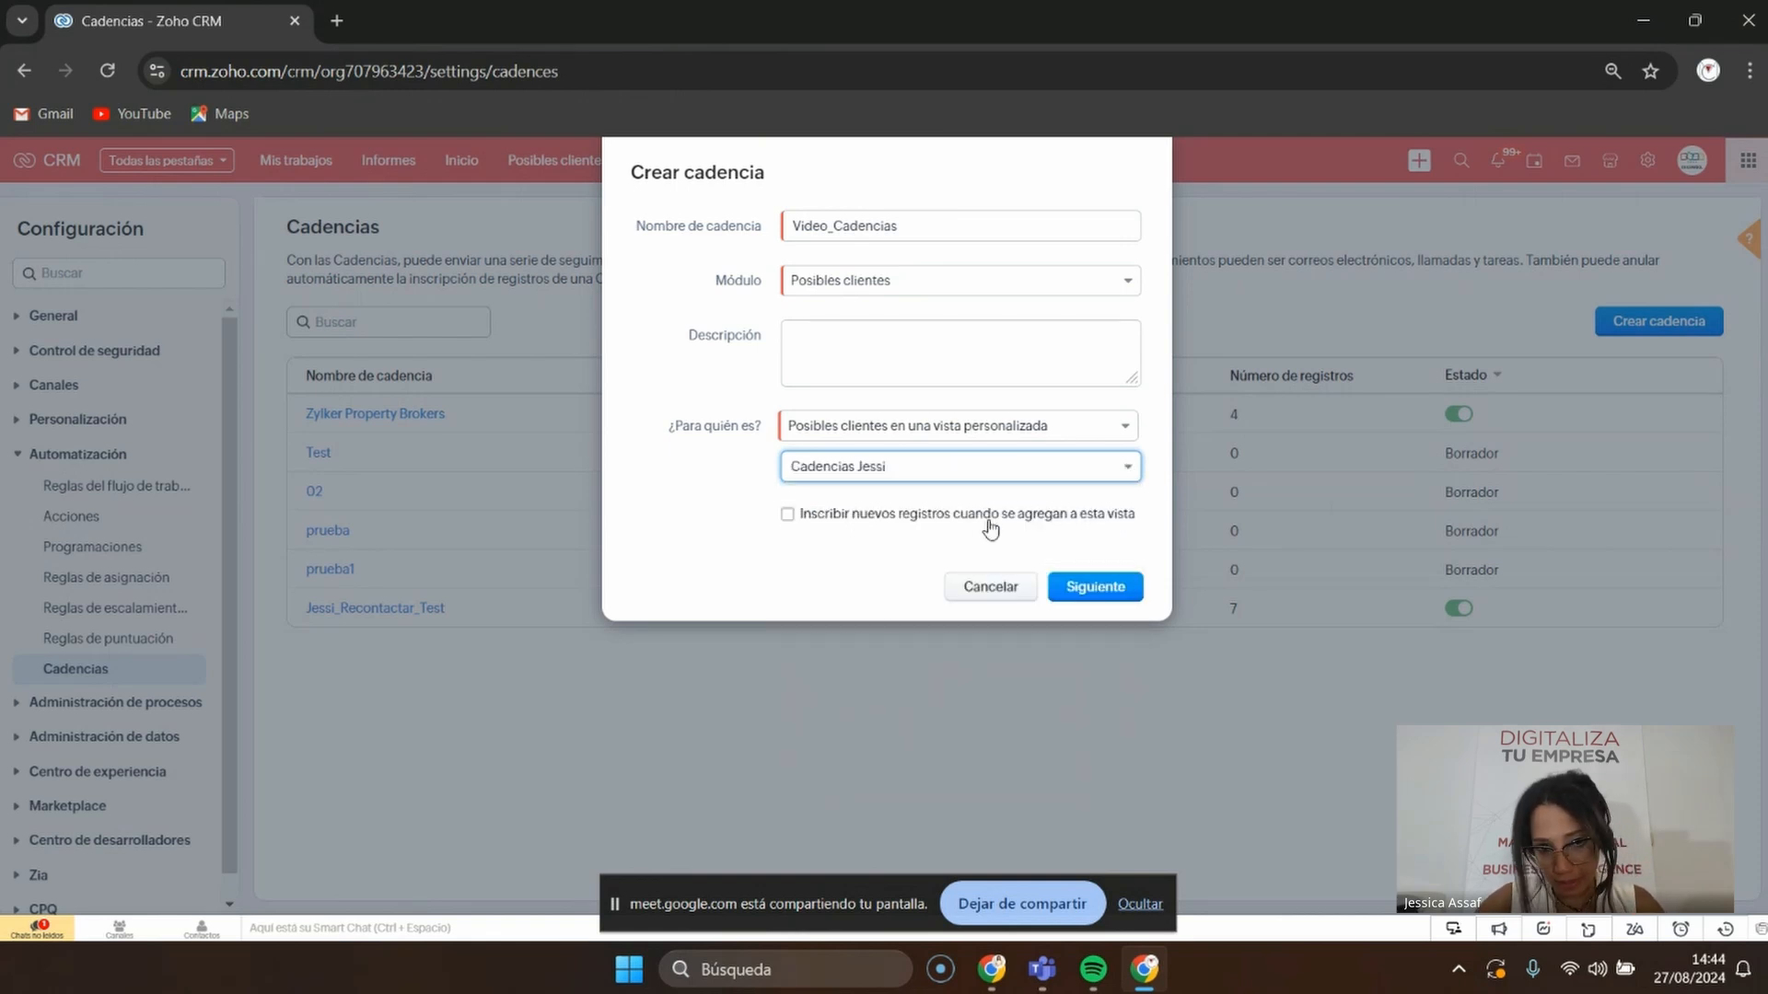
Auto-enroll new leads when they meet the view's criteria, keep the default timing, and continue
click(789, 515)
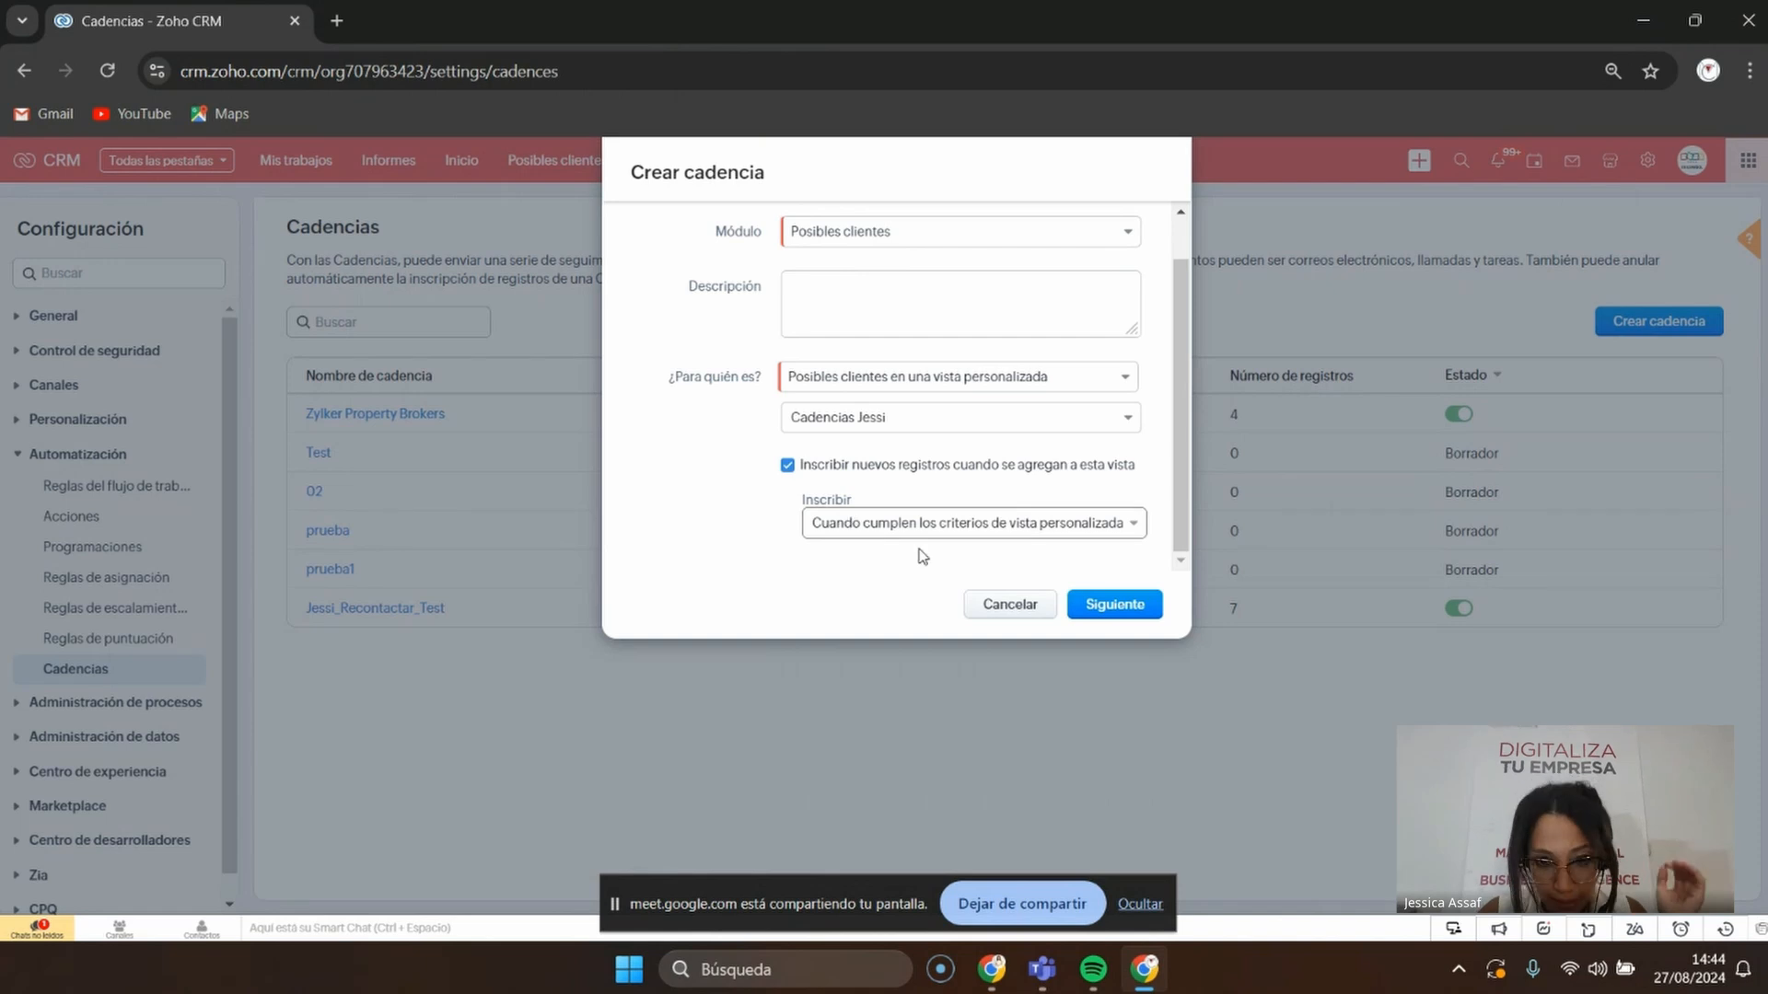
click(949, 525)
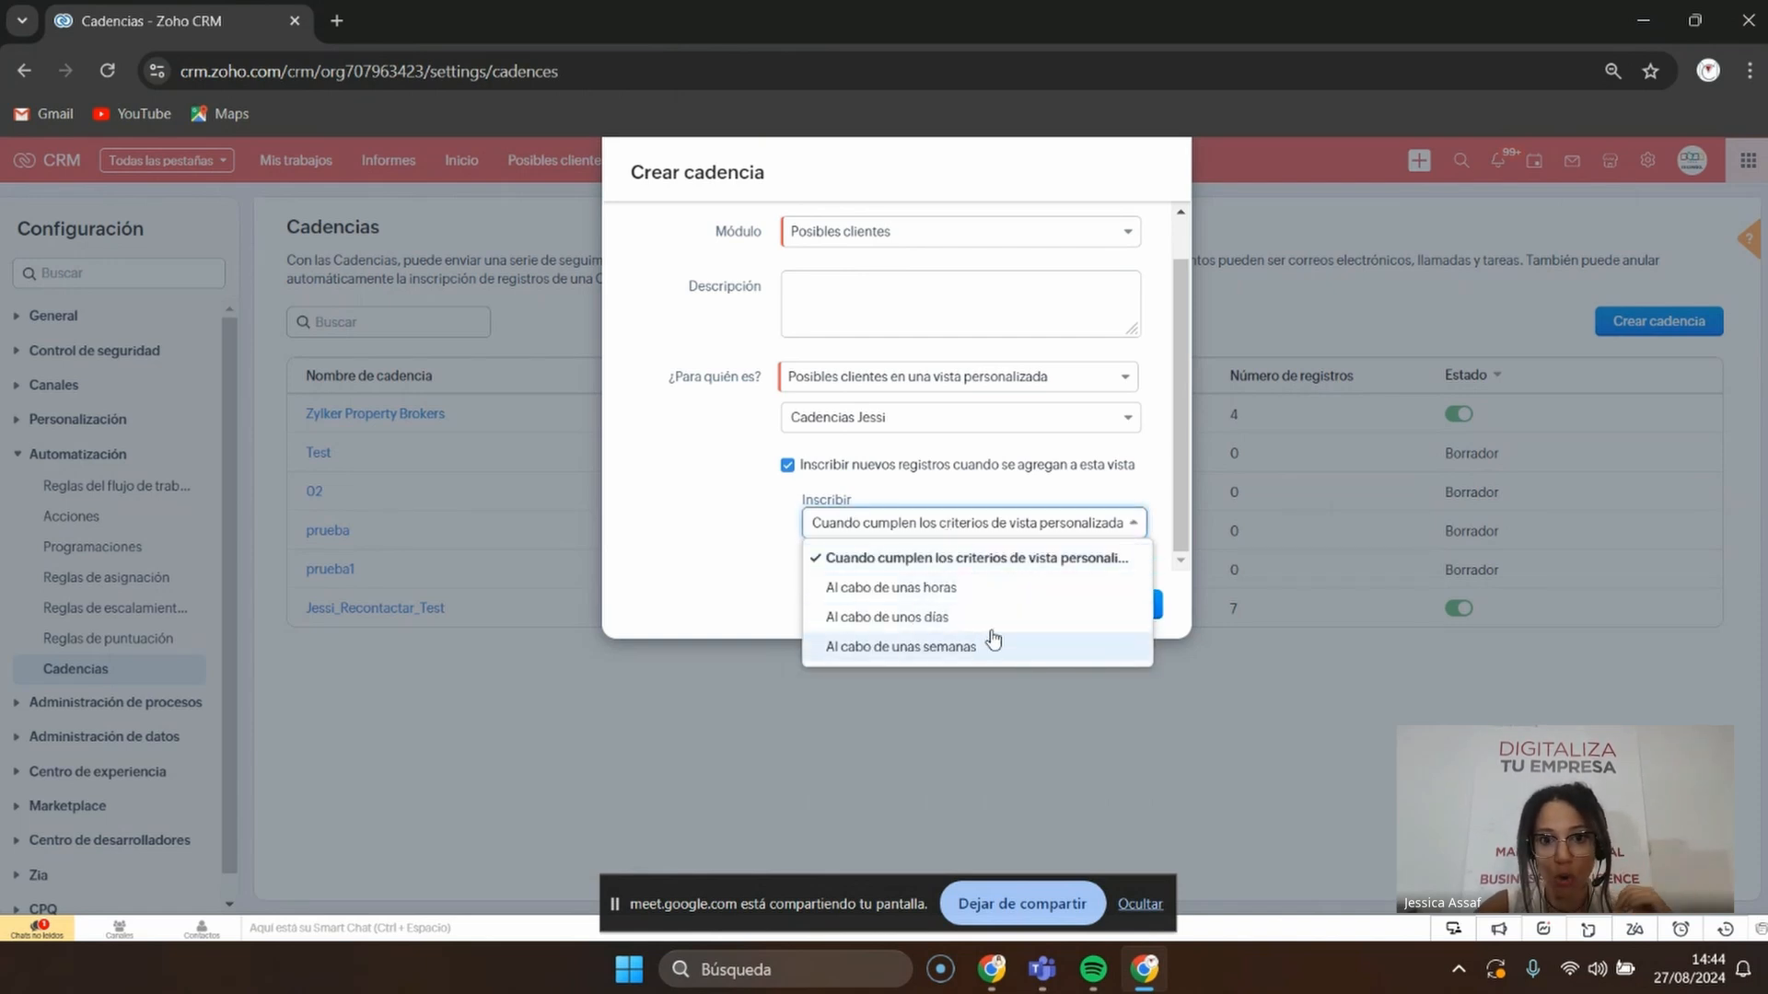
click(623, 573)
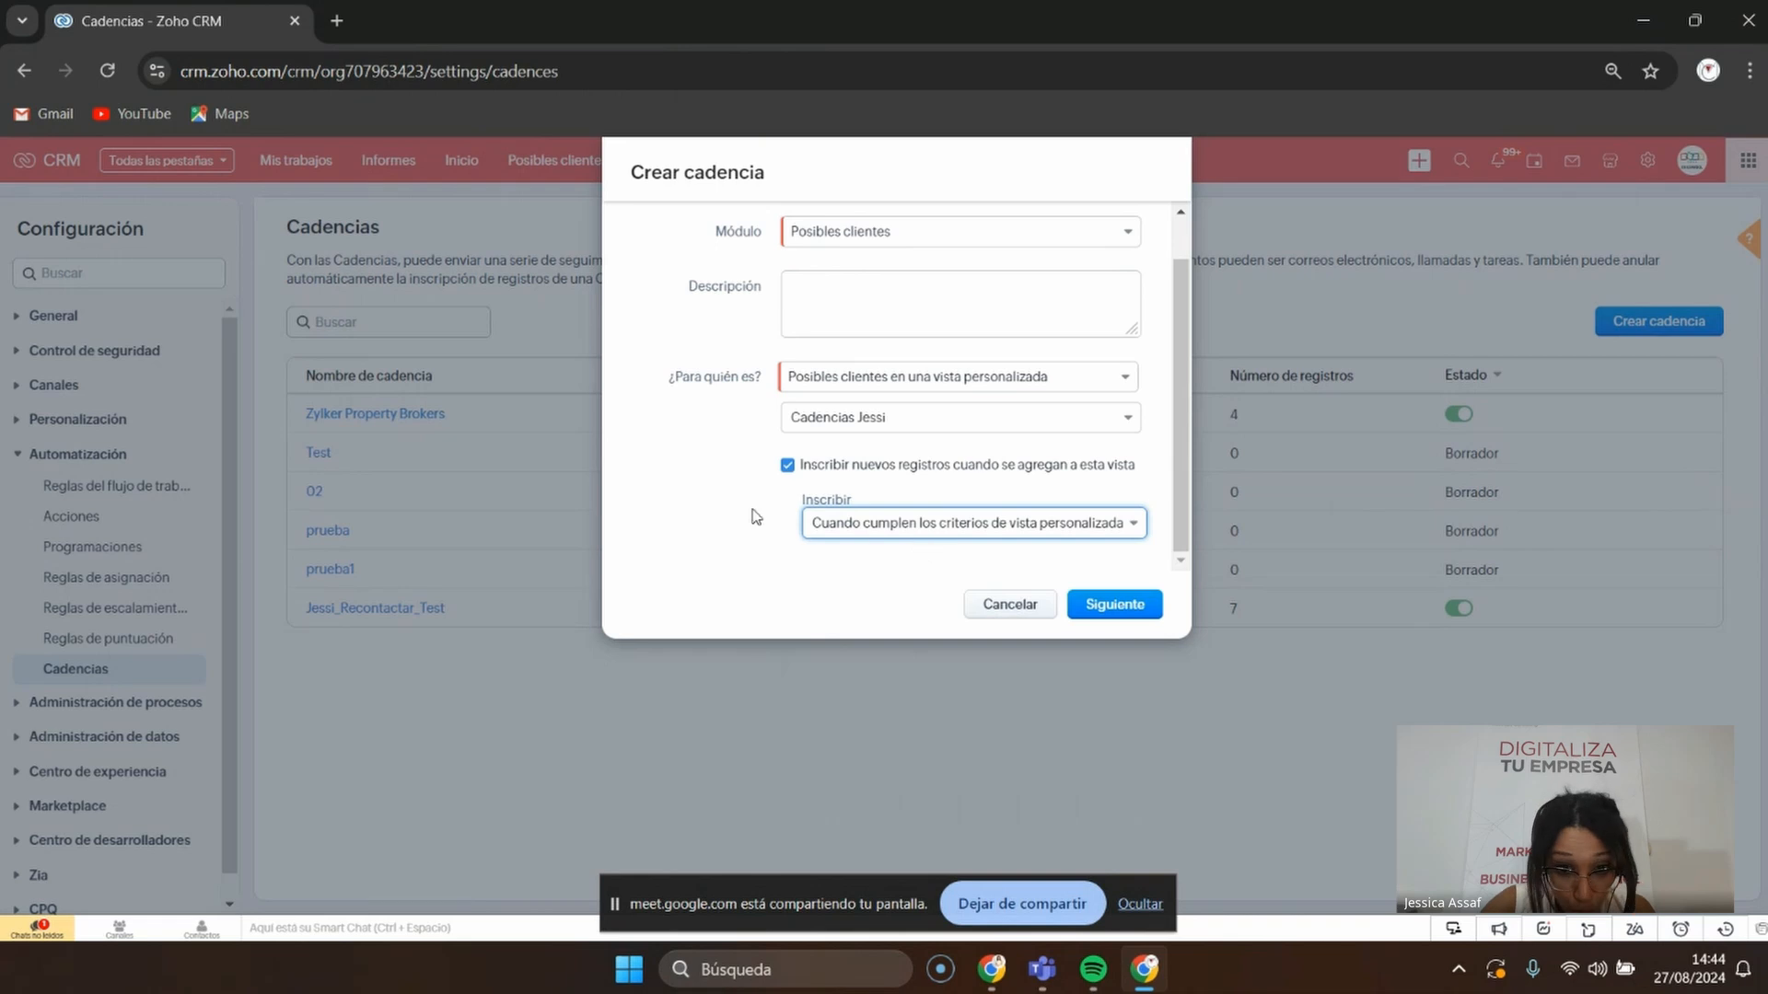
click(815, 522)
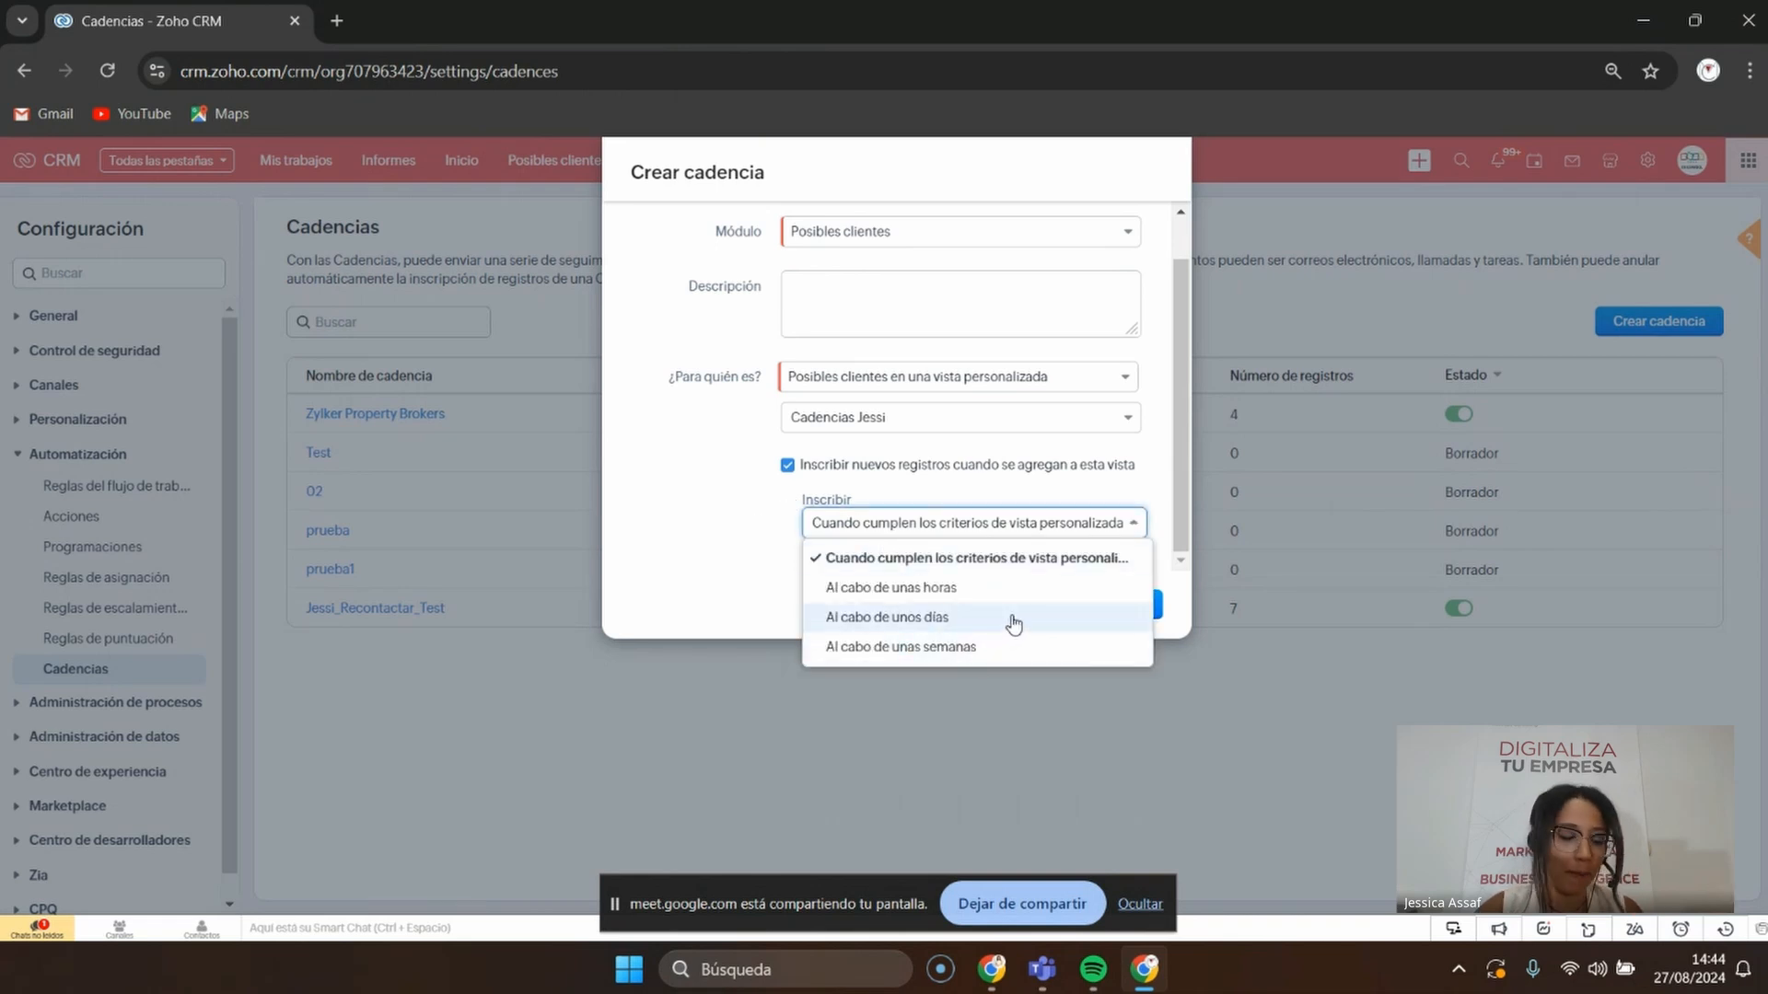
click(676, 556)
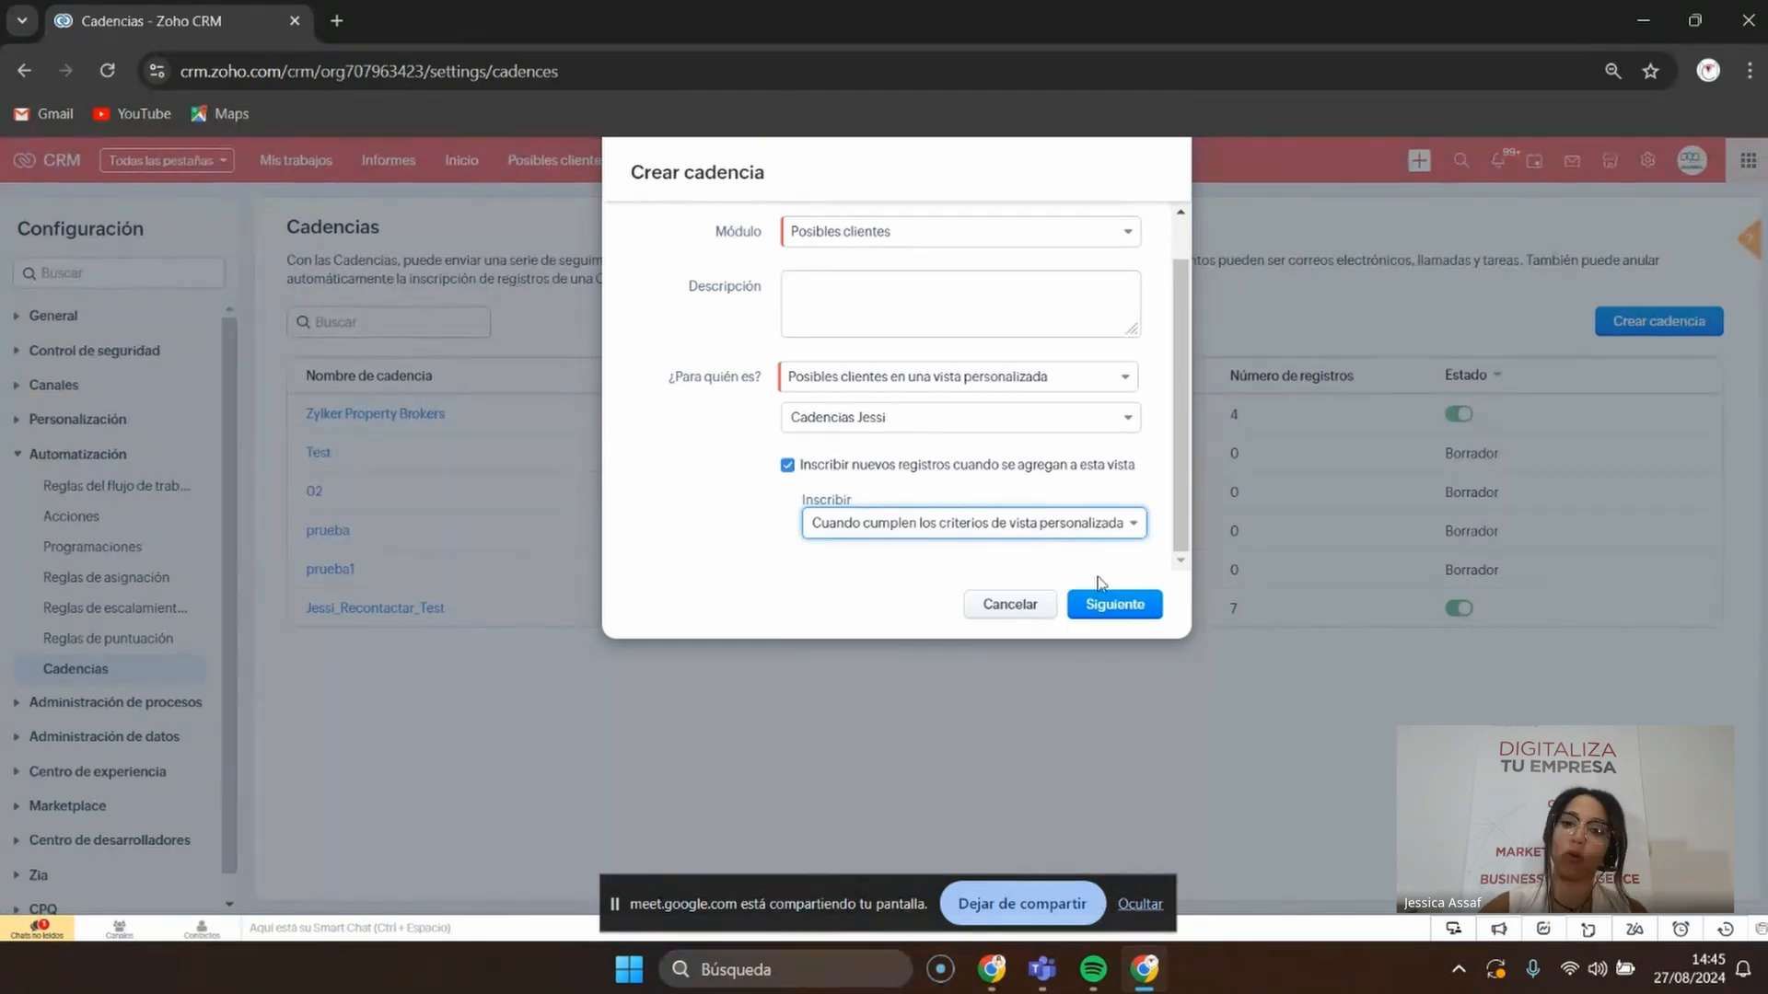
click(1029, 538)
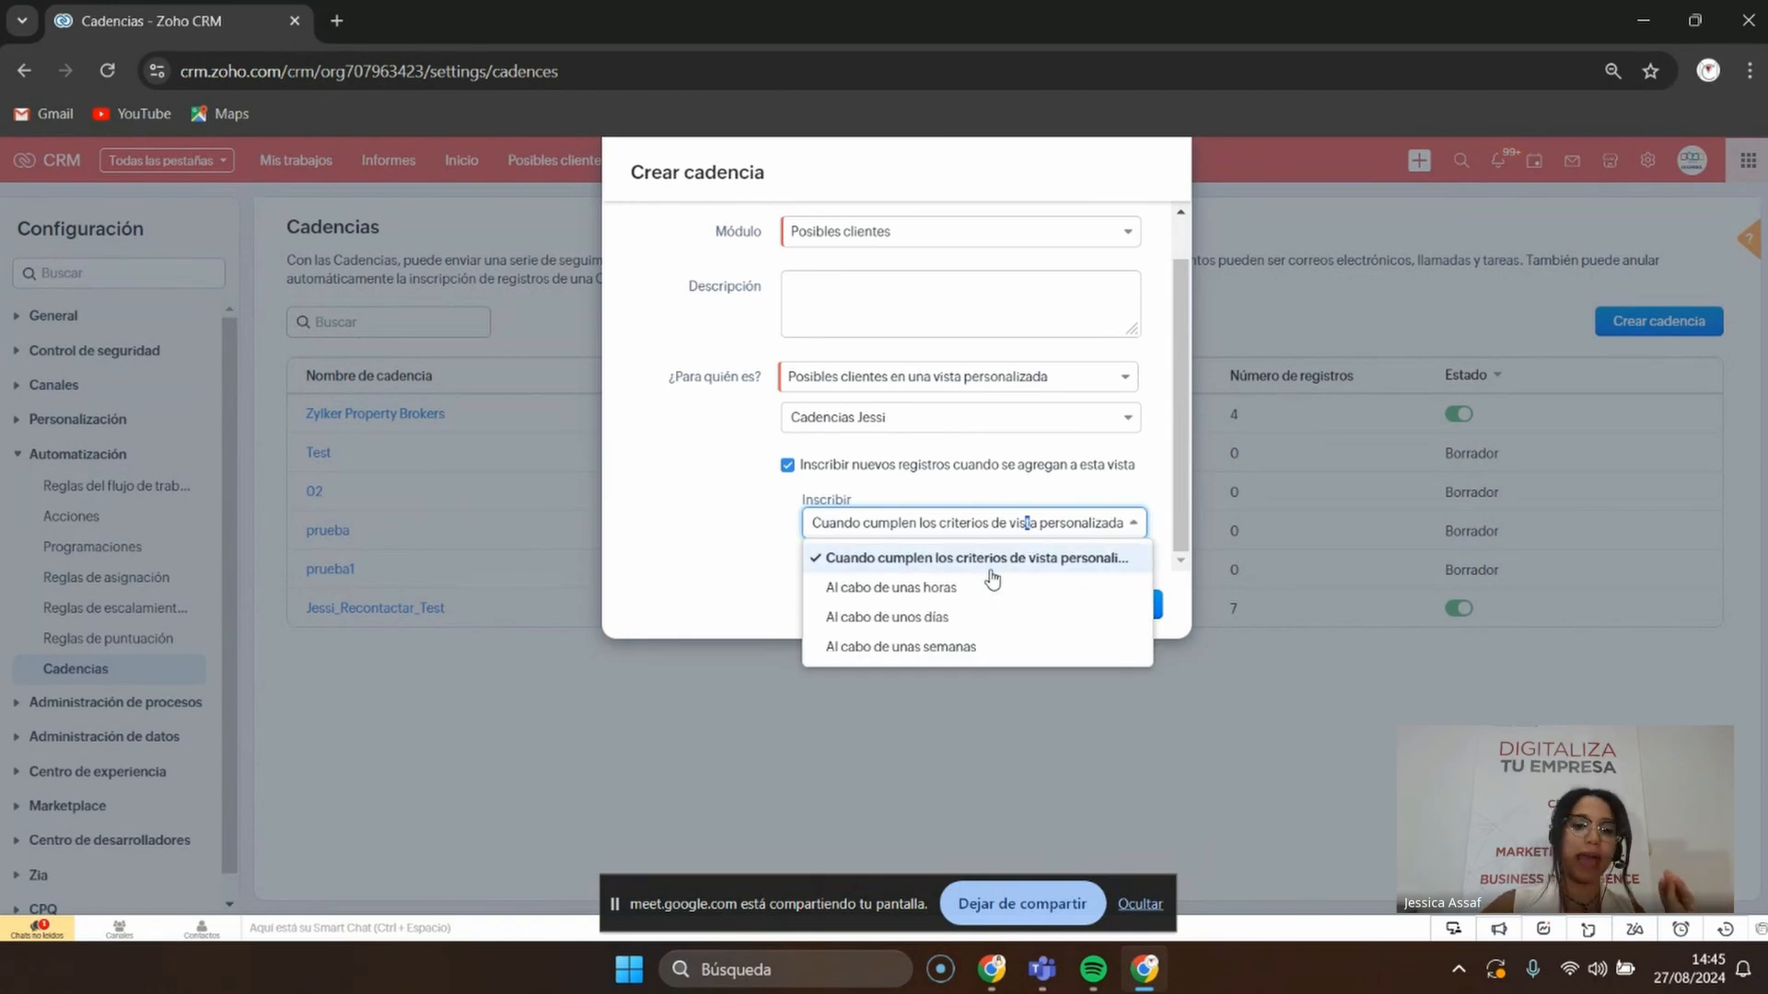
click(679, 575)
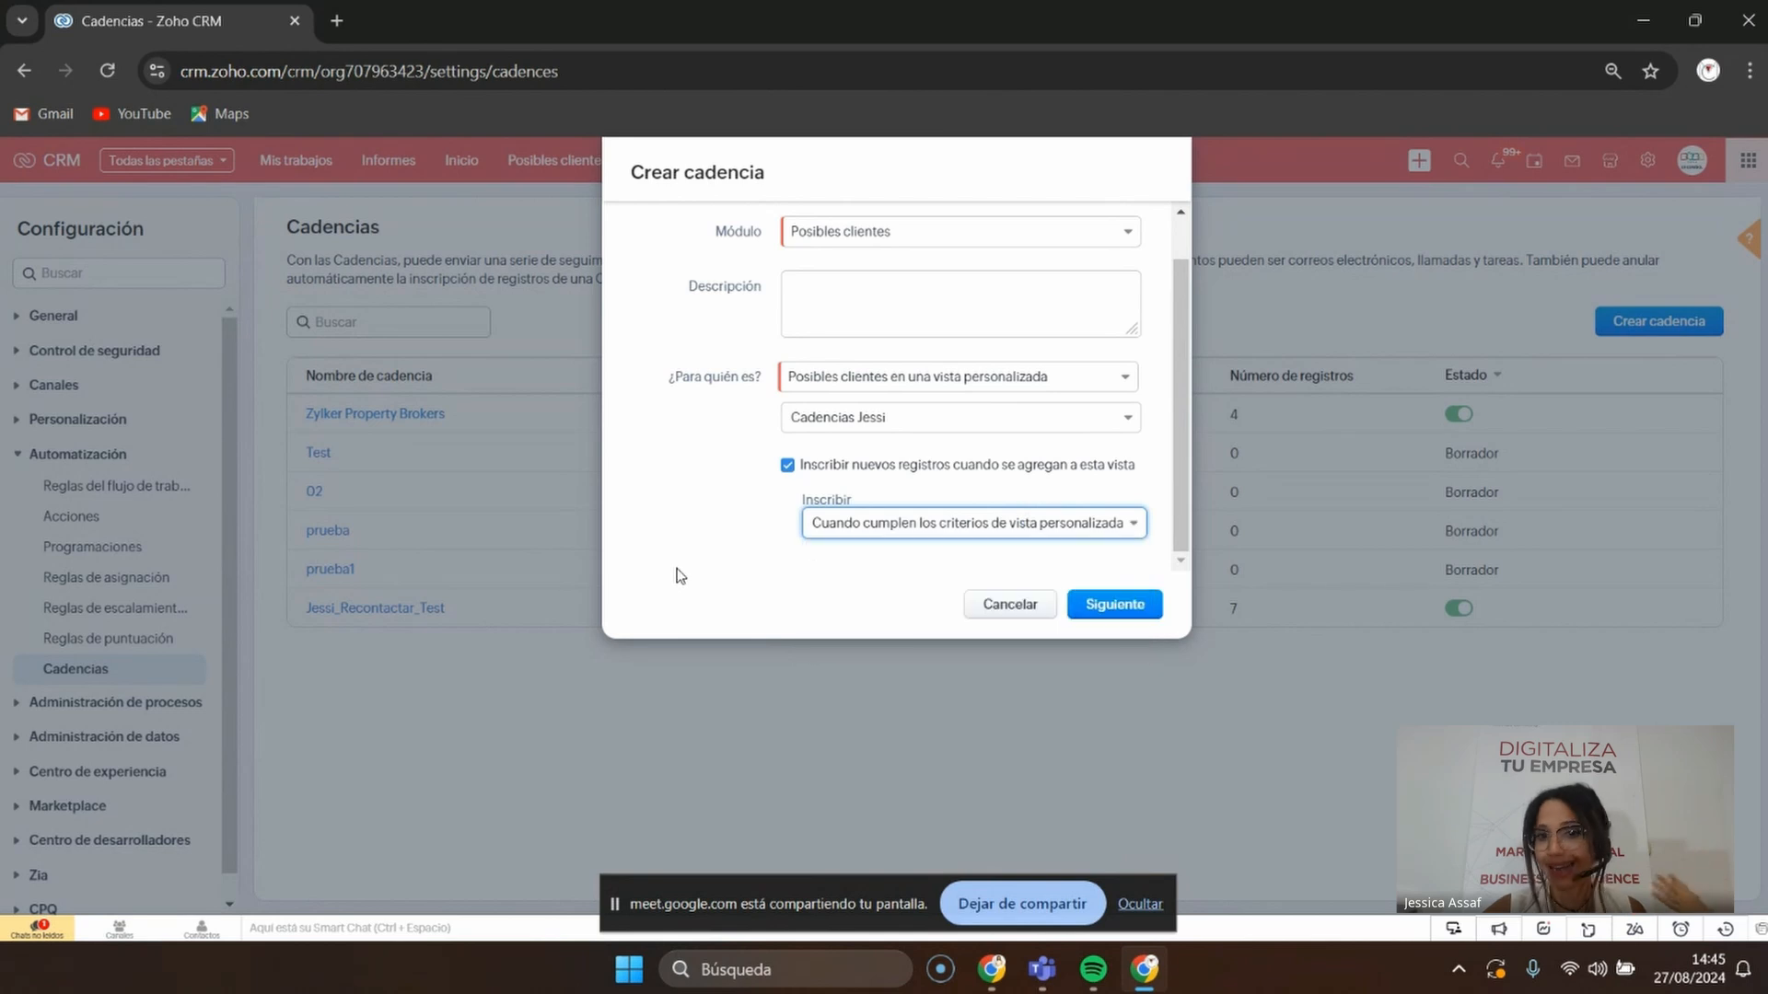
click(1124, 615)
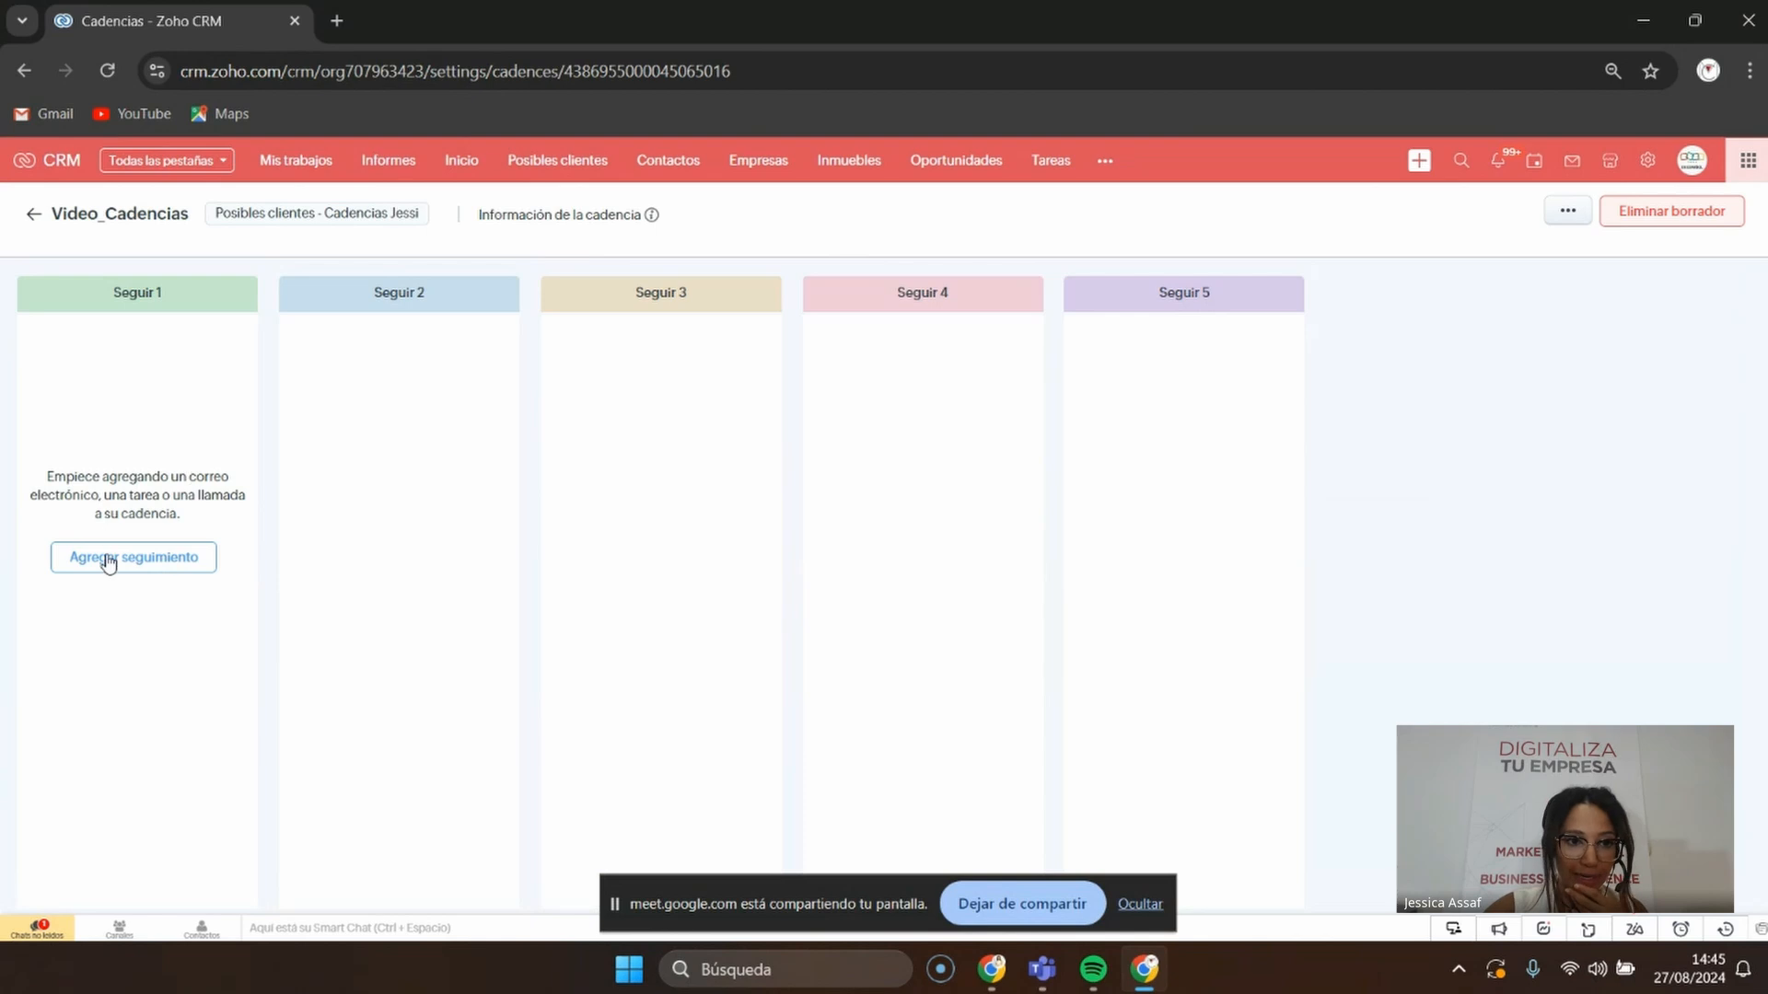
Add an email follow-up under Seguir 1
click(107, 559)
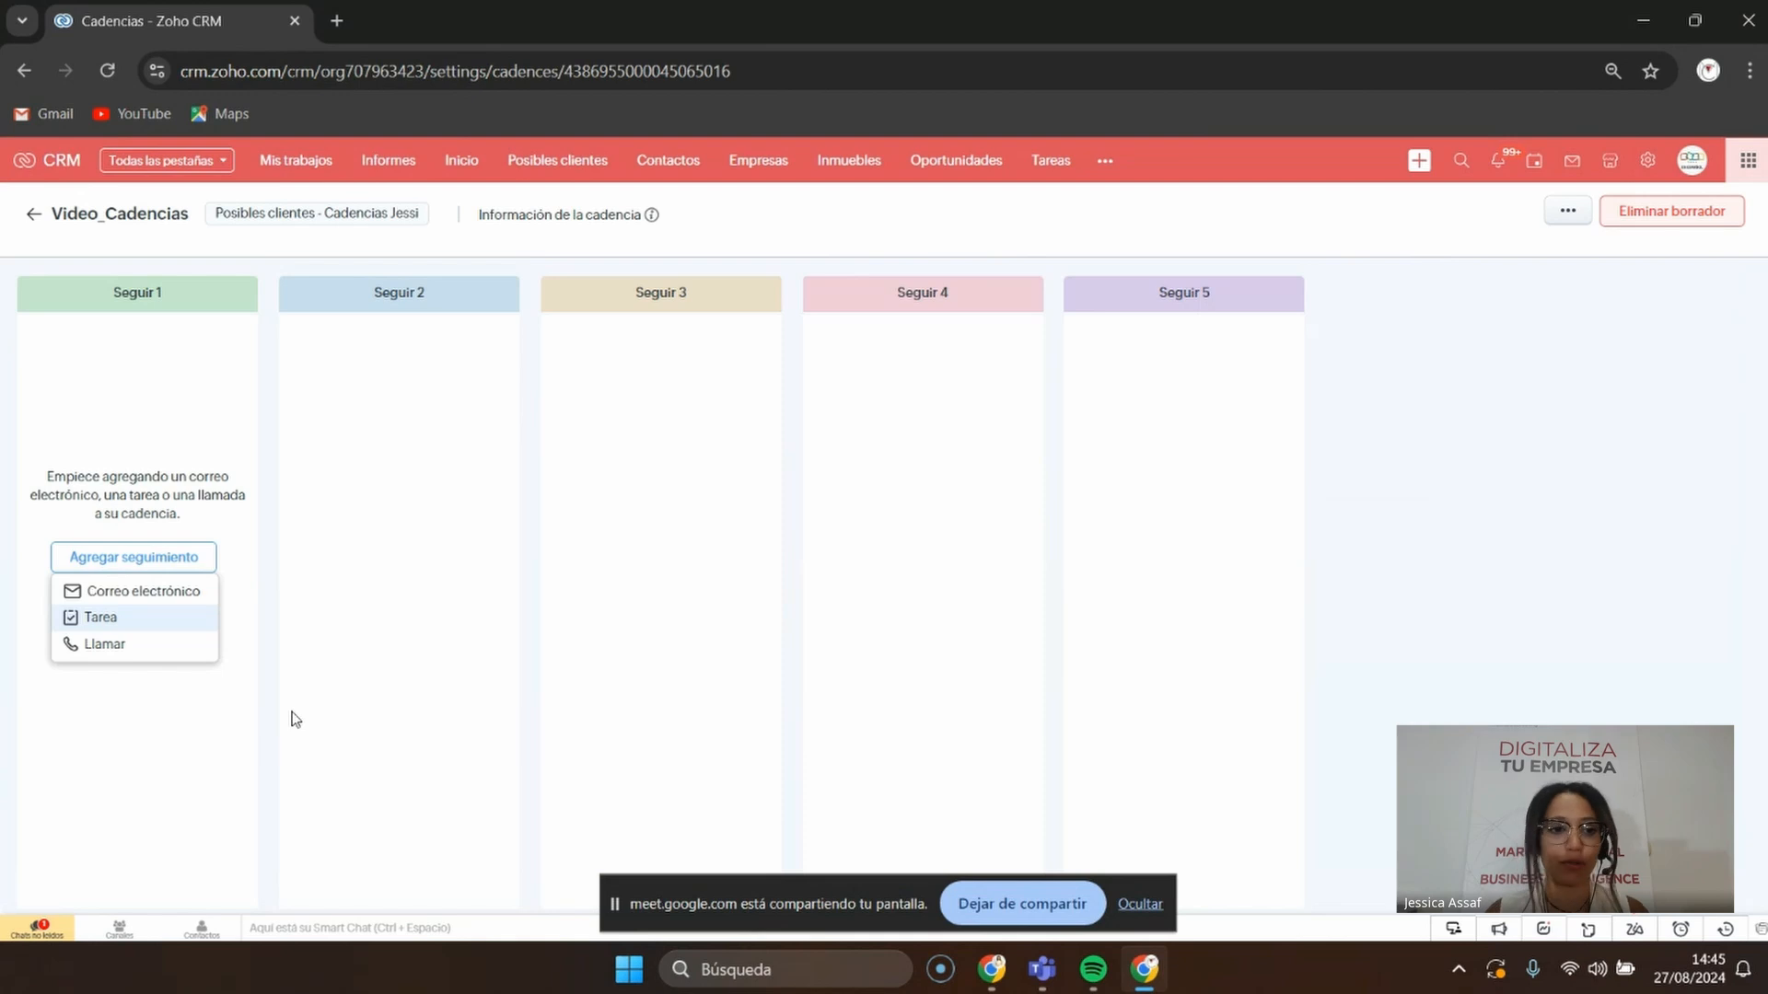
click(161, 590)
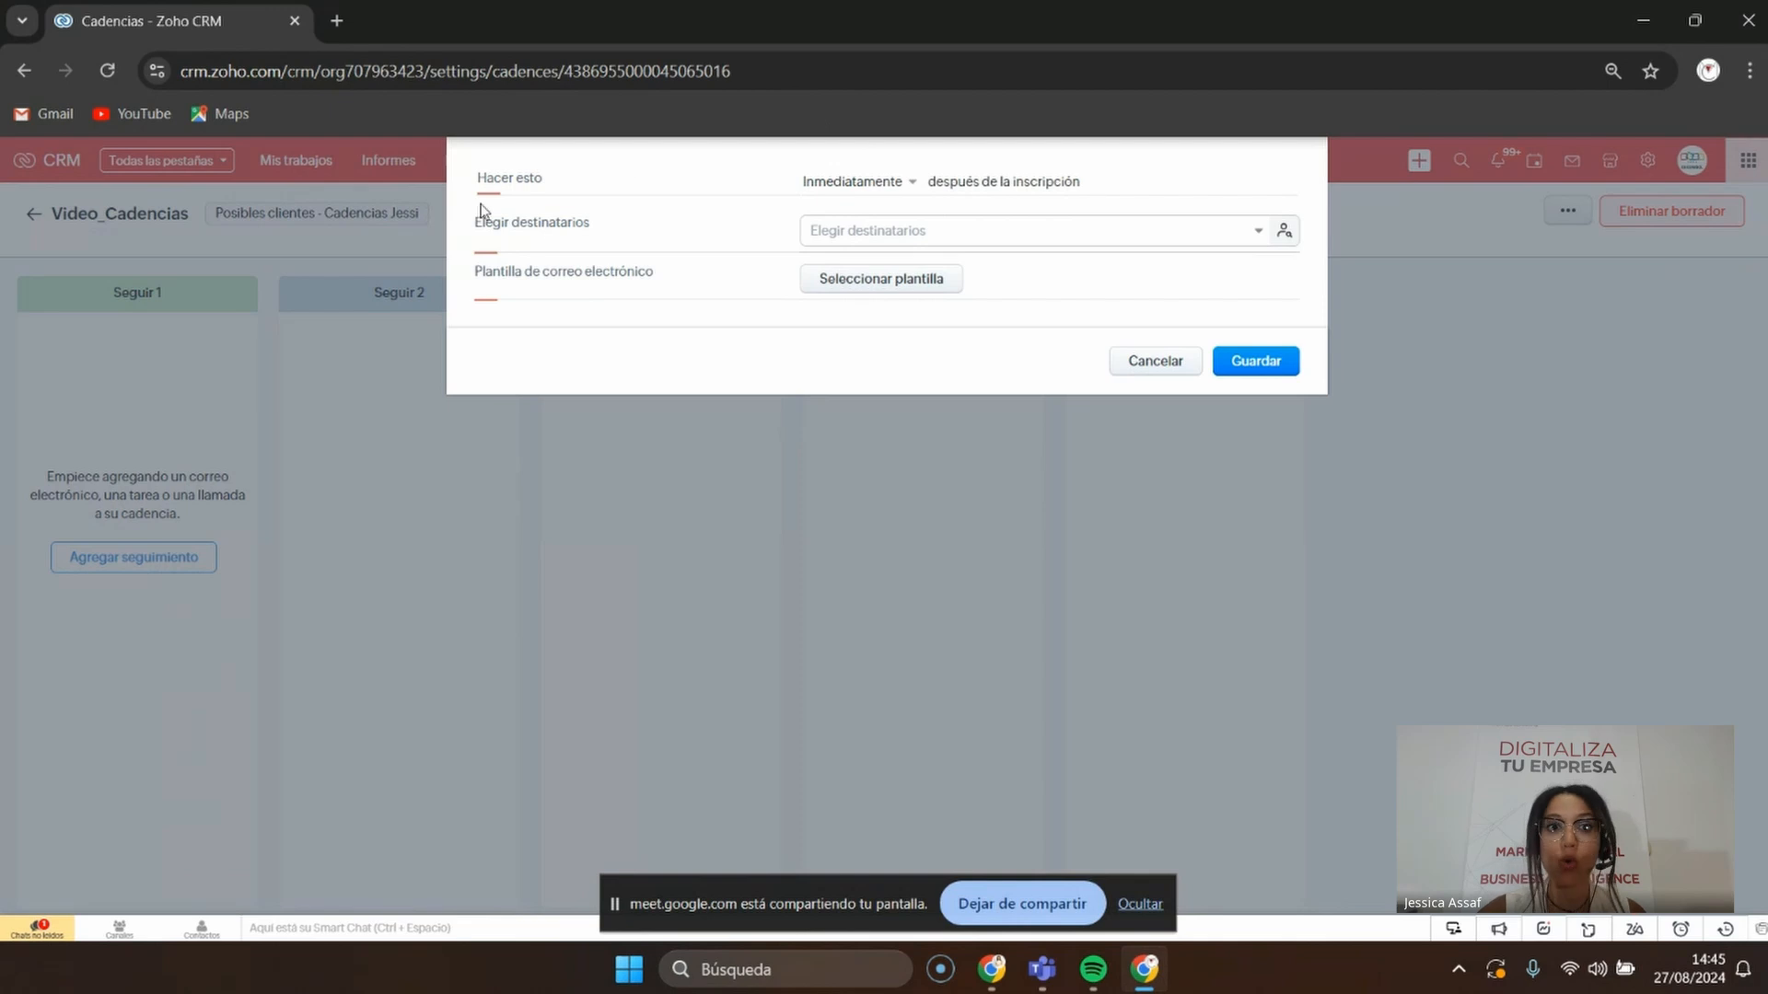
Keep the email sent immediately and set the lead's Correo electrónico as its recipient
click(870, 184)
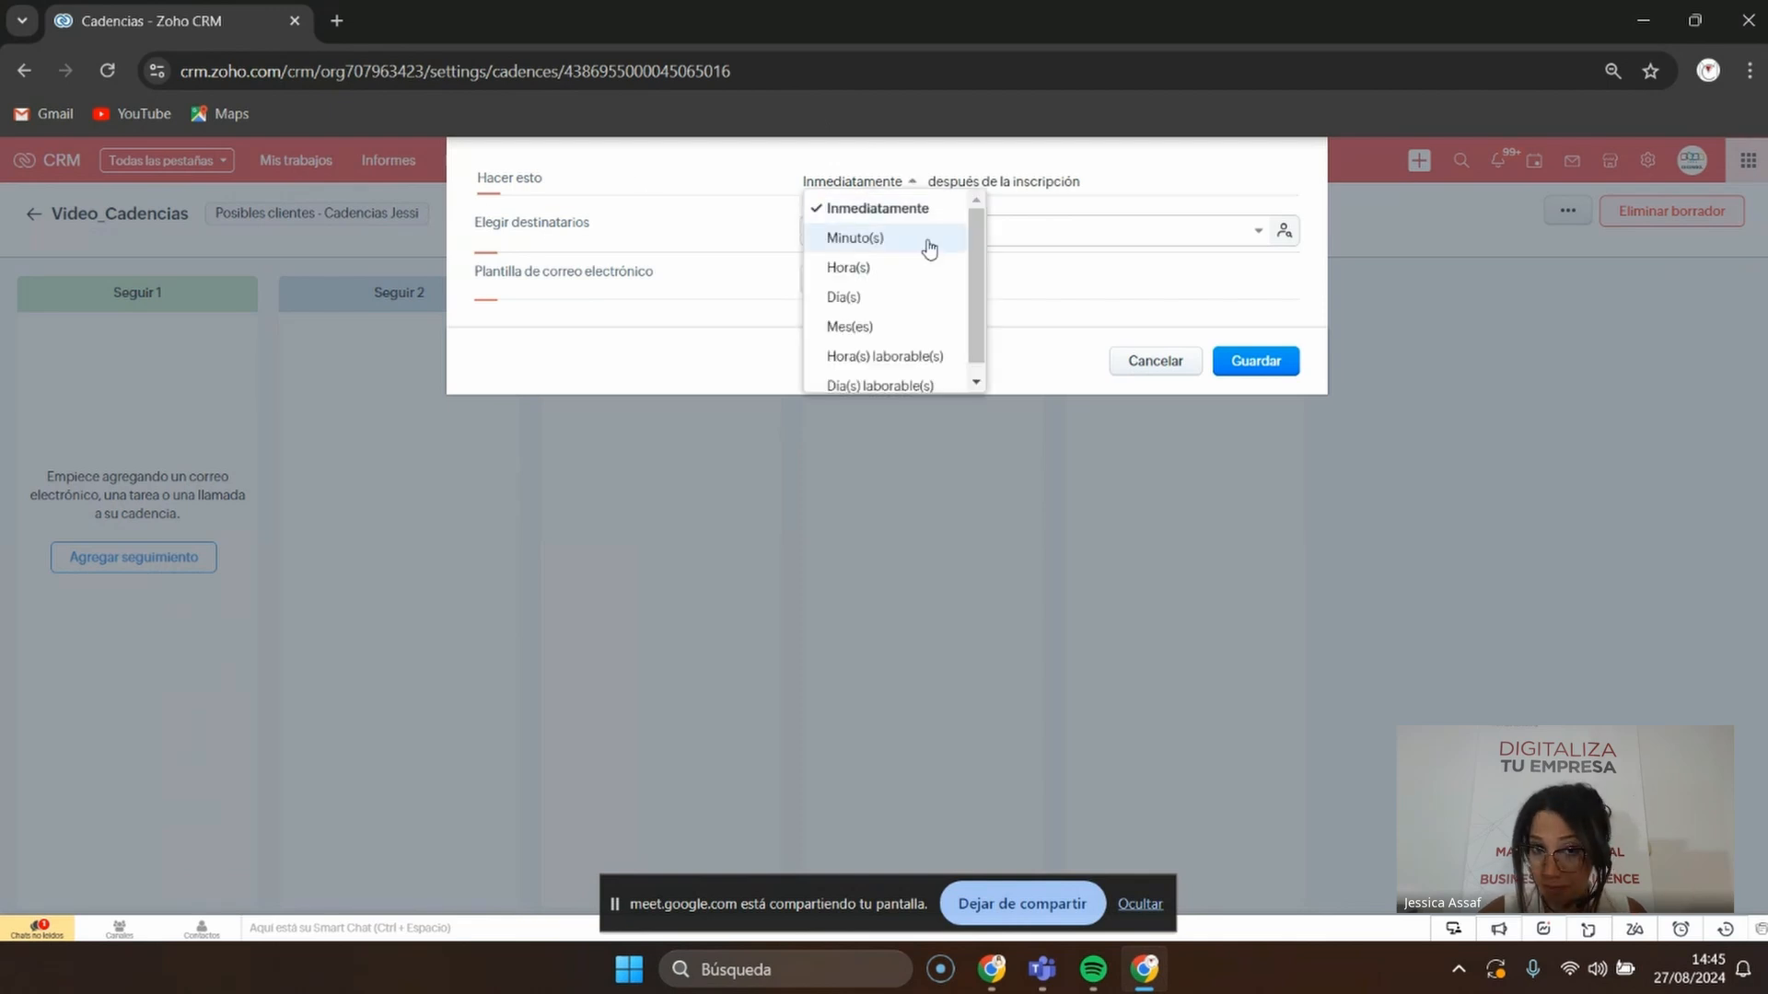
scroll(928, 257, down, 1)
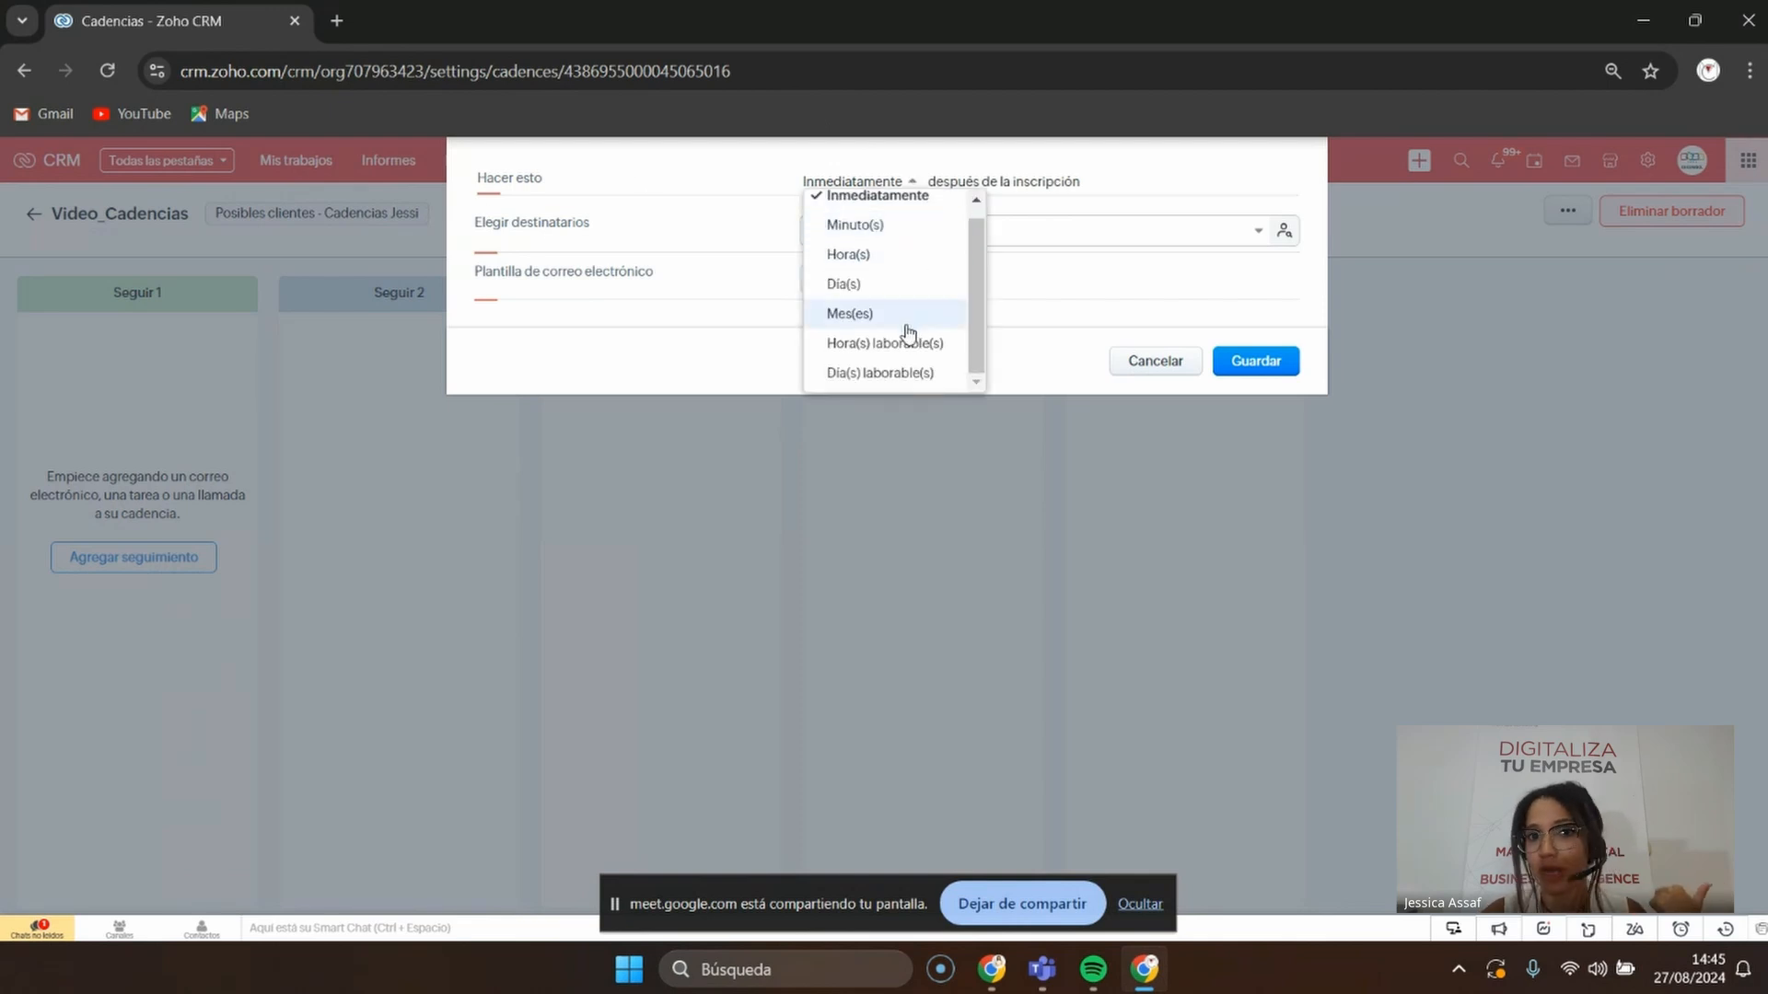
click(1243, 197)
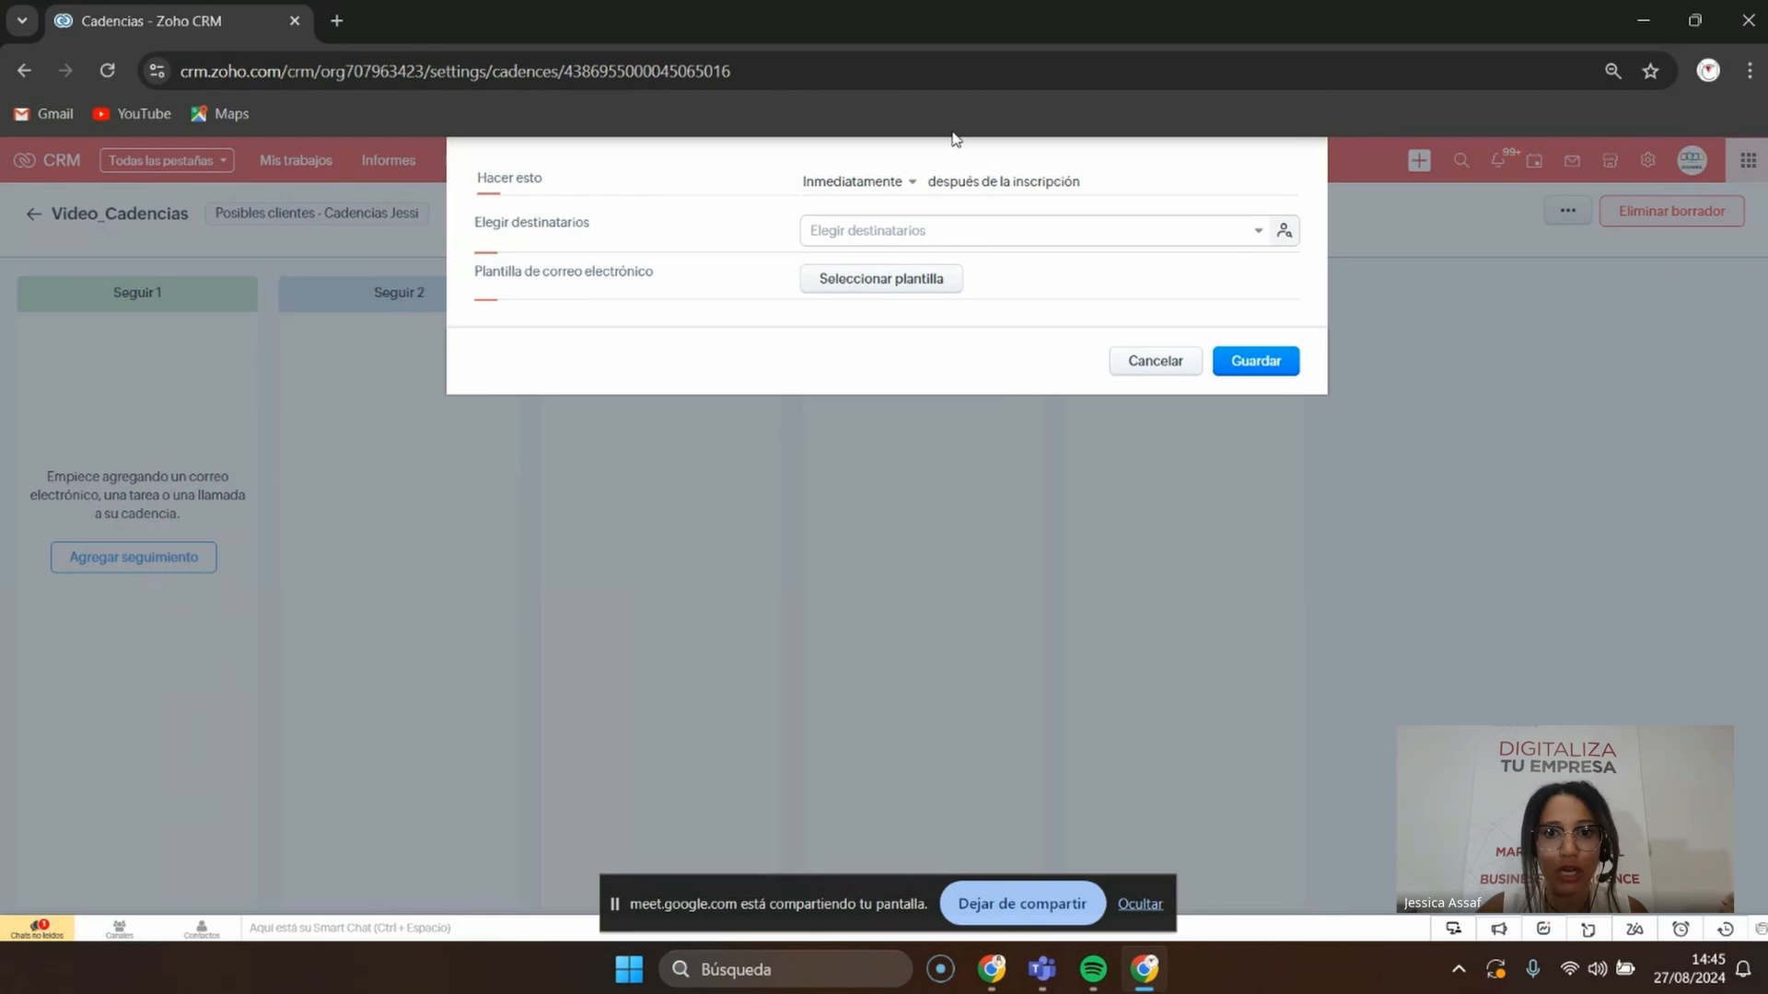
double_click(978, 182)
drag(1030, 182, 1038, 181)
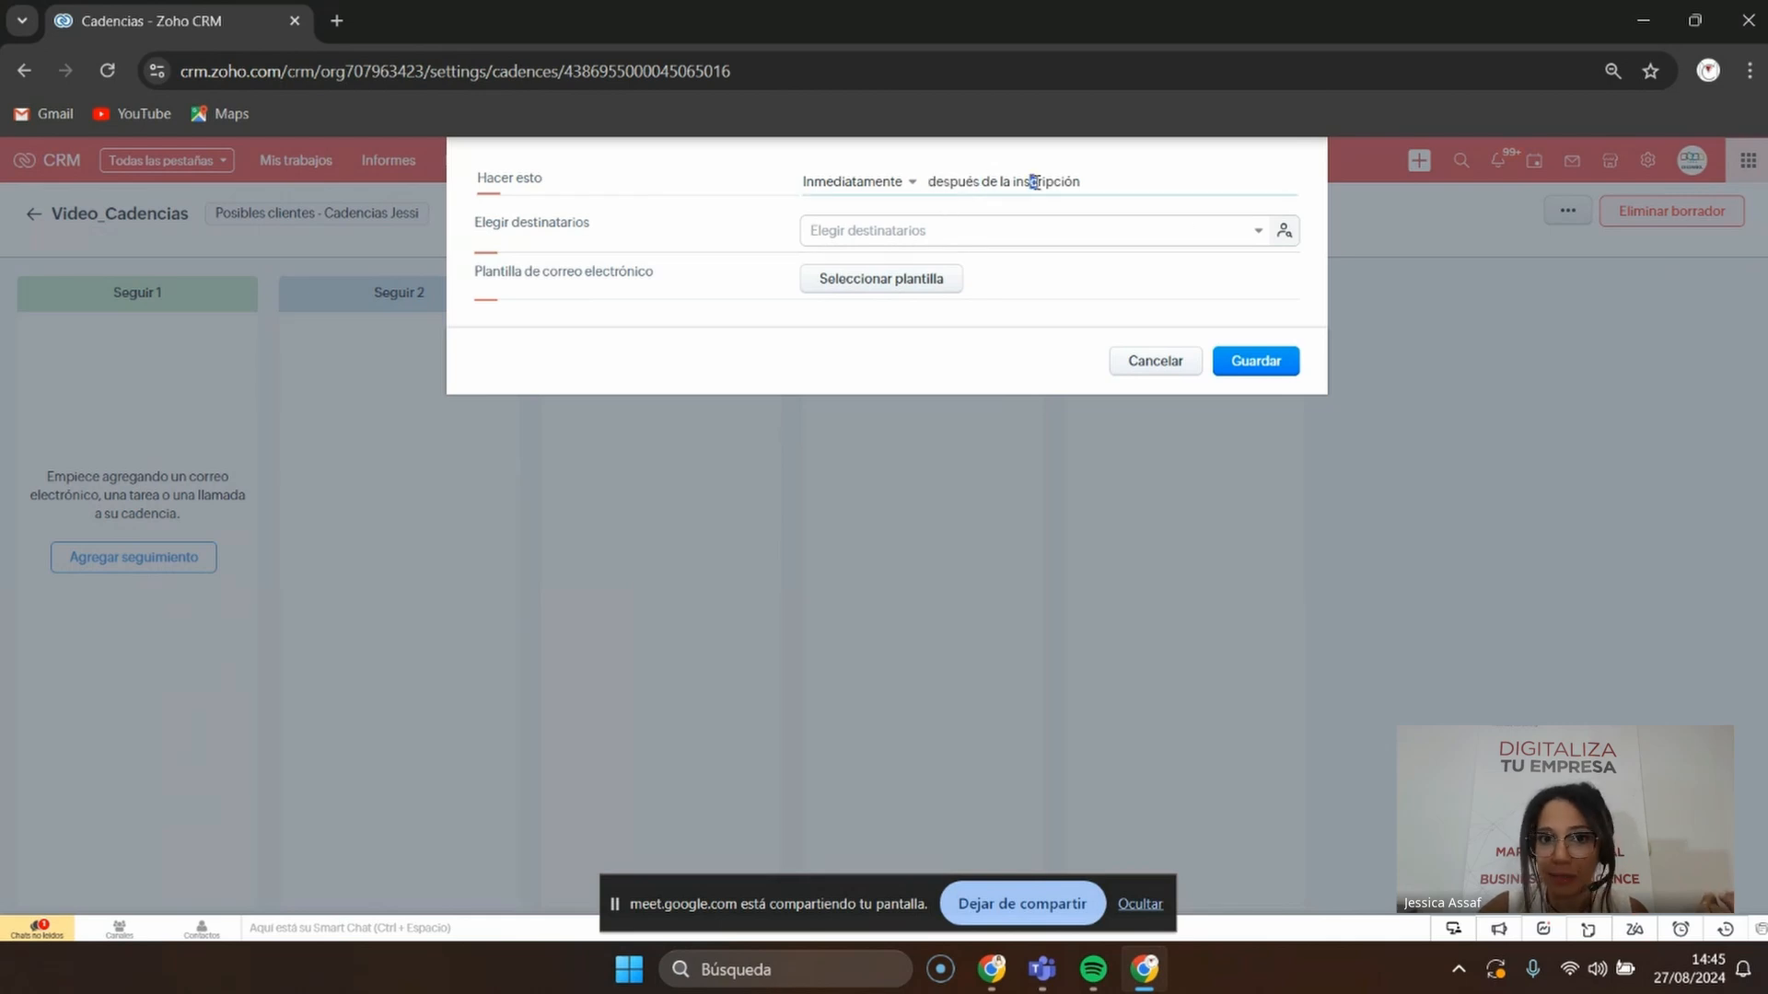
click(1284, 230)
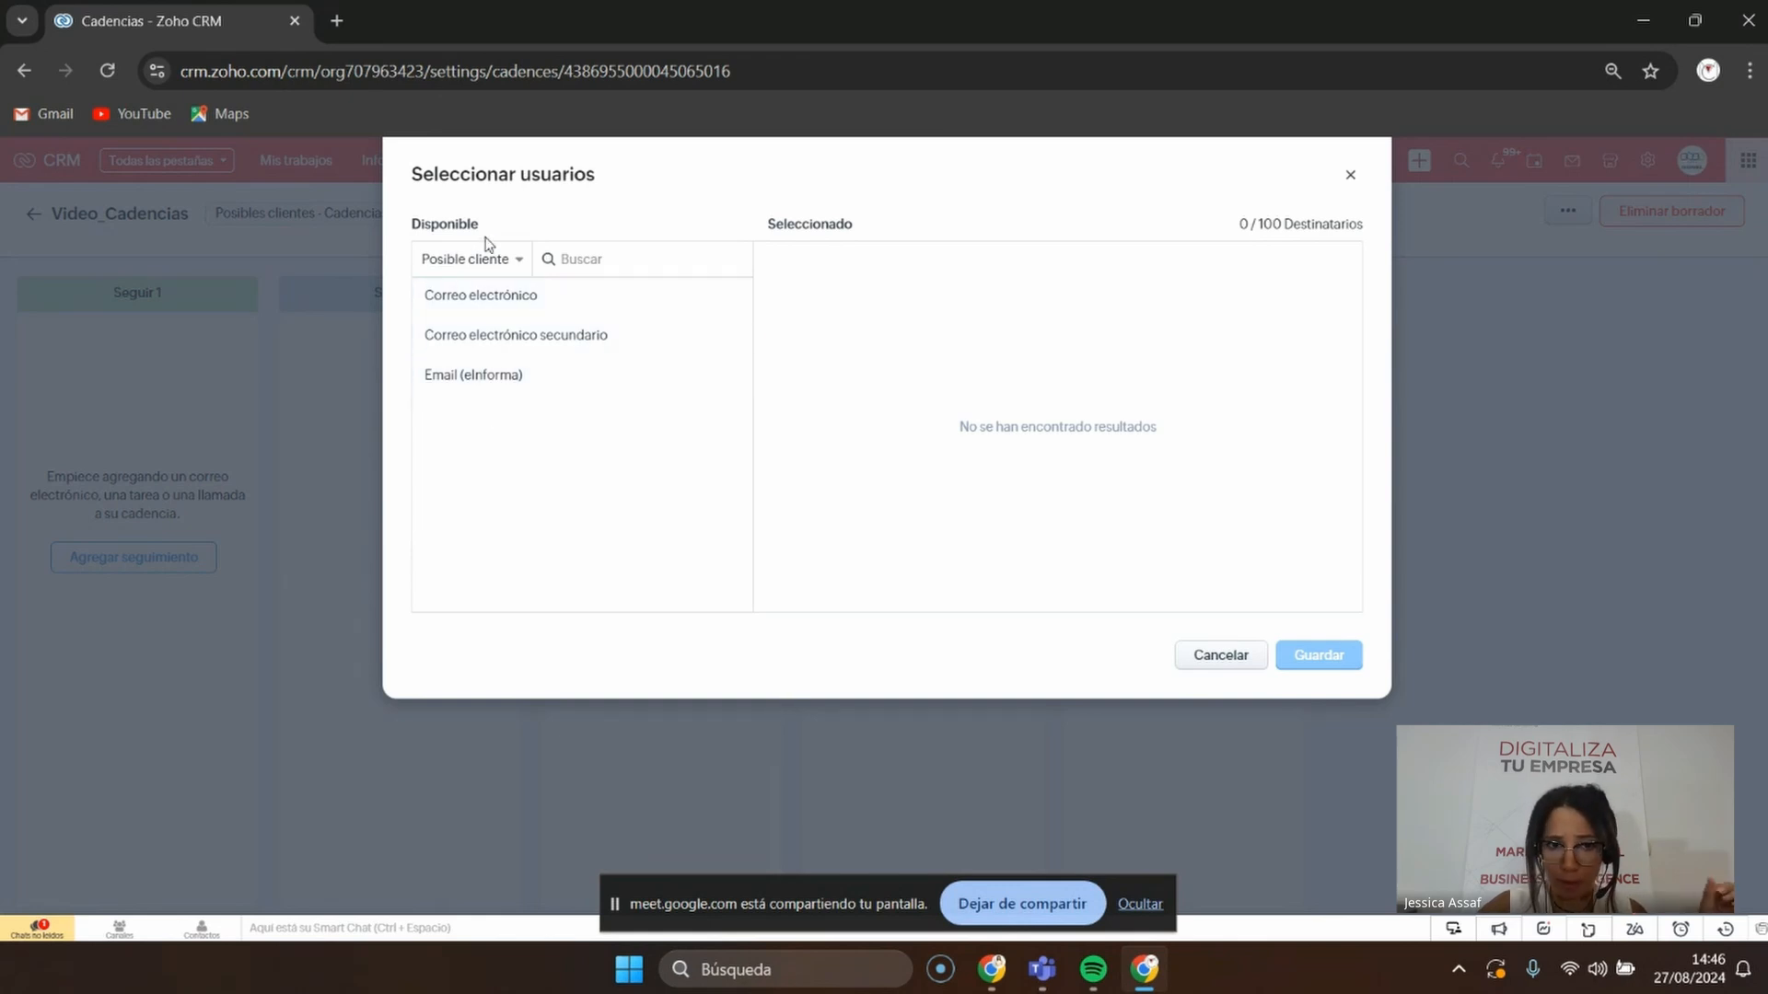
click(502, 270)
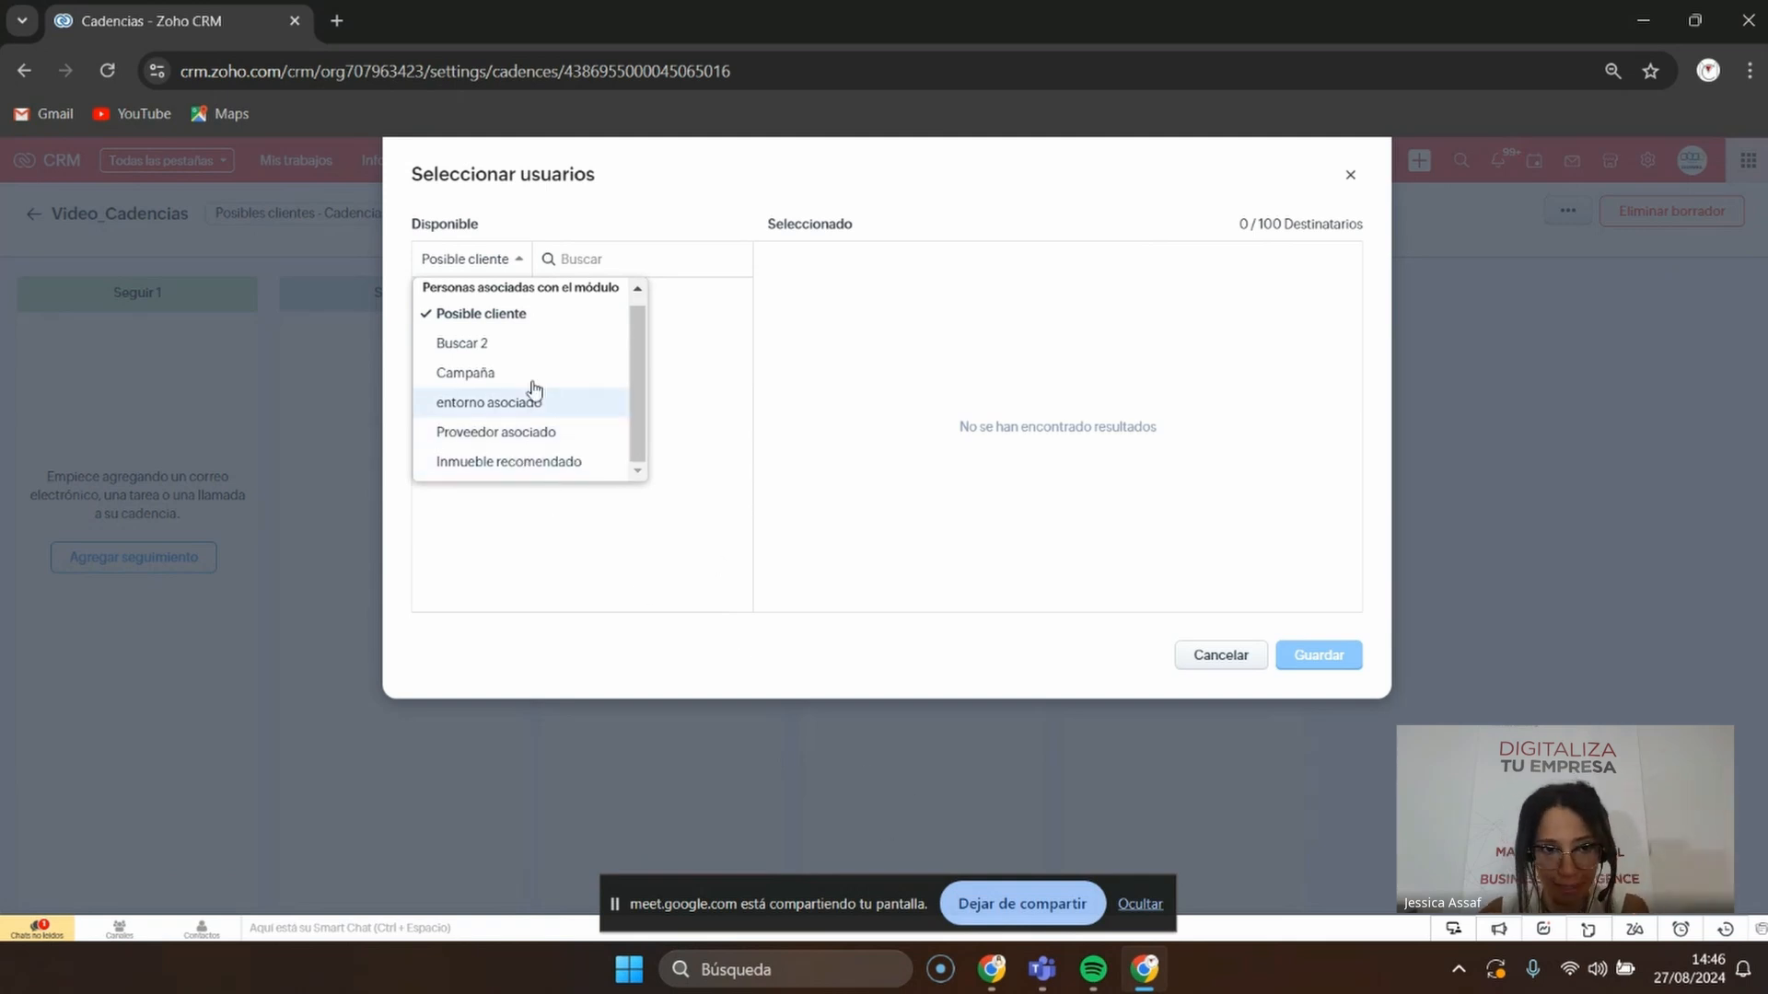
click(451, 257)
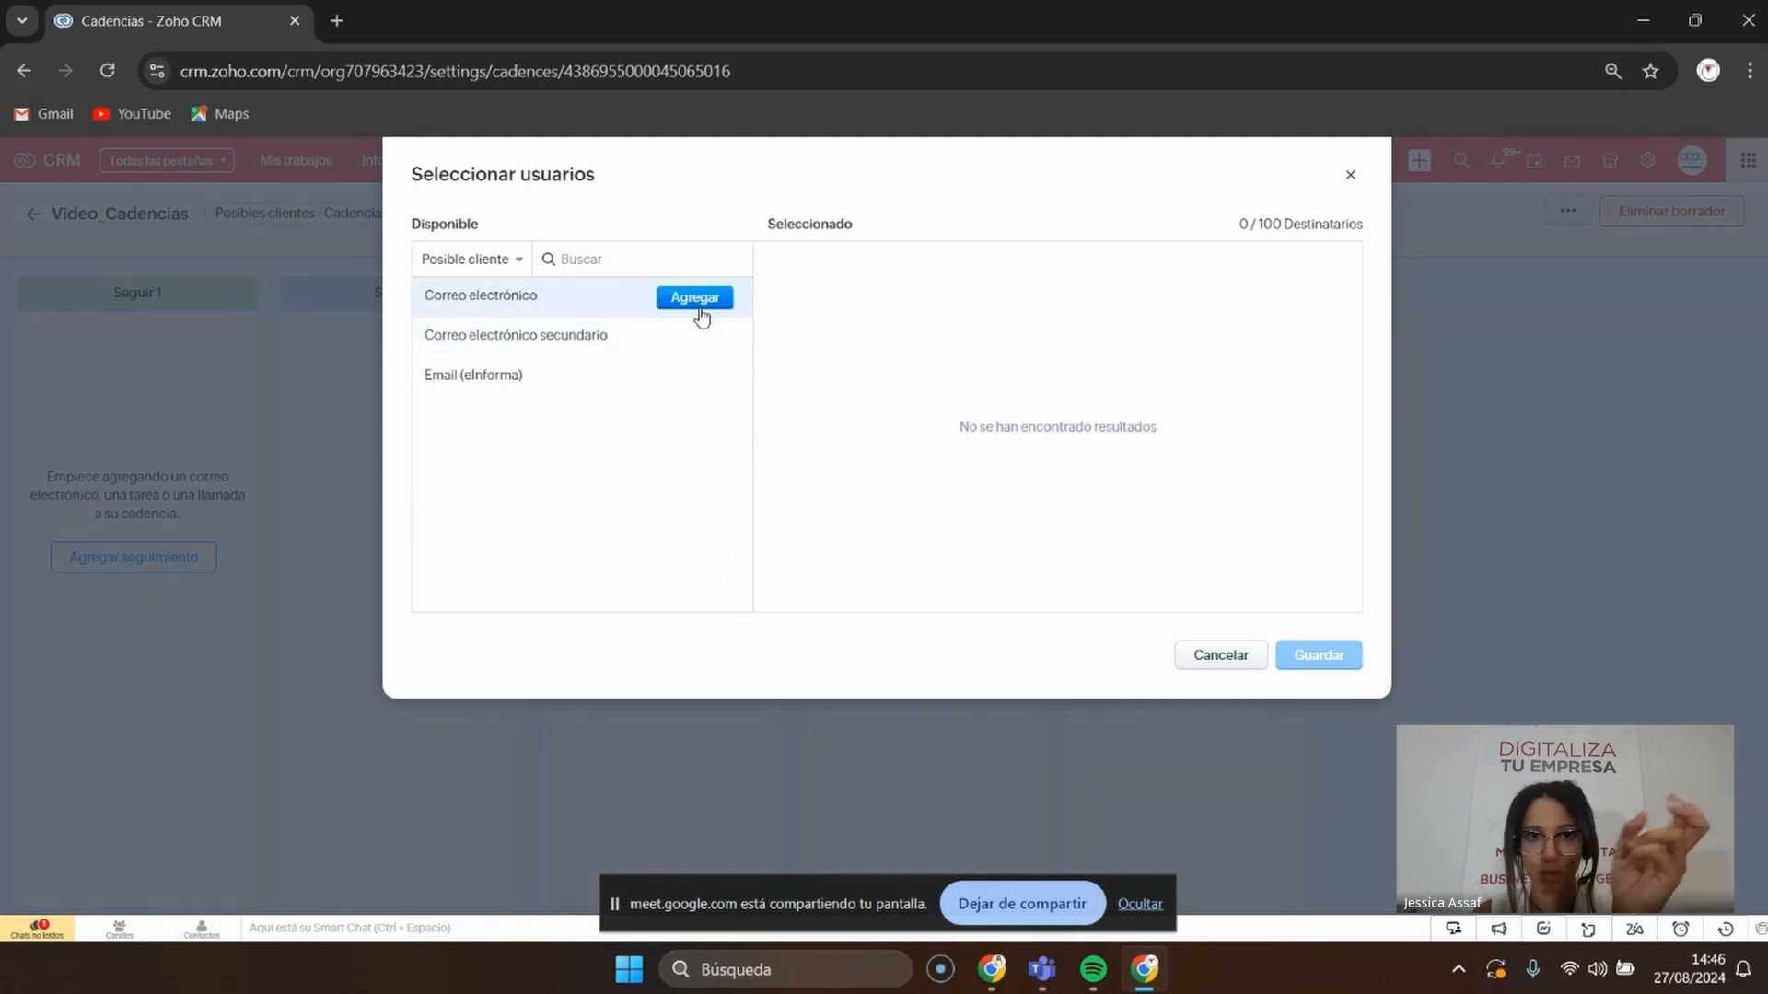
mouse_move(720, 354)
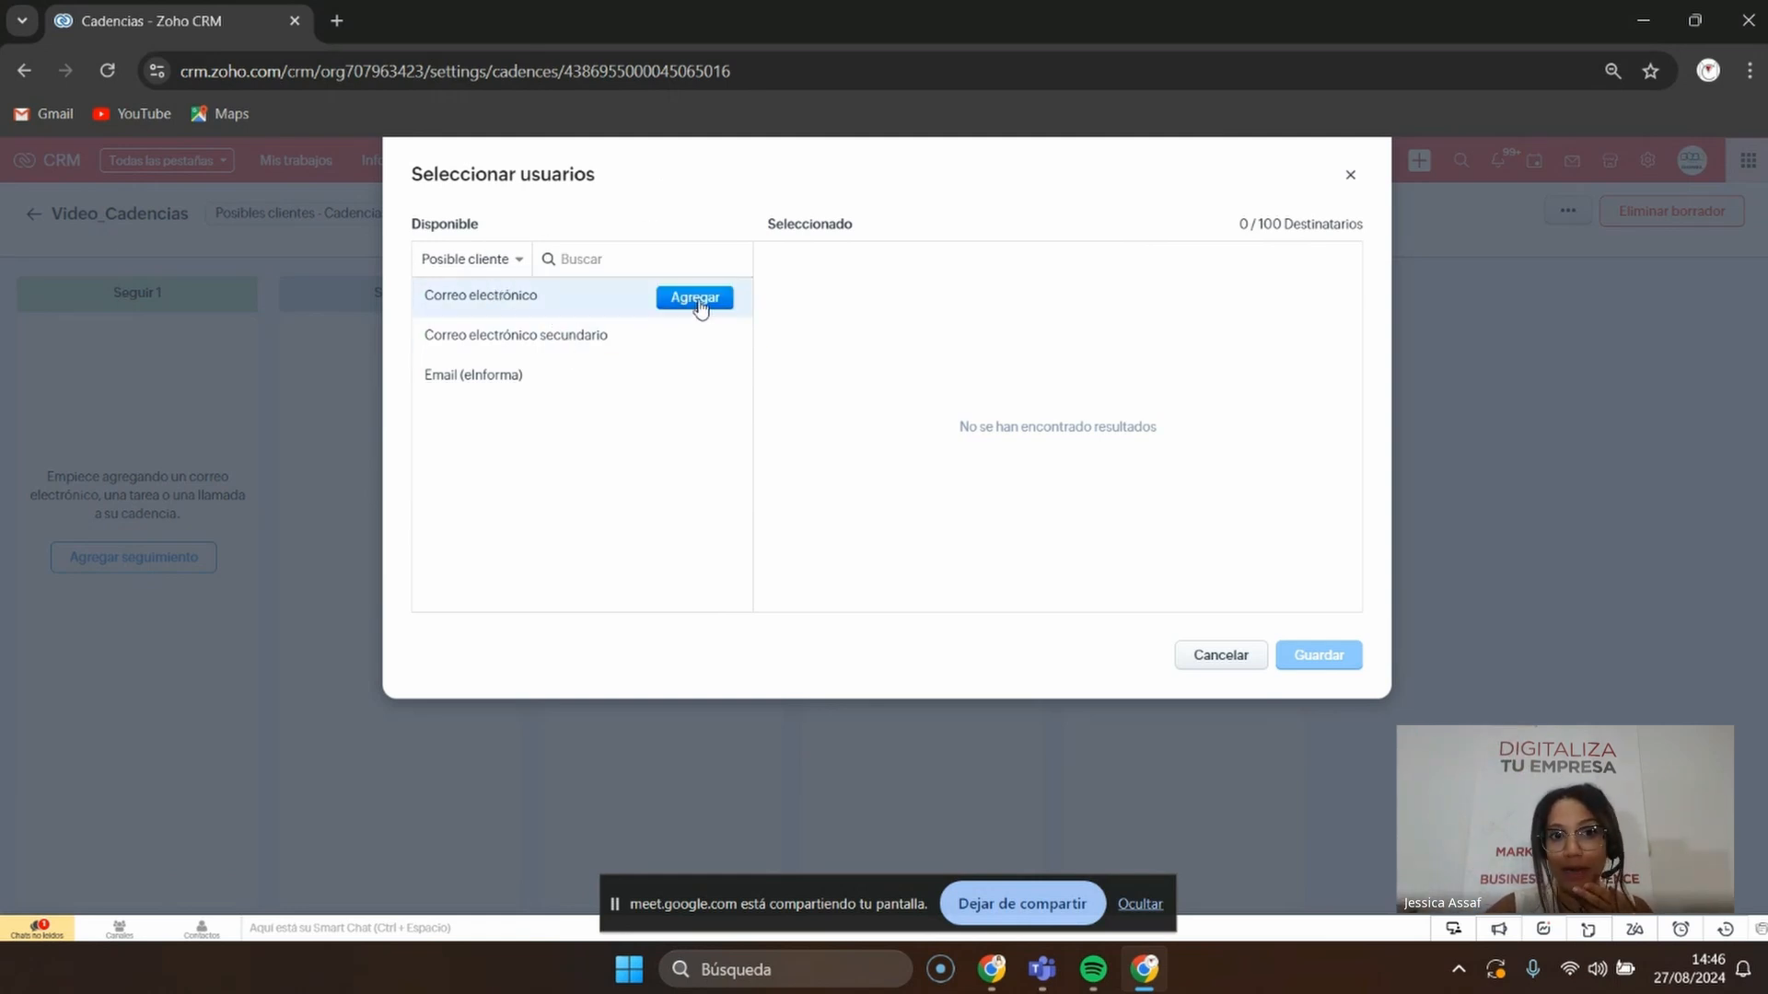
click(697, 300)
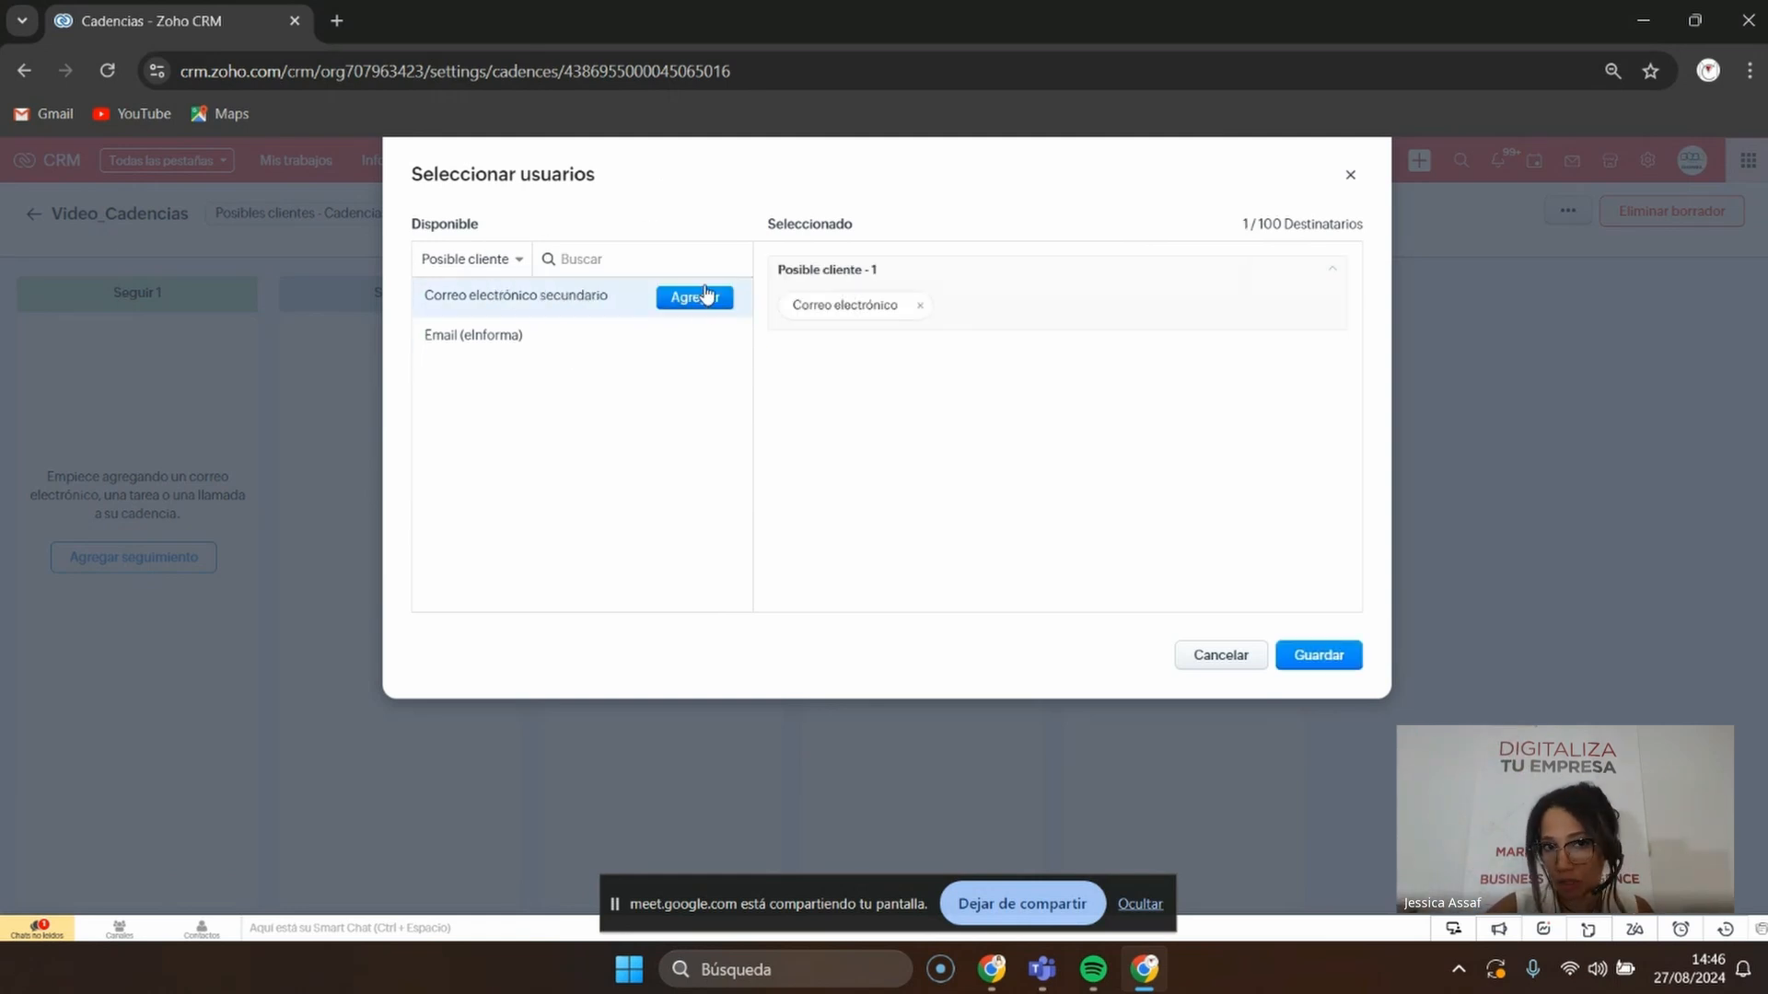
click(1316, 655)
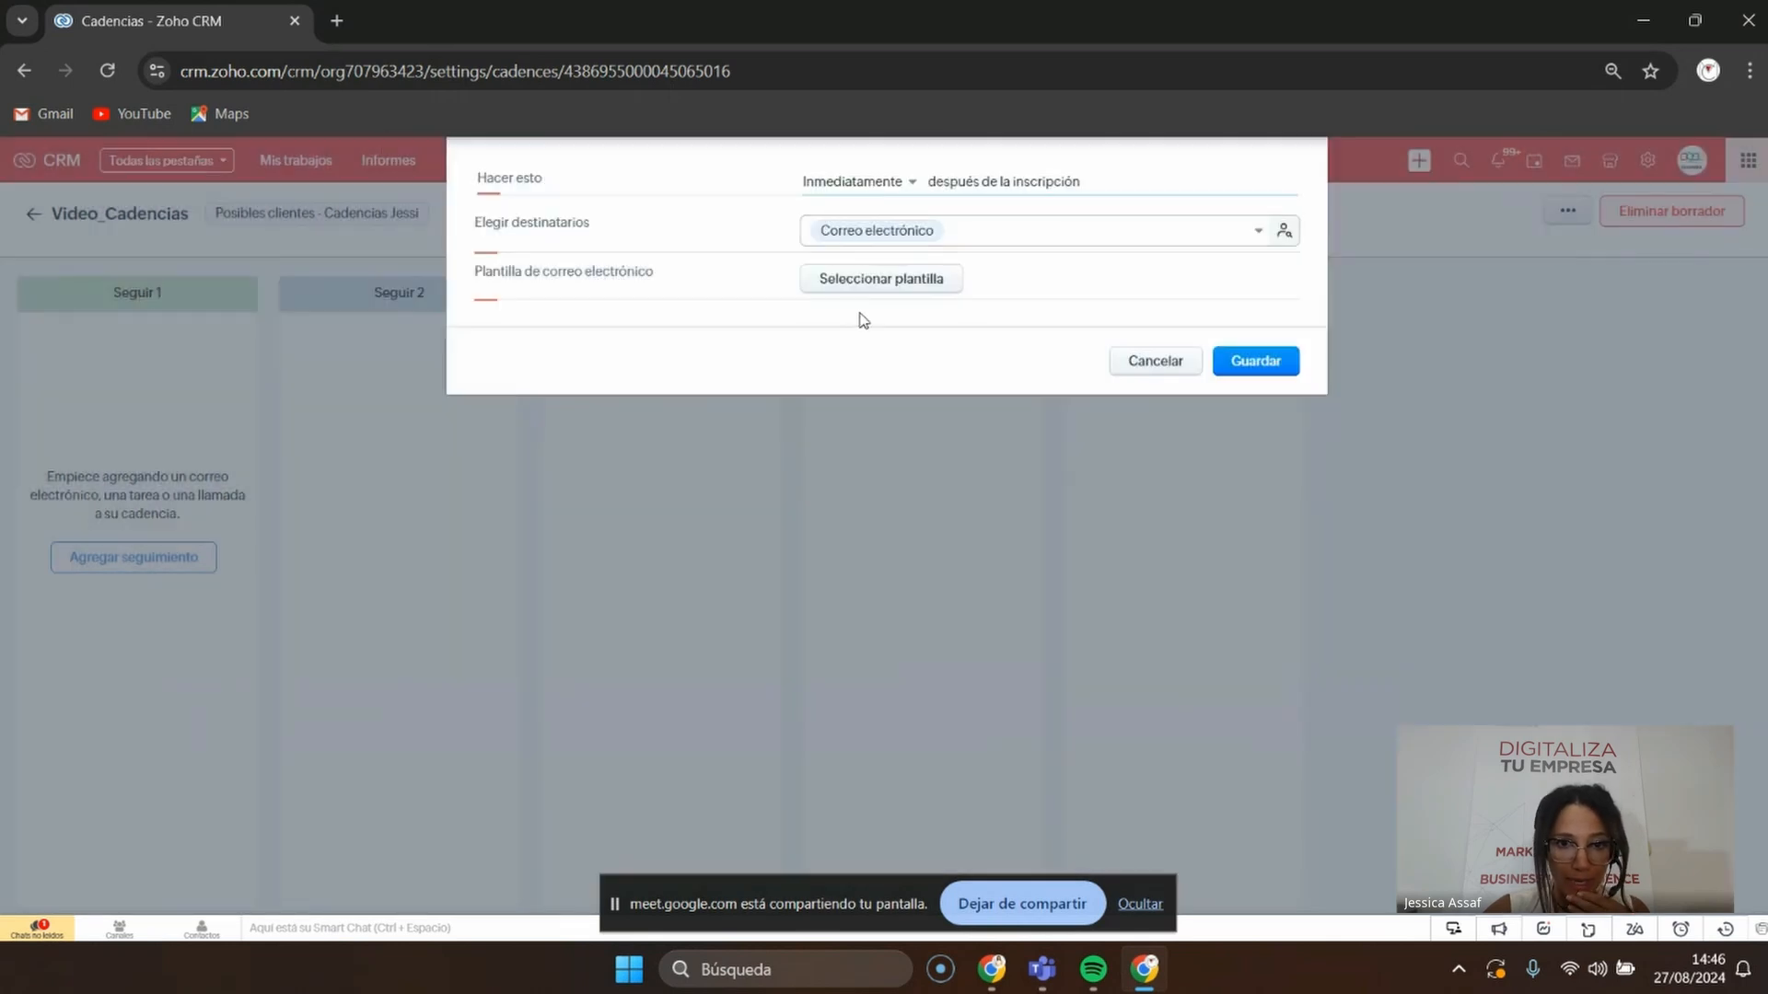
Choose the MC. Bienvenida Lead template, found by searching 'bie', and check the sender addresses
click(893, 287)
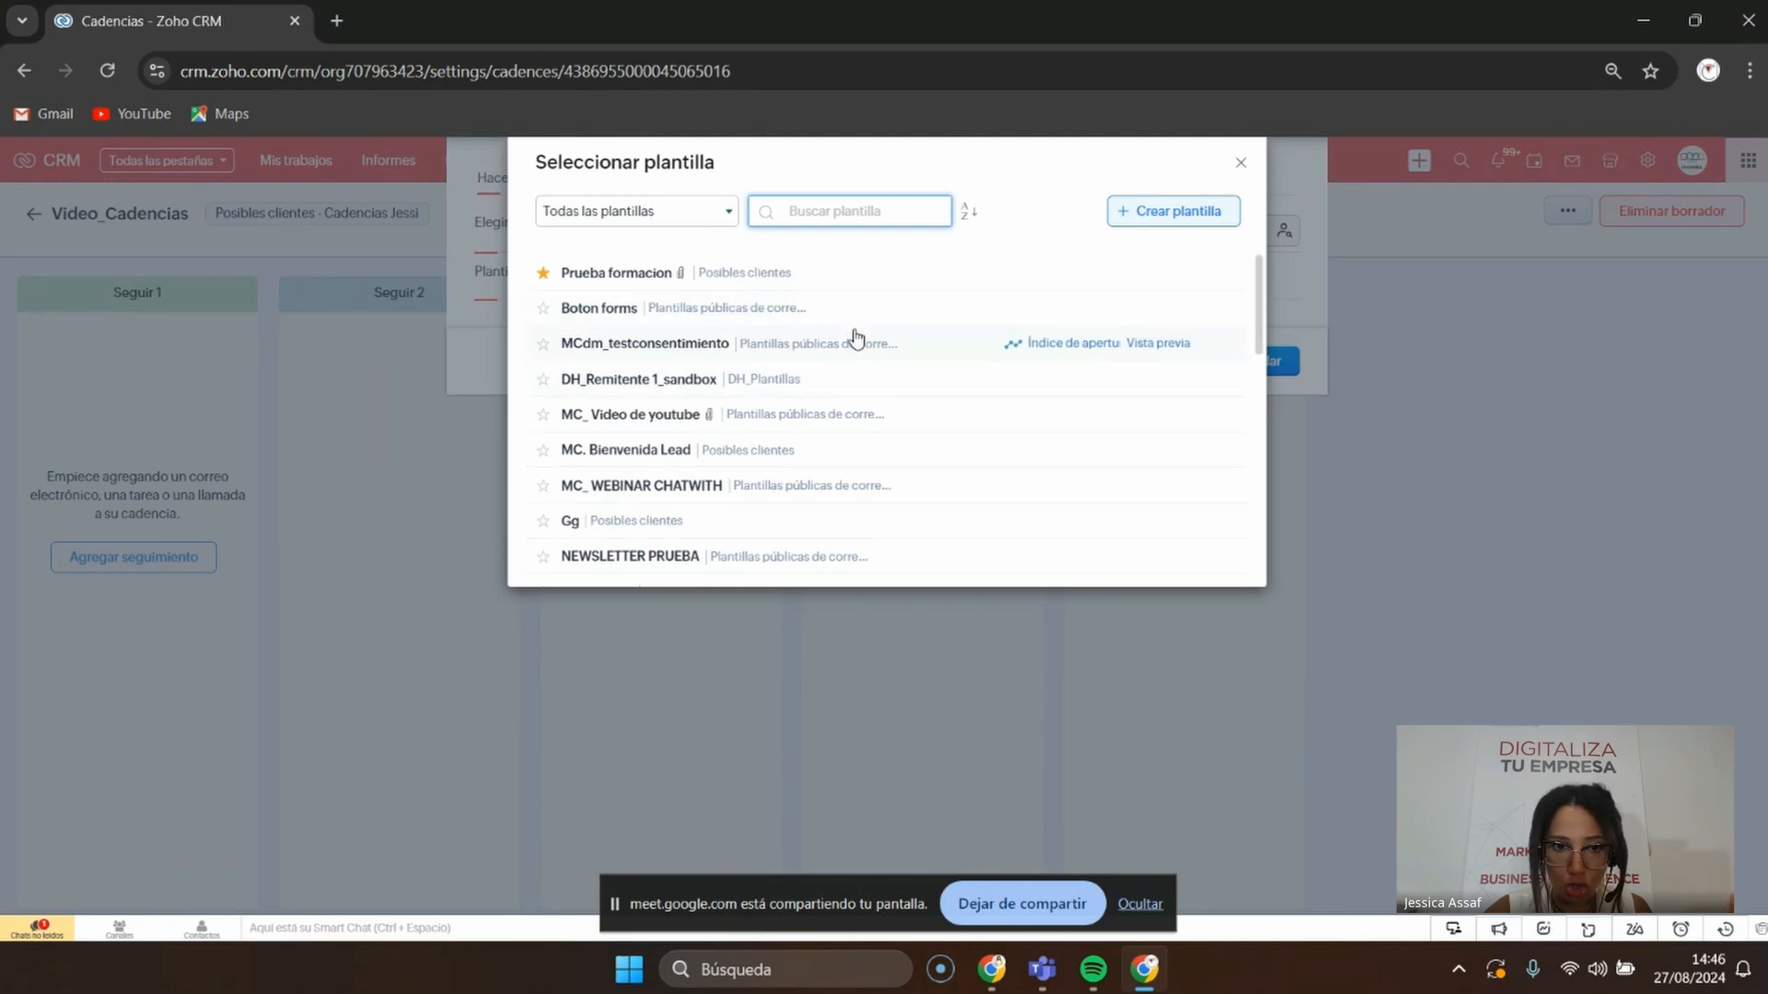
scroll(866, 343, down, 6)
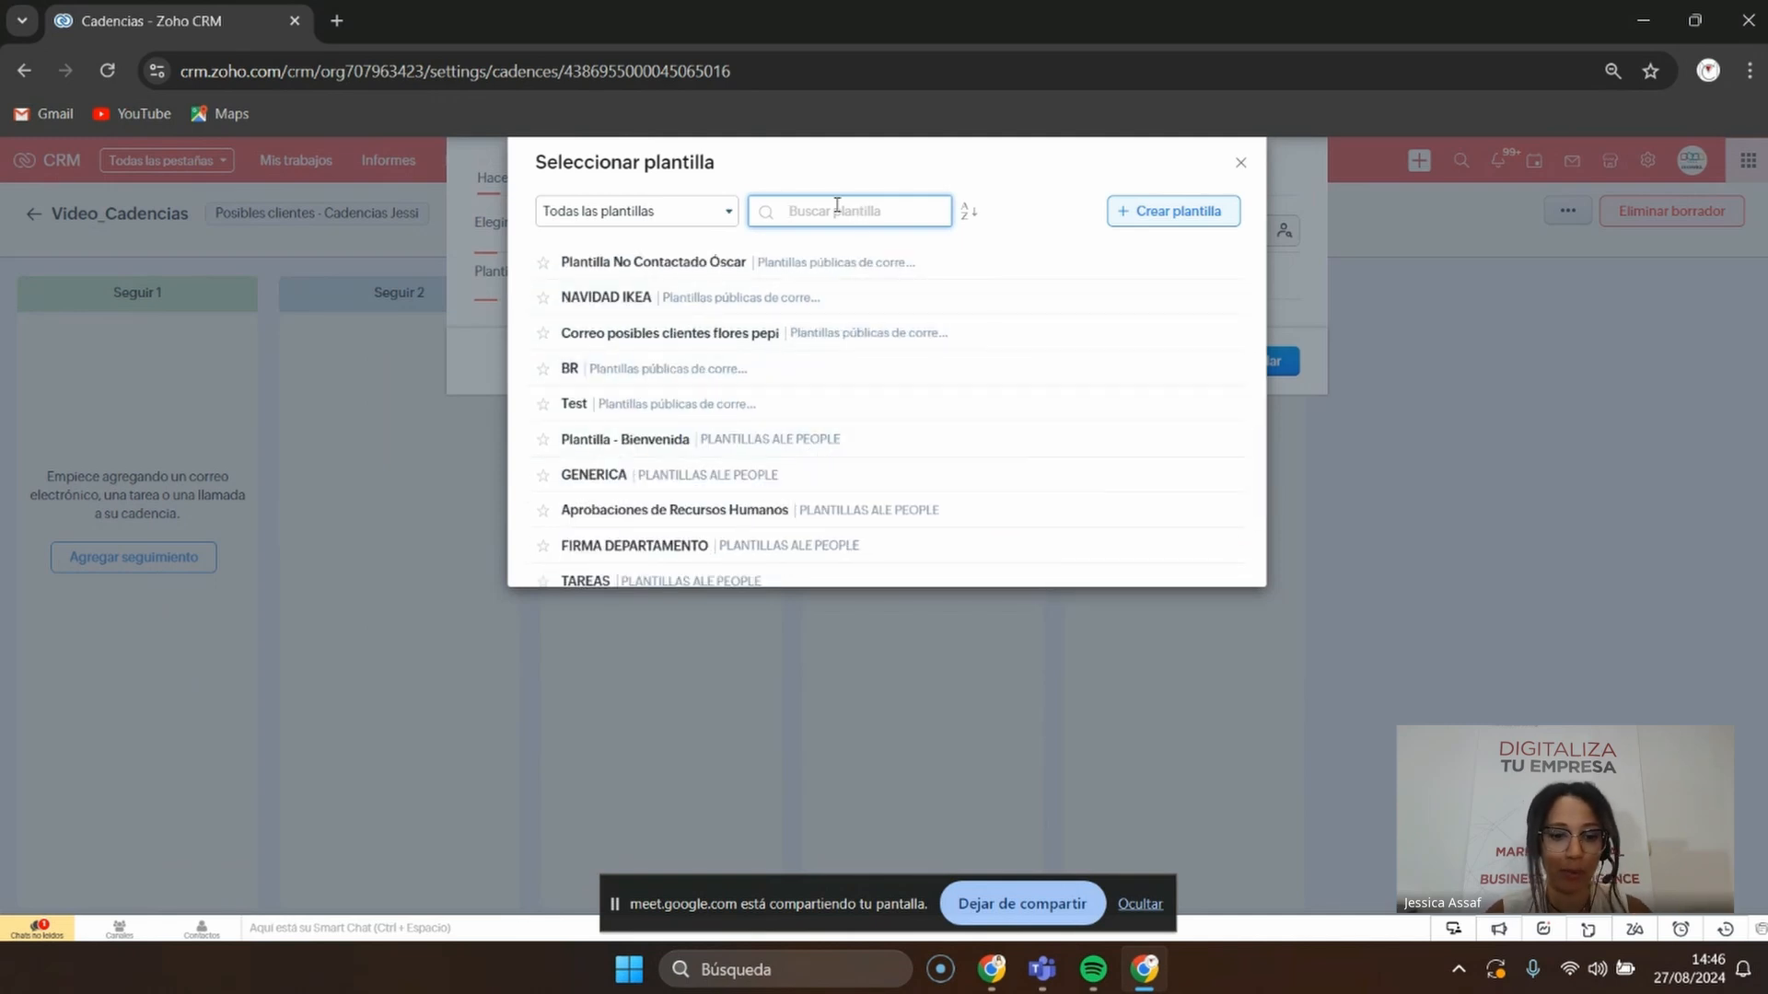
text(bien)
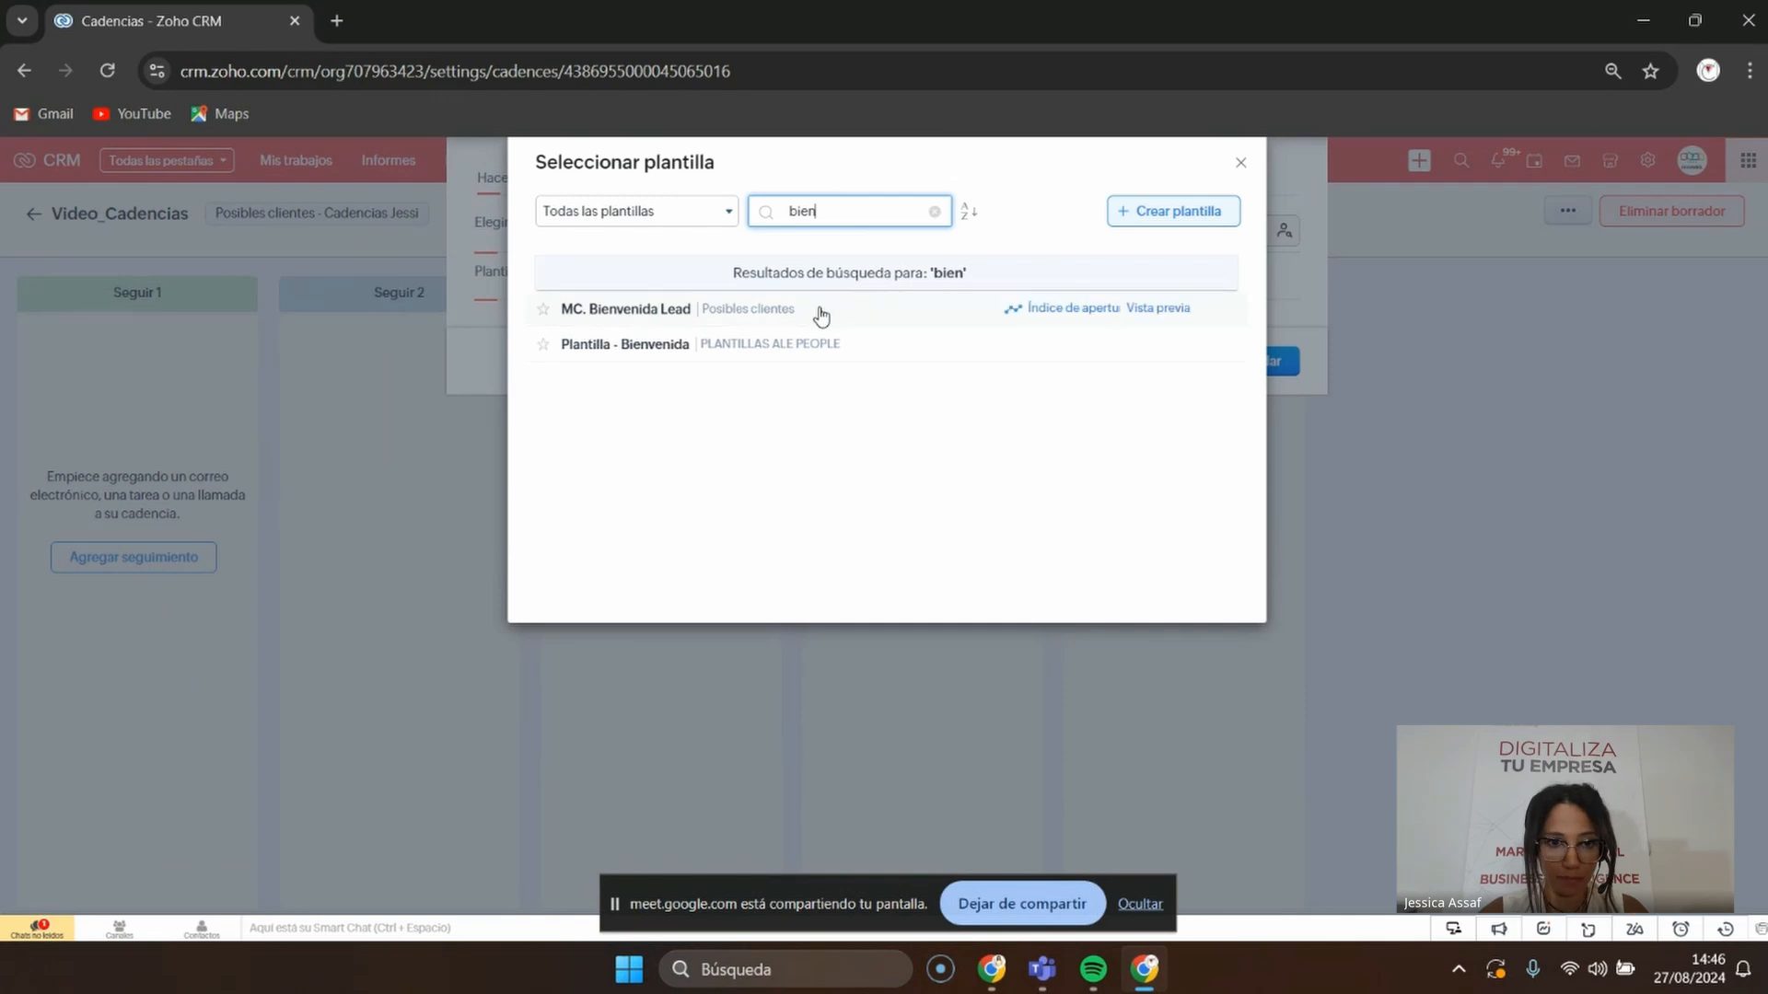
click(657, 310)
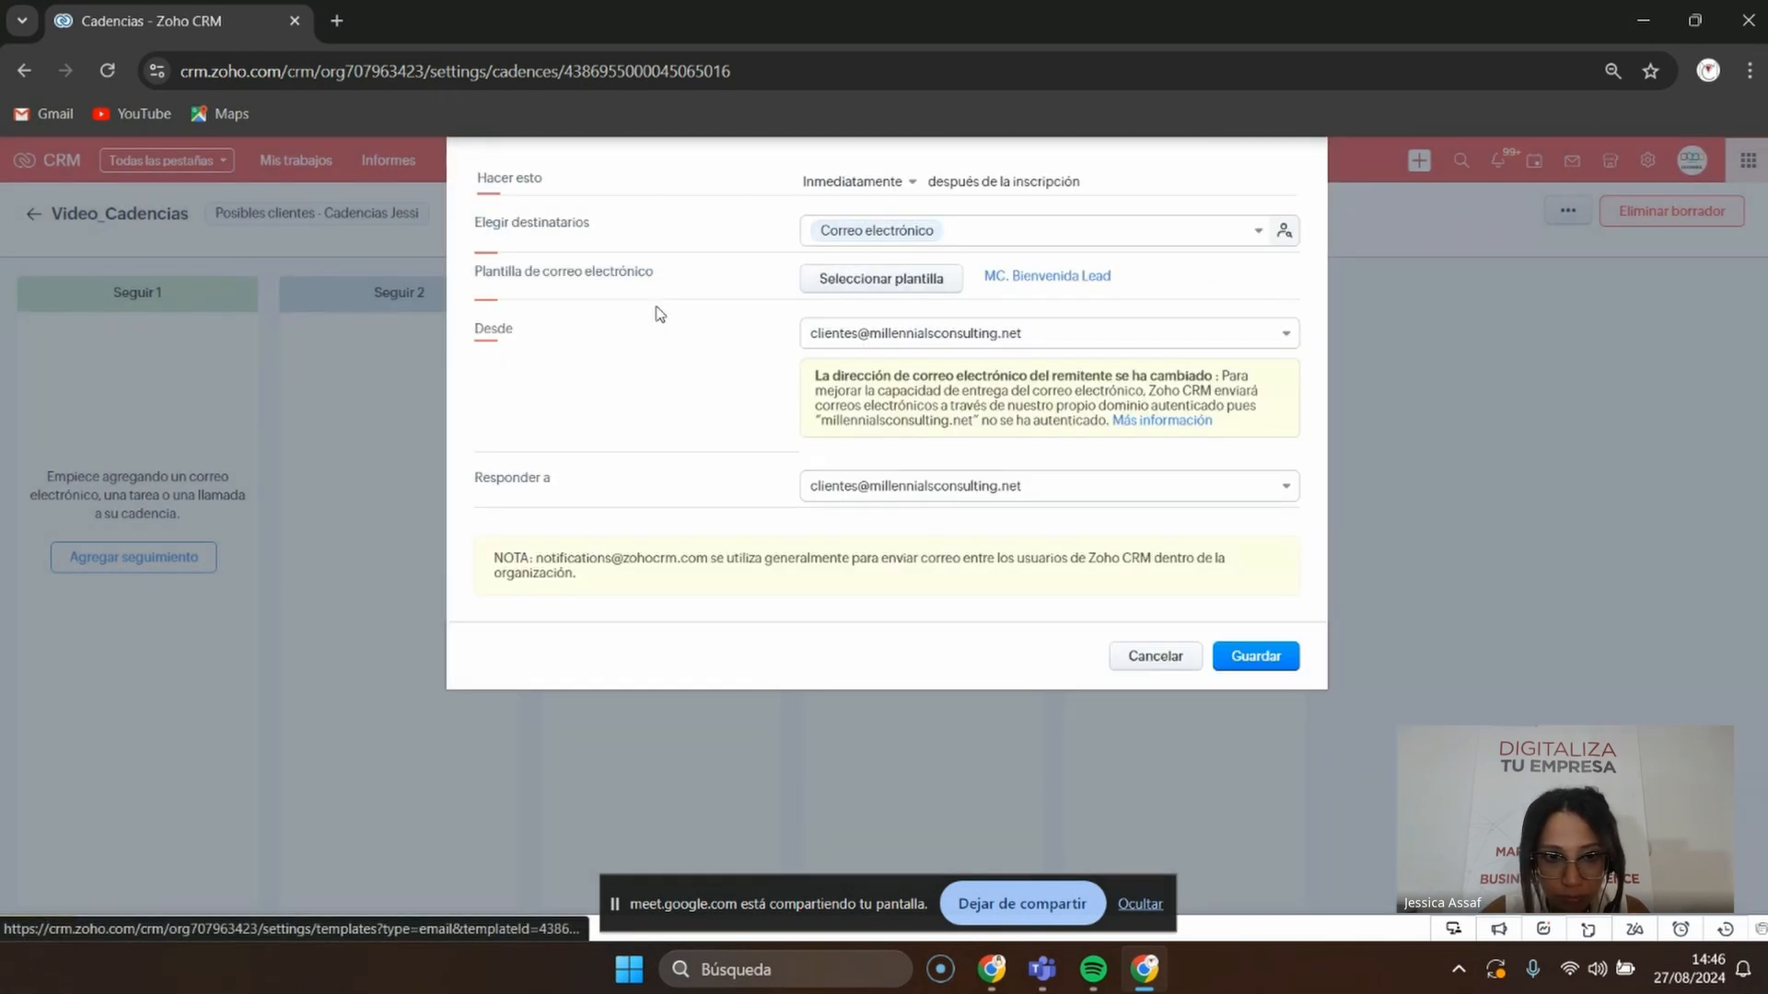
click(994, 341)
click(997, 337)
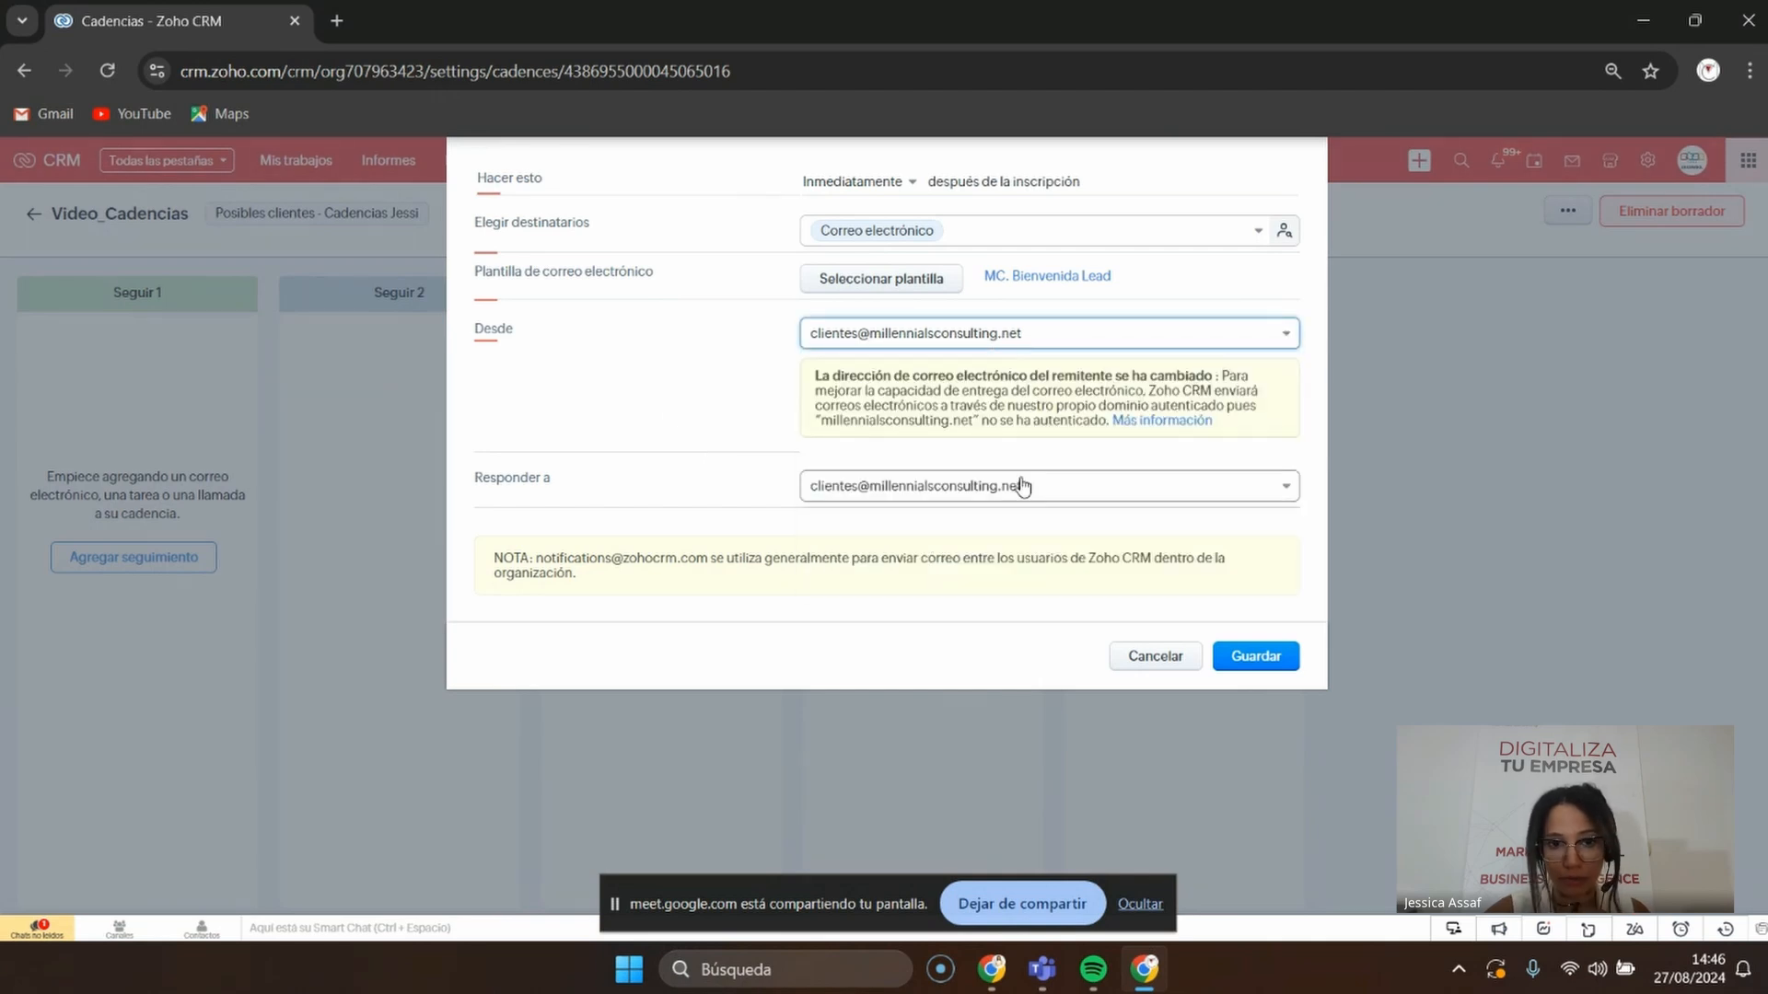
right_click(1045, 497)
key(Escape)
Save the welcome email step and add a call follow-up under Seguir 2
click(1255, 656)
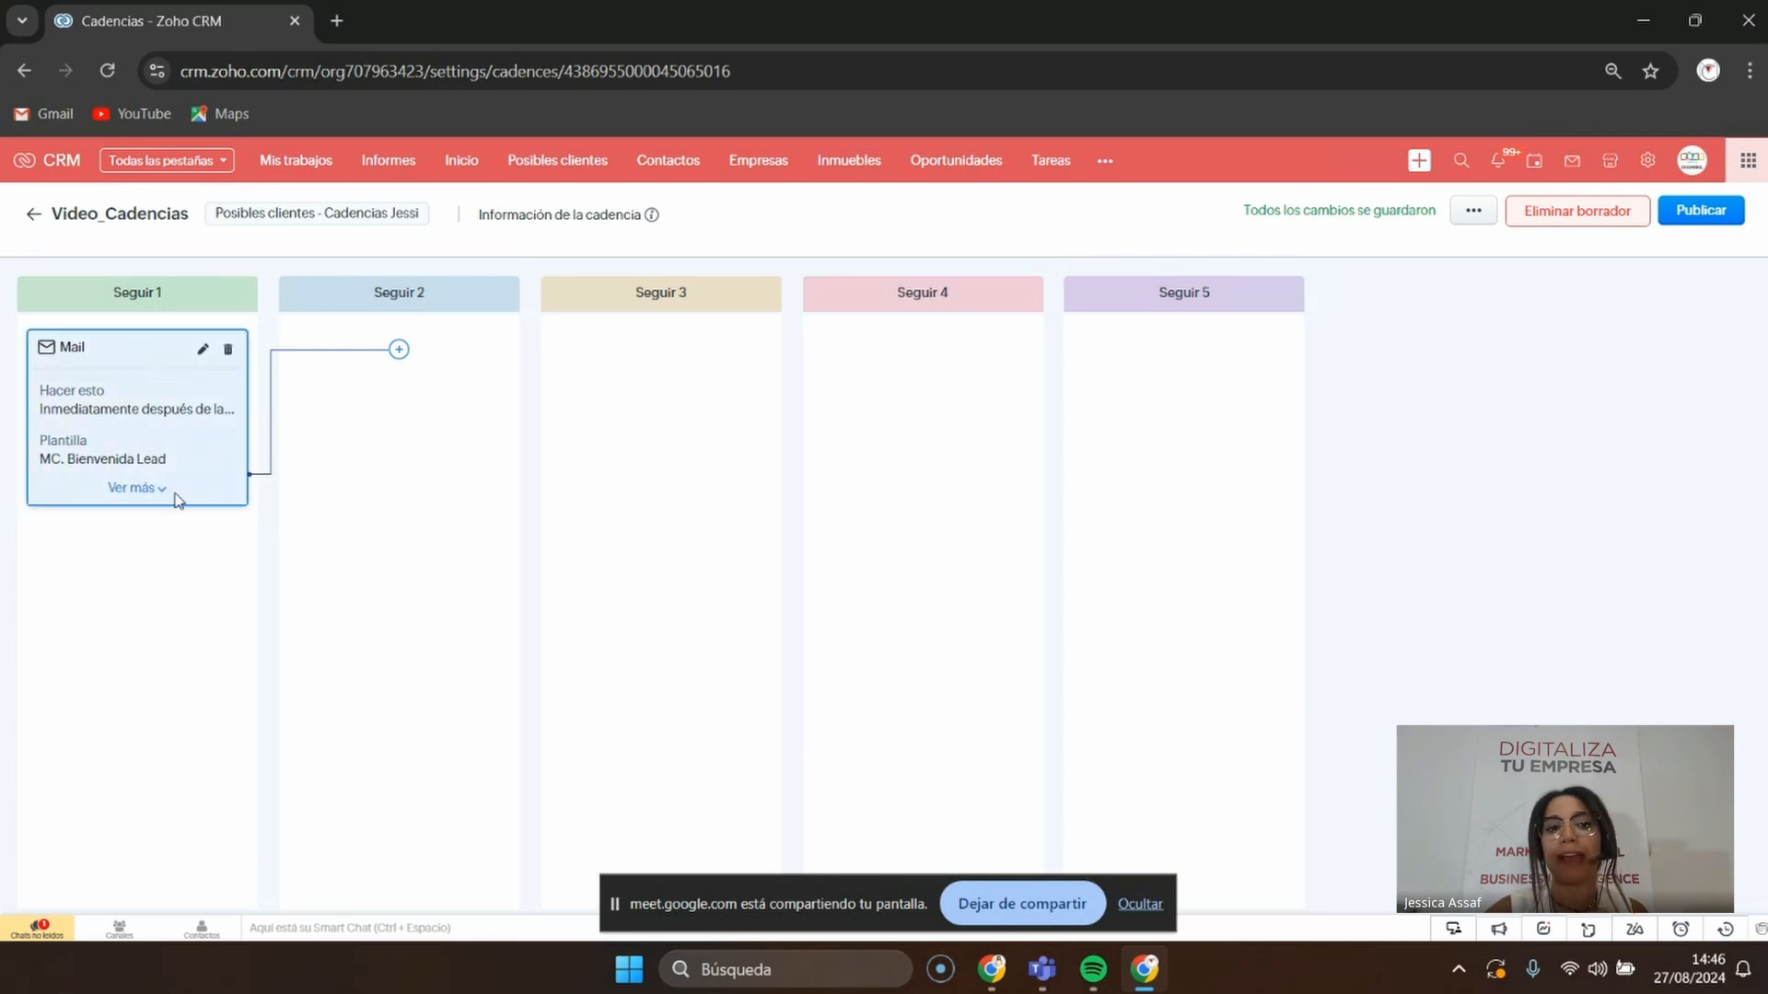
click(398, 350)
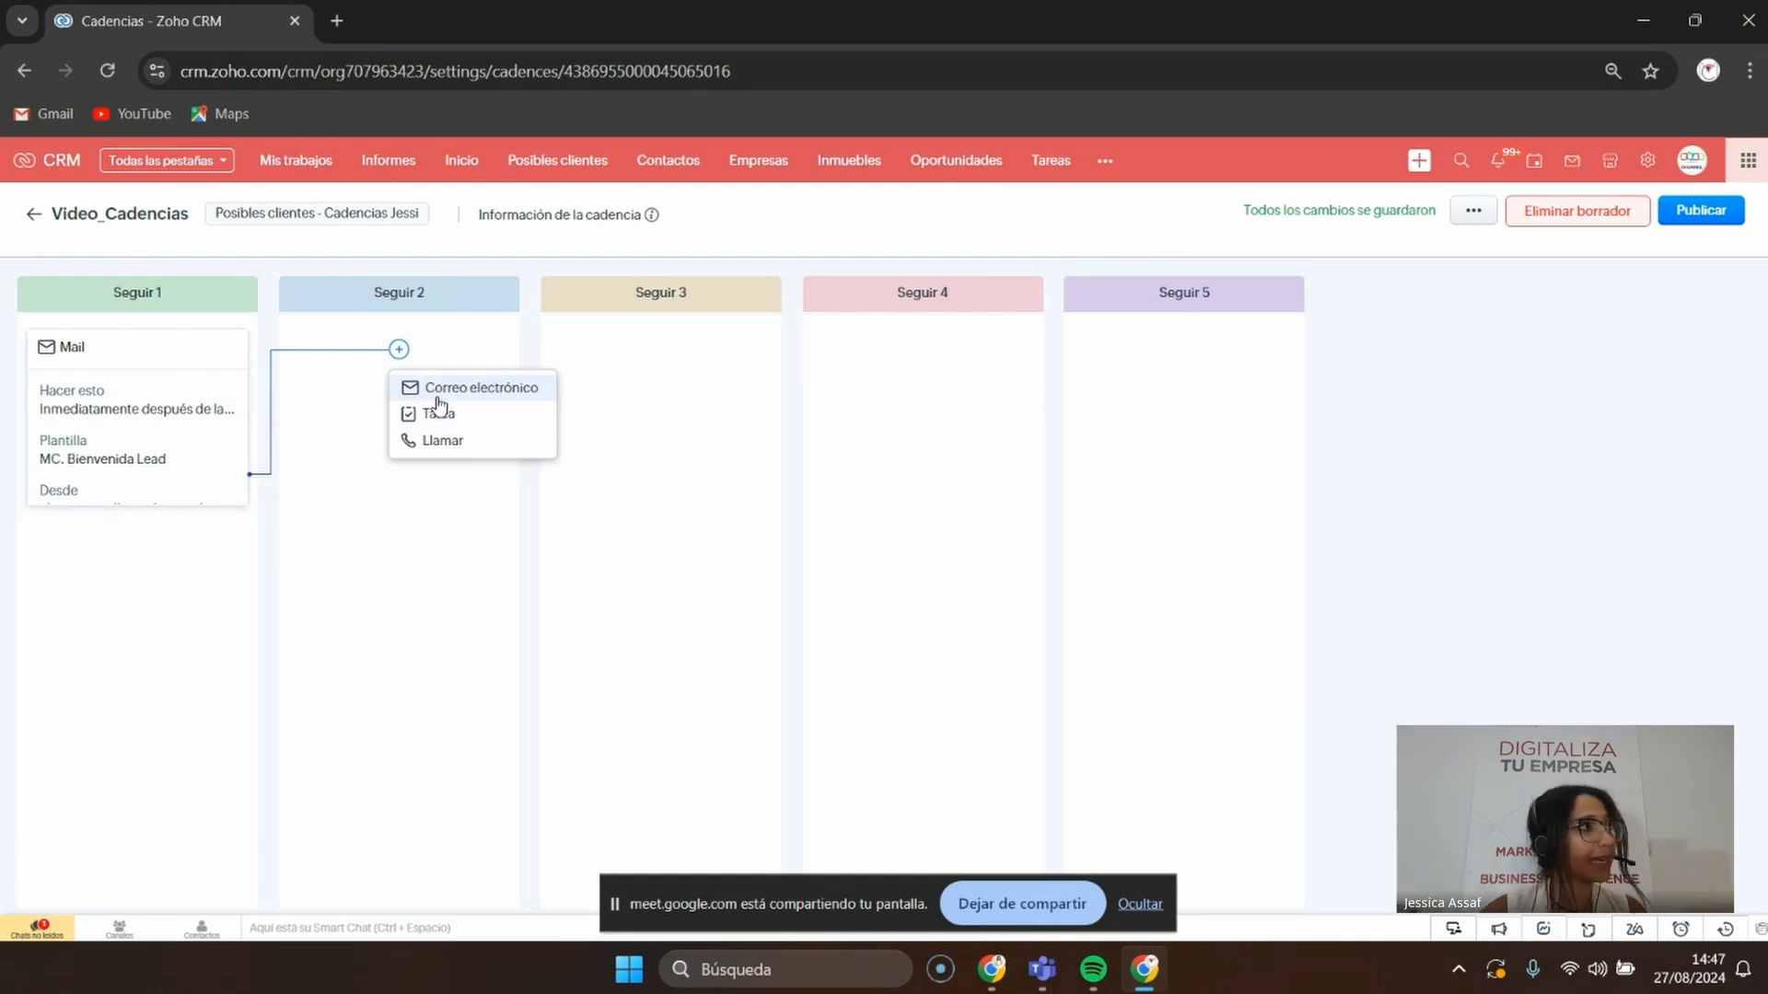
click(492, 444)
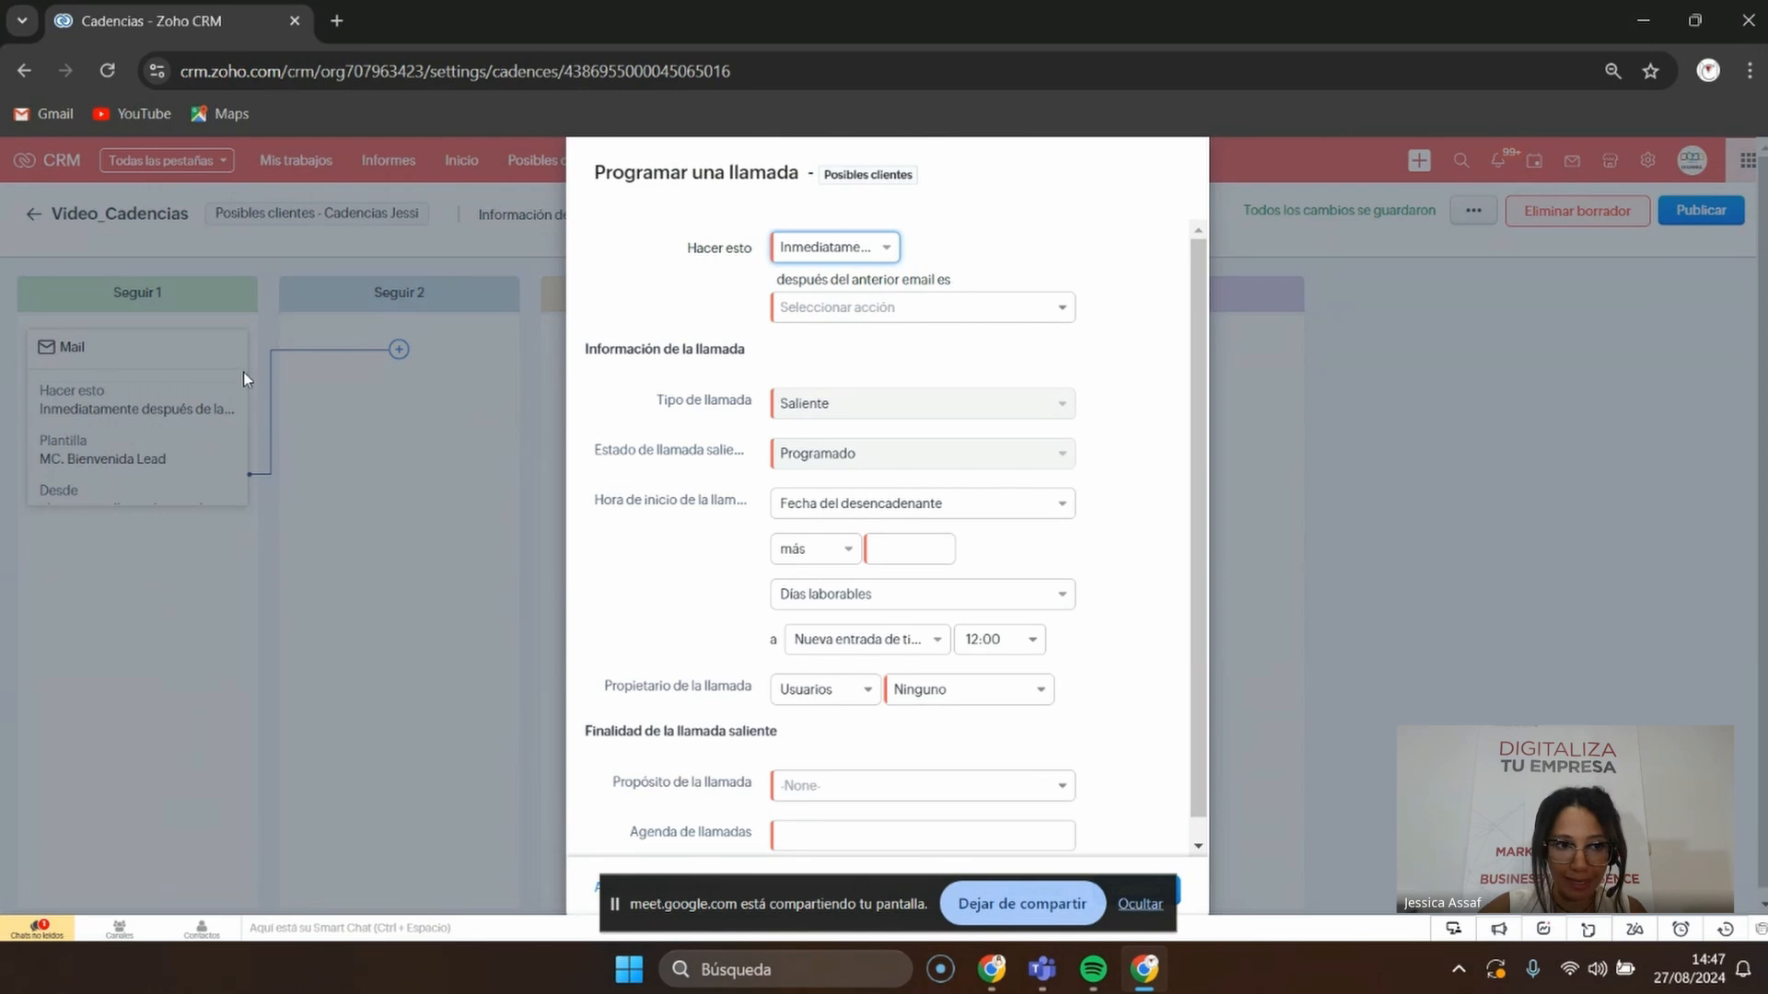
Schedule the outgoing call 1 hour after the previous email is Abierto
click(834, 260)
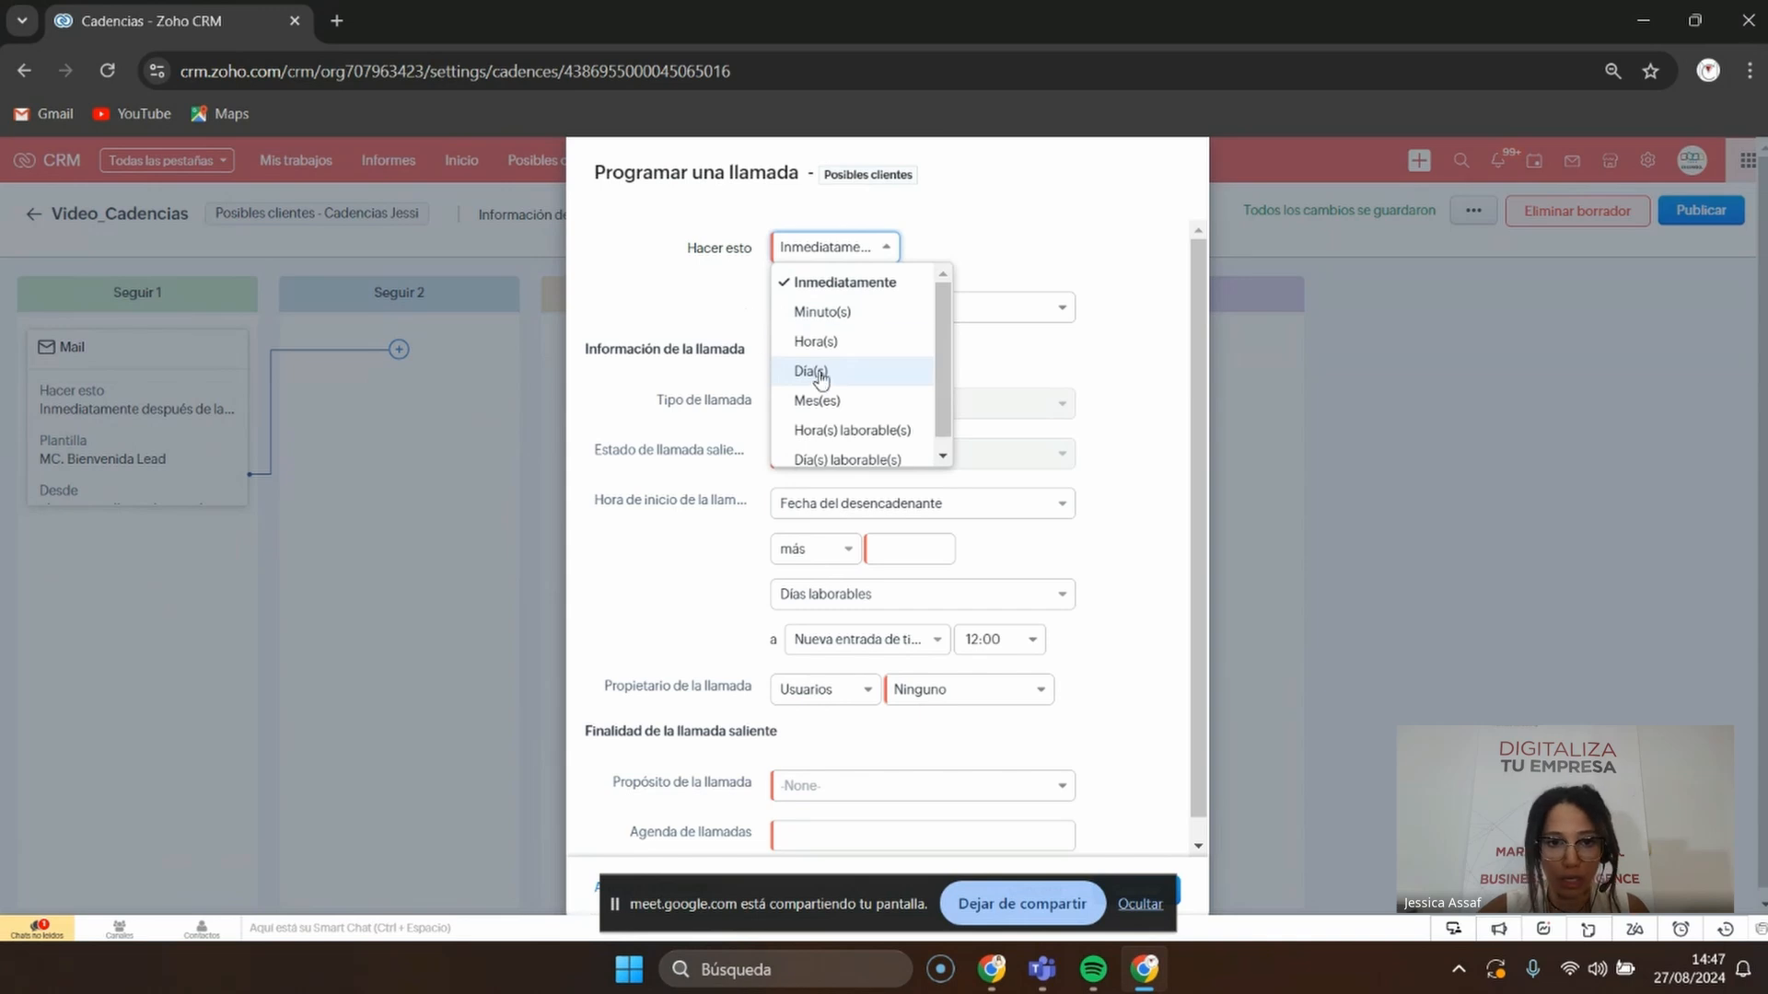
click(714, 380)
click(923, 309)
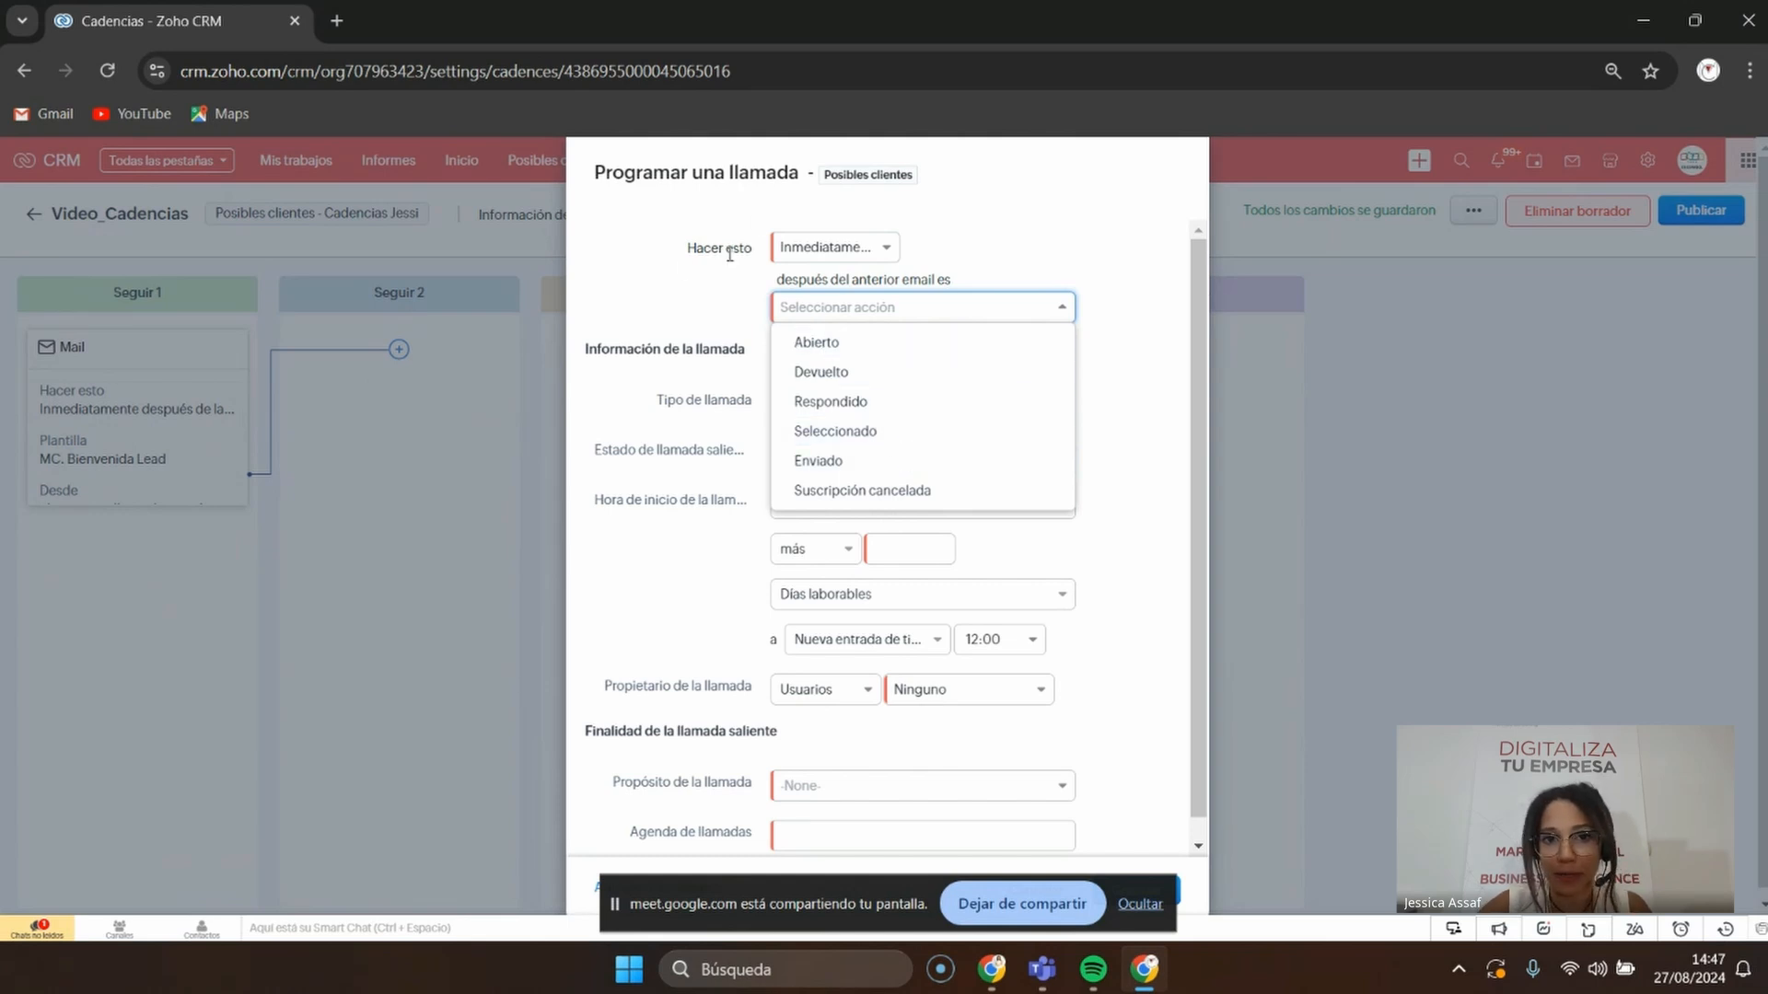
click(817, 346)
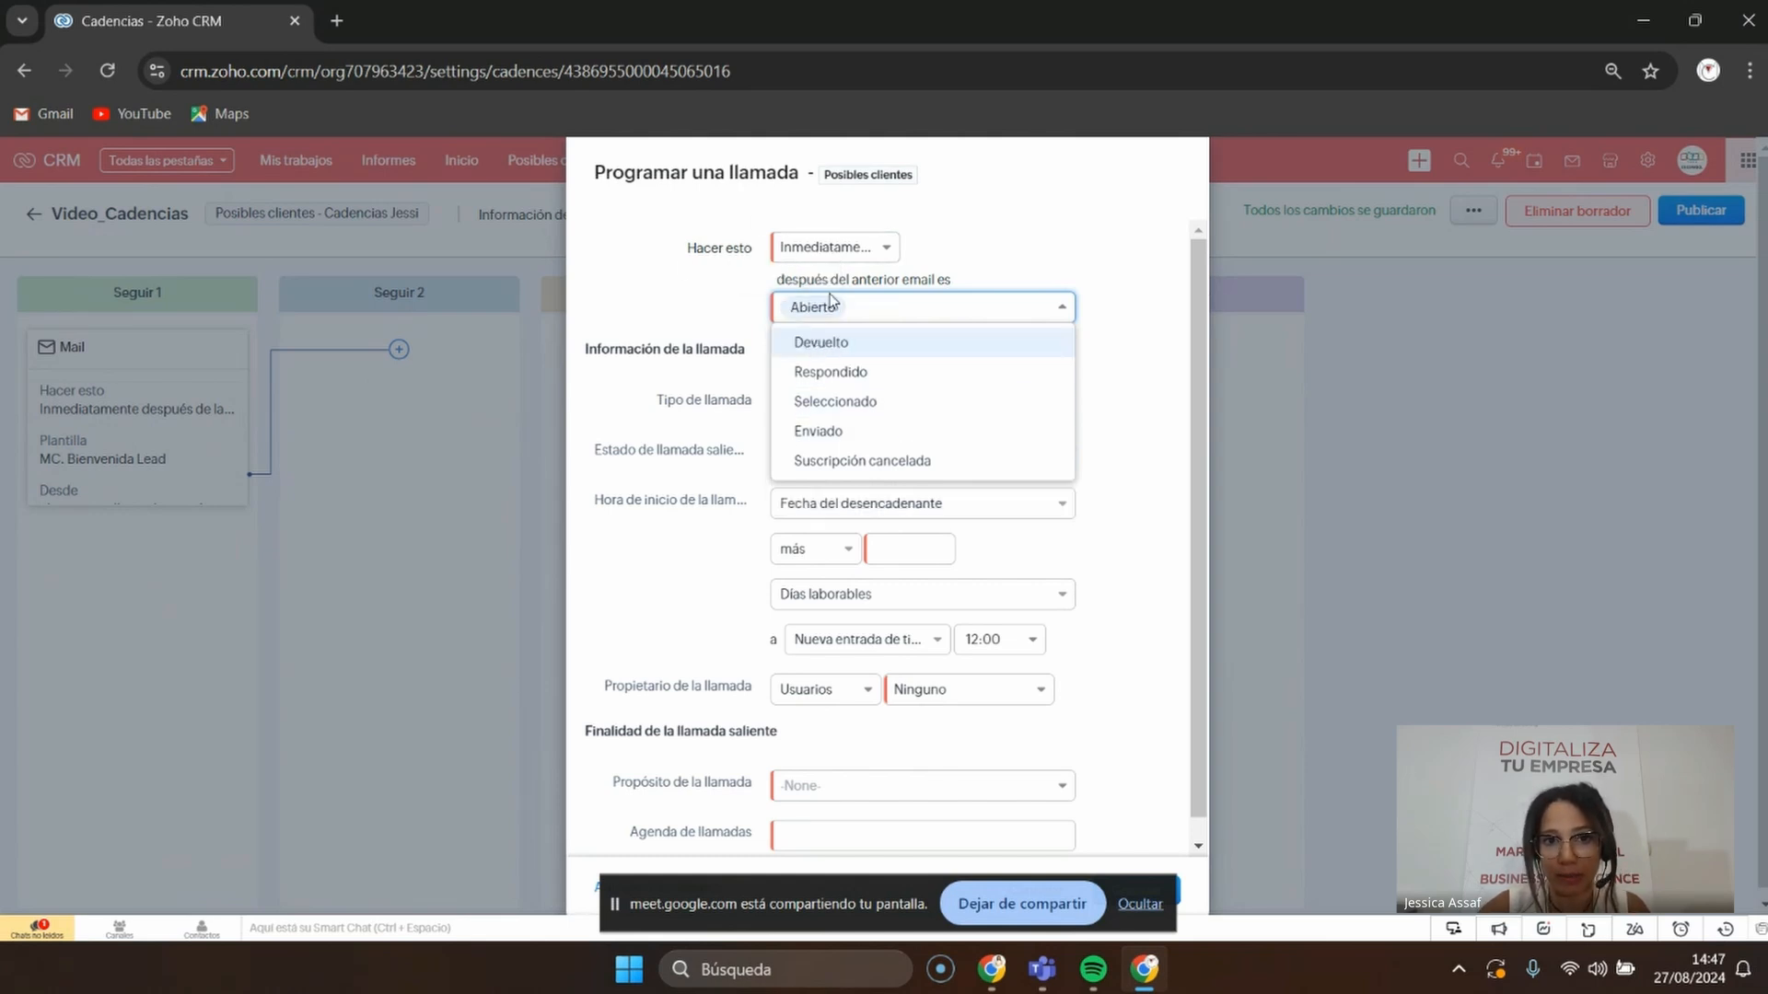
click(848, 248)
click(856, 347)
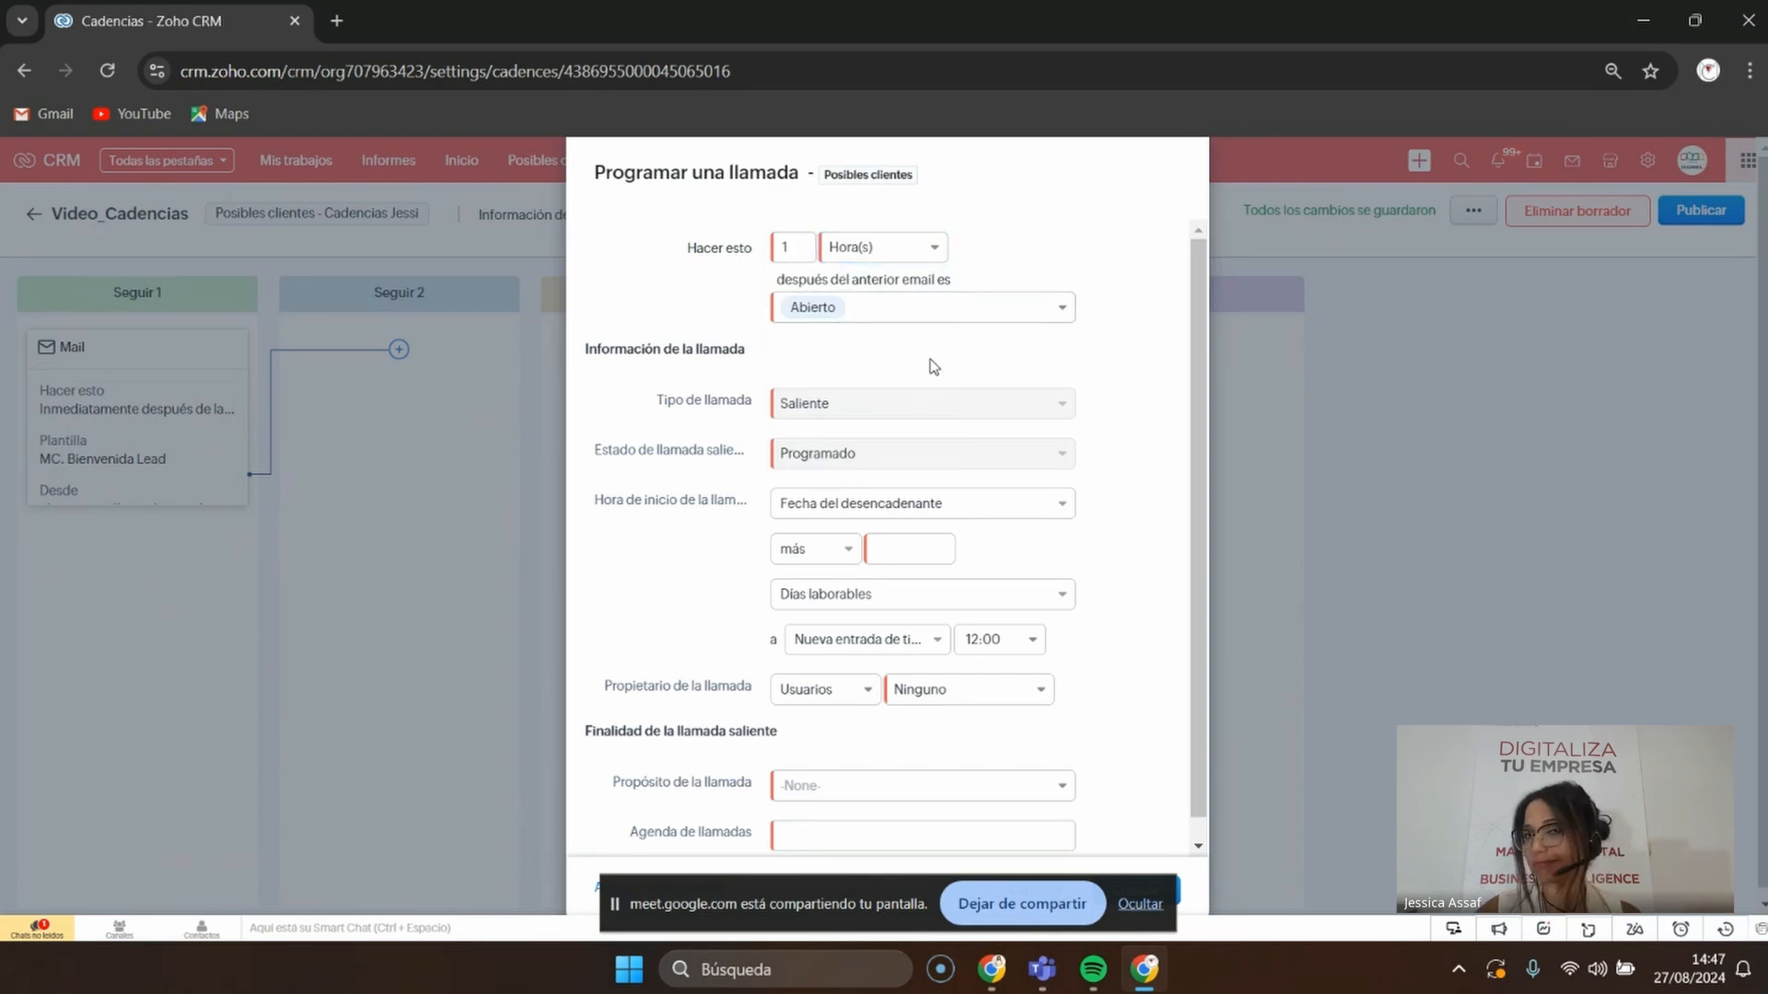
scroll(910, 516, down, 1)
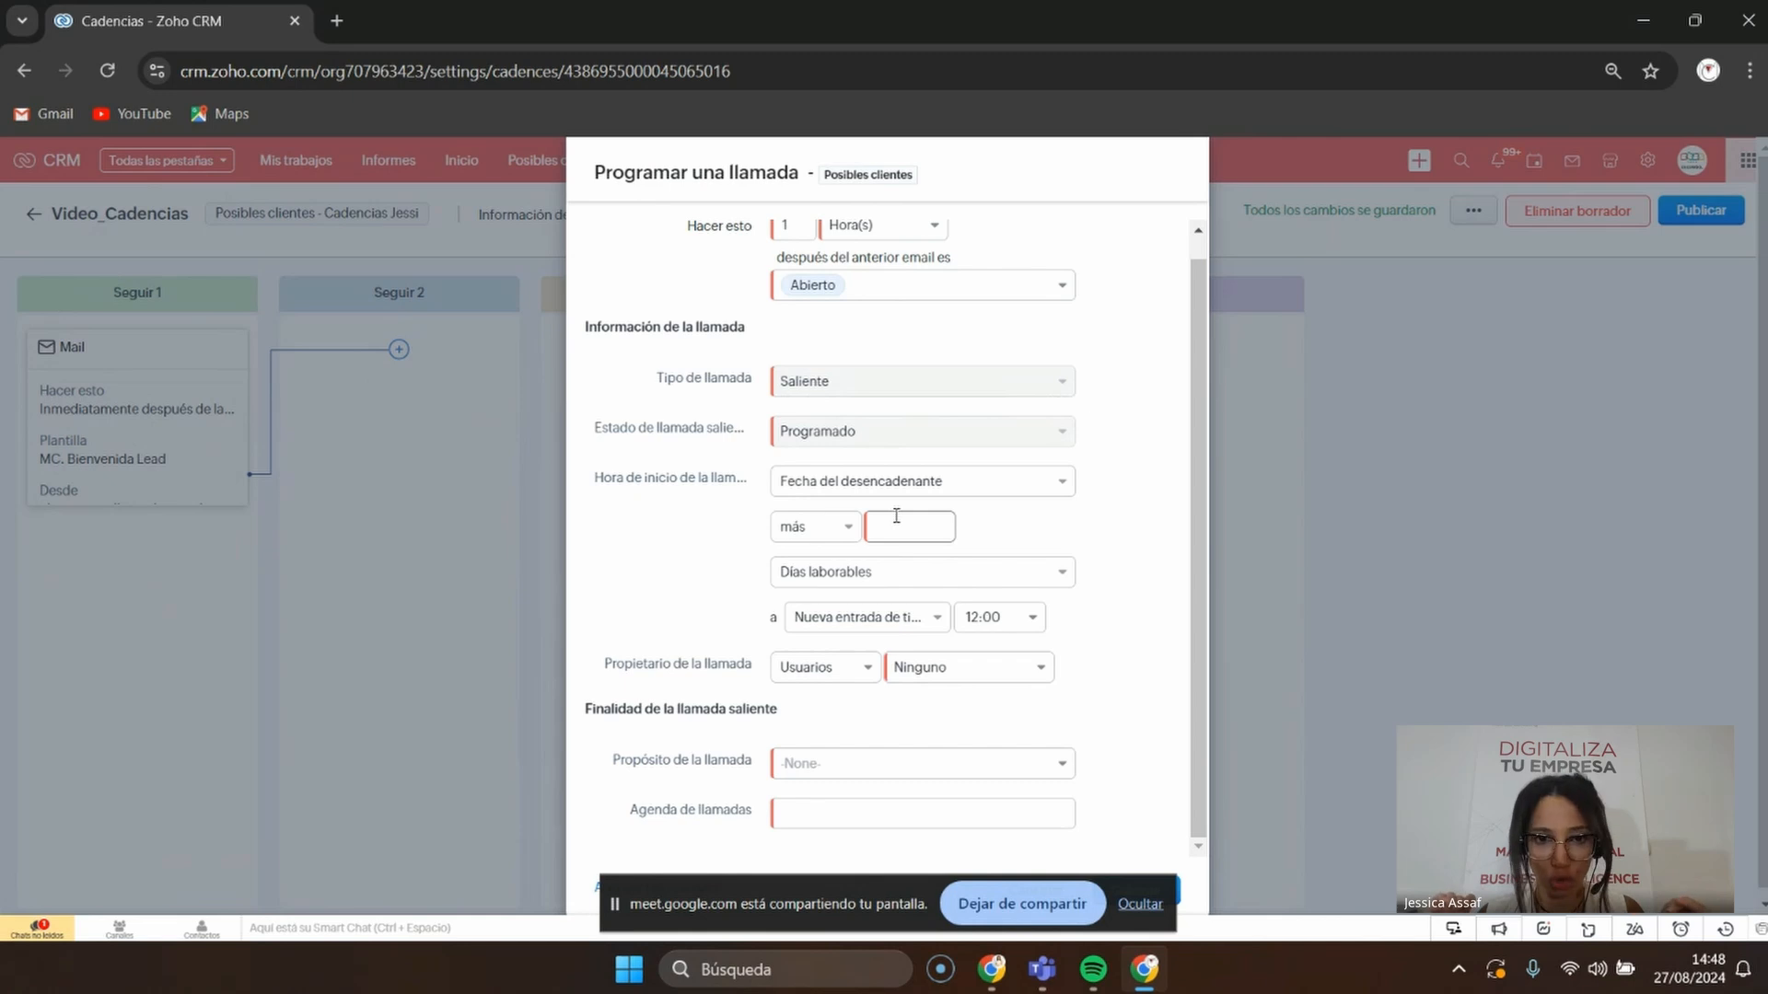
scroll(895, 516, up, 1)
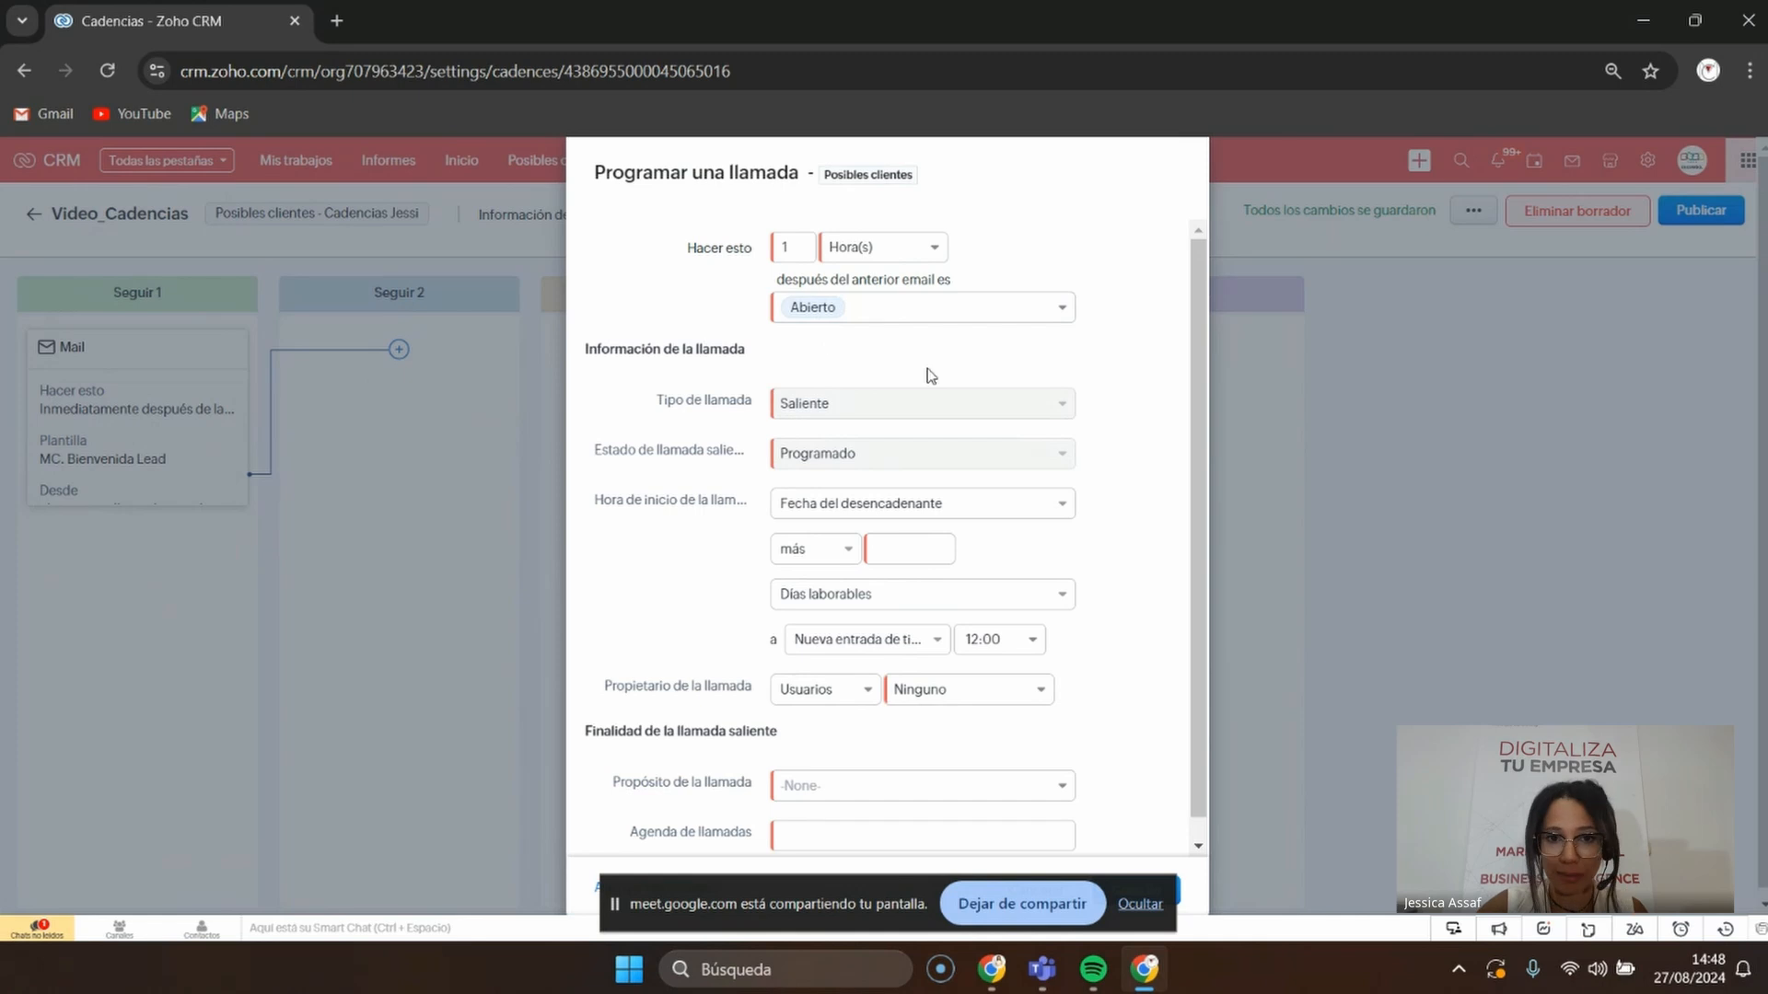
scroll(883, 497, down, 1)
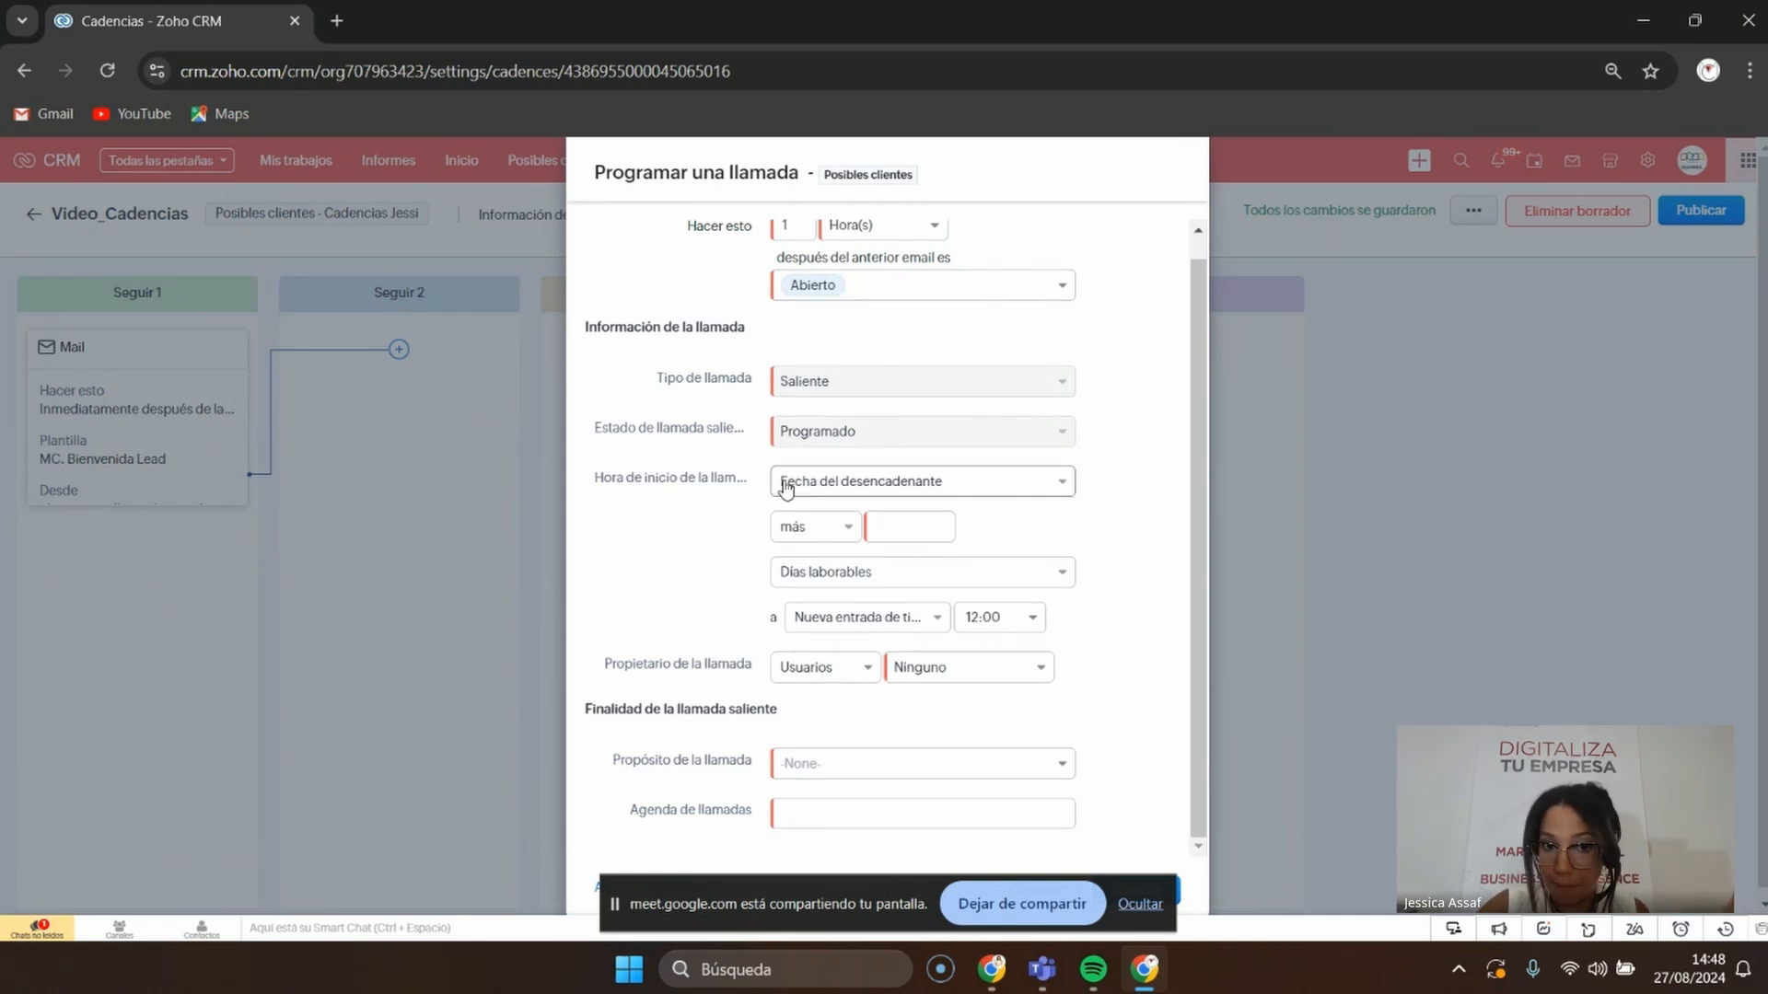
scroll(788, 595, down, 1)
Set the call to 0 days after the trigger with purpose Posible
click(900, 523)
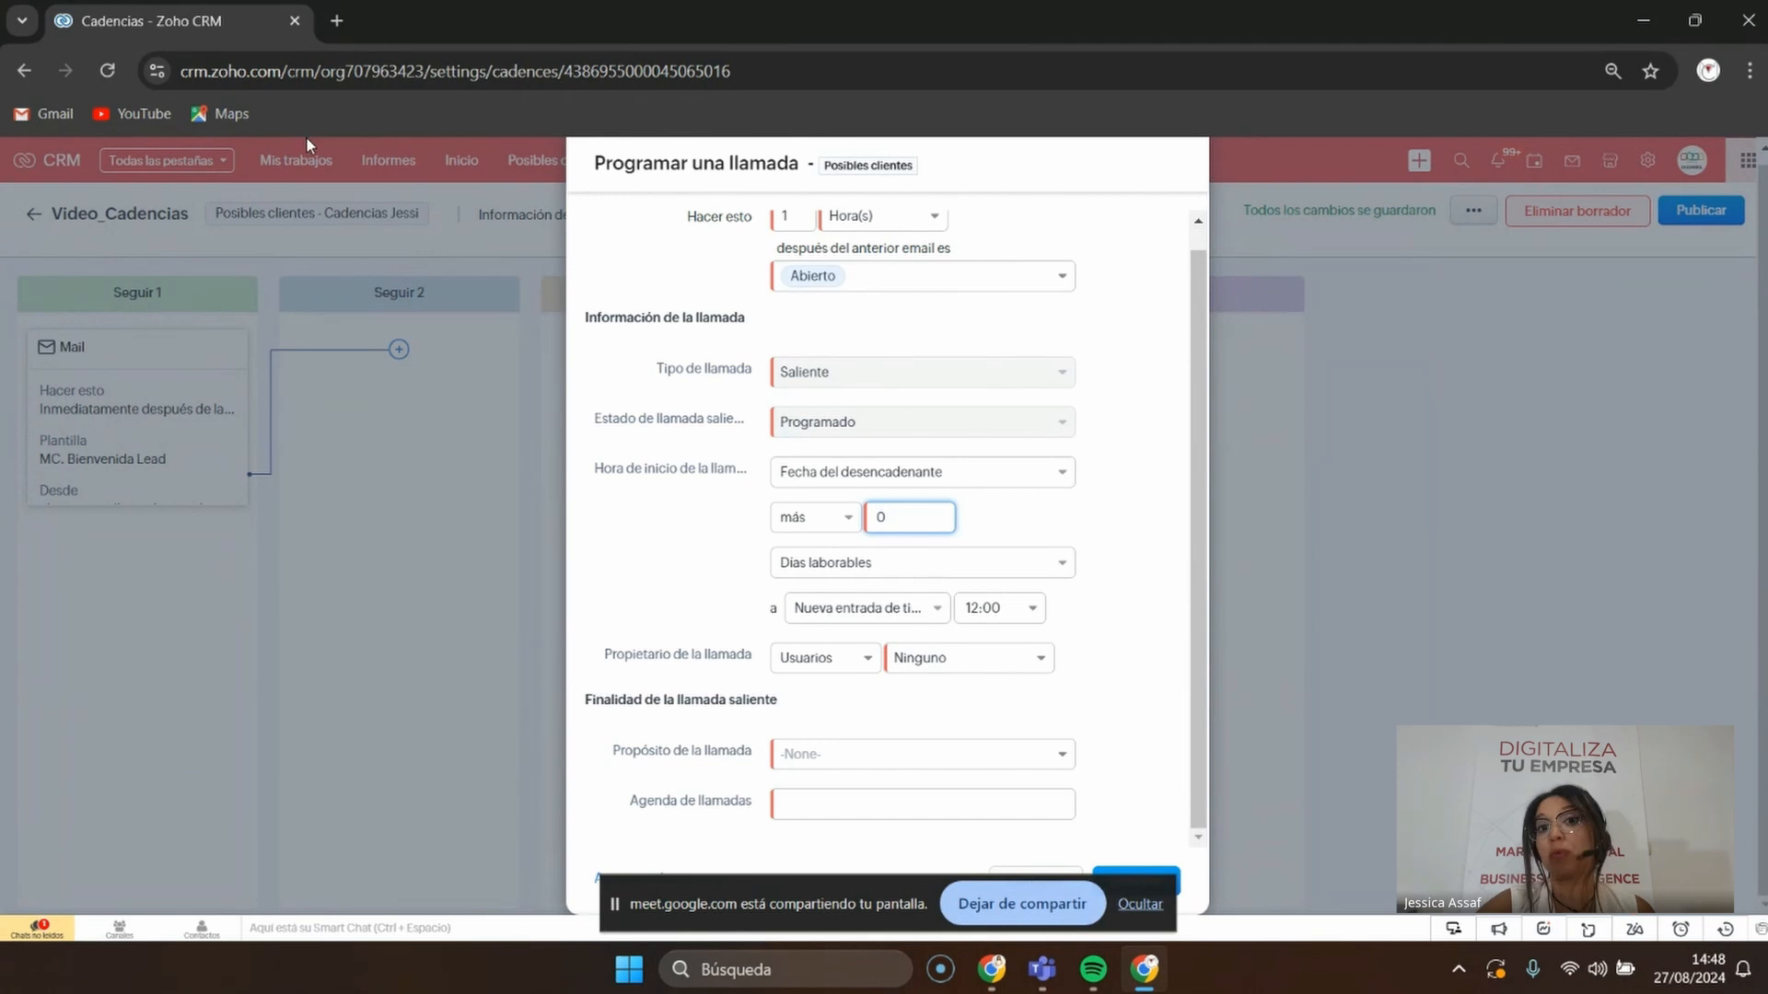
click(816, 755)
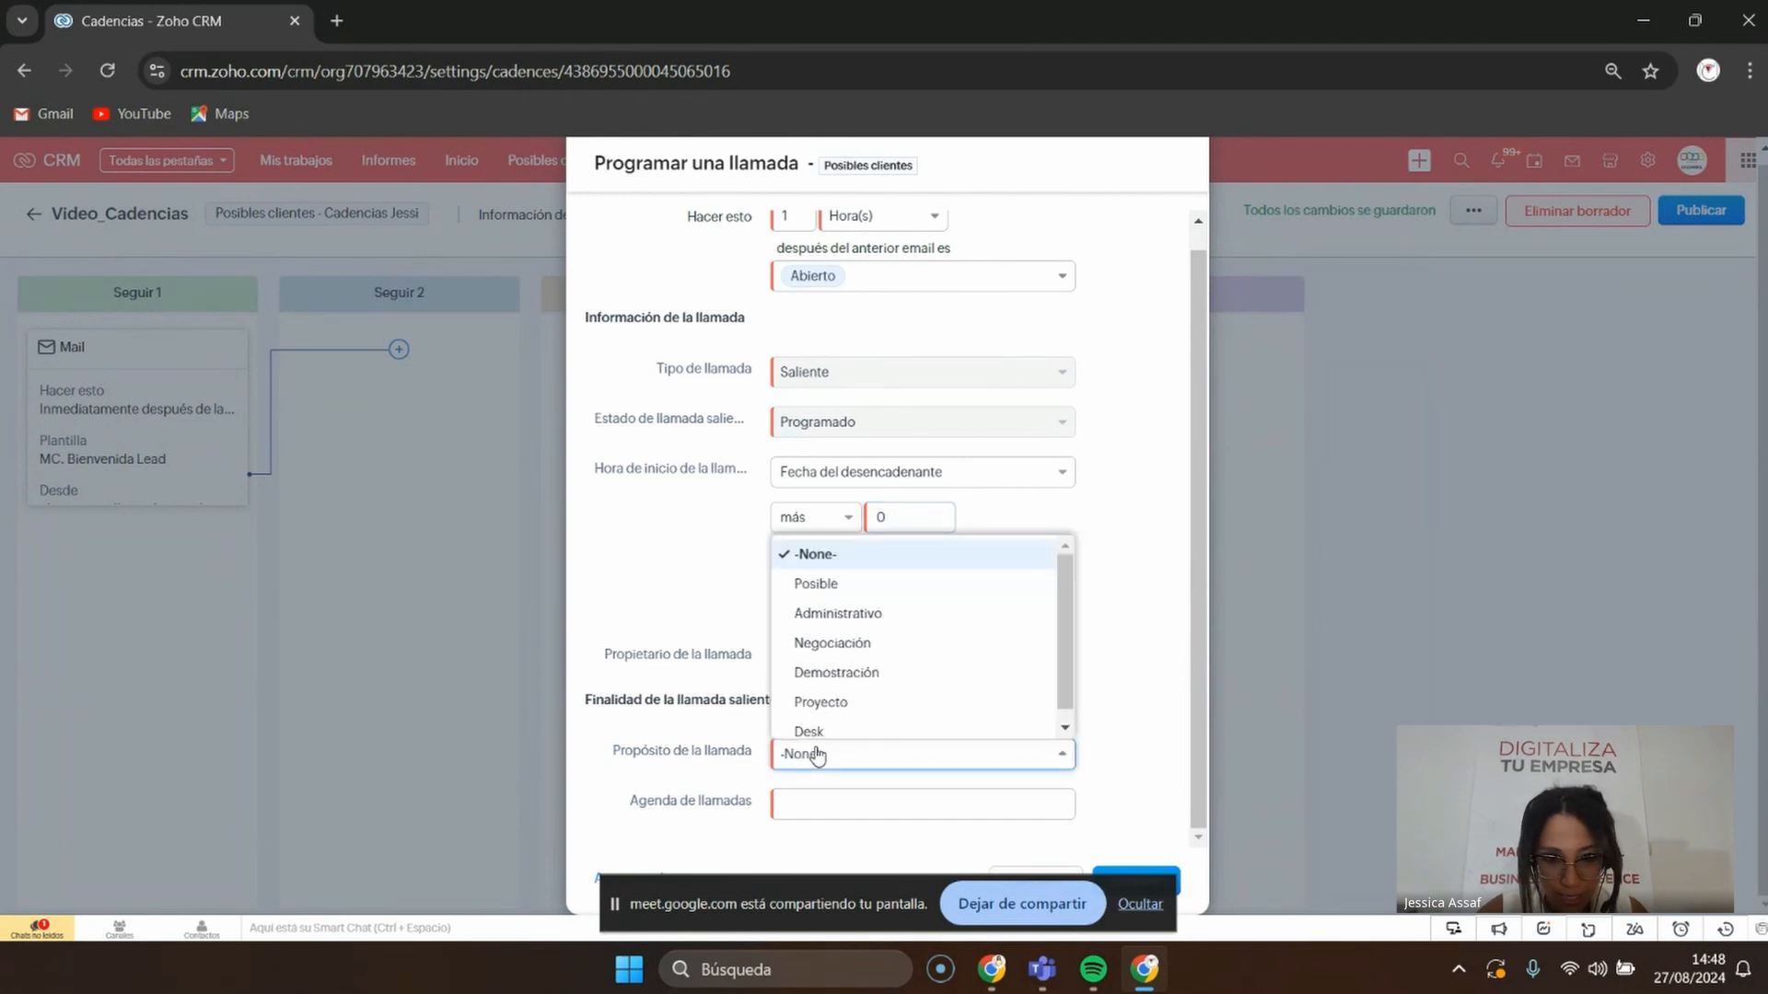
scroll(934, 700, down, 1)
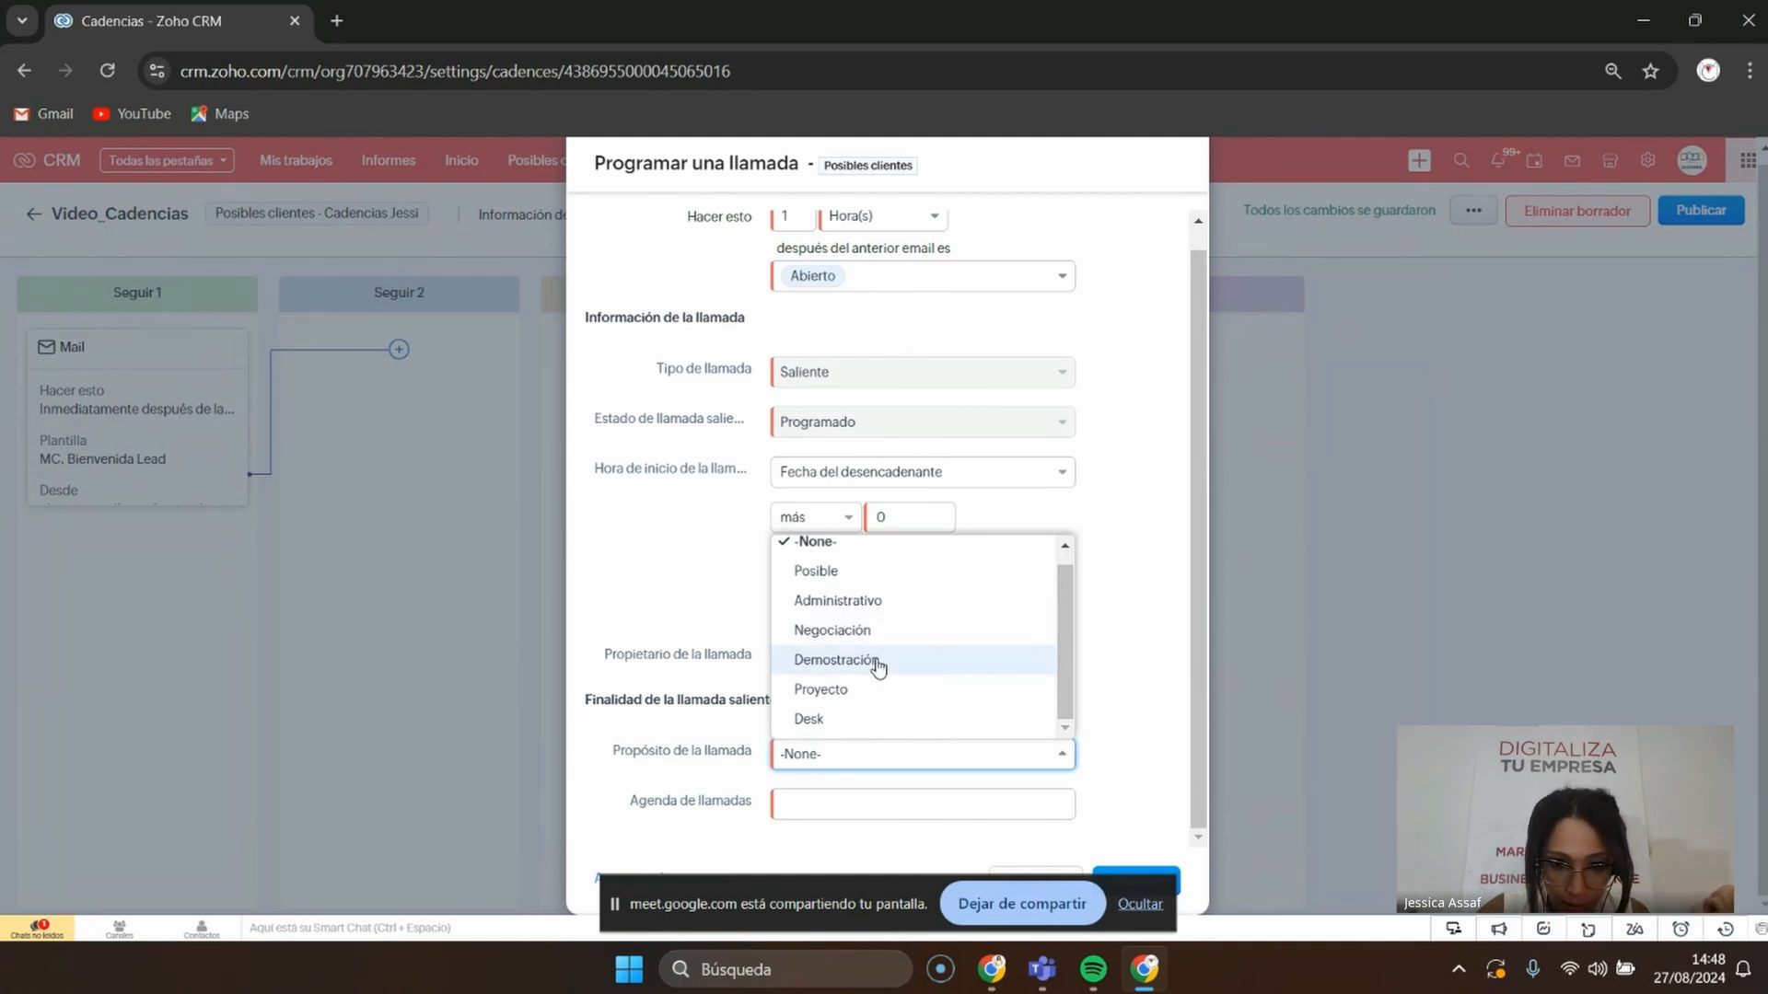
click(854, 568)
Write the agenda as the #Nombre merge field plus 'llamar que ha abierto el correo de aandences'
click(796, 802)
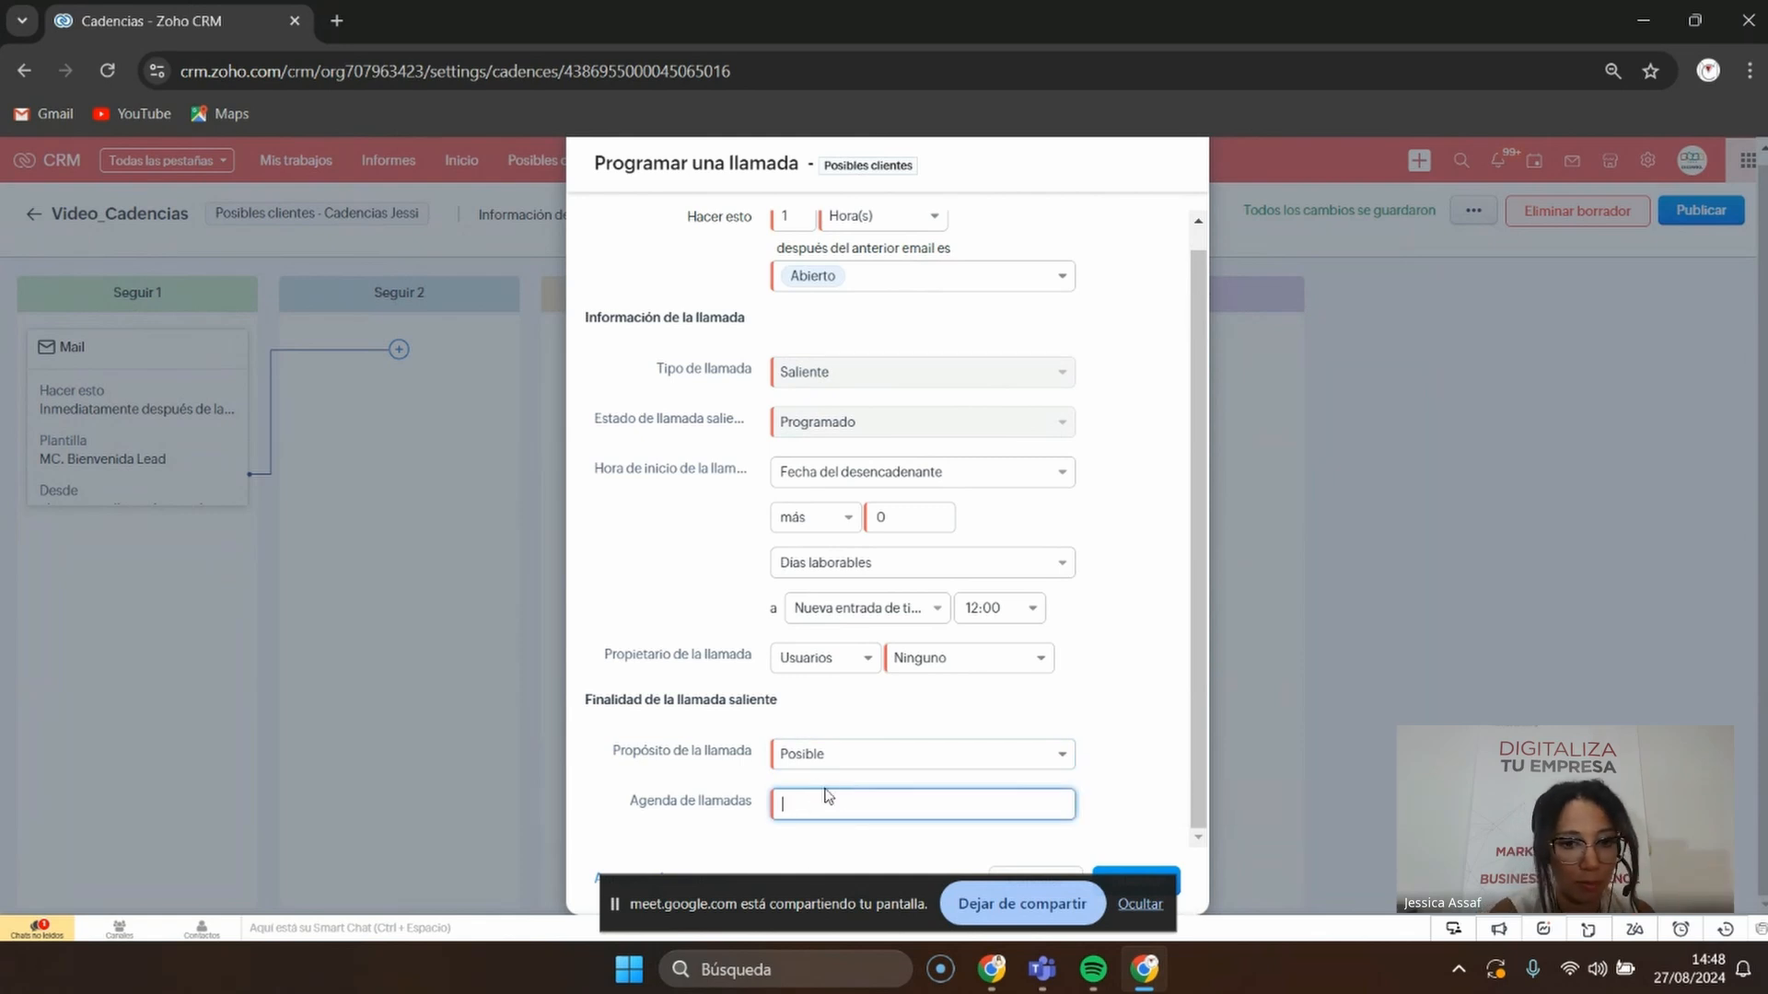
text(#)
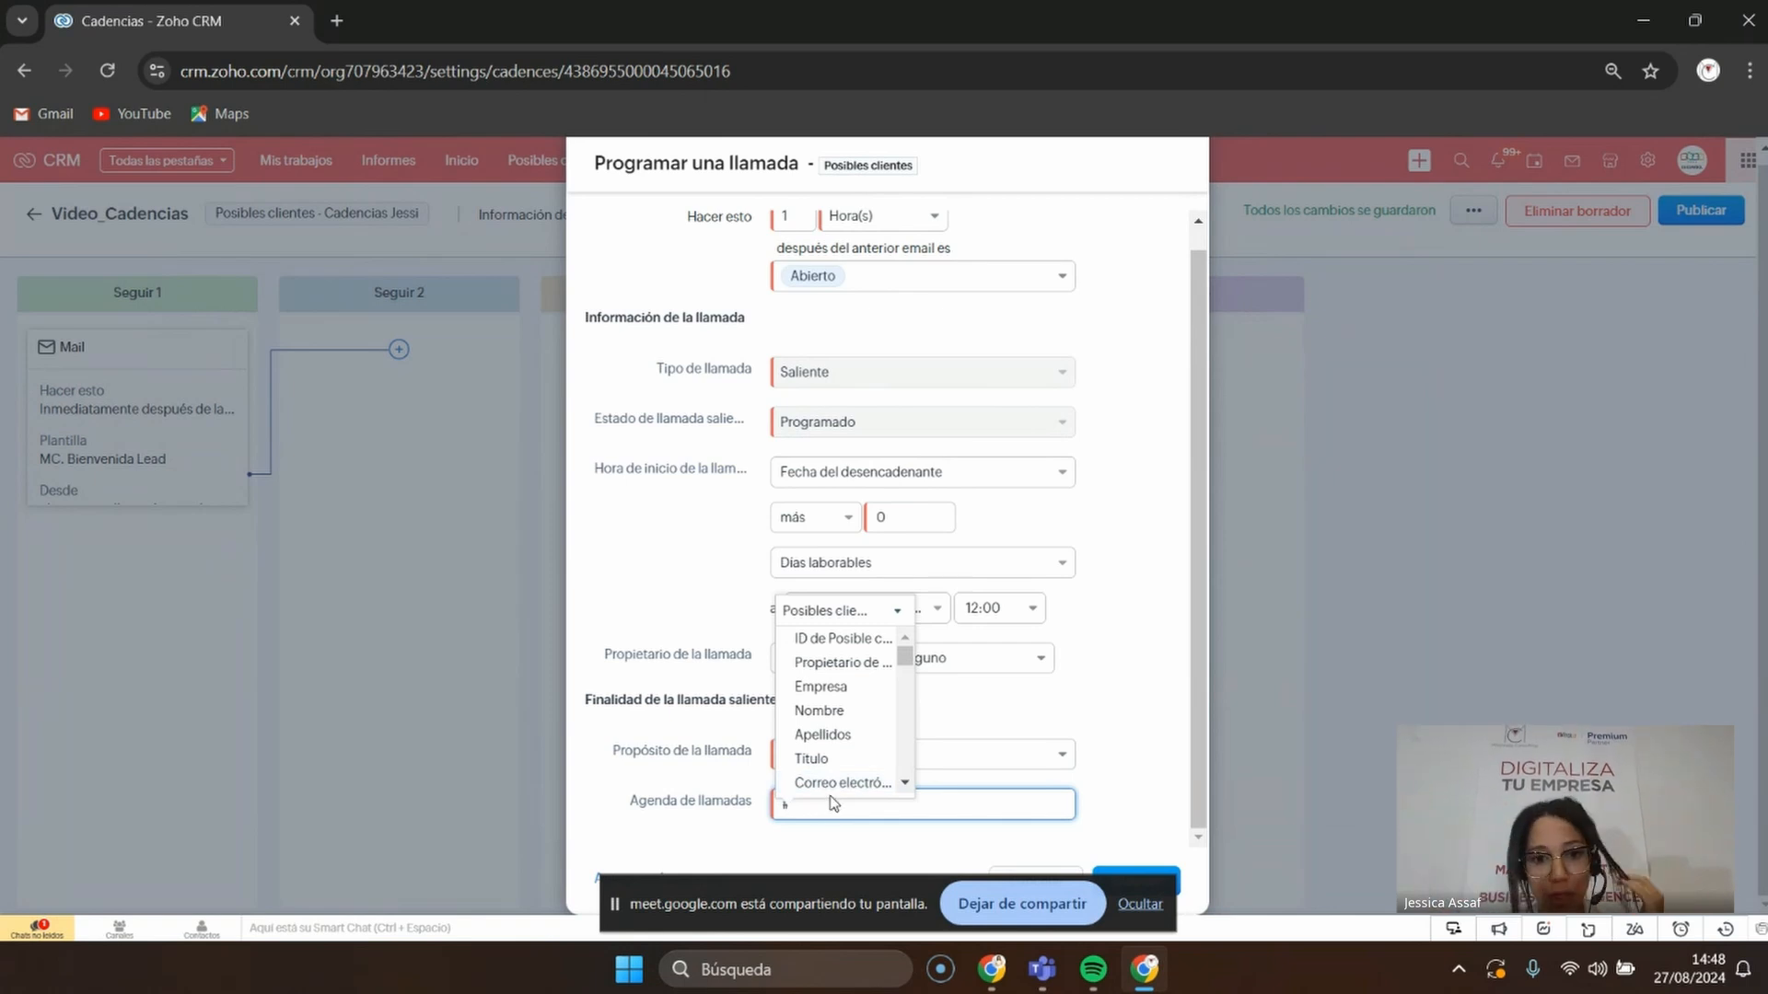
click(844, 712)
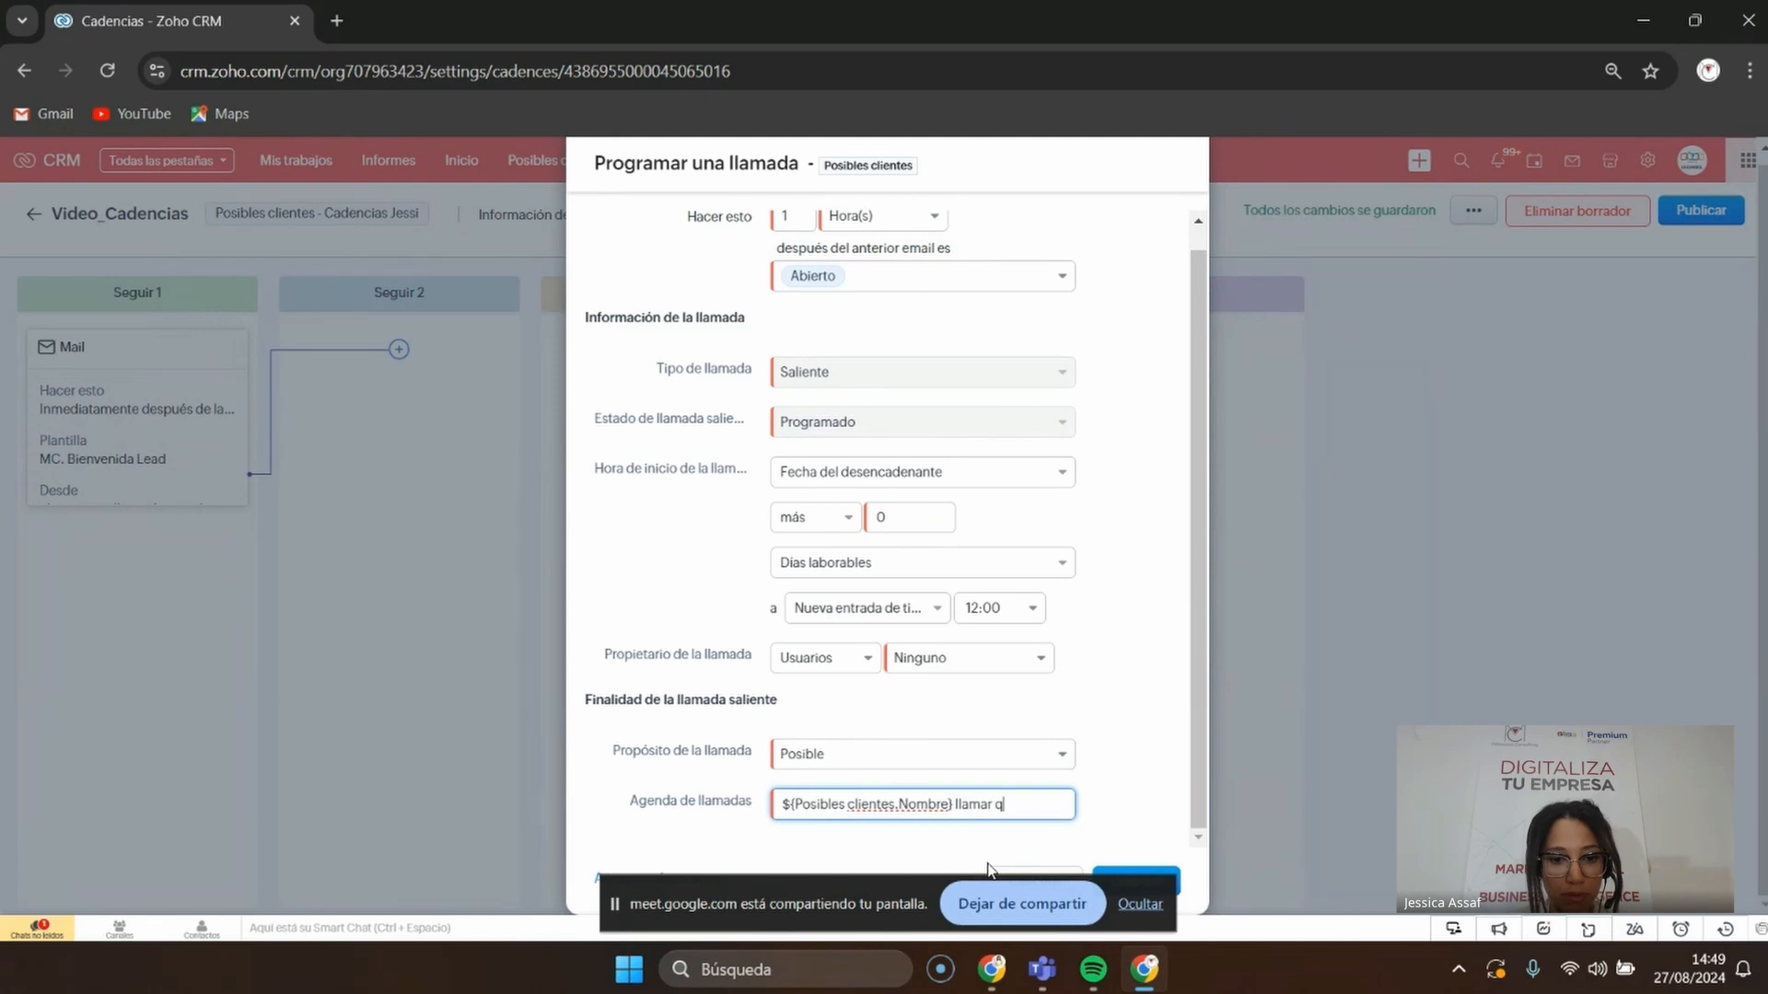
text(llamar que ha abierto el co)
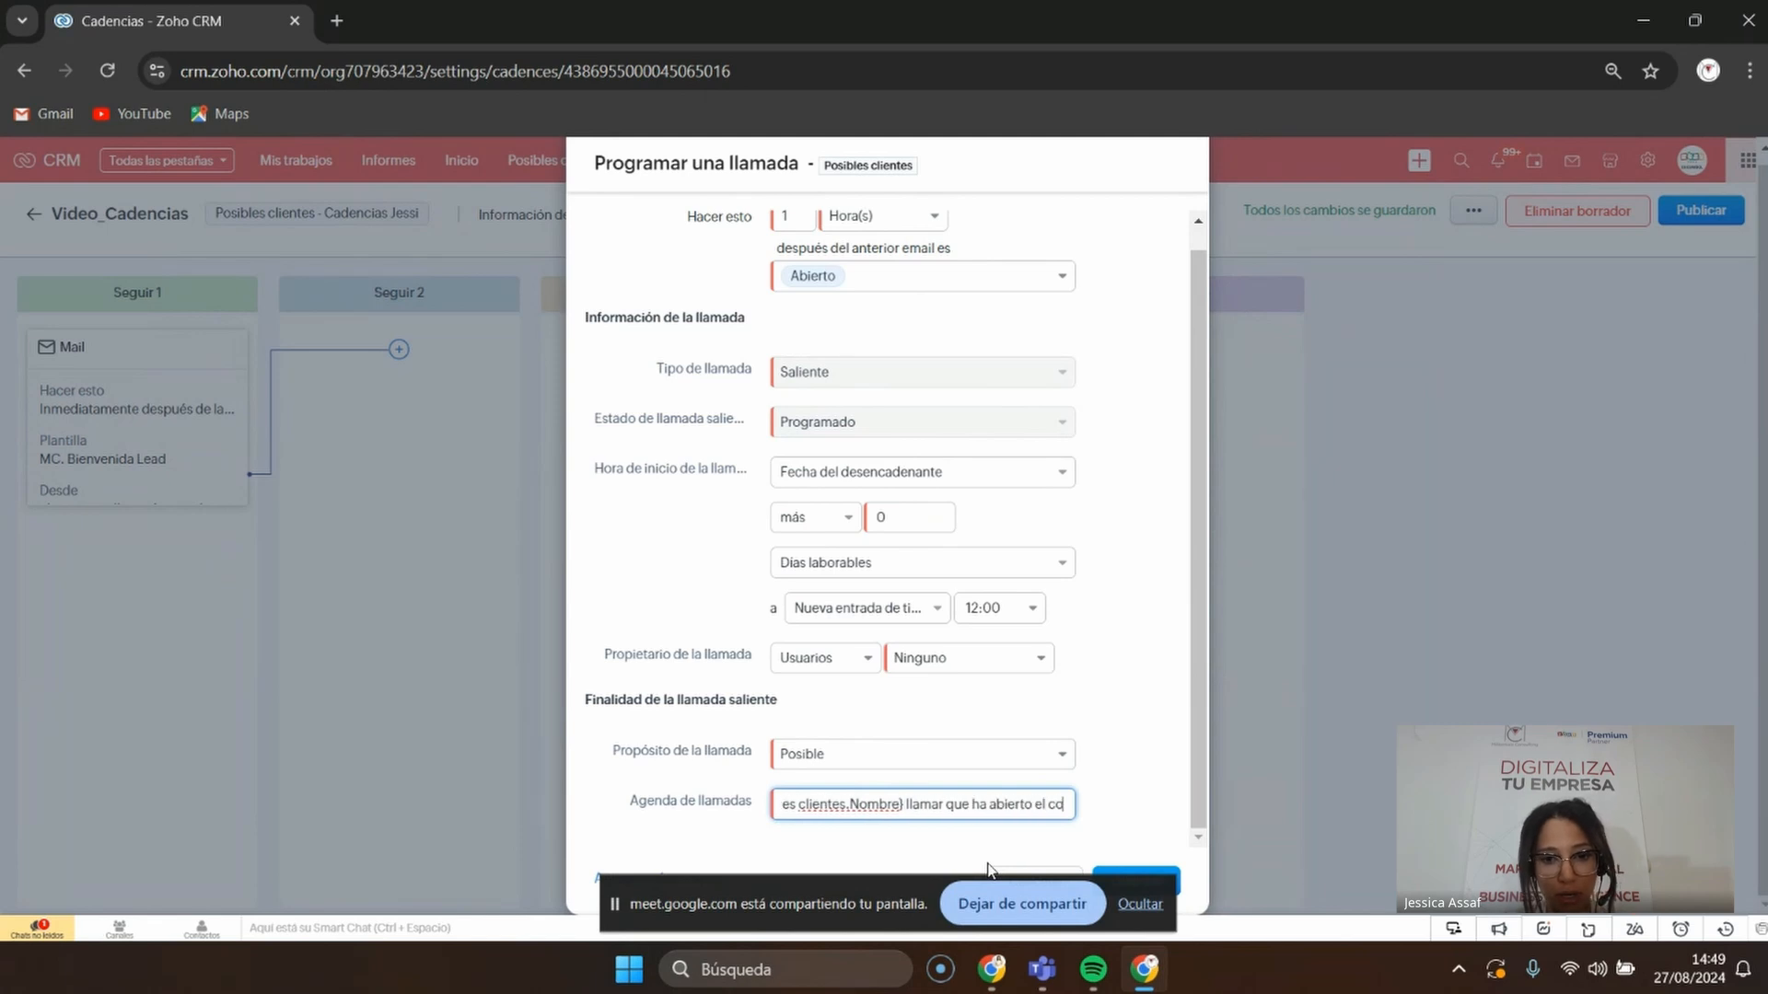
text(rreo de a)
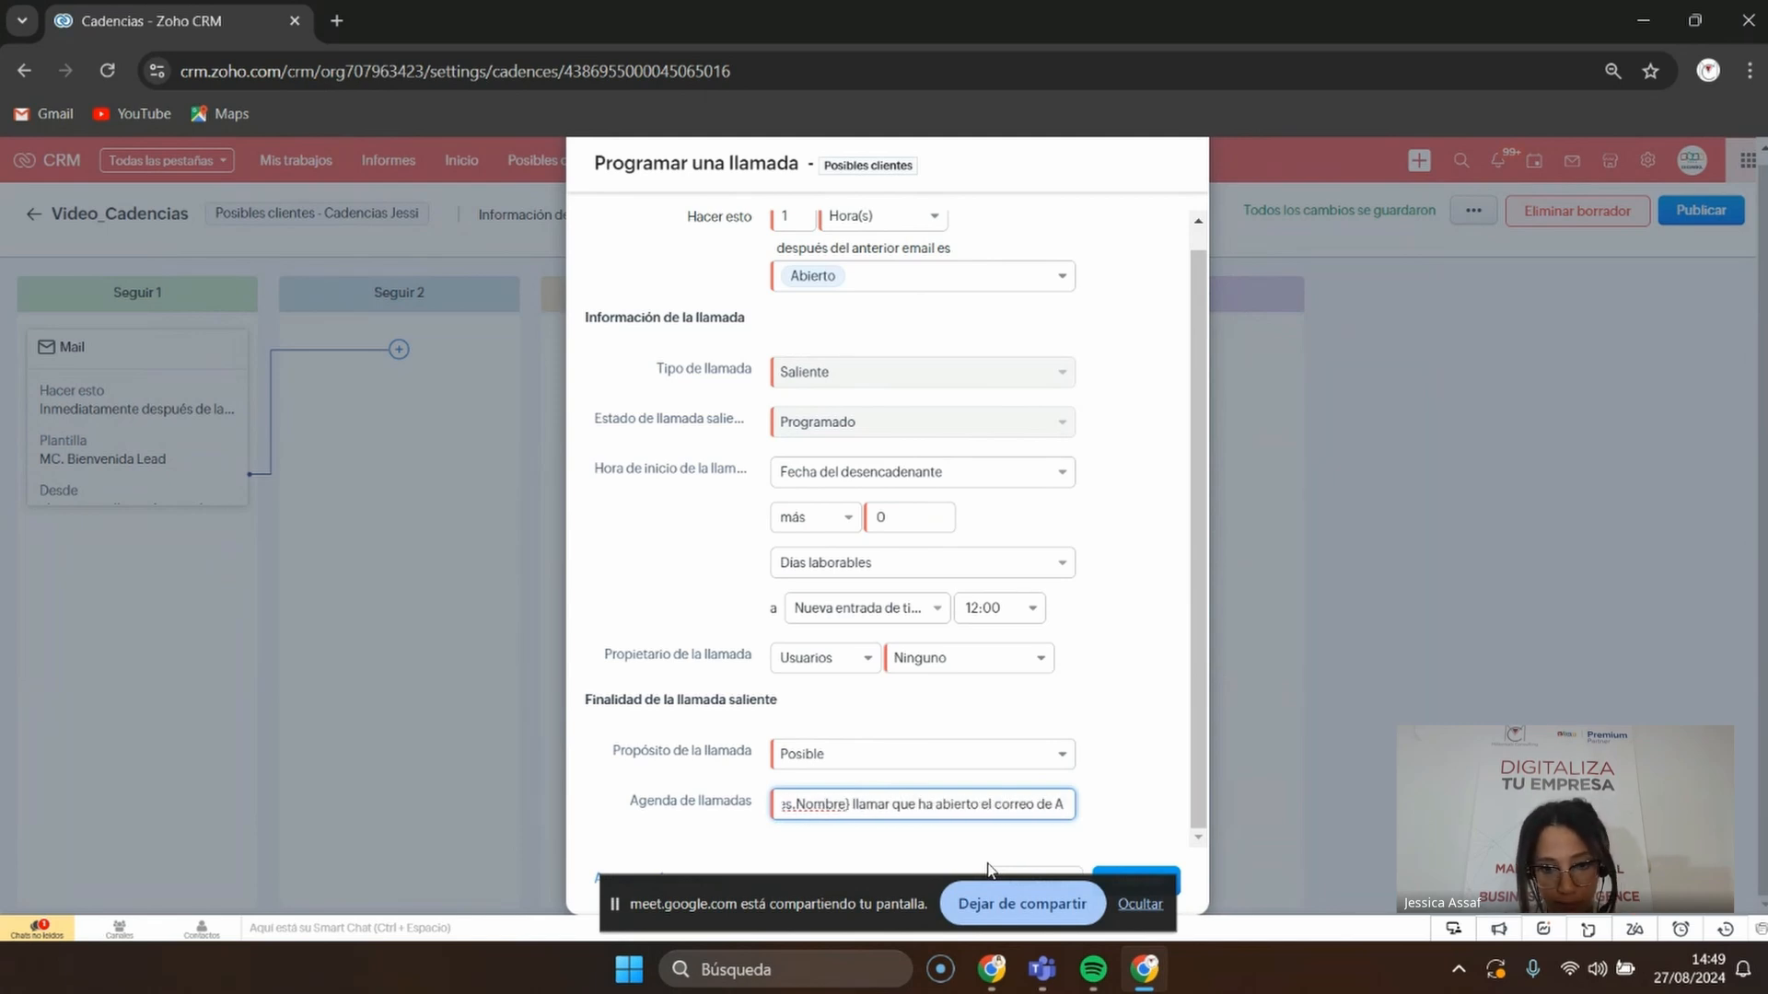
text(andences)
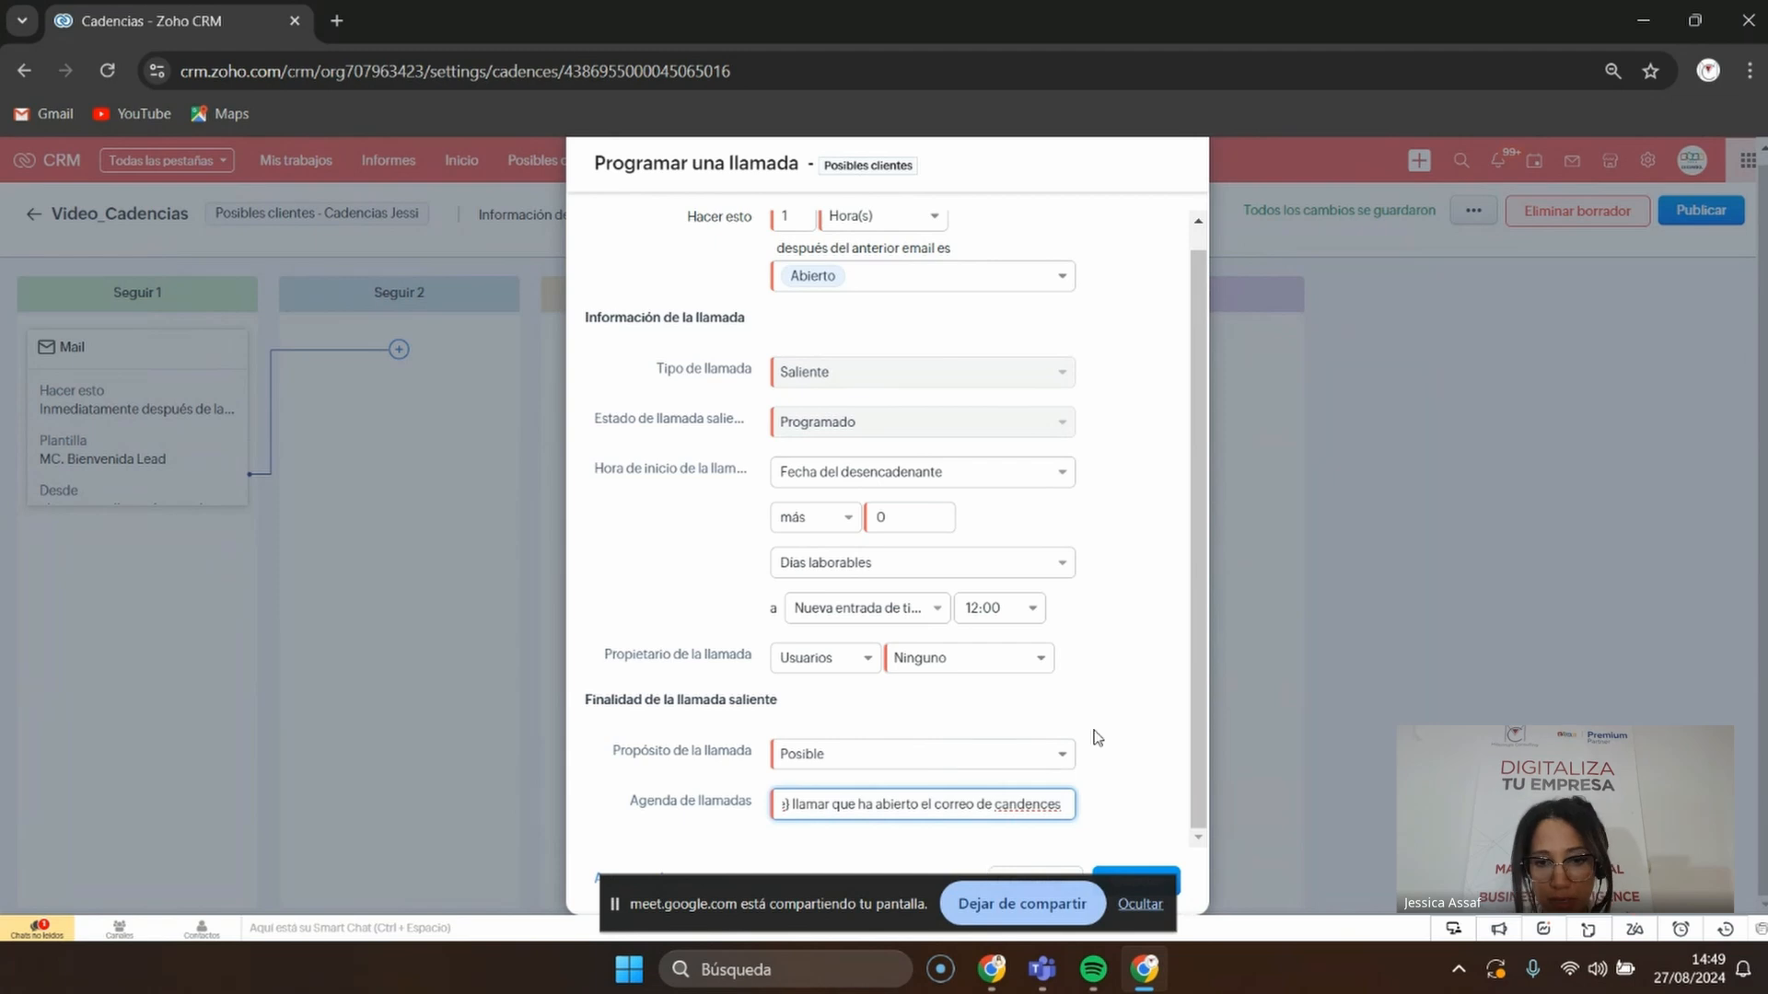
drag(858, 886, 267, 951)
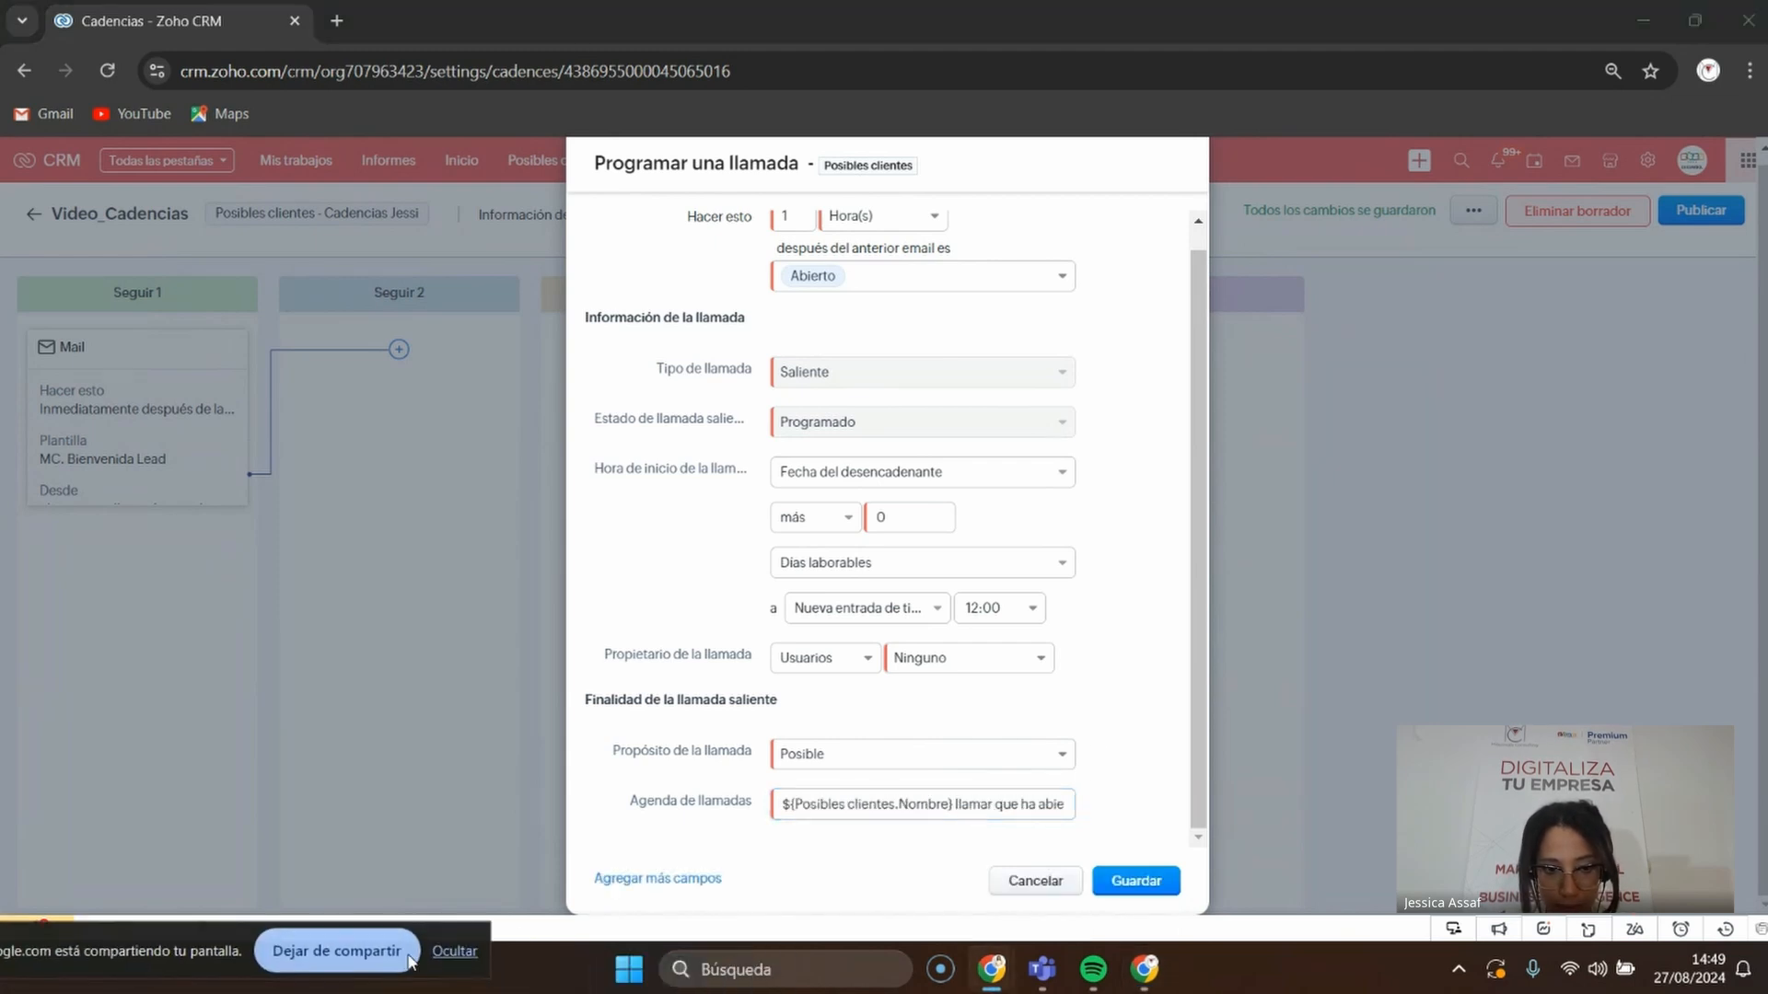
drag(409, 960, 4, 935)
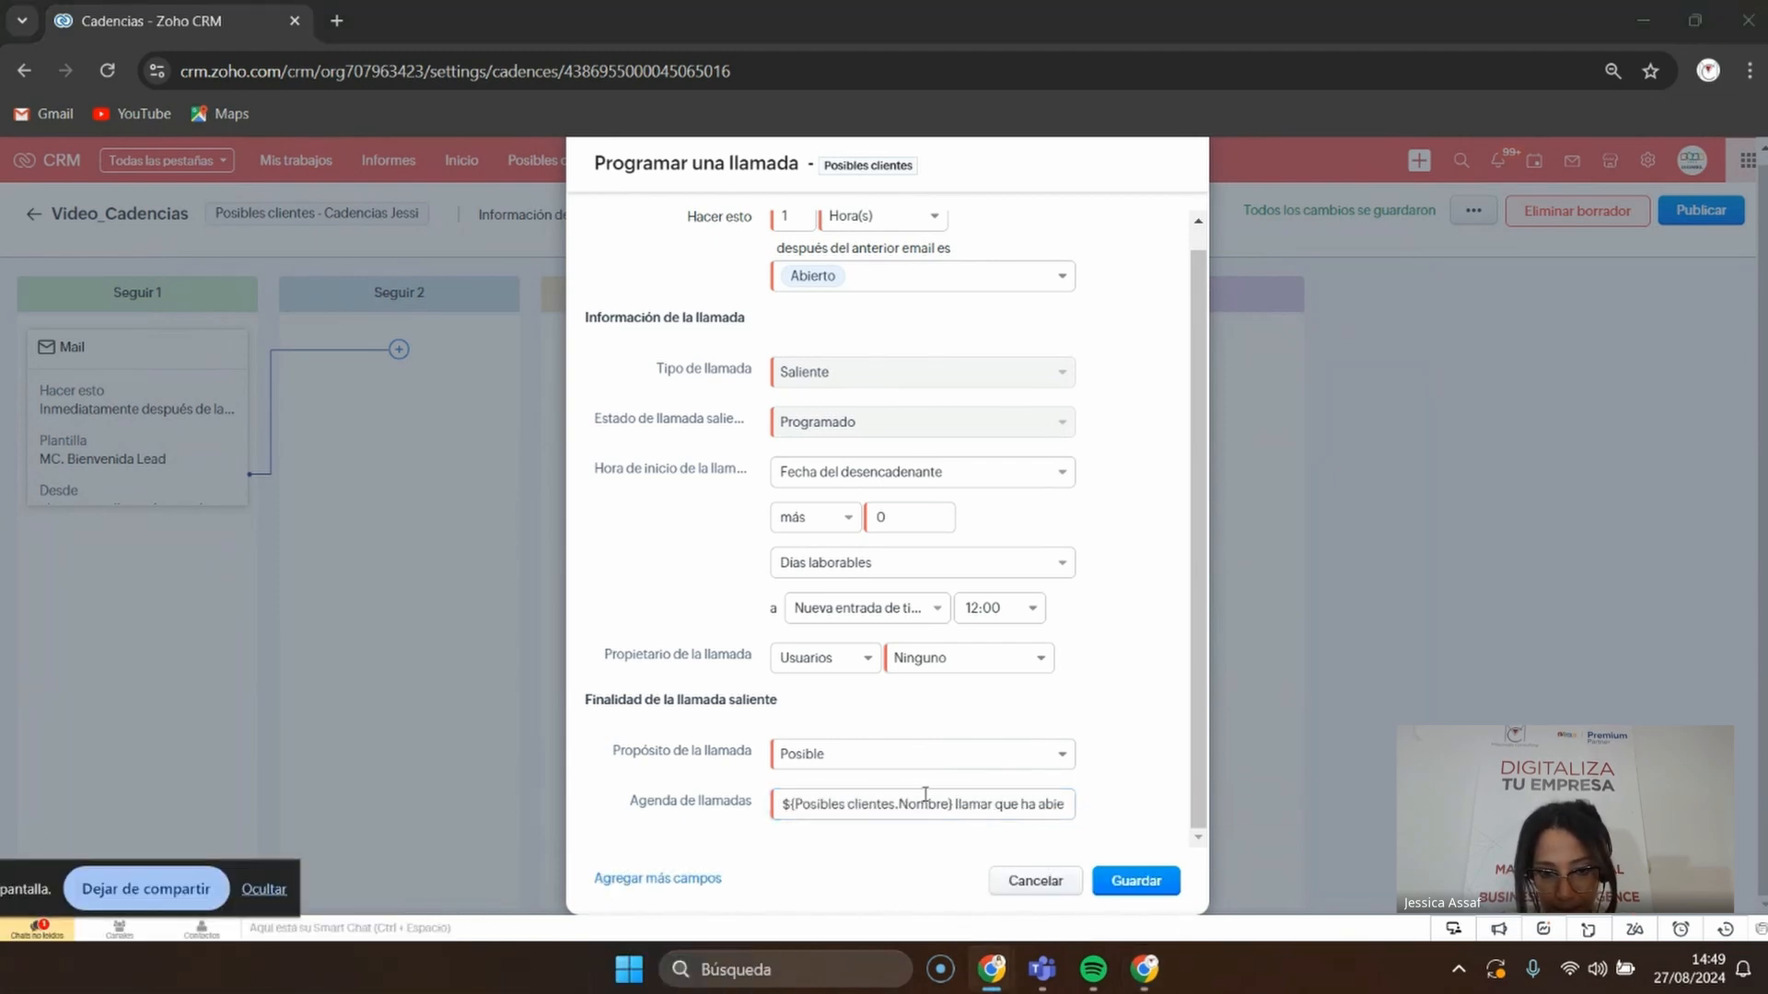
Drop the extra field row, assign the call to another user, and save it under Seguir 2
click(693, 880)
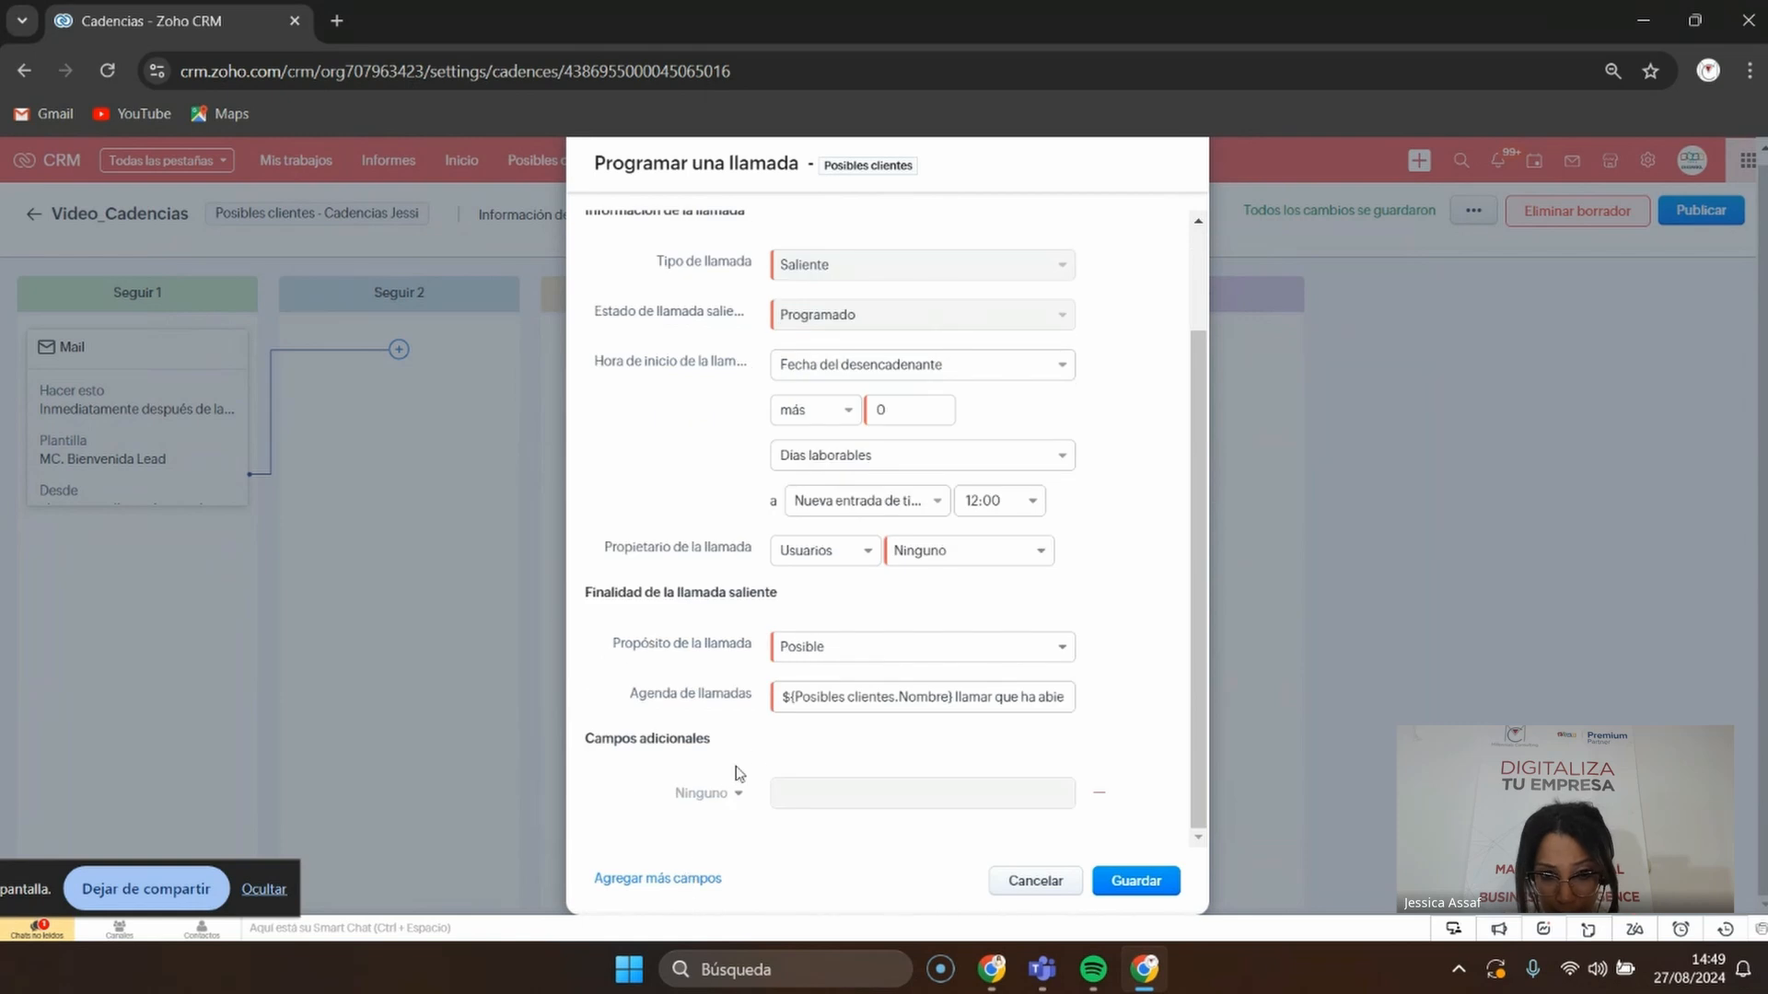
click(713, 799)
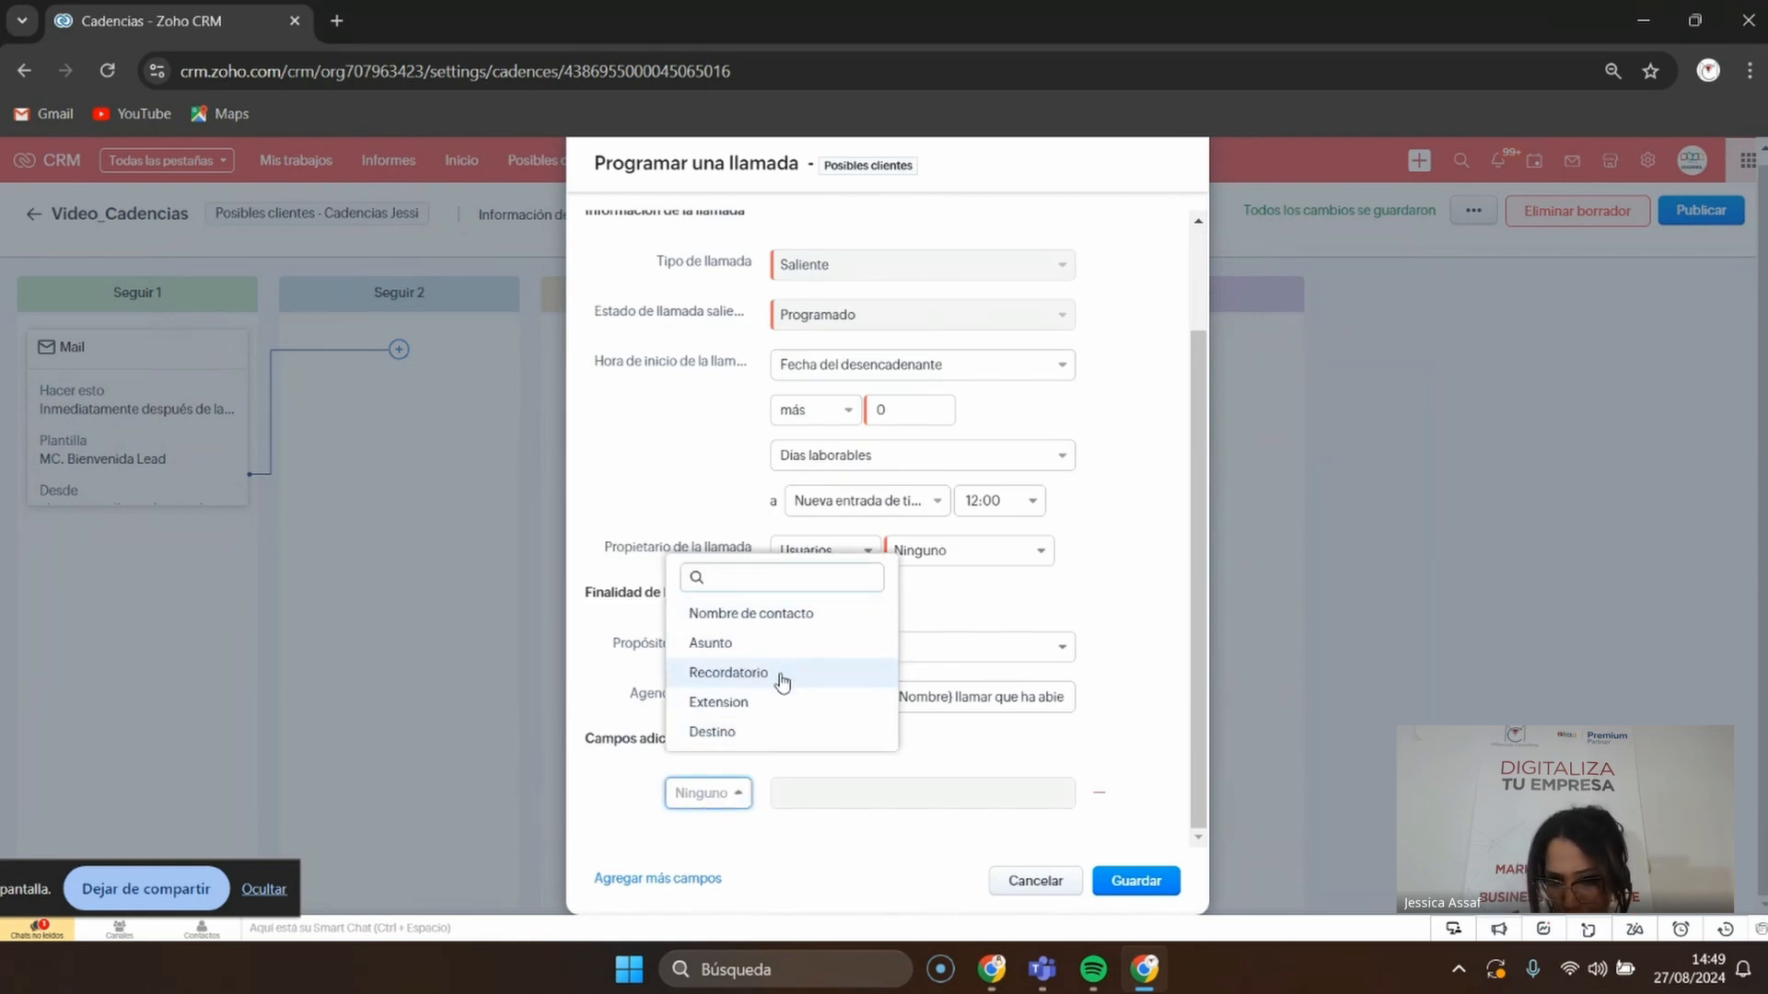
click(885, 858)
click(1101, 795)
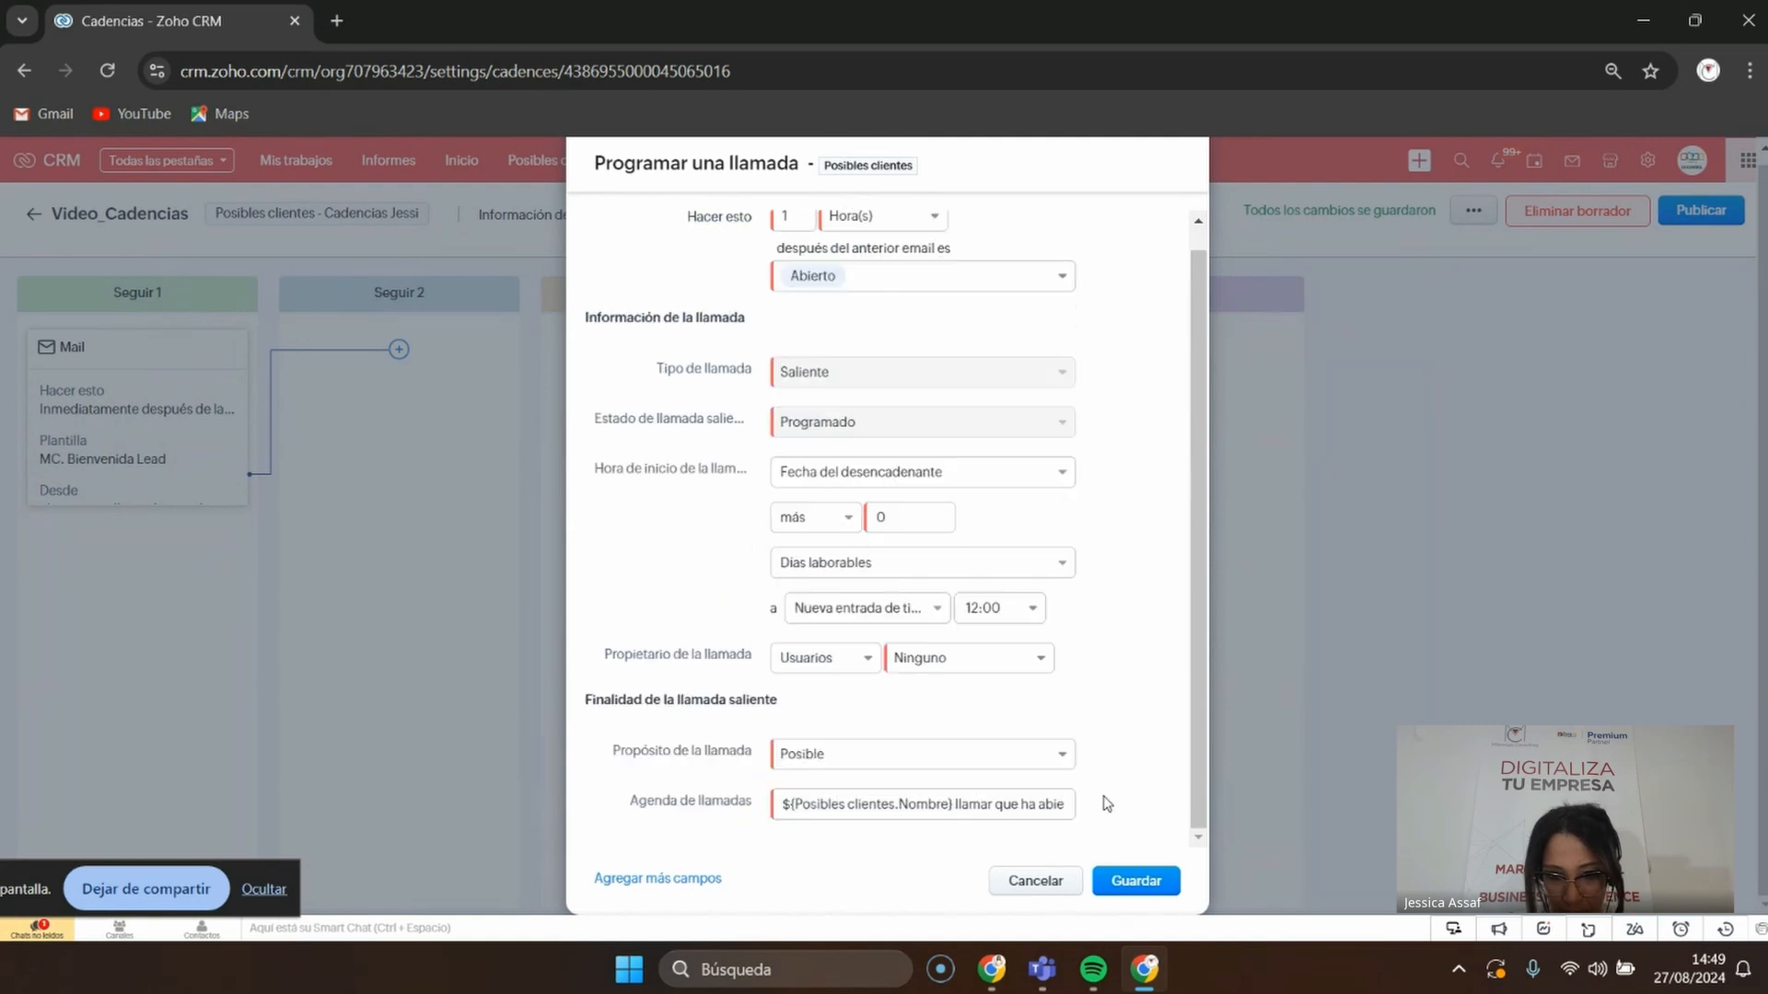
click(1115, 885)
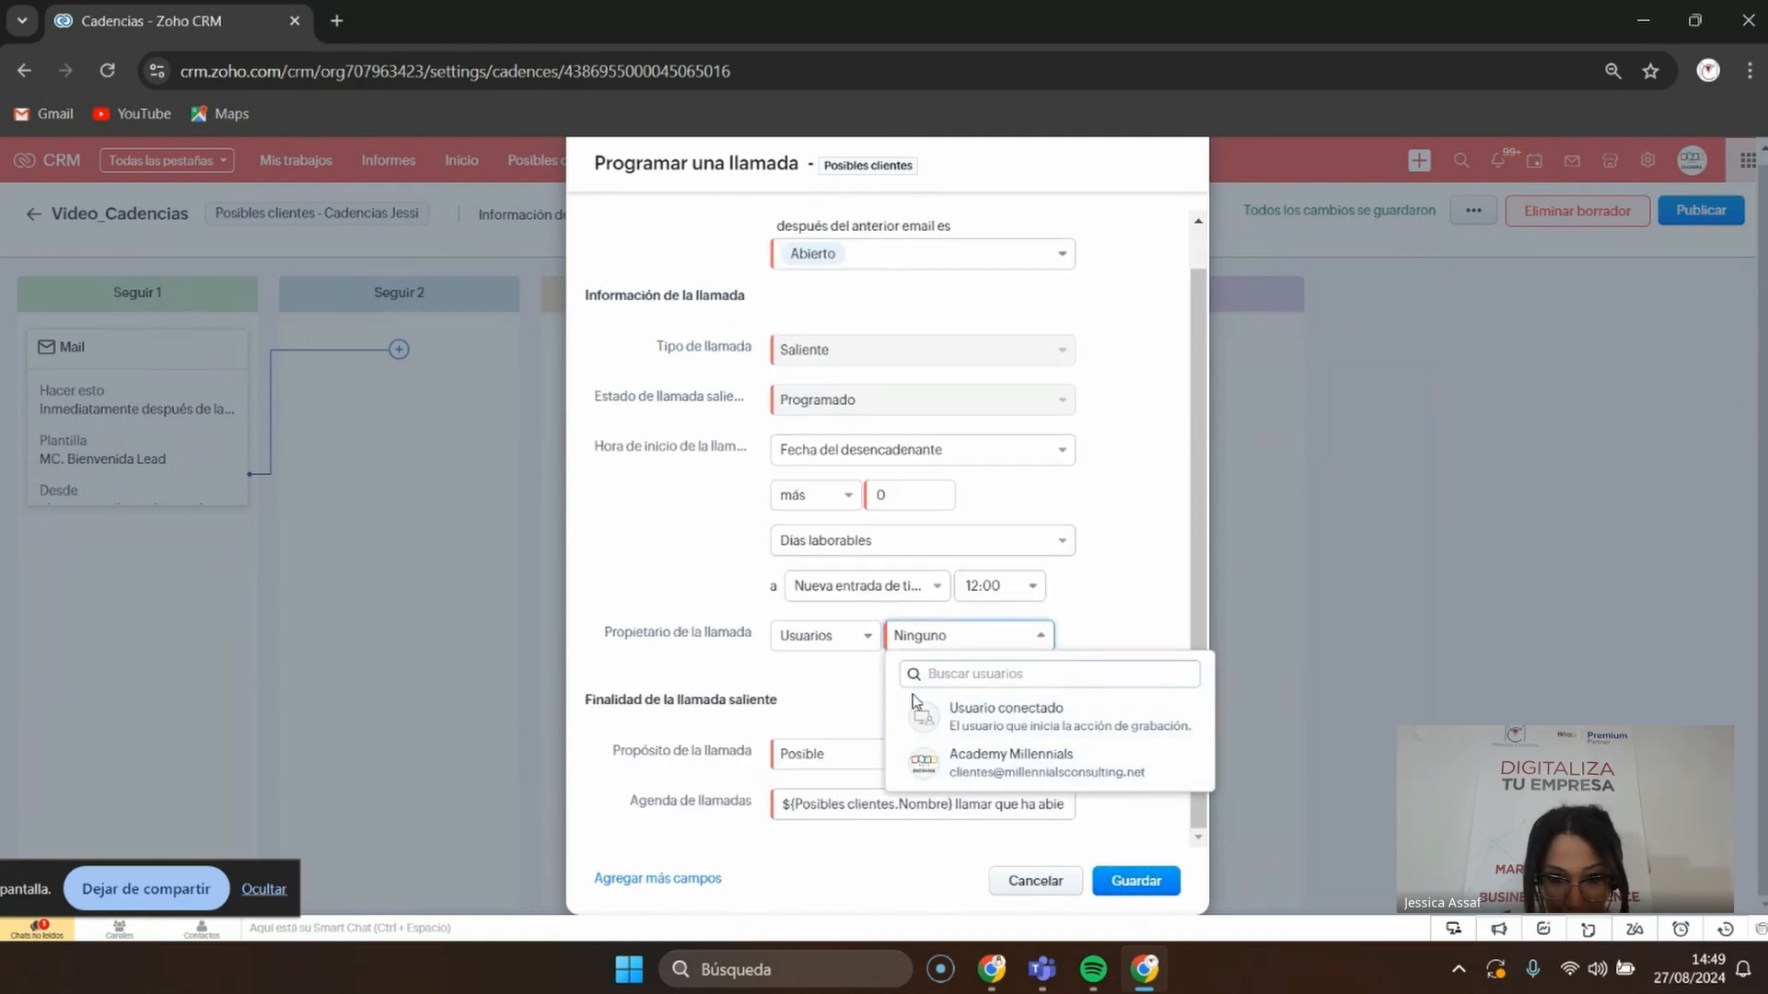
click(988, 734)
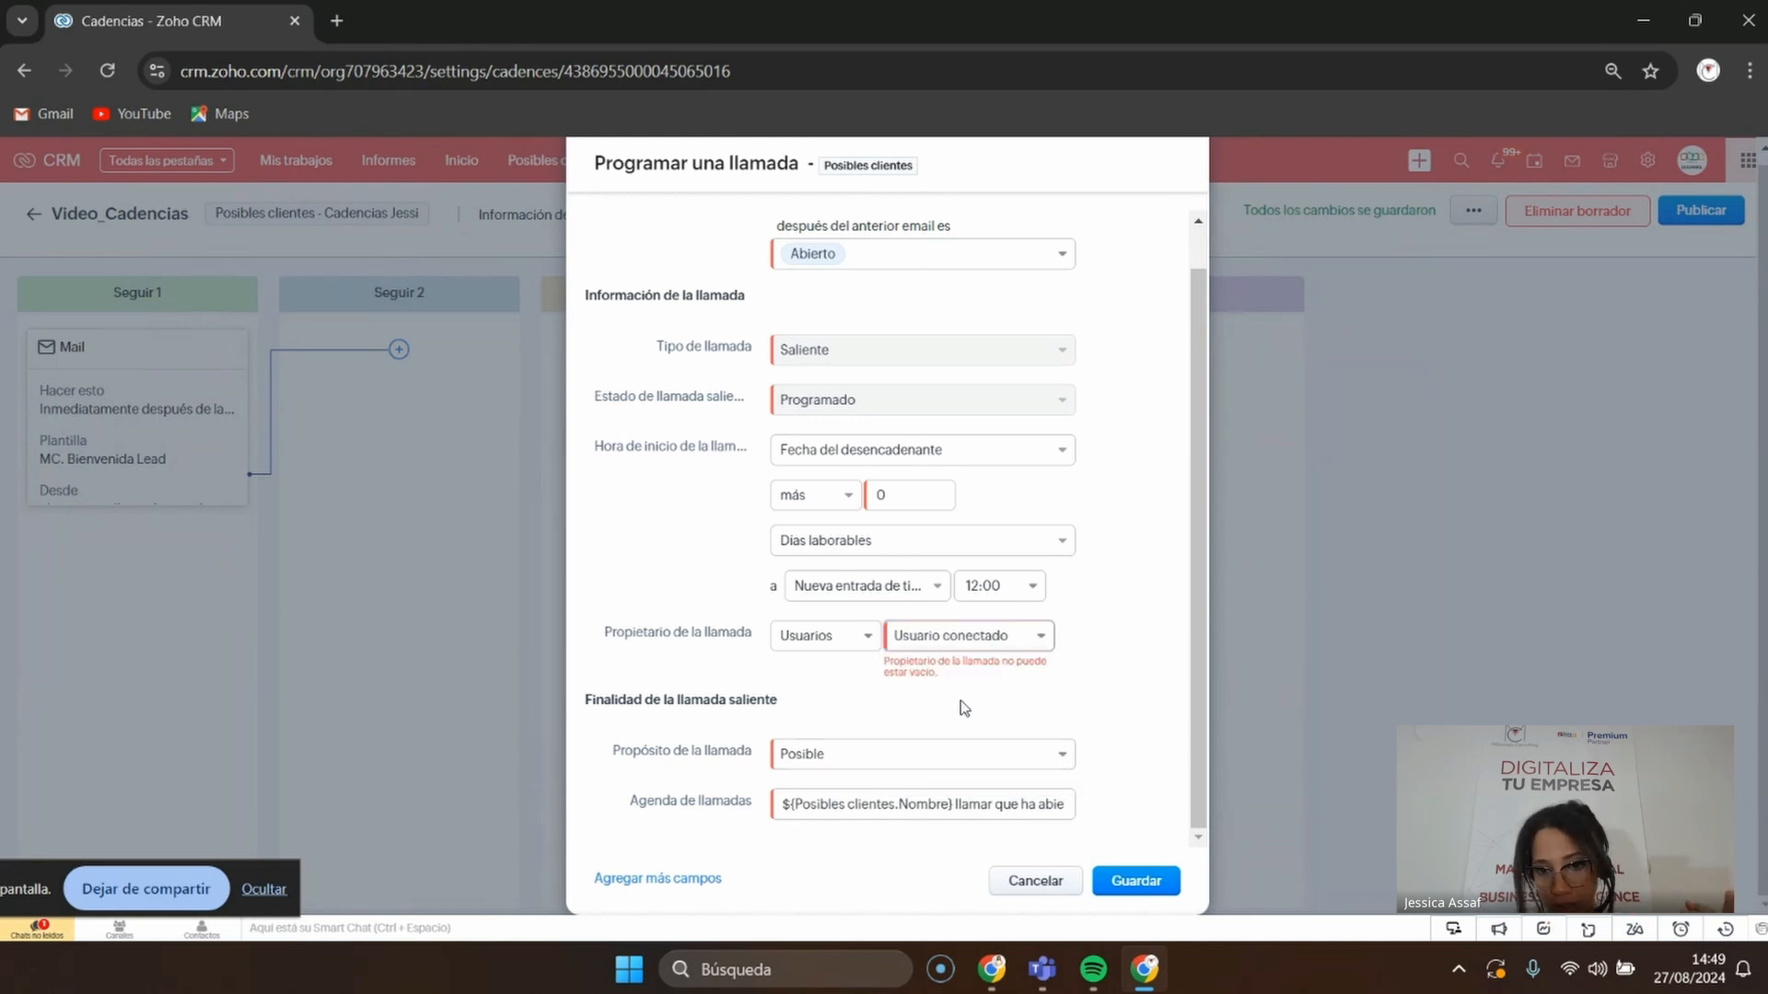
click(964, 637)
click(1005, 773)
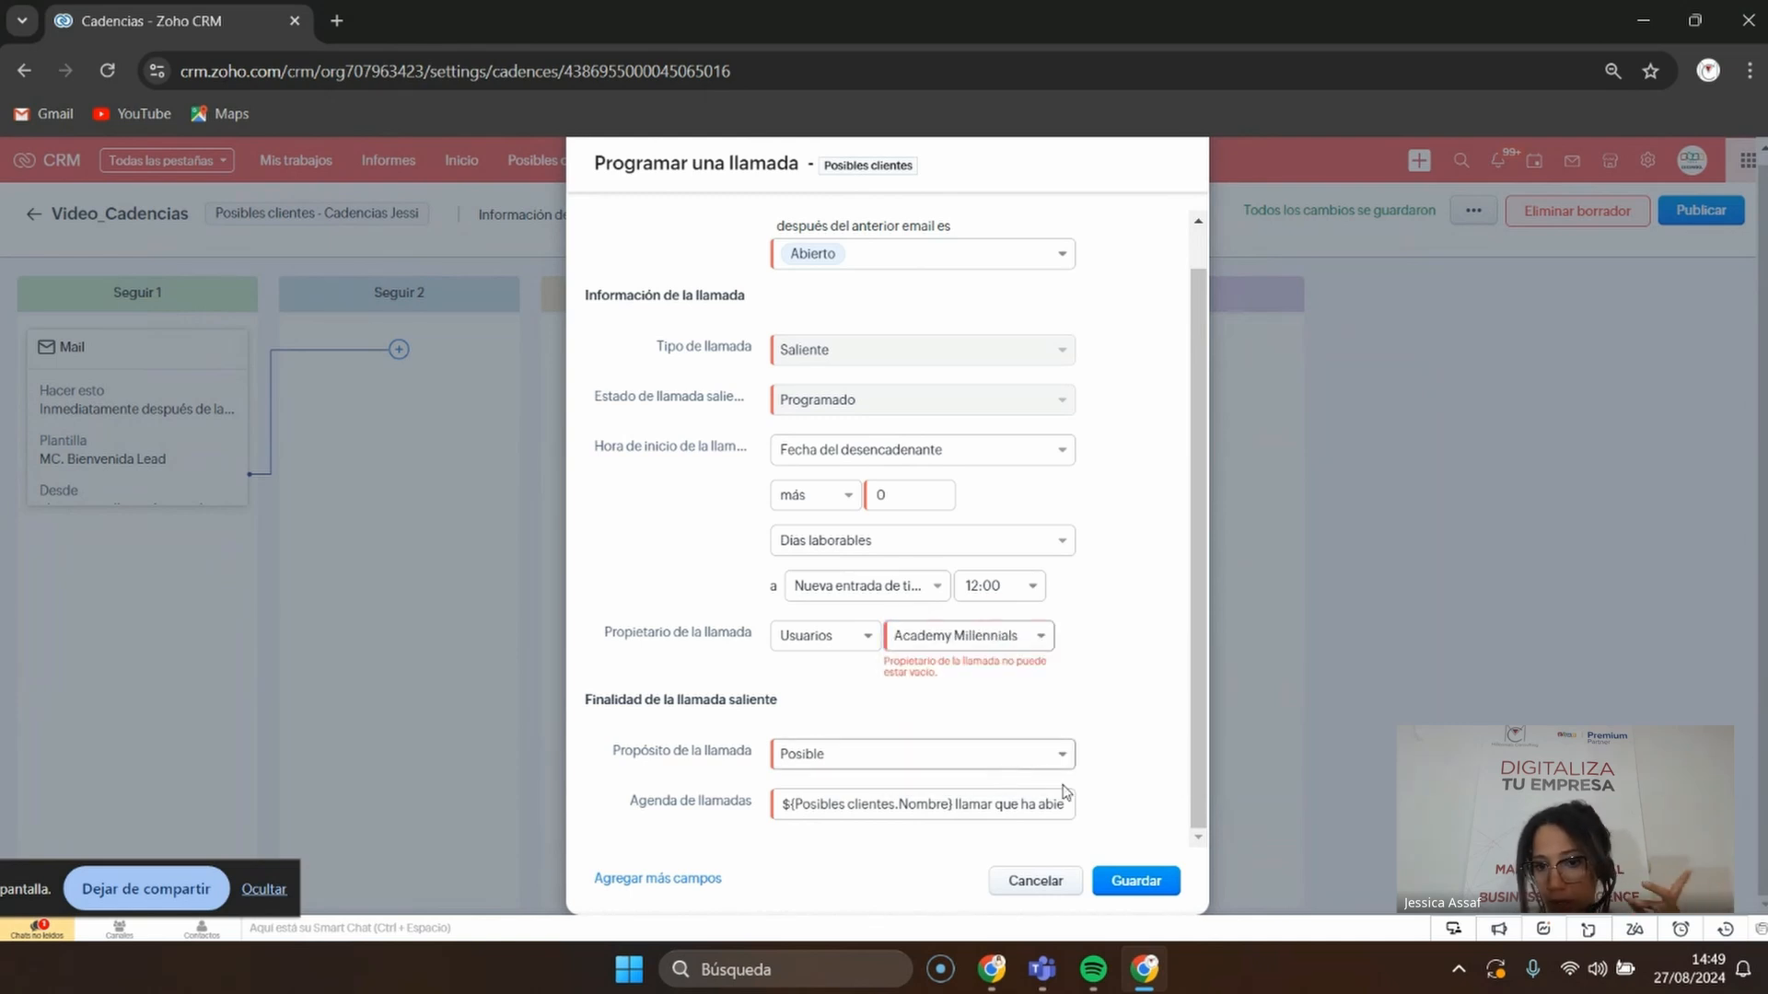
click(1157, 882)
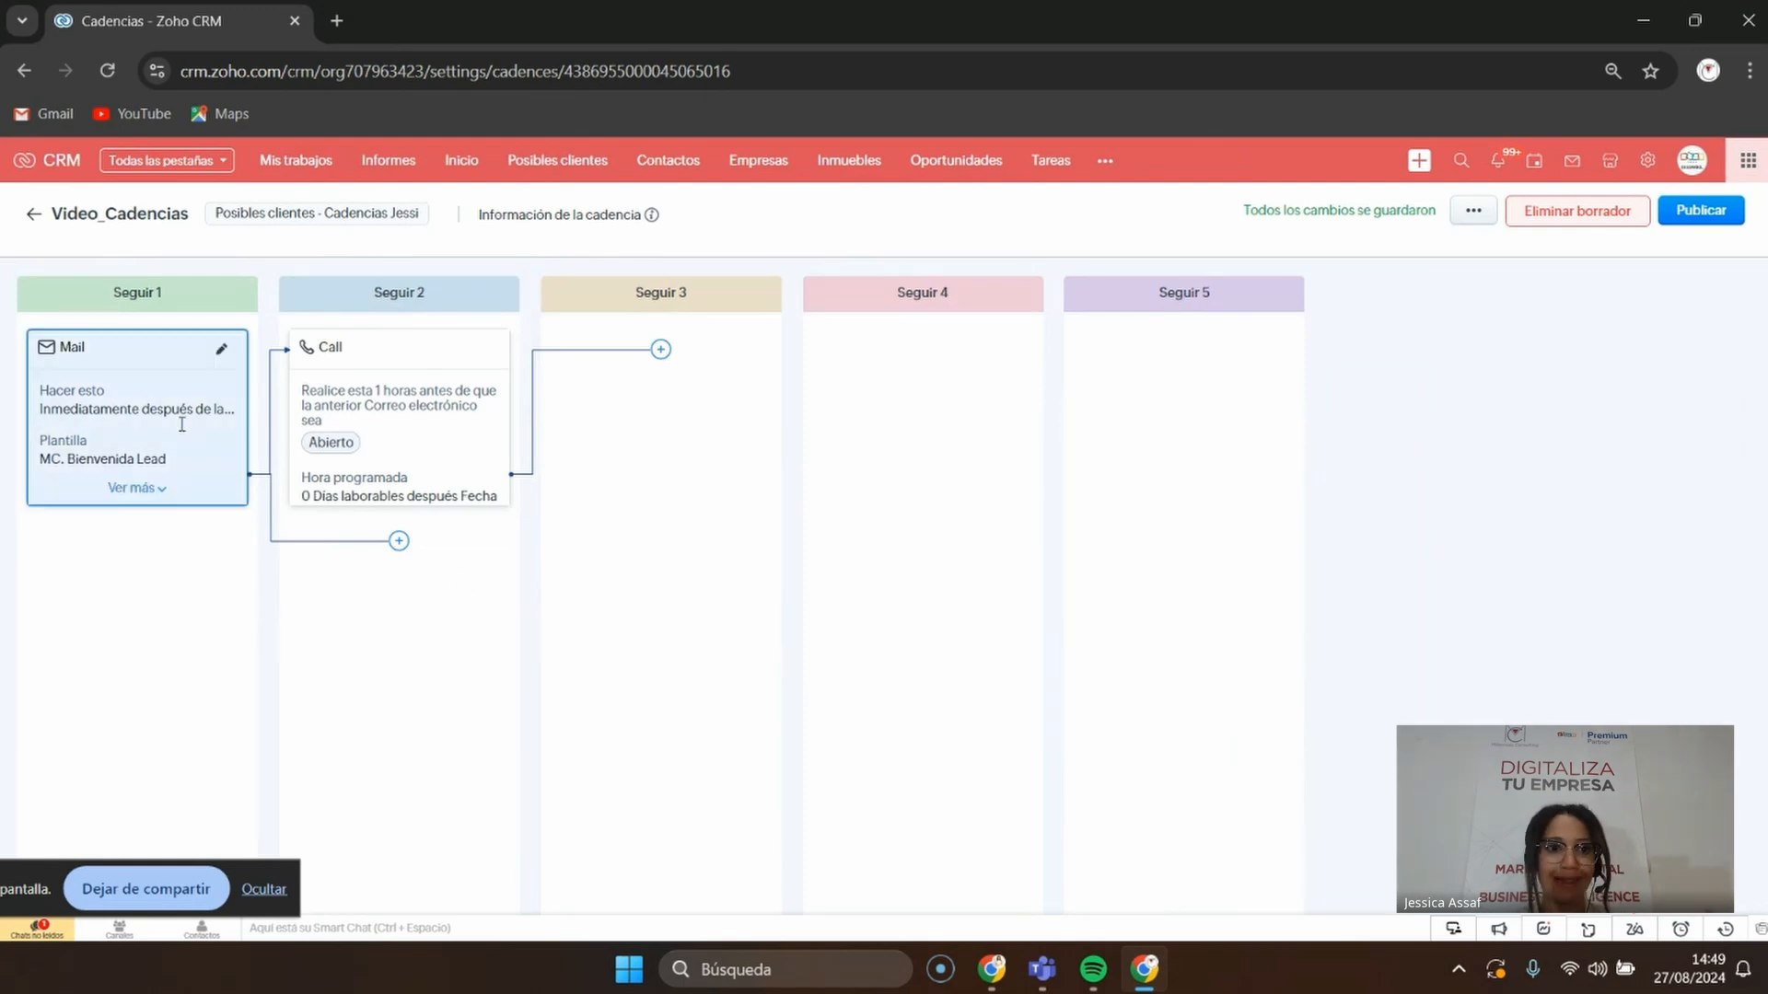
Add a Tarea step to the Seguir 3 column after the call
click(399, 543)
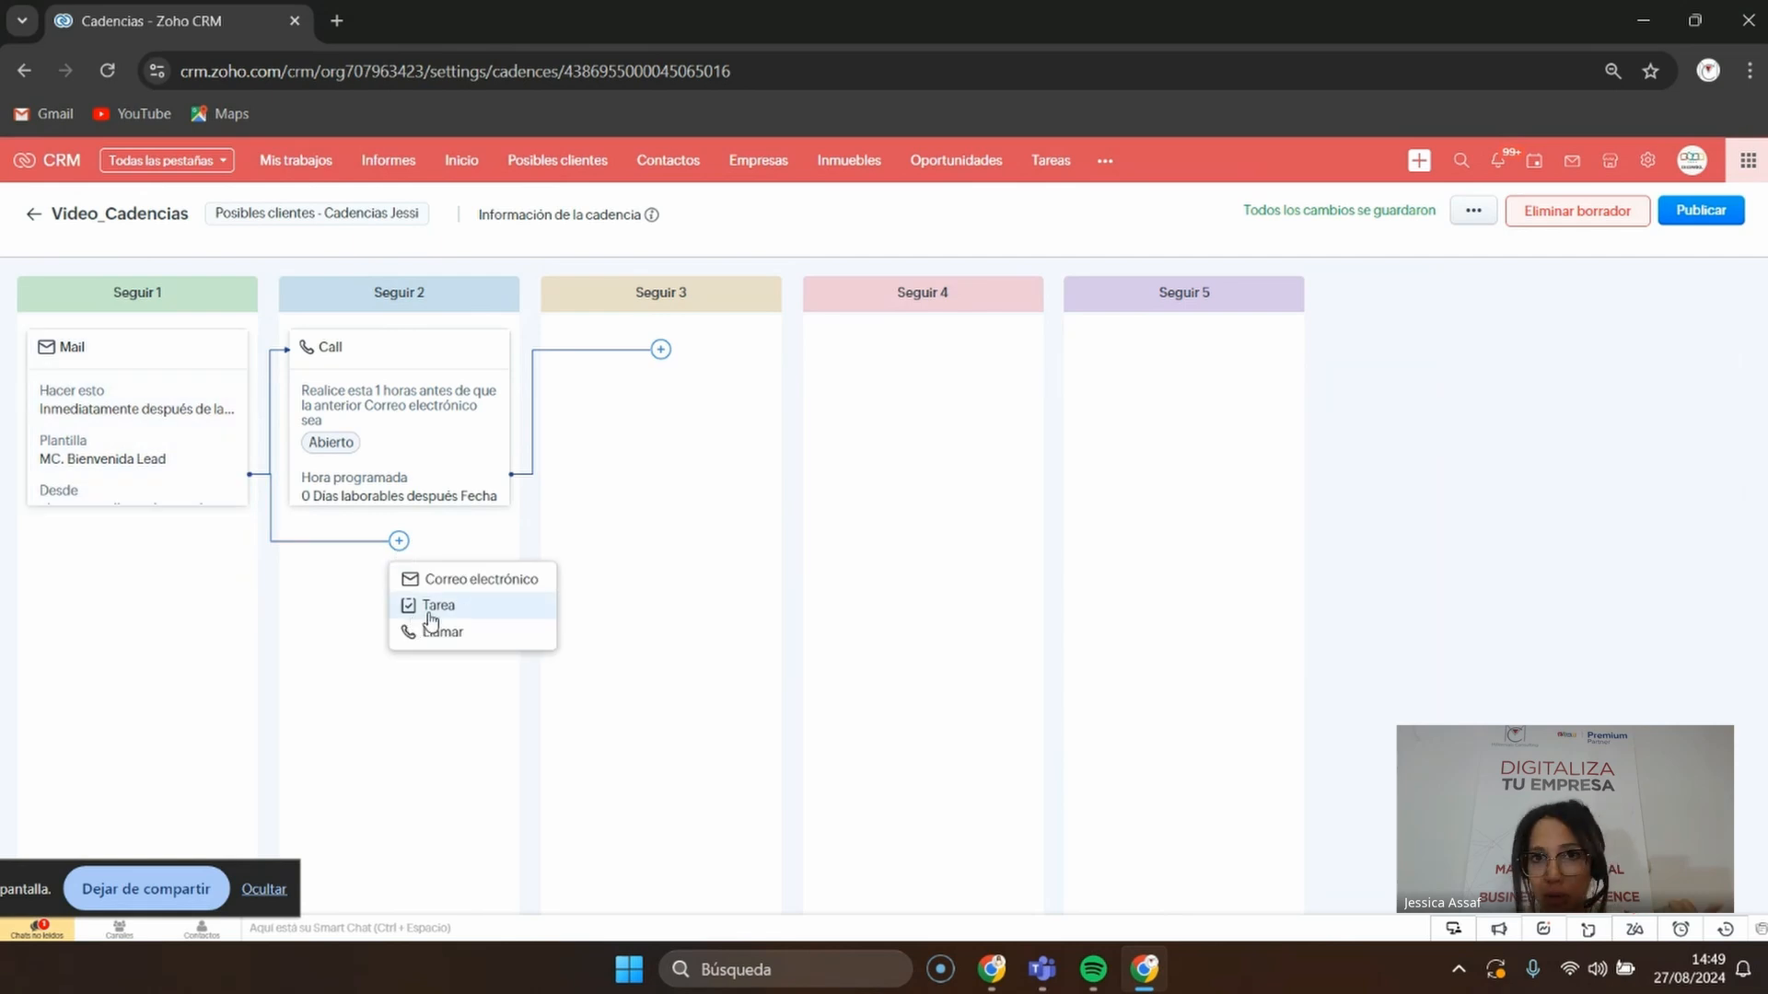
click(720, 604)
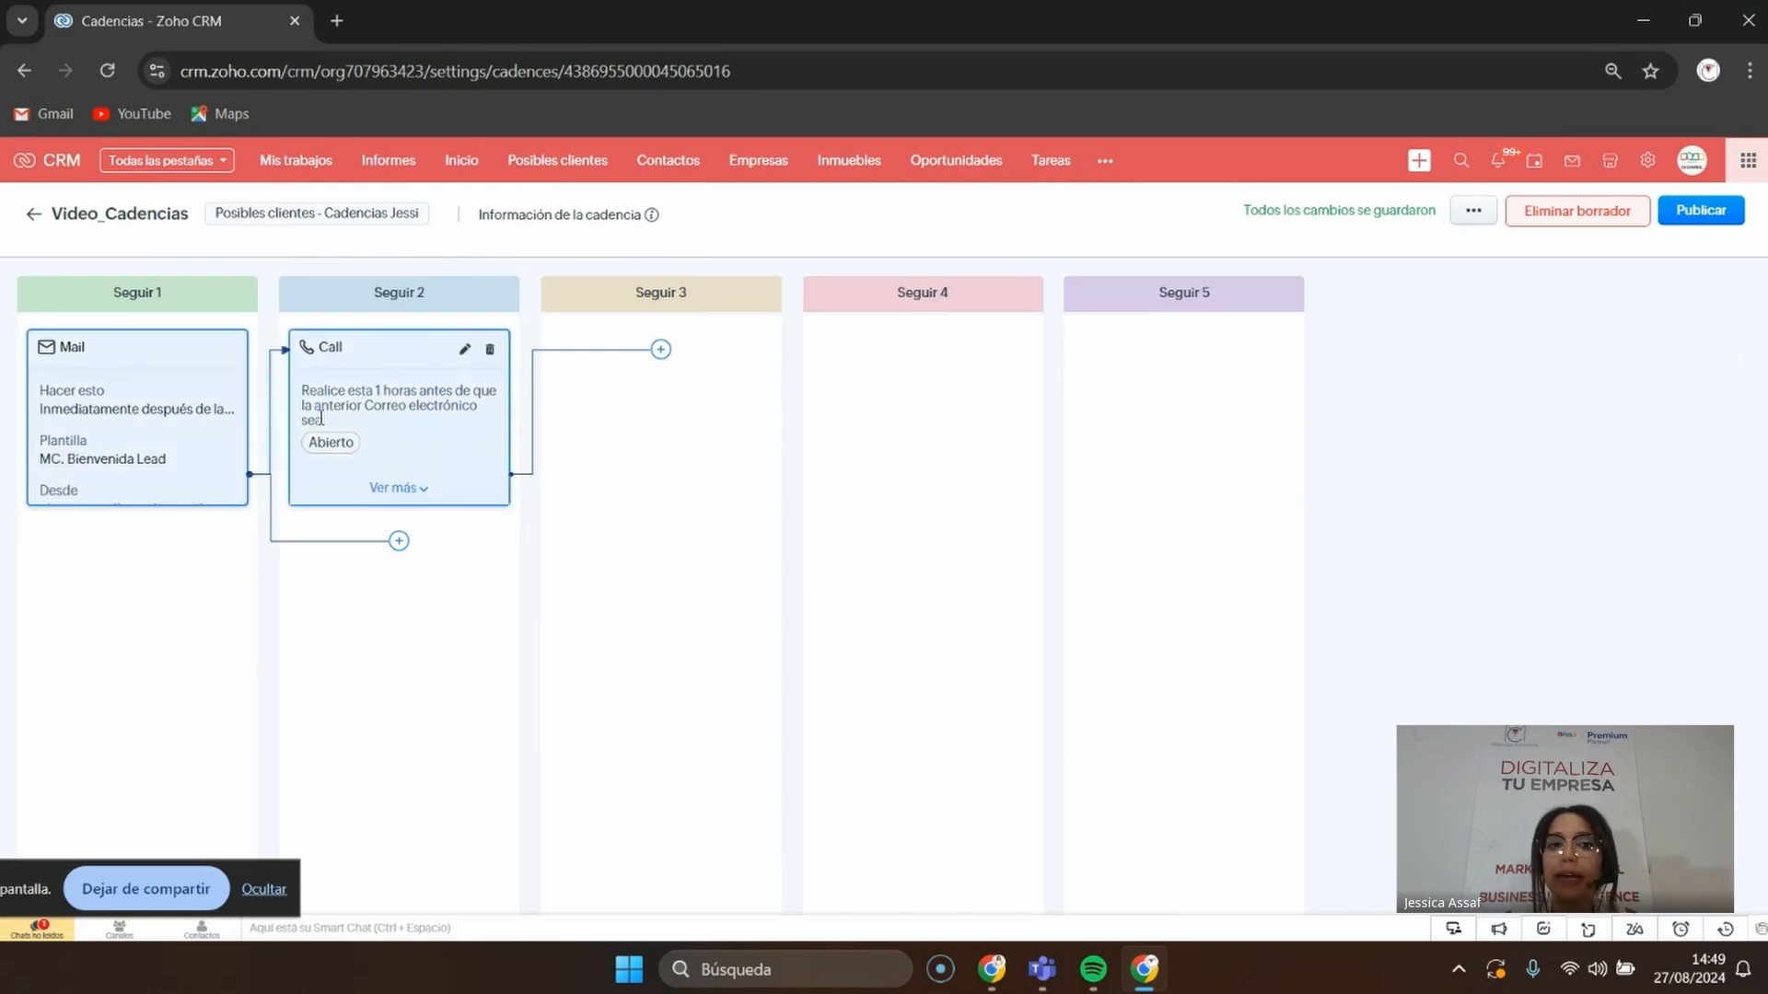
click(661, 349)
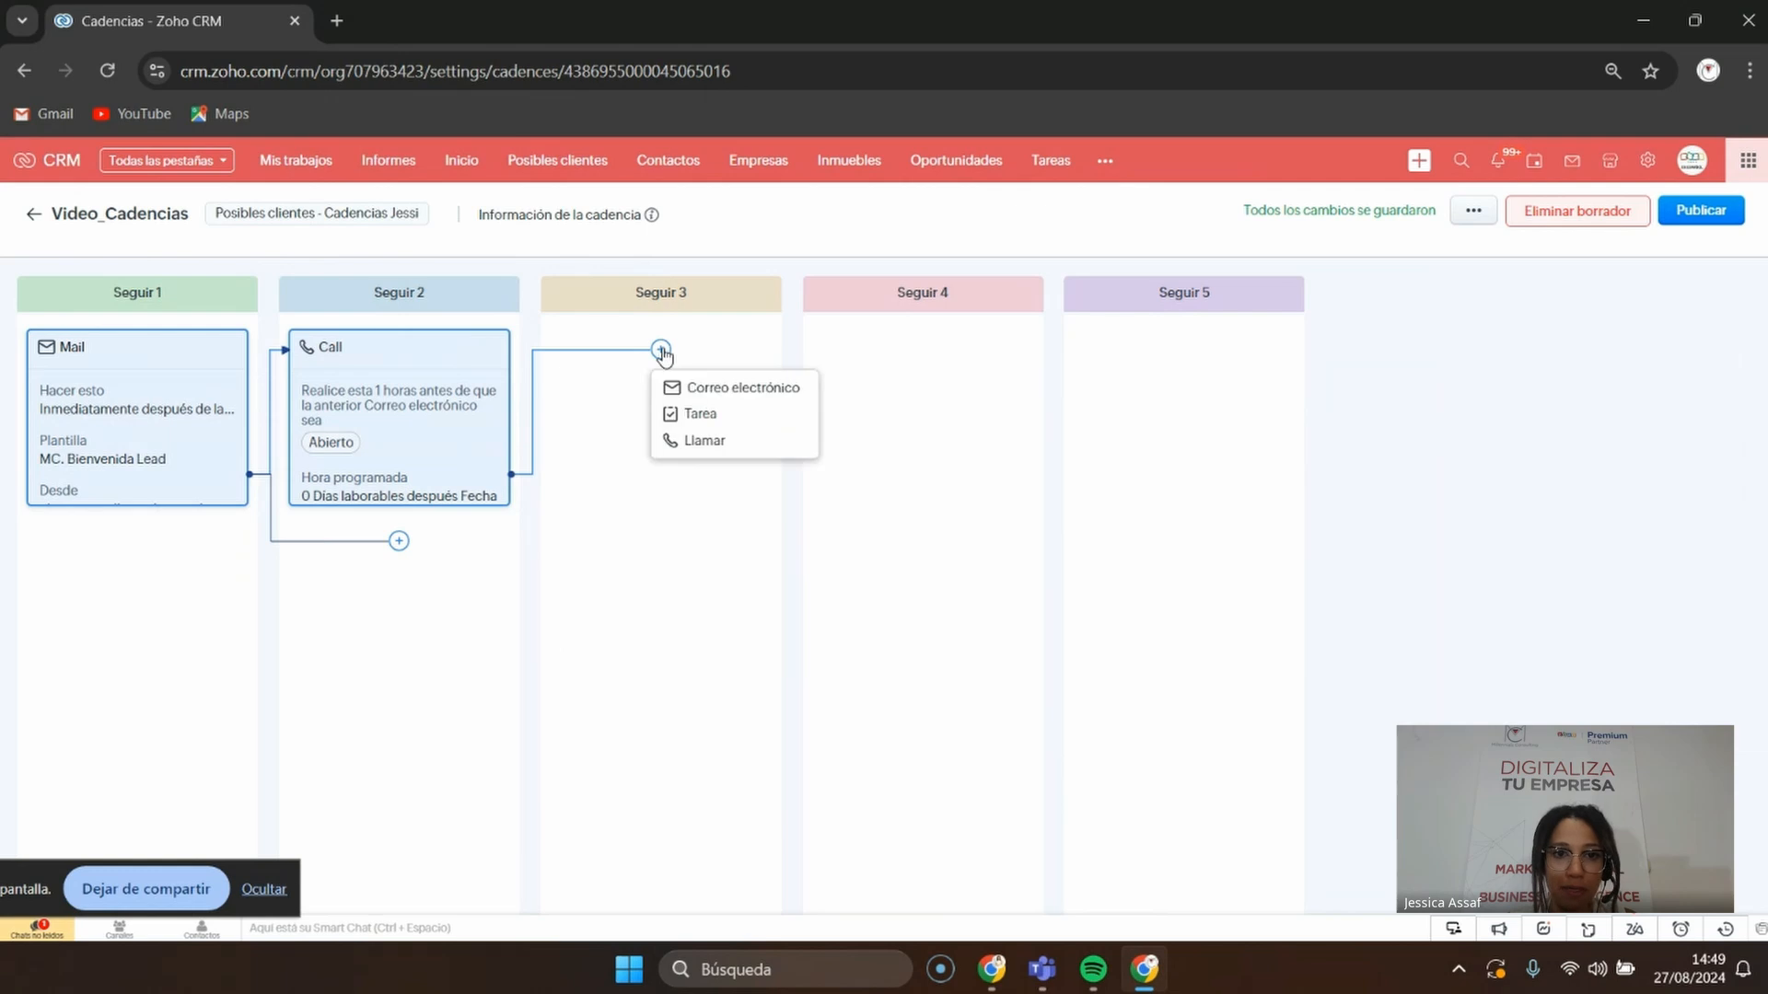
click(730, 419)
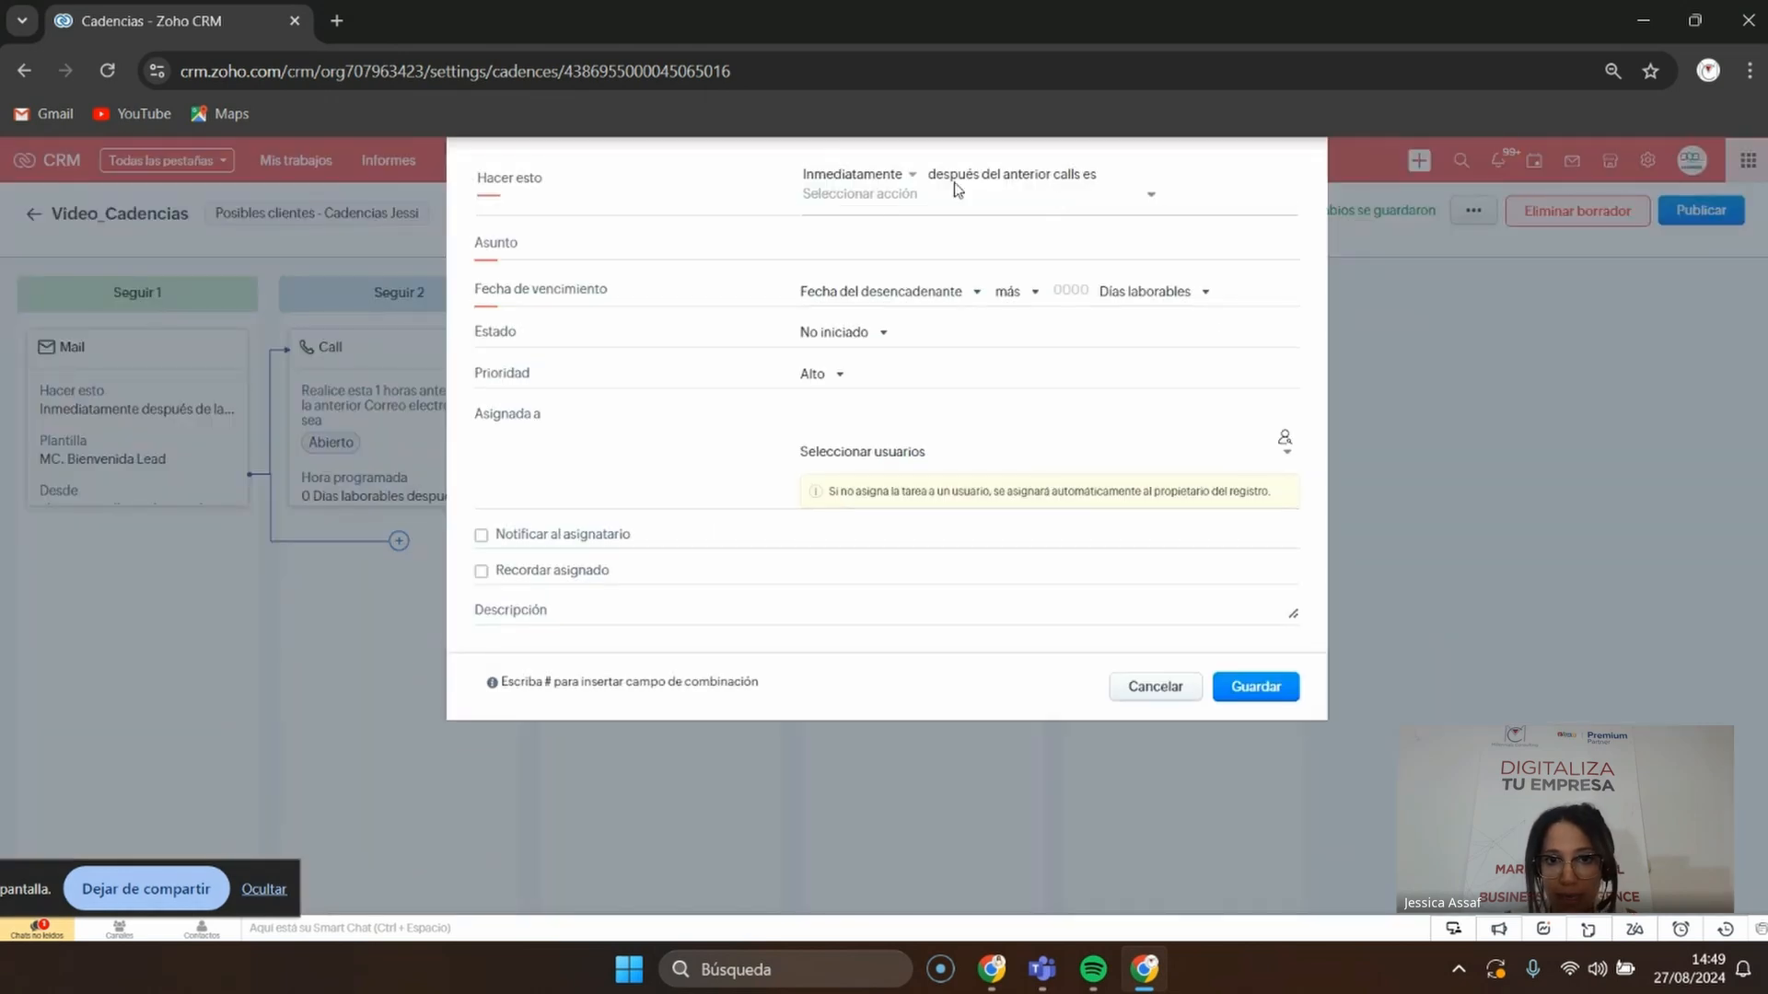
Trigger the task on call Completado and put two Empresa merge fields in the subject
click(905, 201)
click(904, 259)
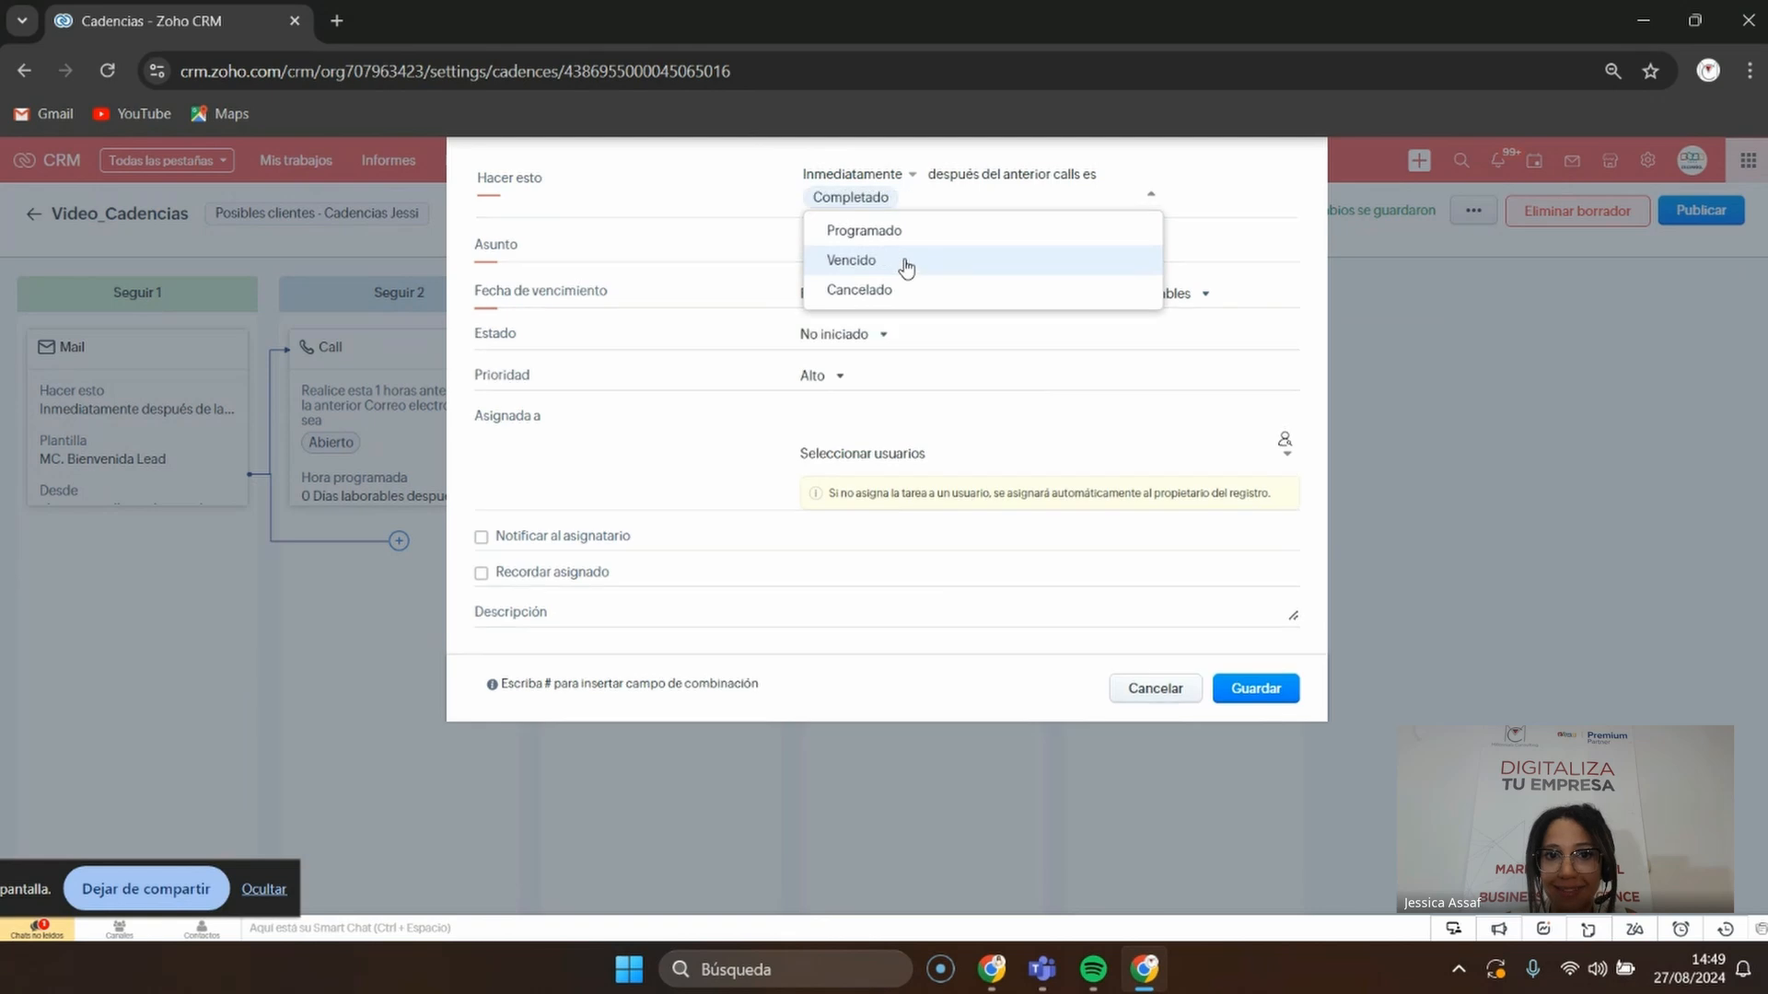
click(675, 267)
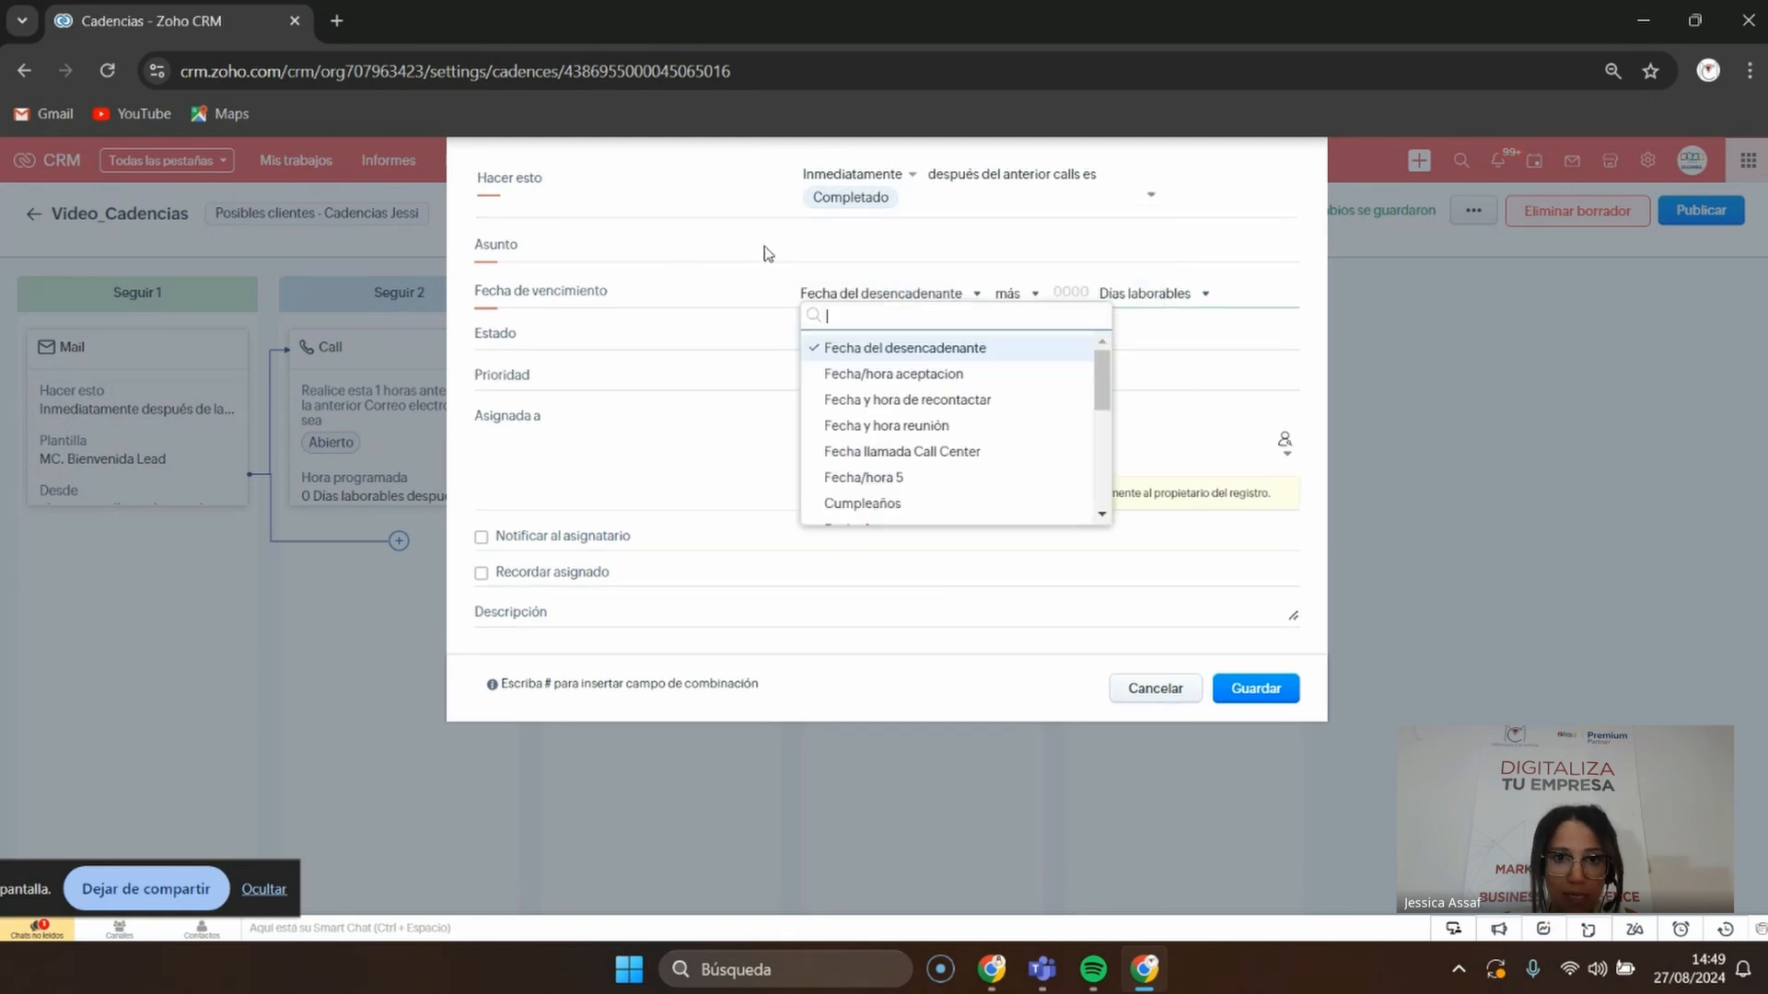
click(892, 247)
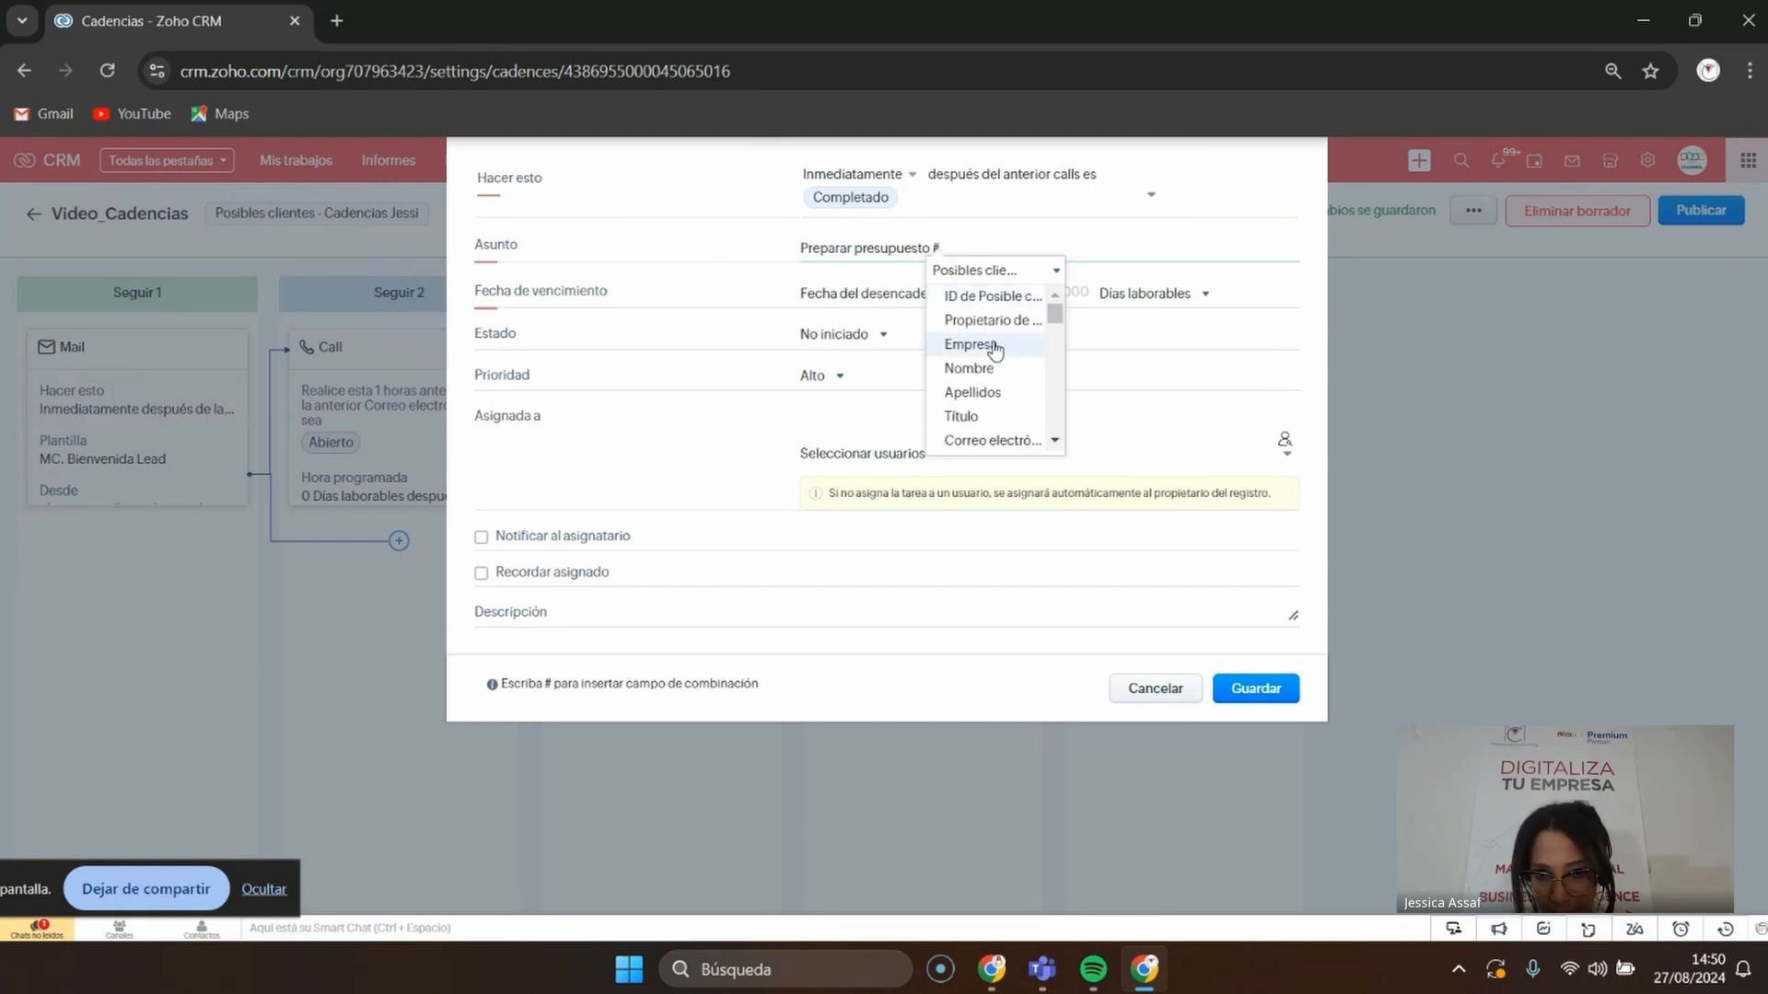
click(996, 346)
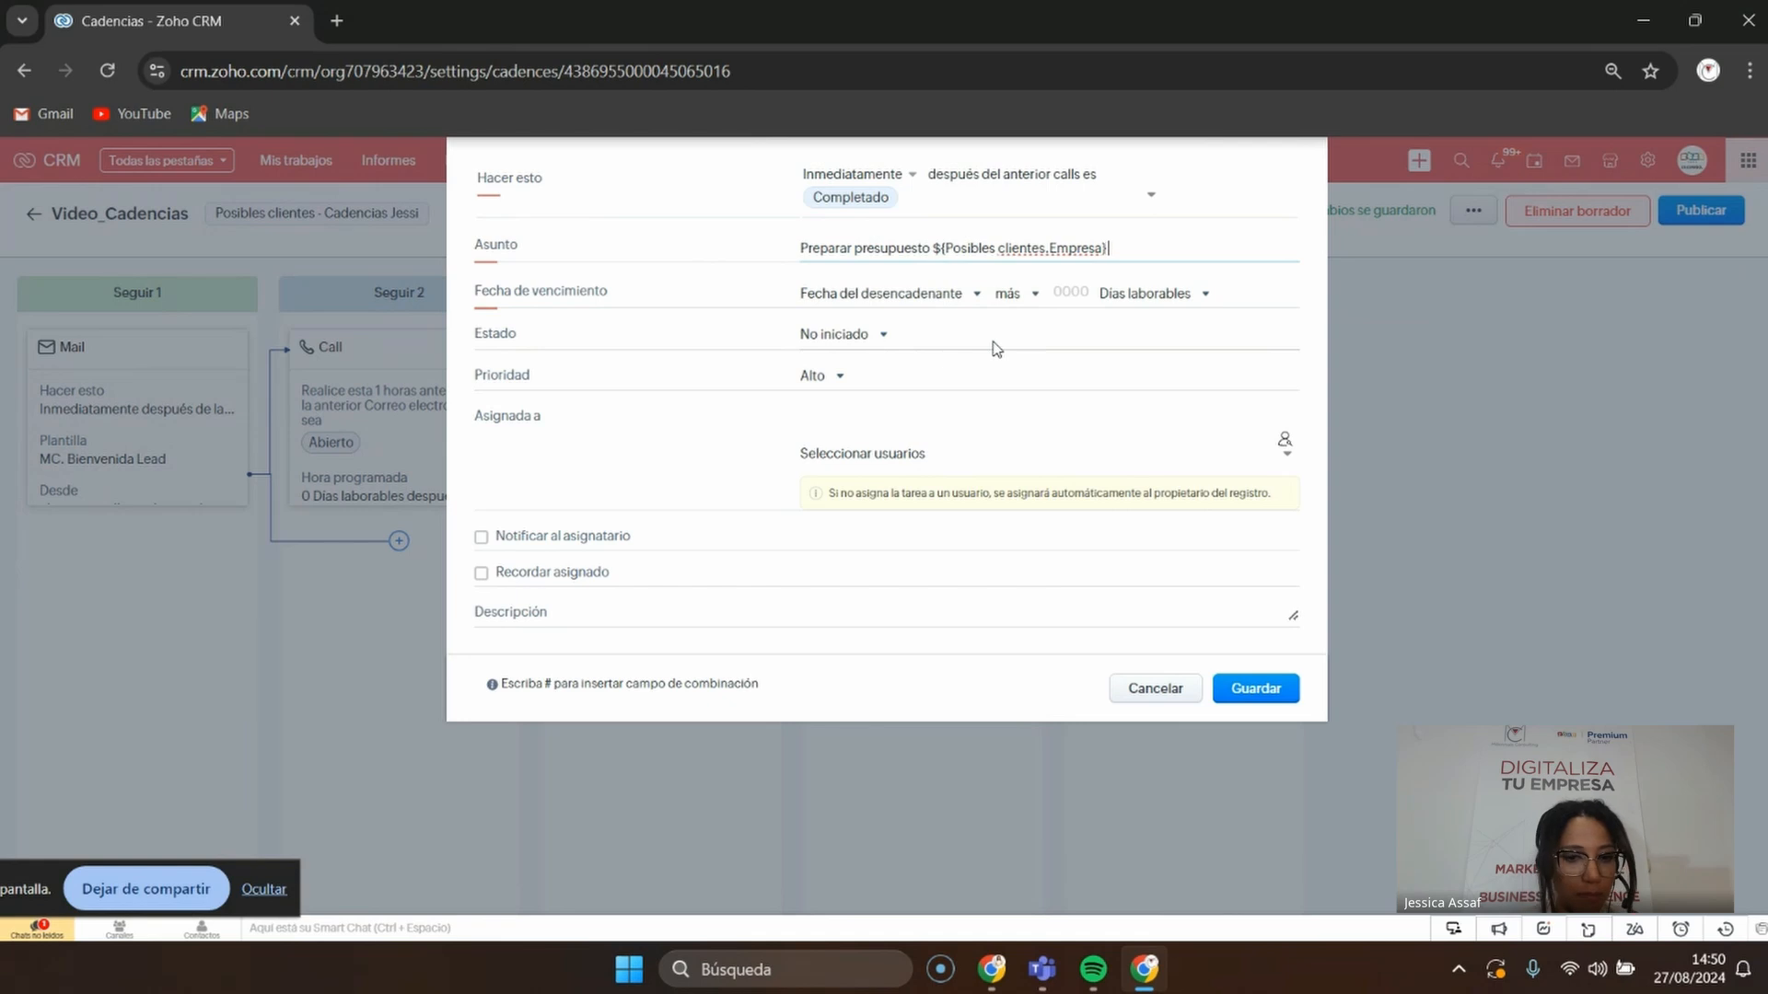
text(#)
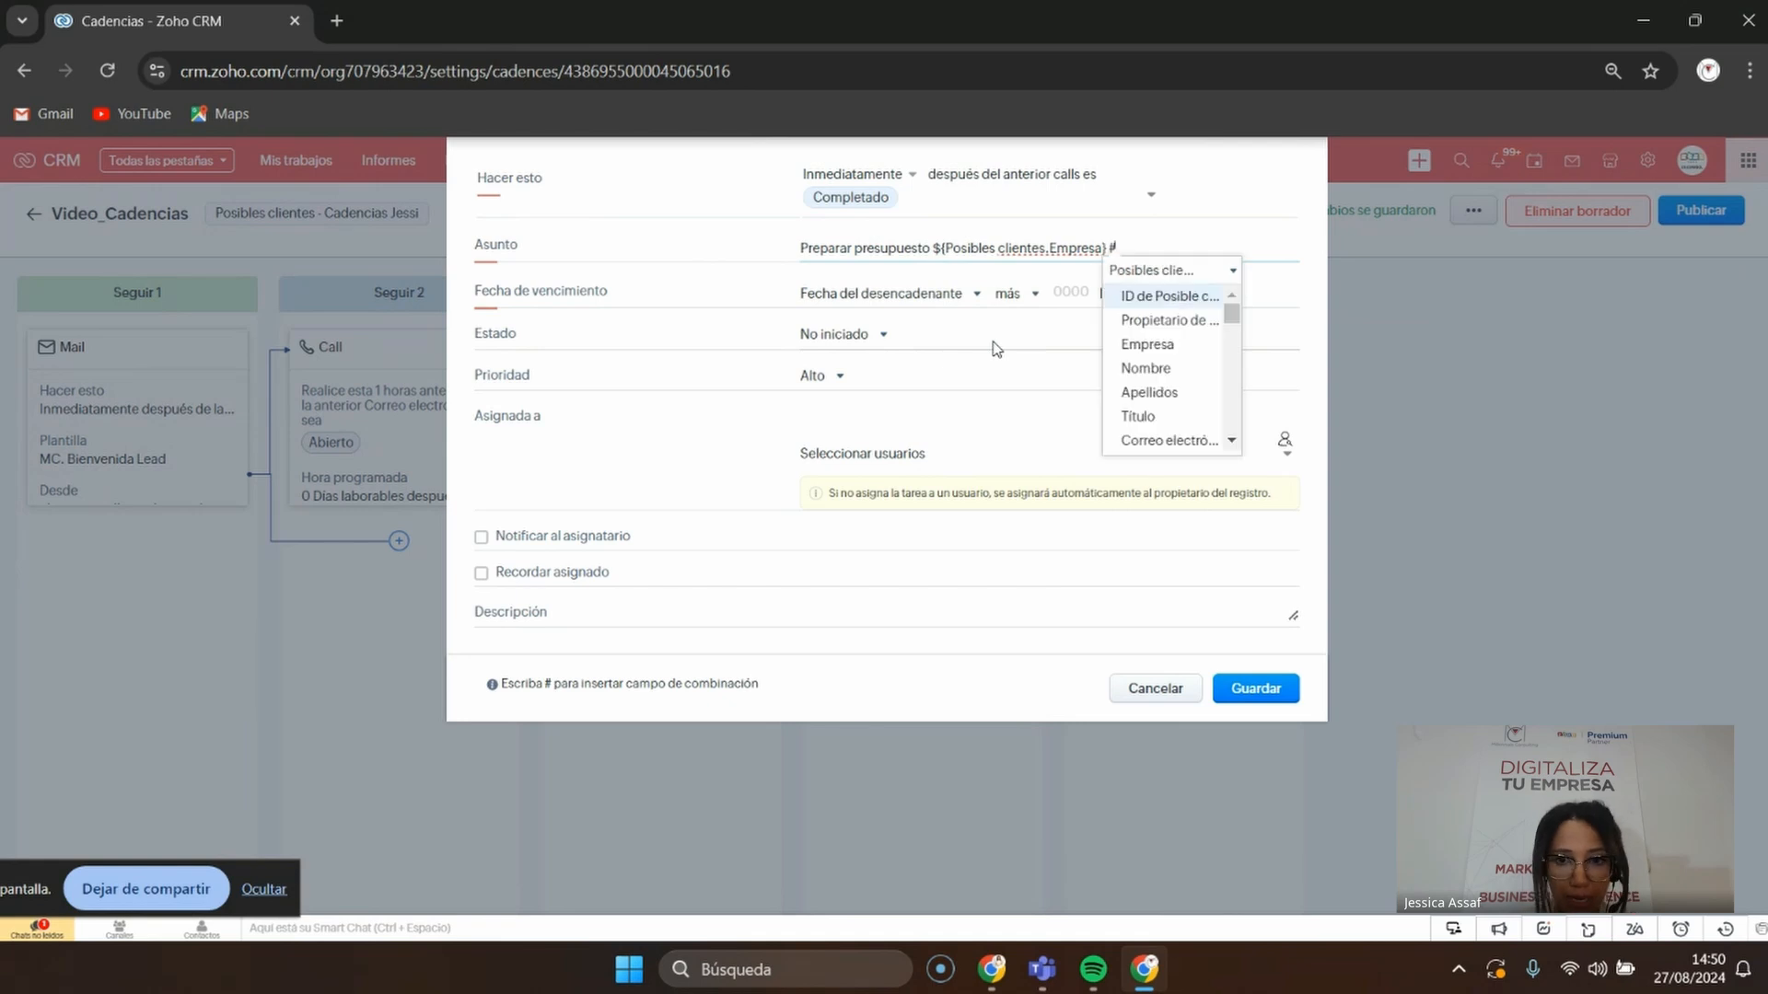
click(1186, 355)
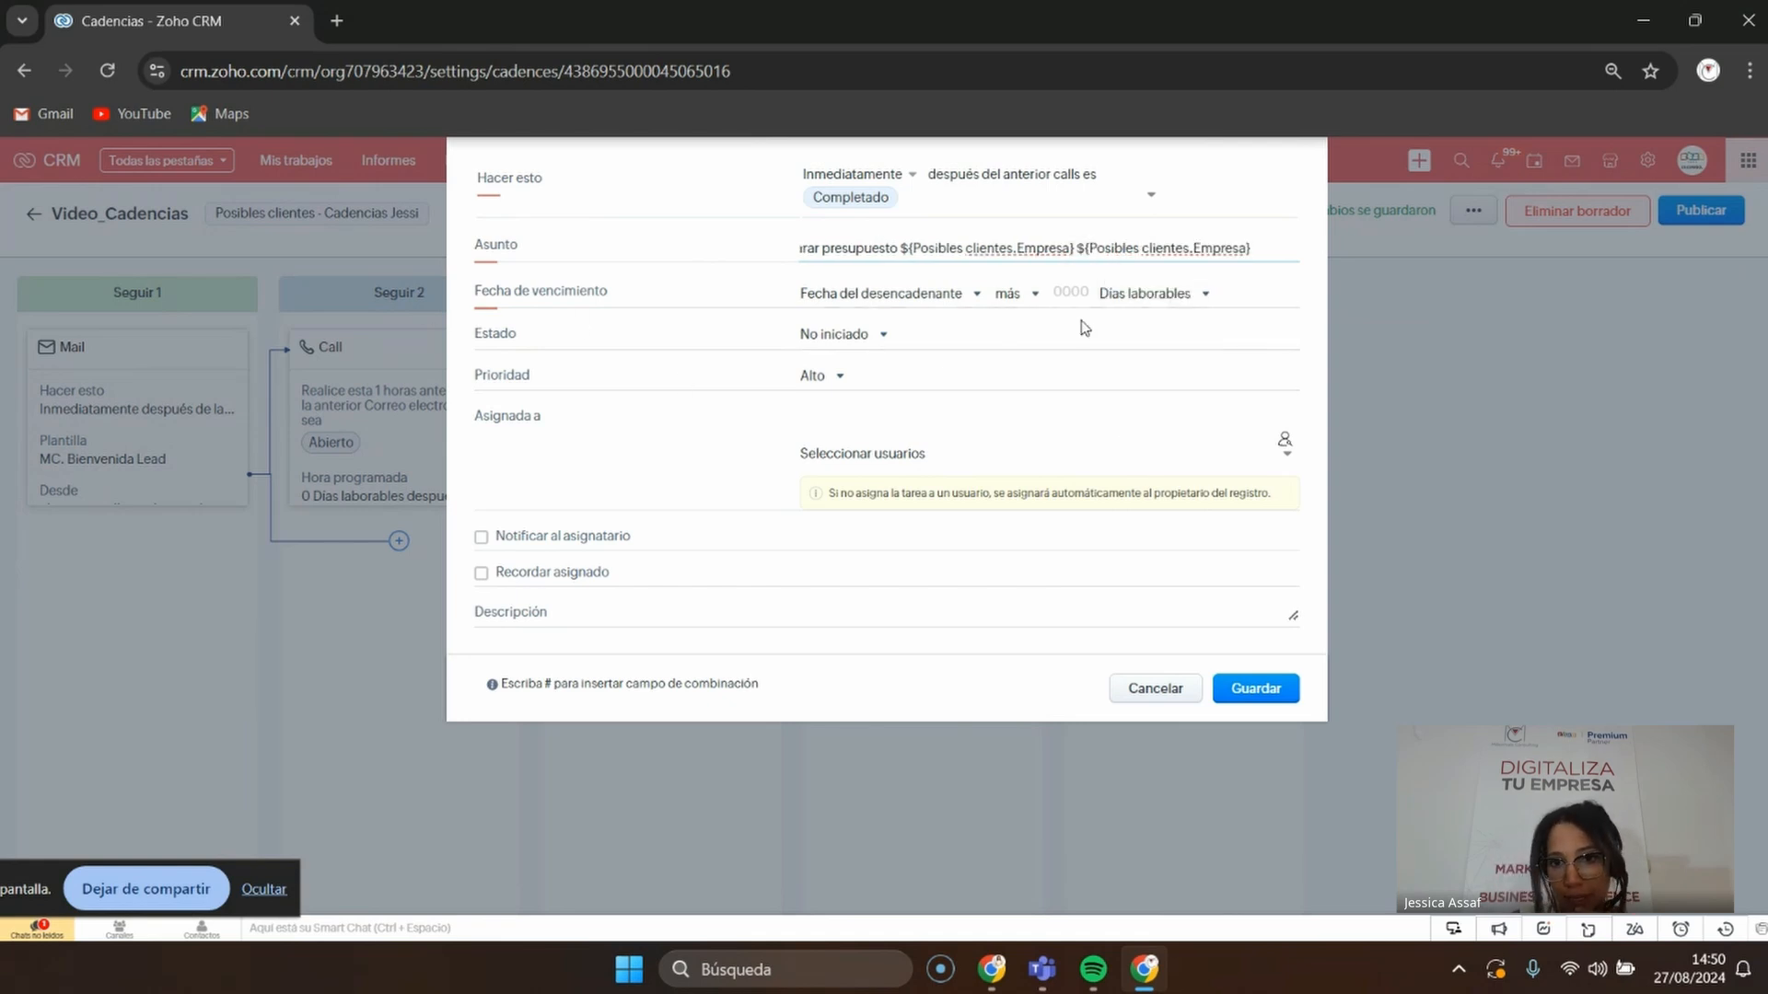
Make the task due in 7 working days with an 08:30 assignee reminder by email and pop-up
click(1075, 294)
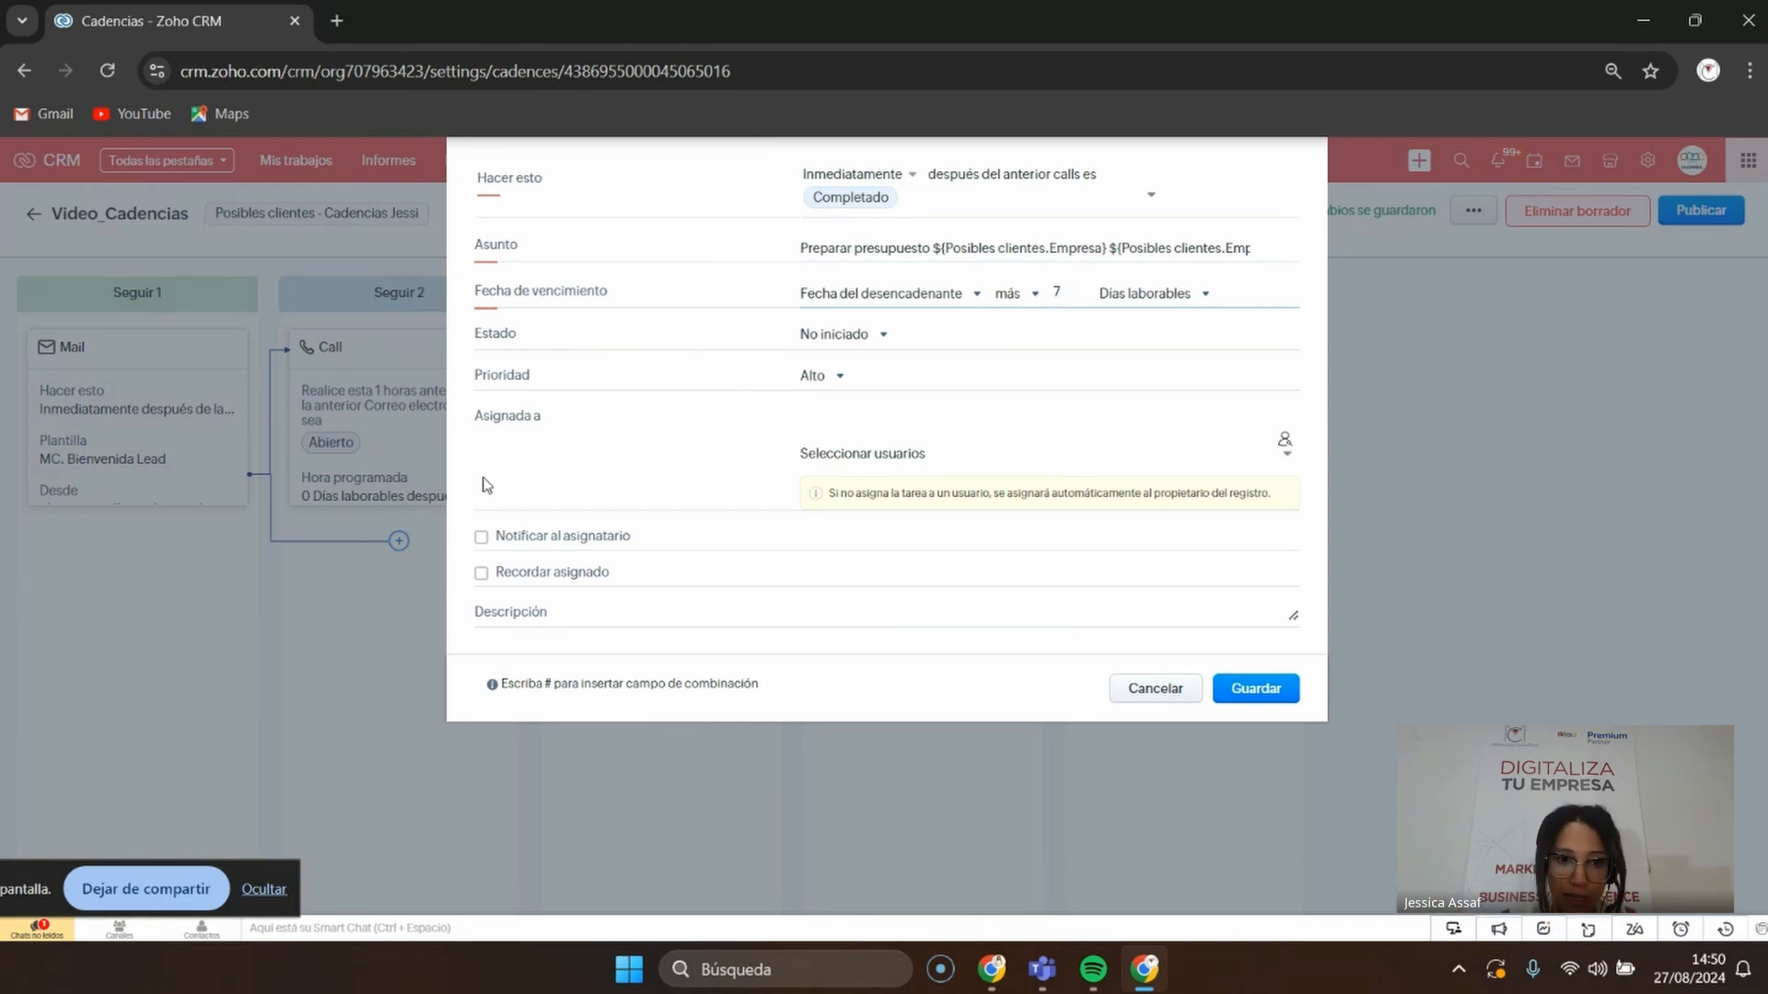
click(576, 536)
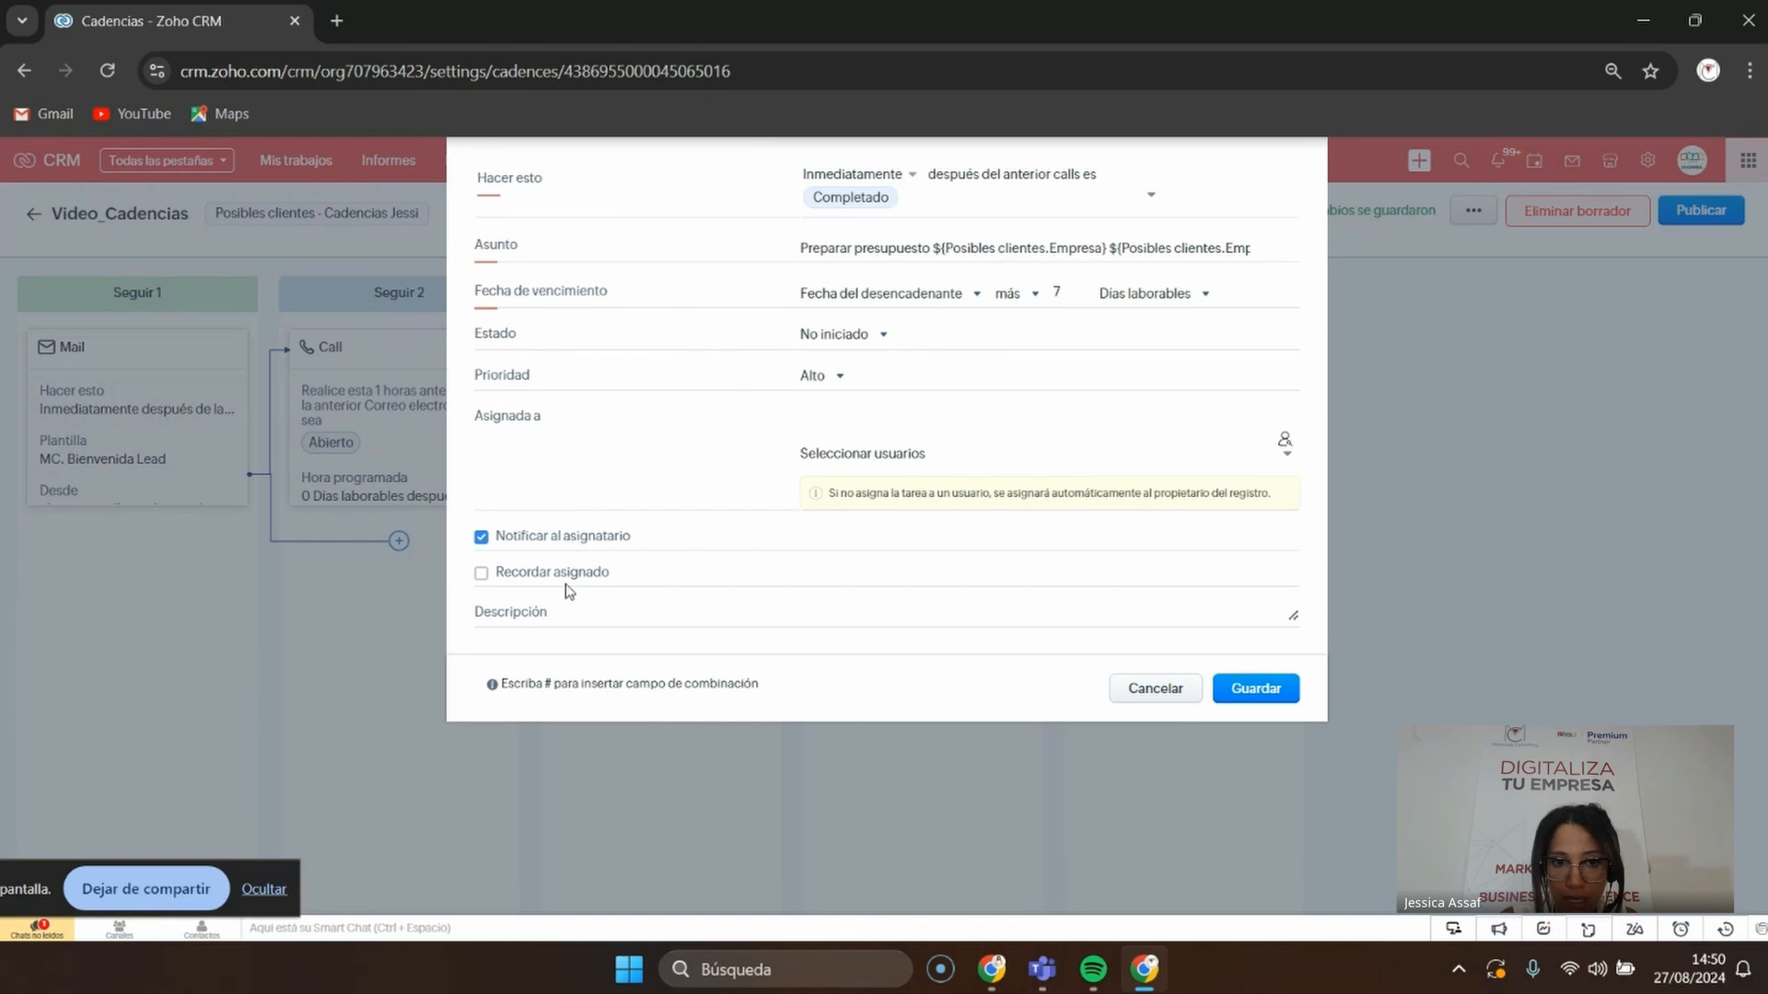
click(562, 572)
click(498, 541)
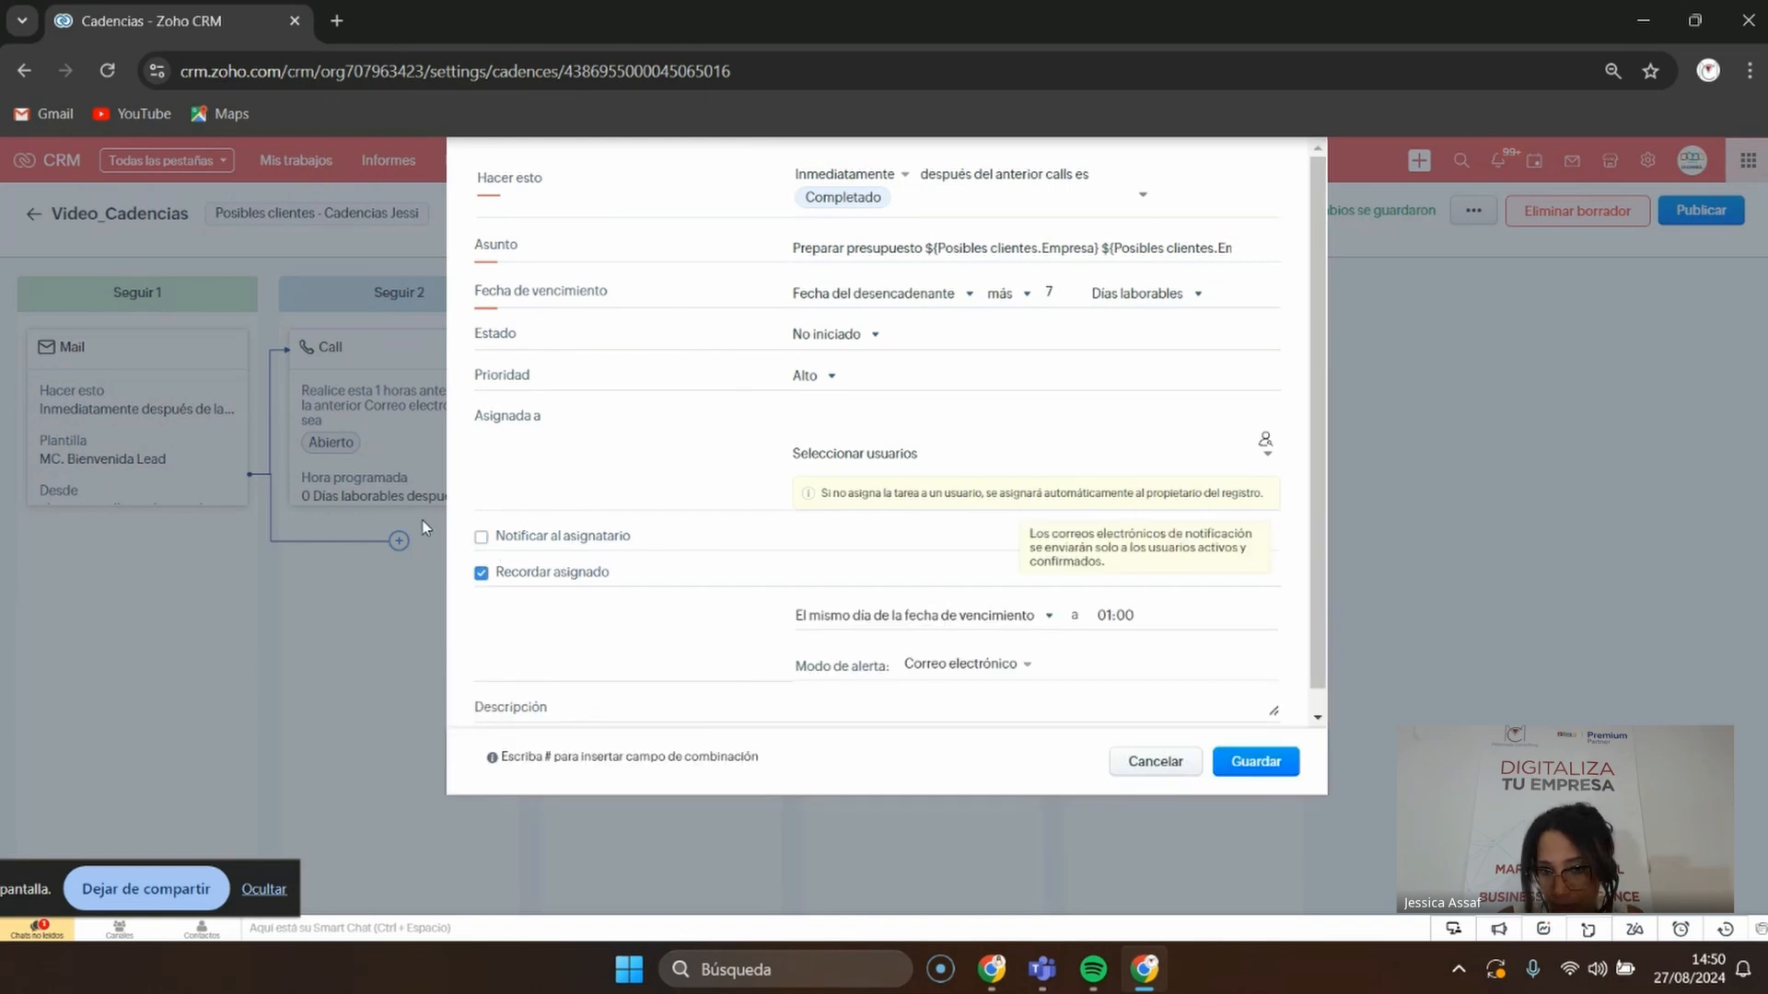
click(1129, 616)
scroll(1133, 699, down, 6)
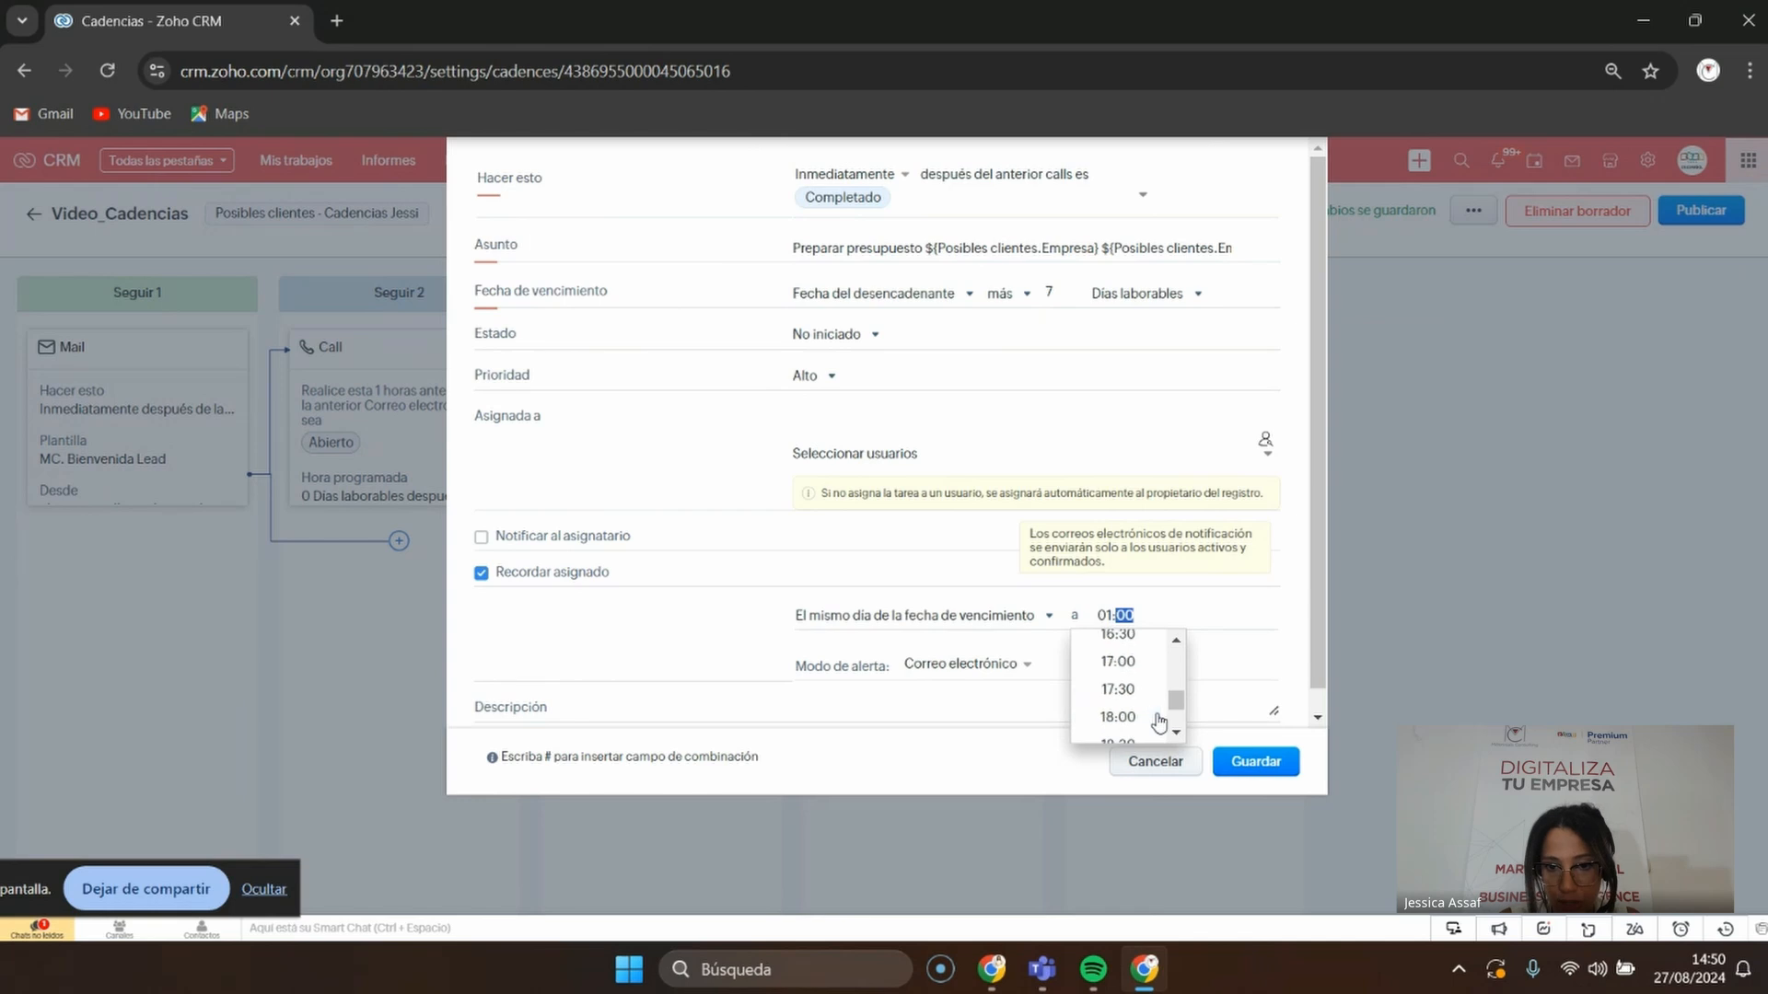
scroll(1159, 723, up, 5)
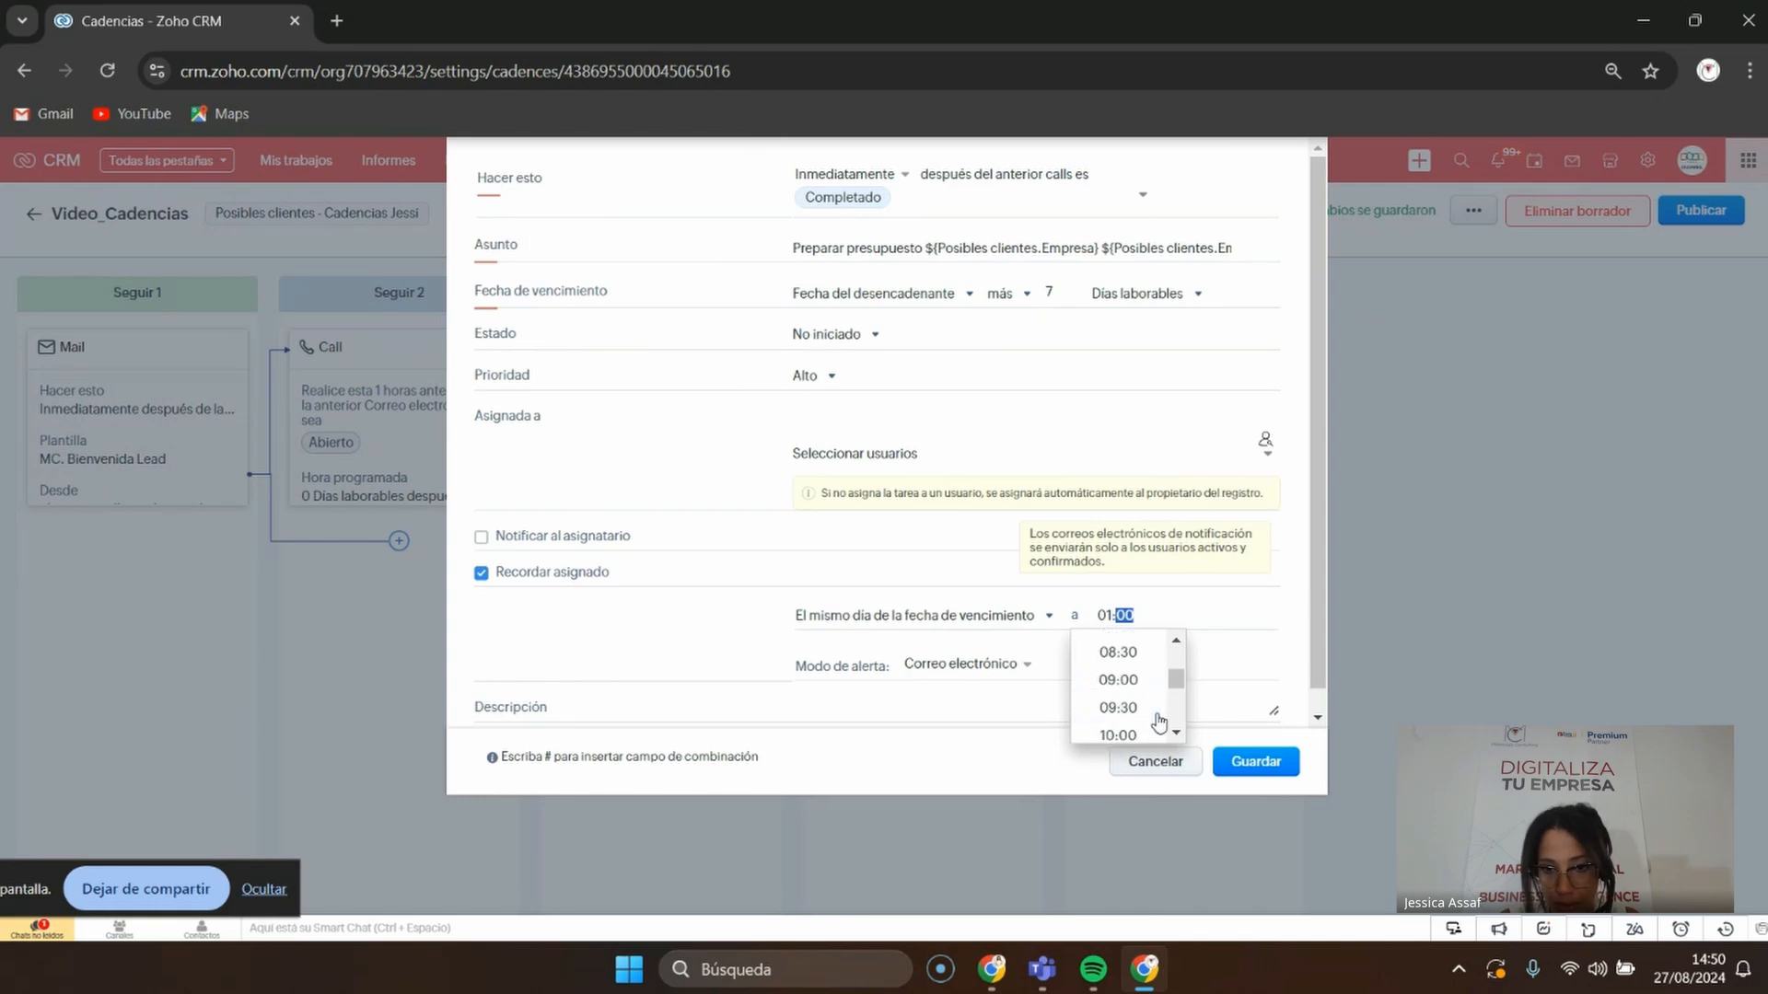
click(1118, 652)
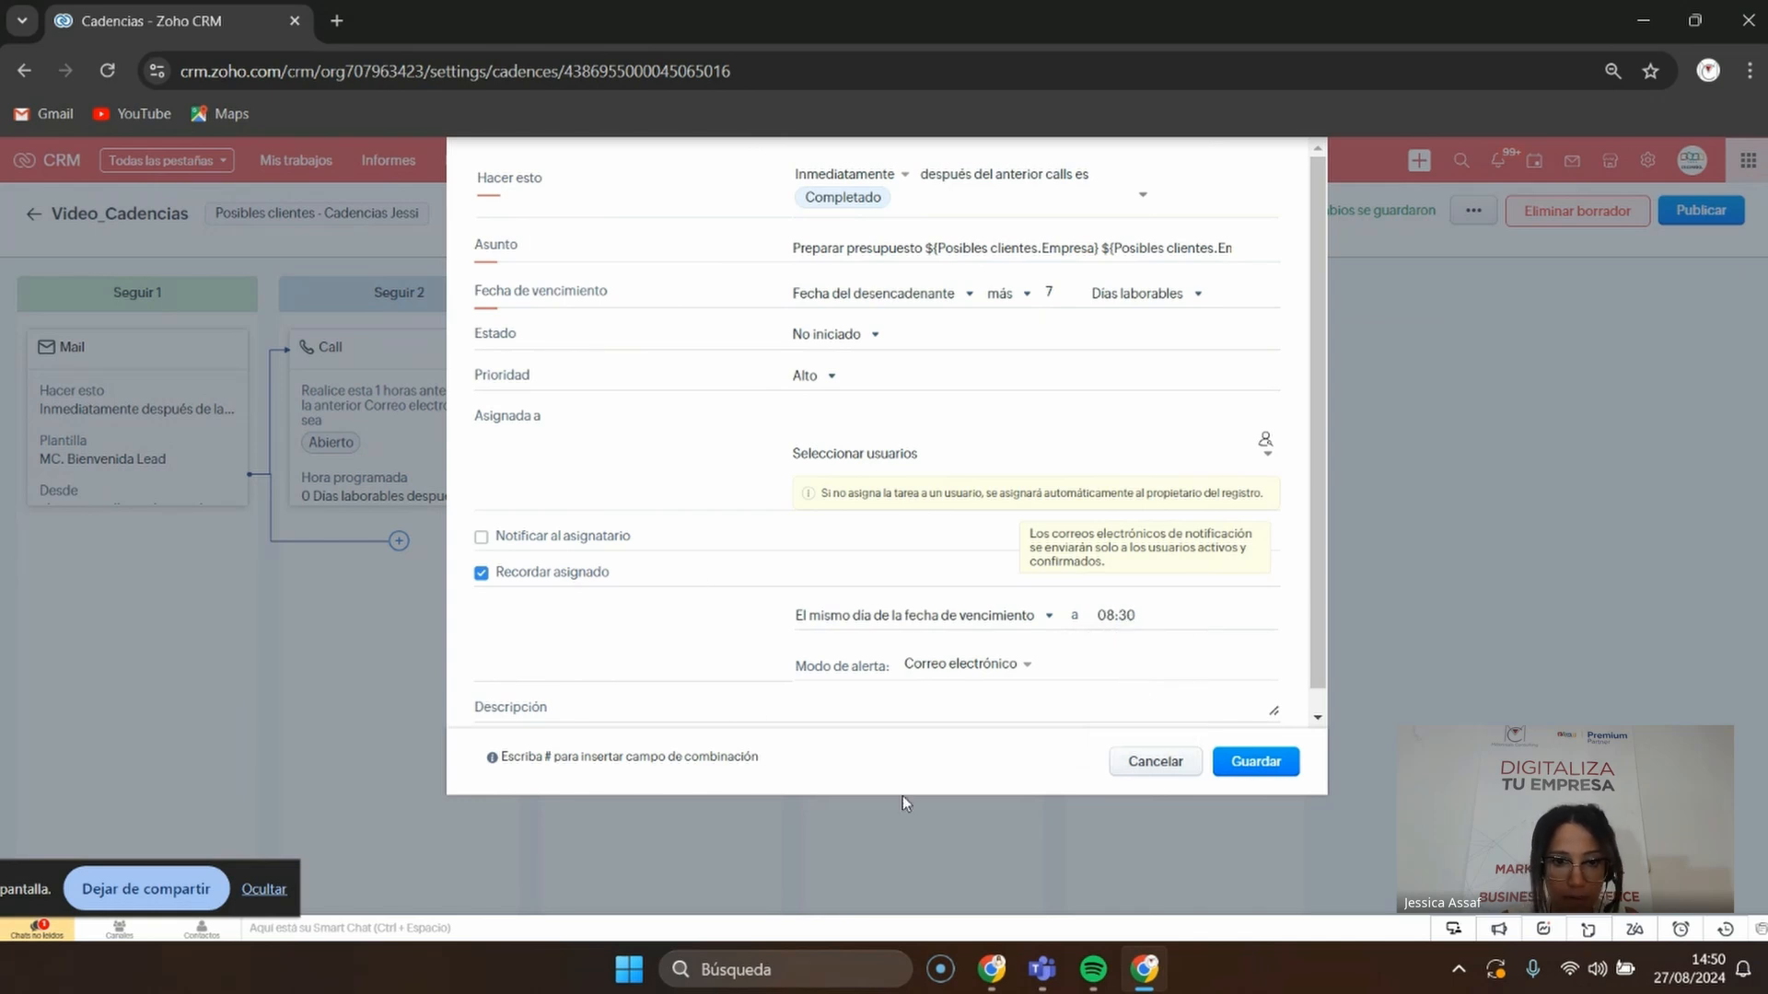
click(962, 664)
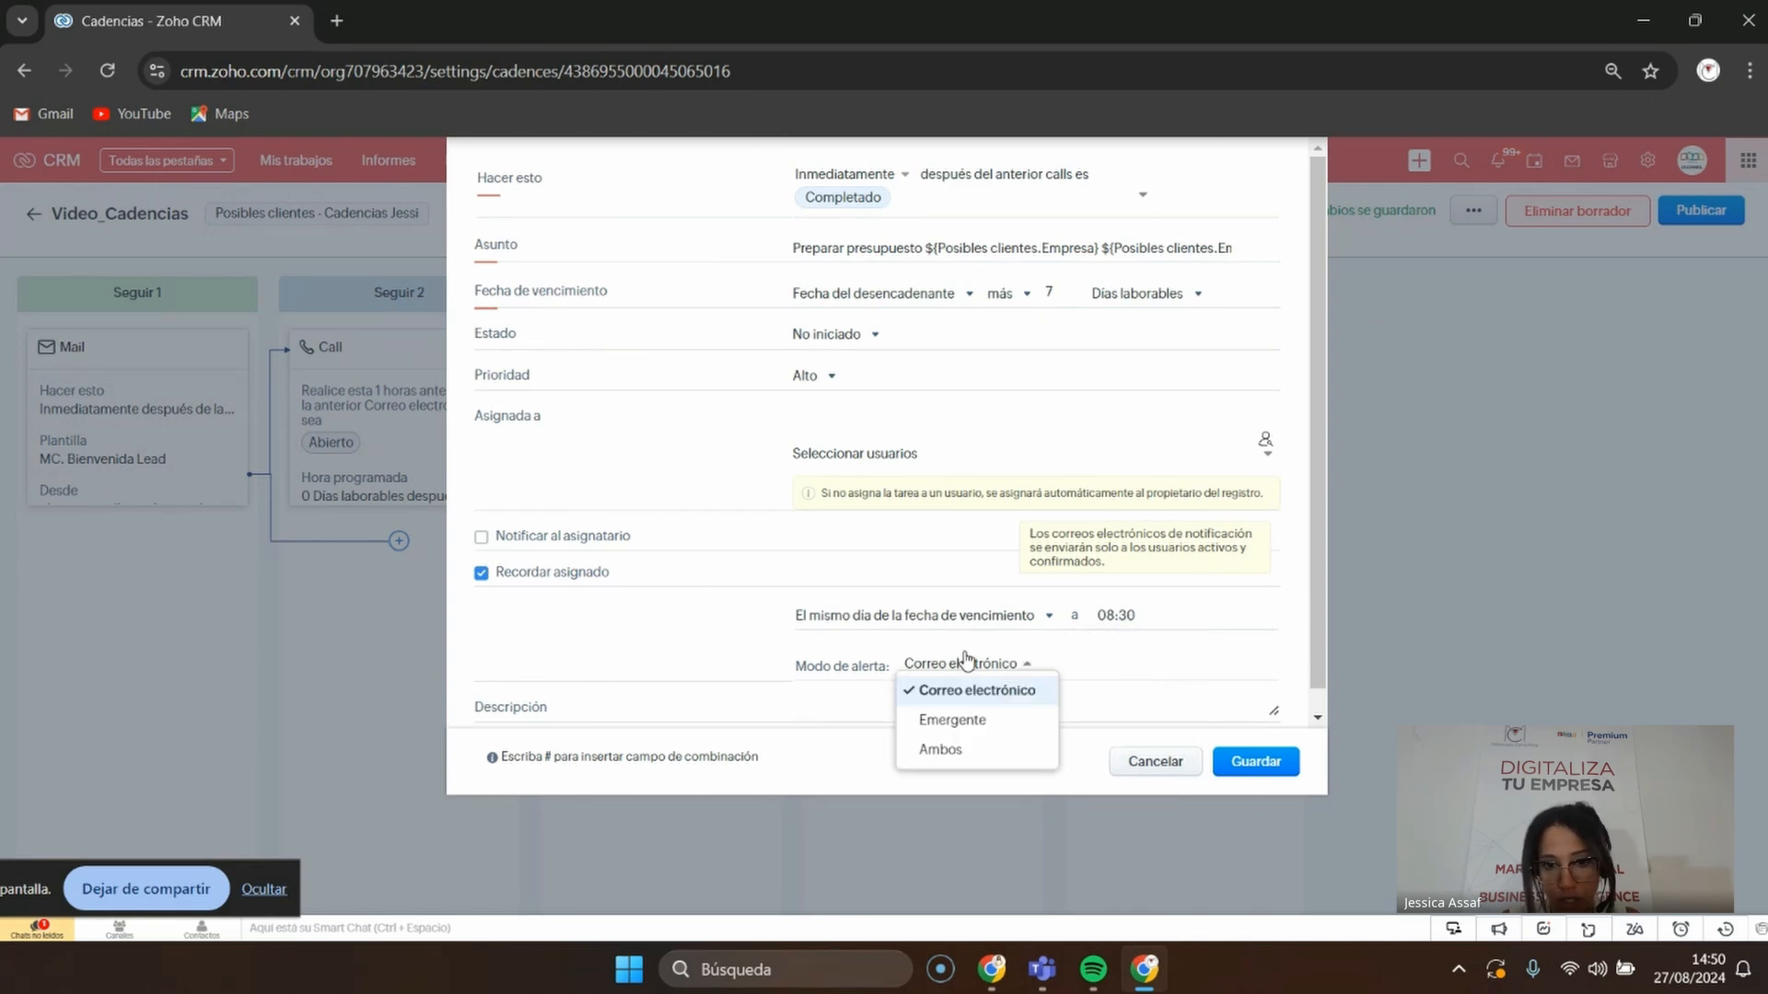
click(953, 748)
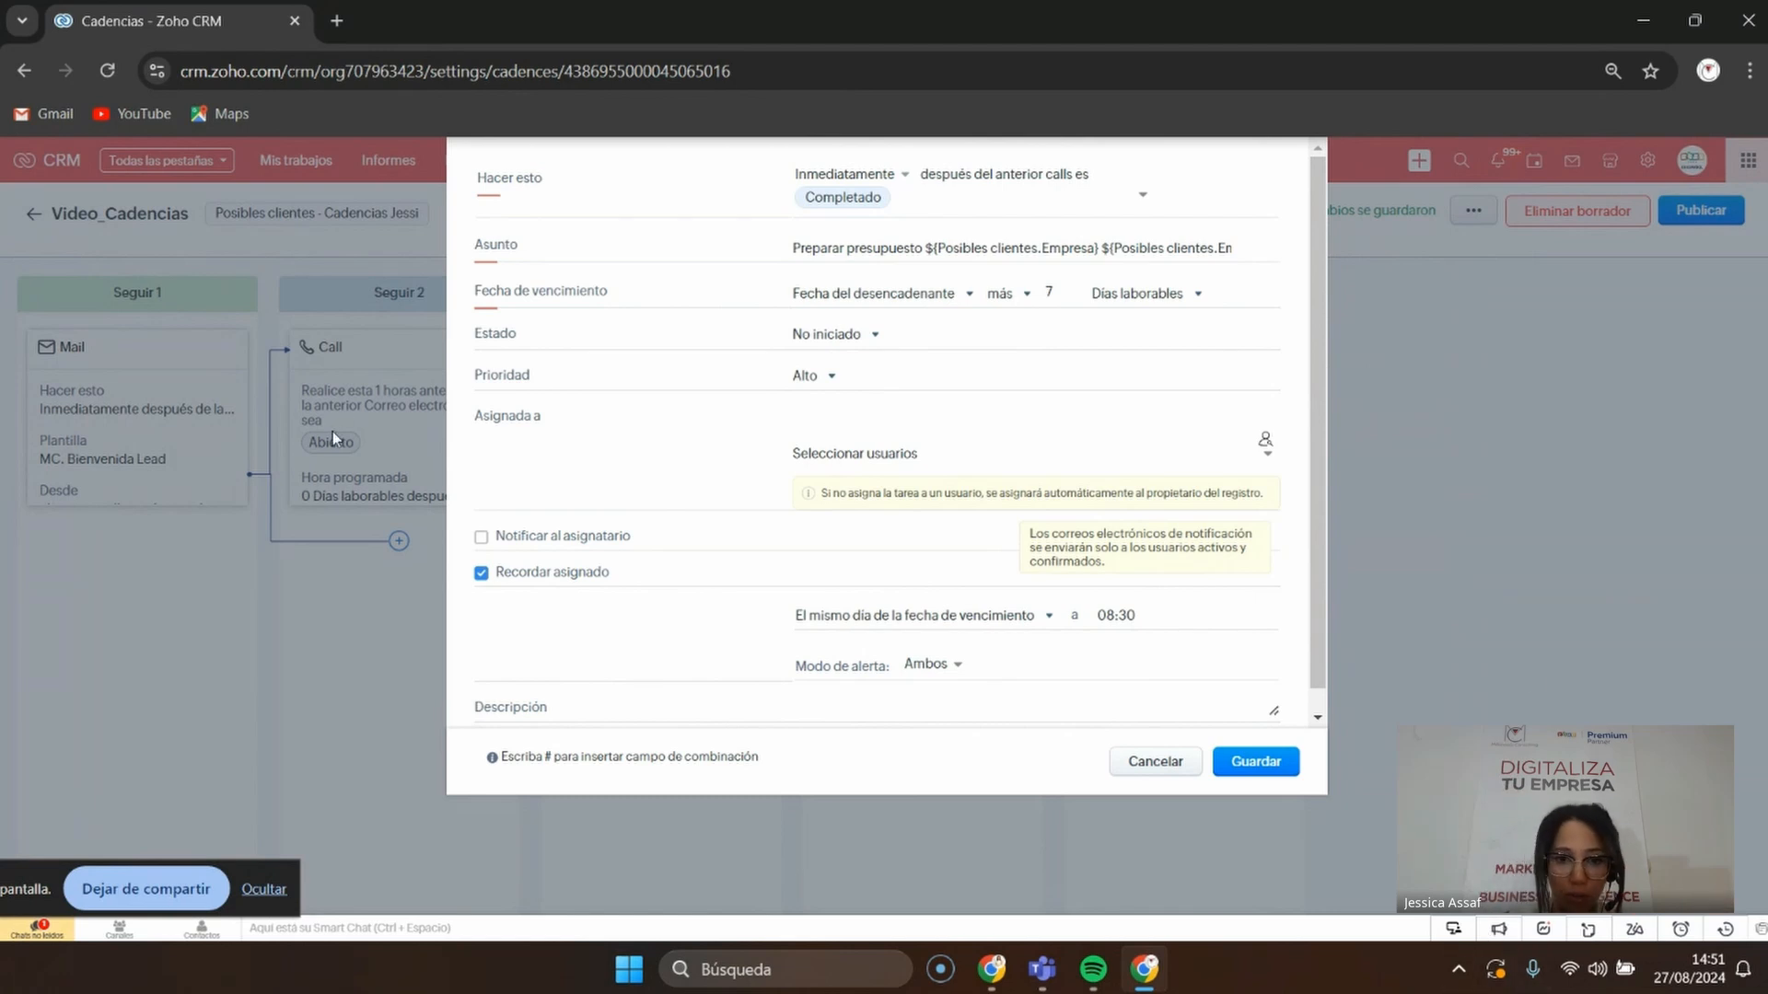
scroll(1001, 661, down, 1)
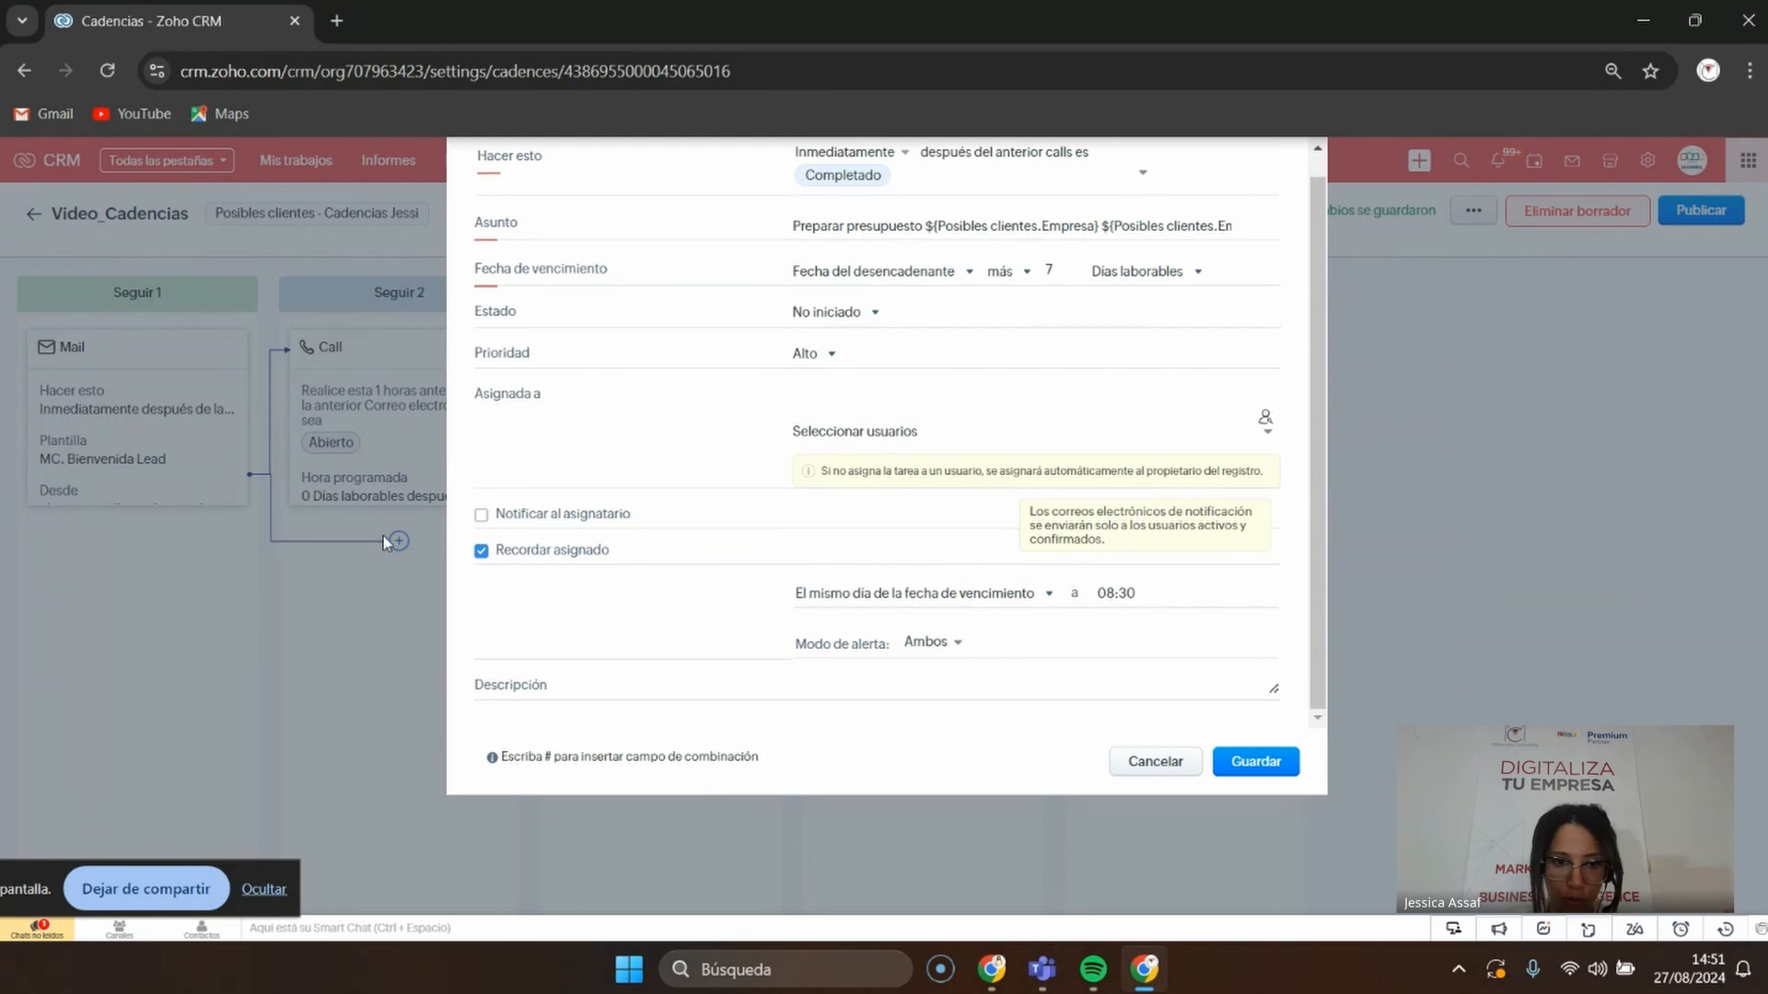
Save the task, then start an email step addressed to the lead's Correo electrónico
click(1252, 770)
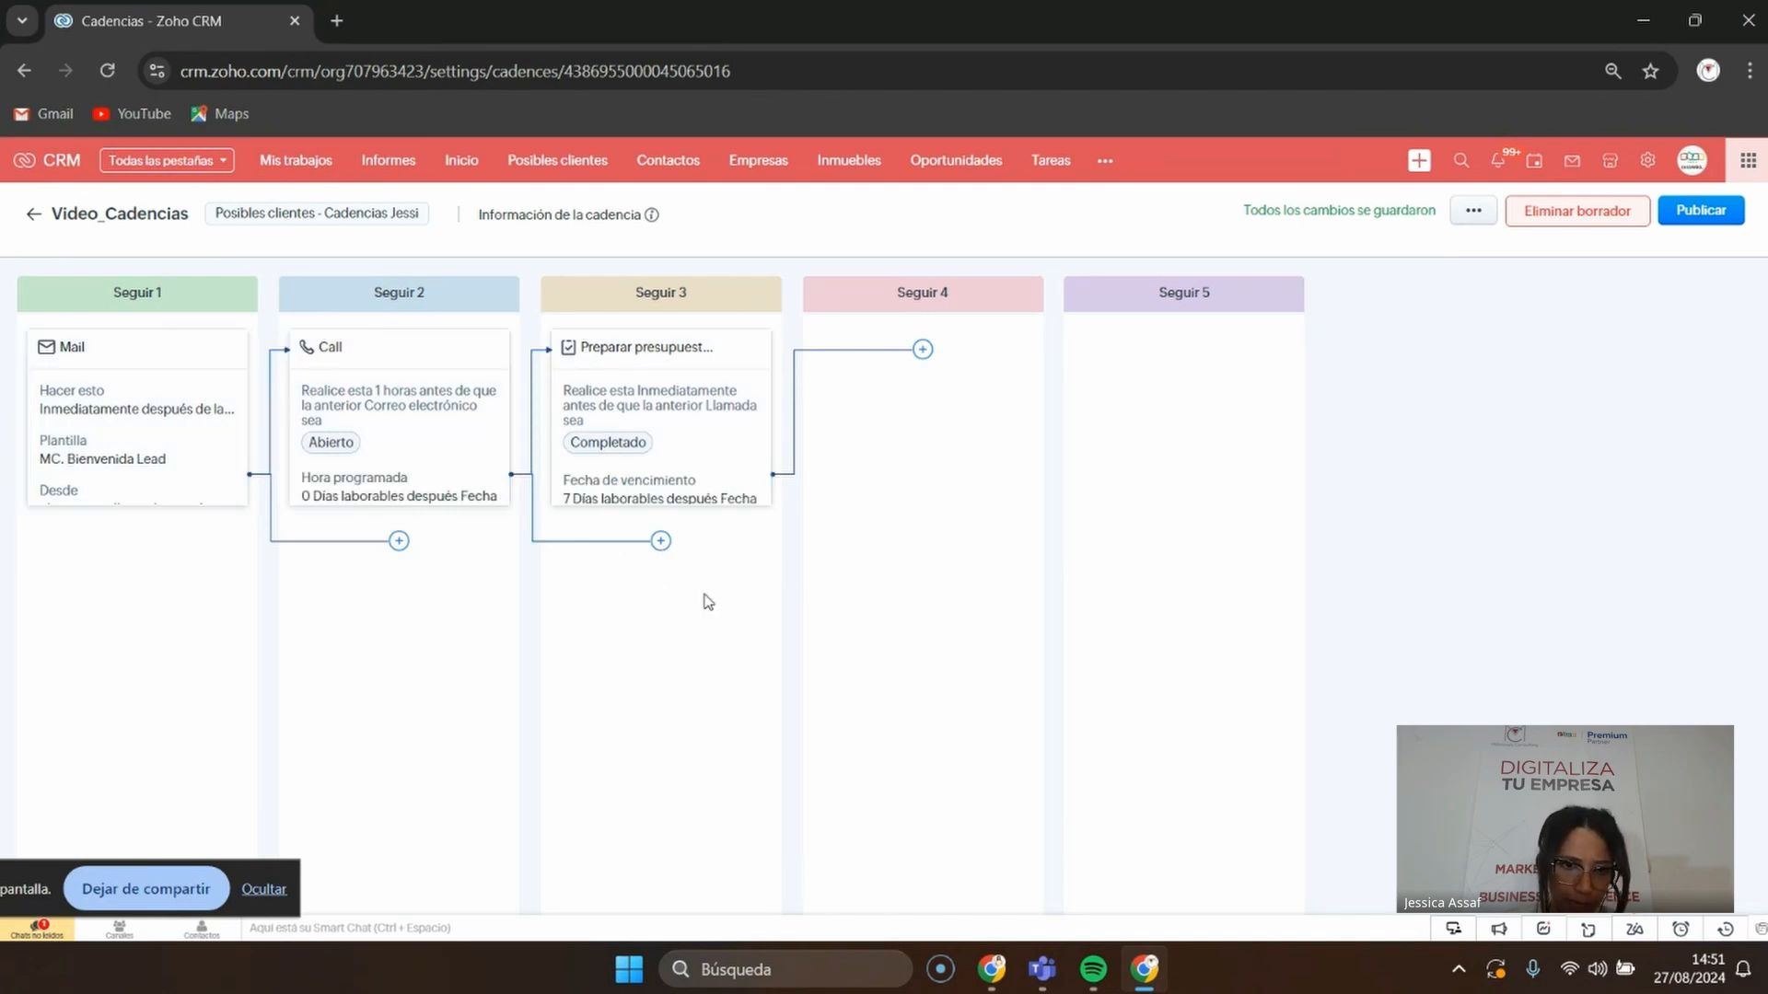
click(661, 543)
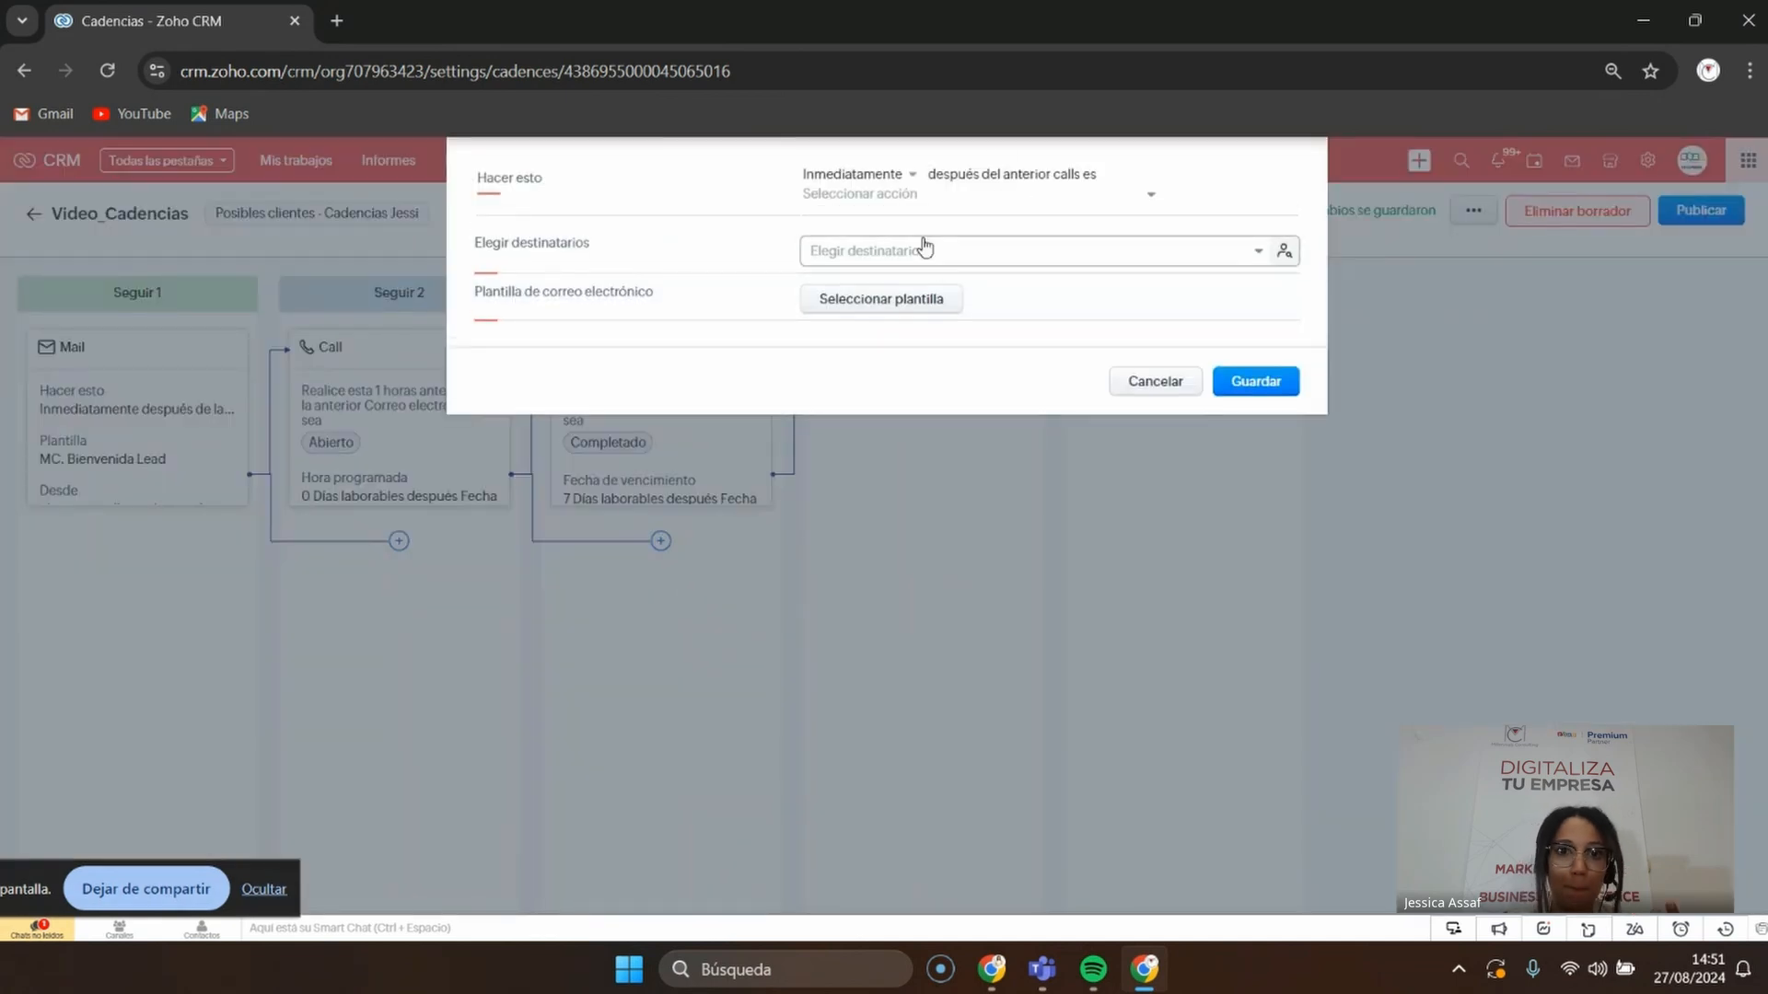
click(1283, 261)
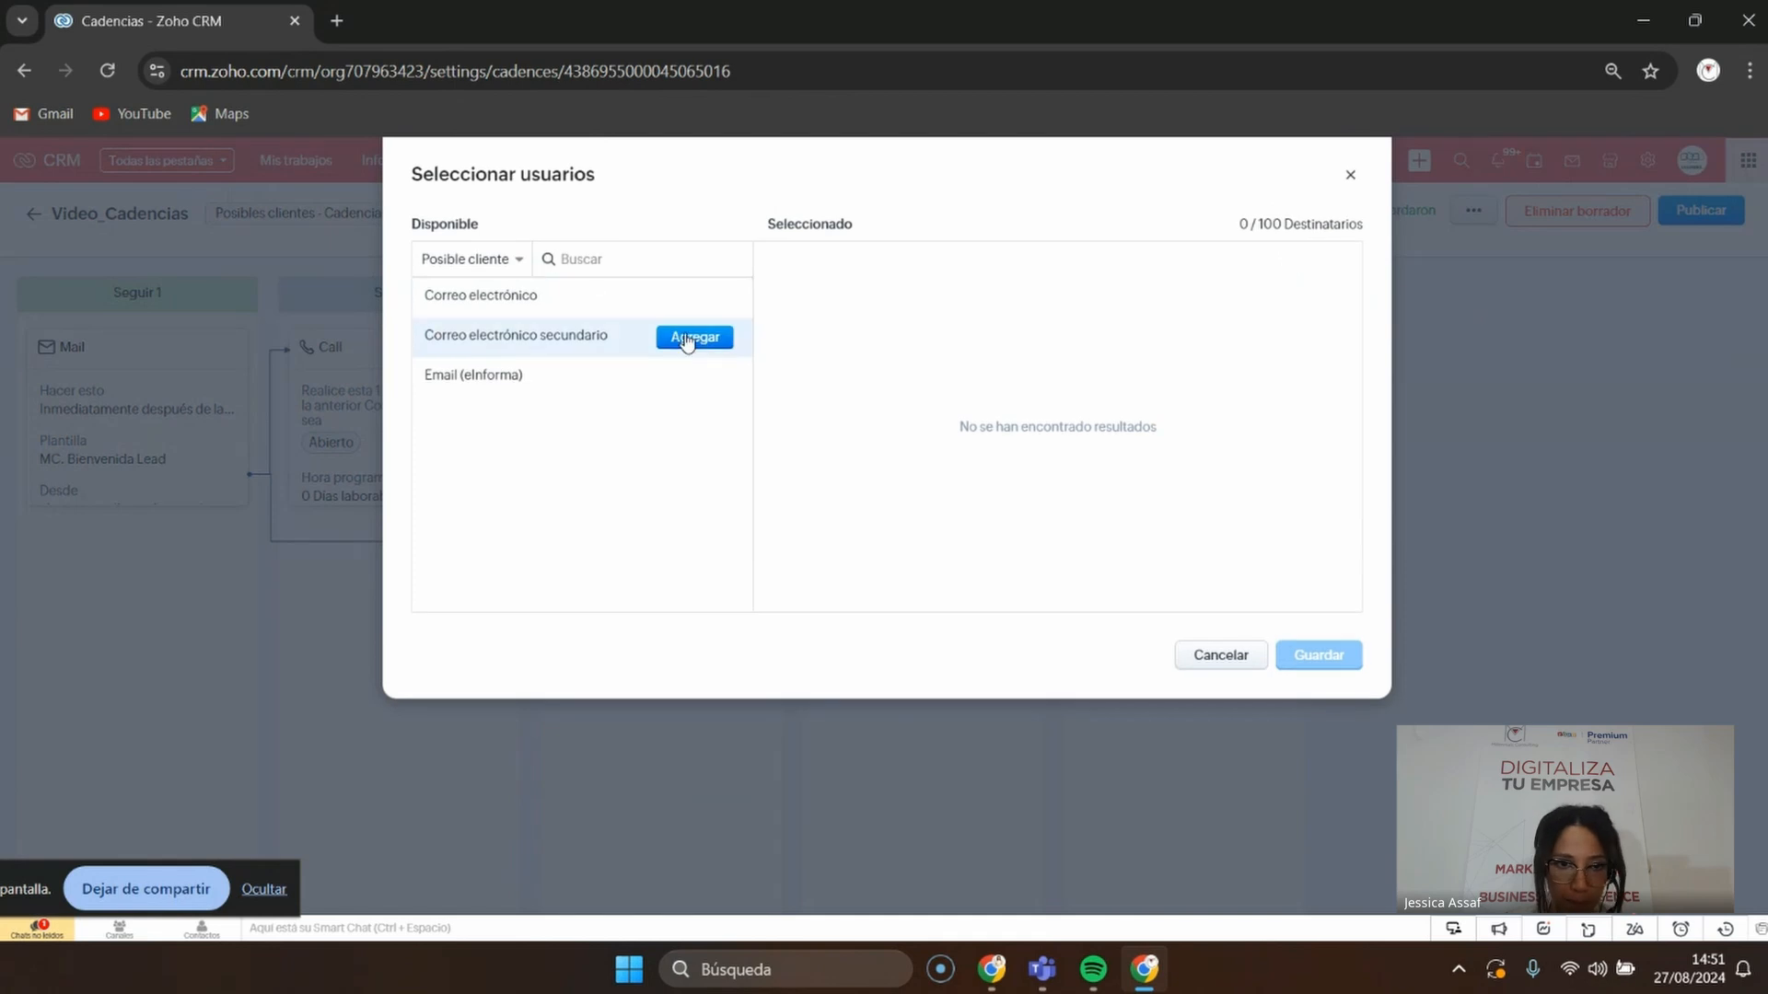
click(709, 296)
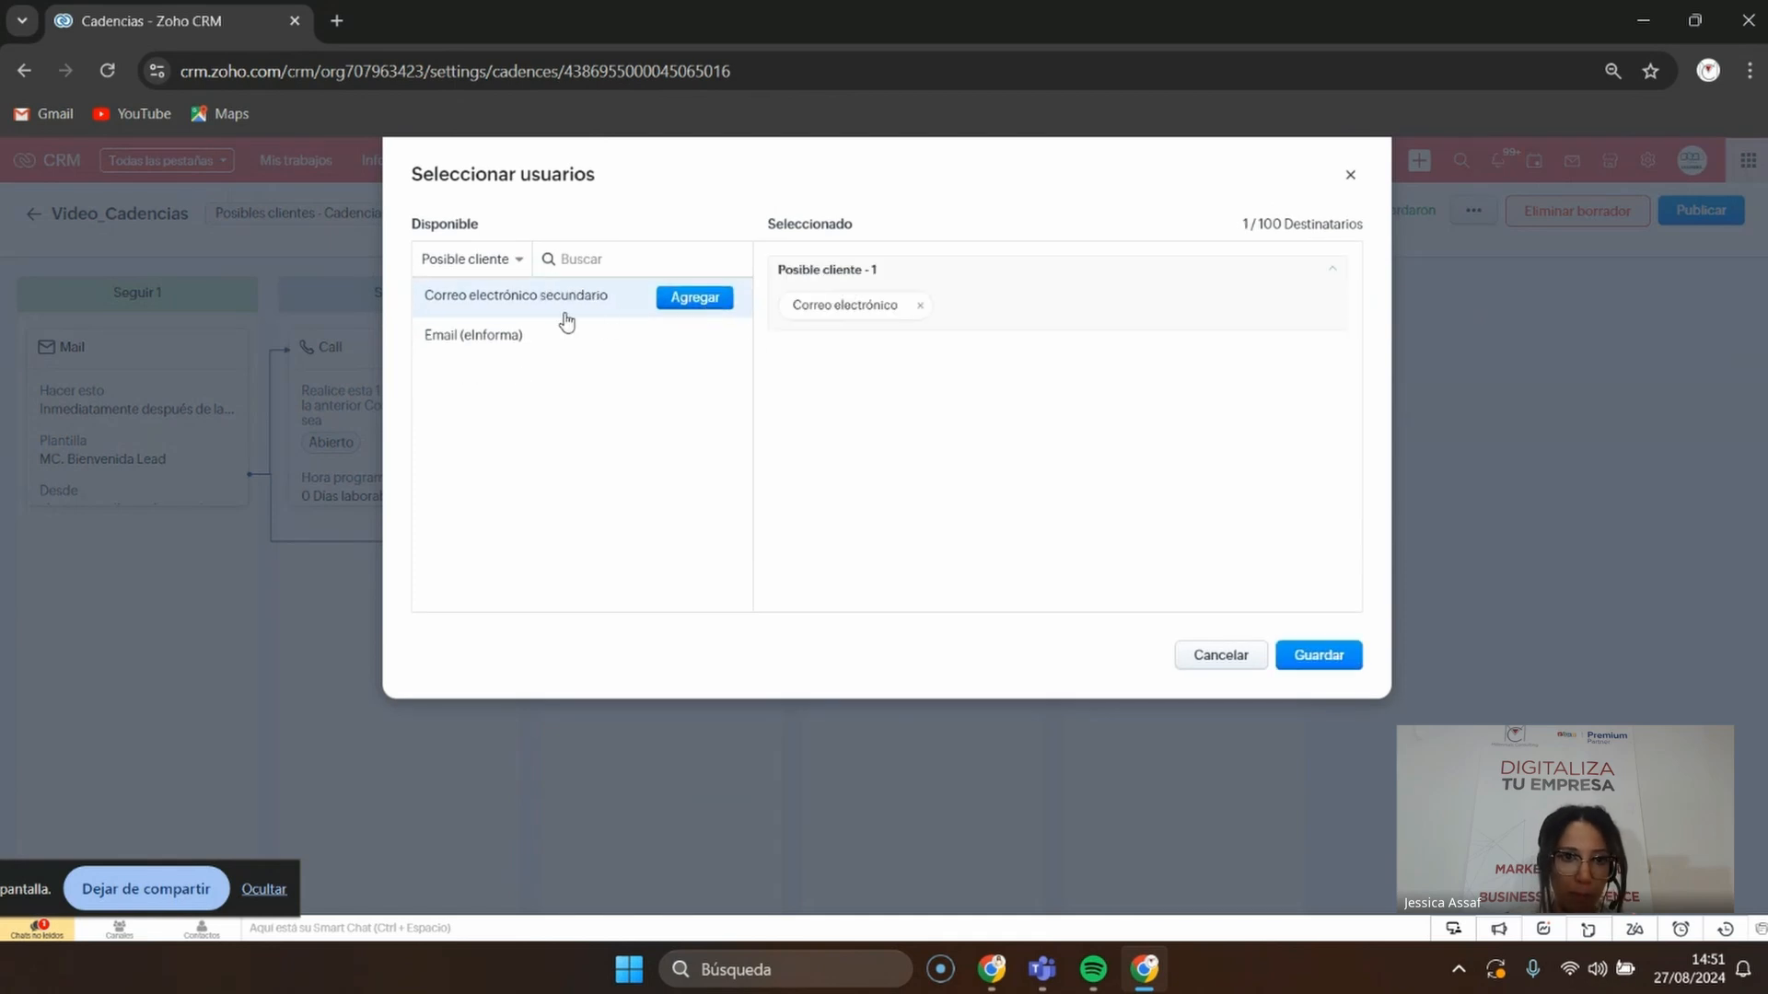
click(1312, 655)
Apply the Plantilla para Lead template to the email step and save it
click(941, 311)
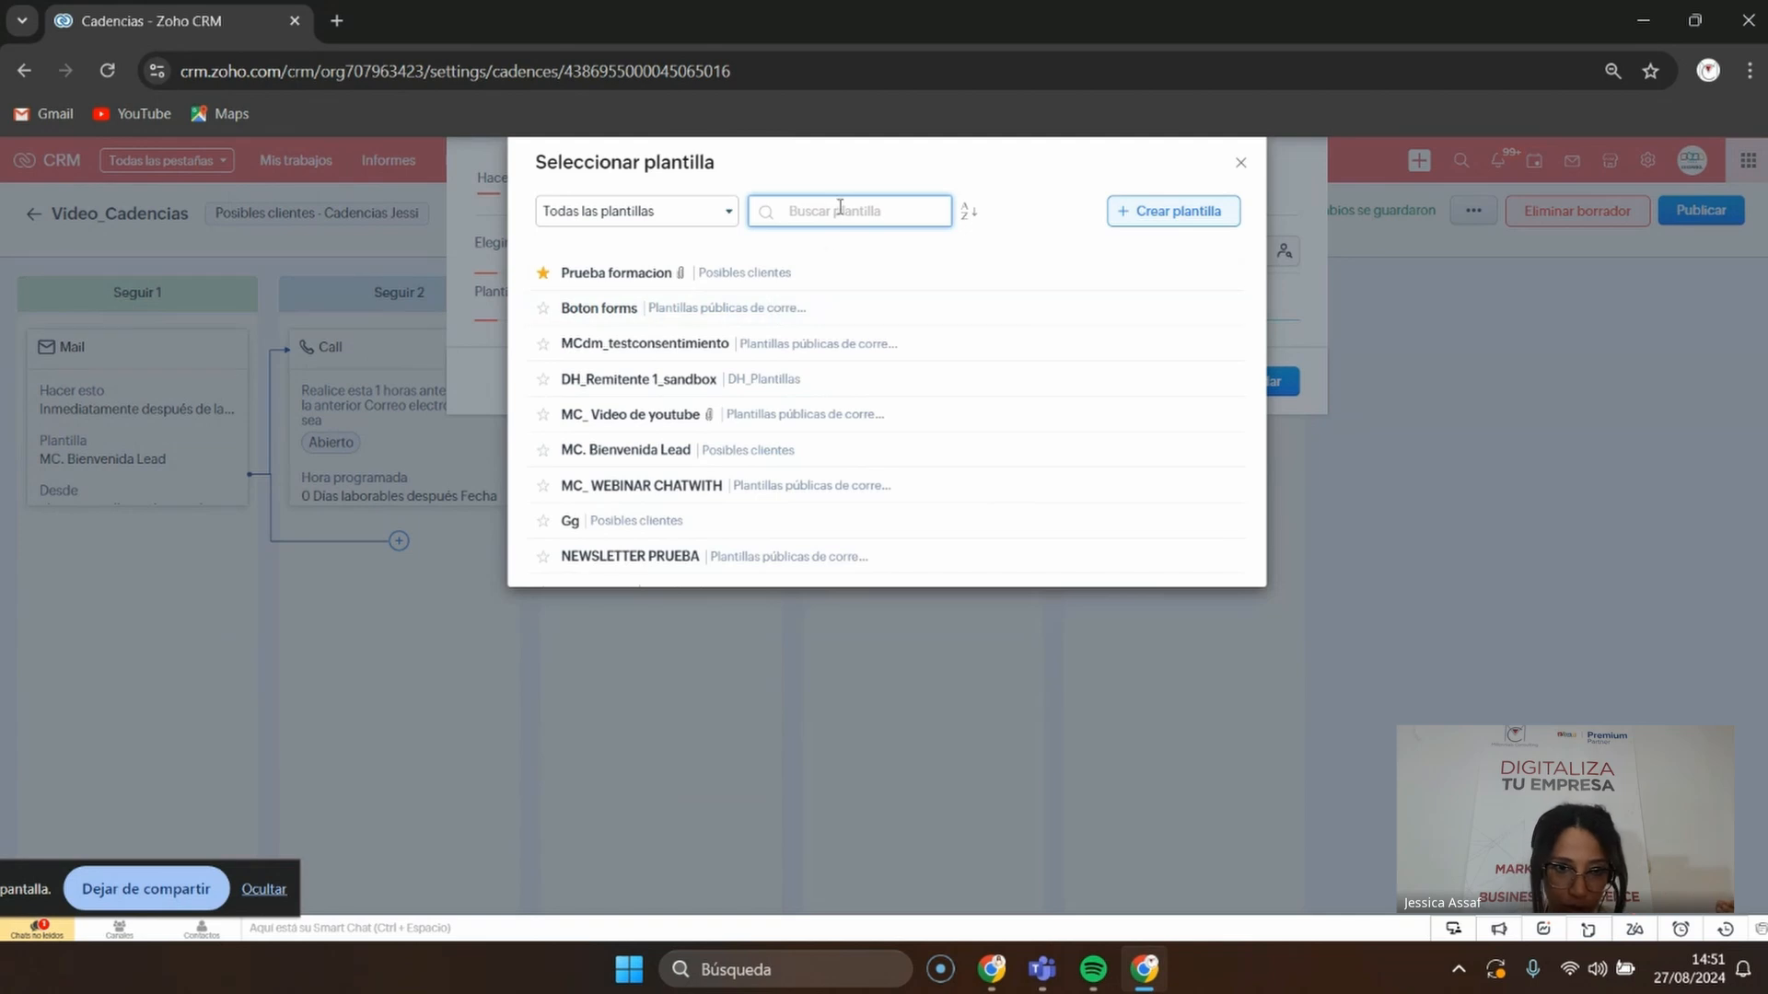
text(grac)
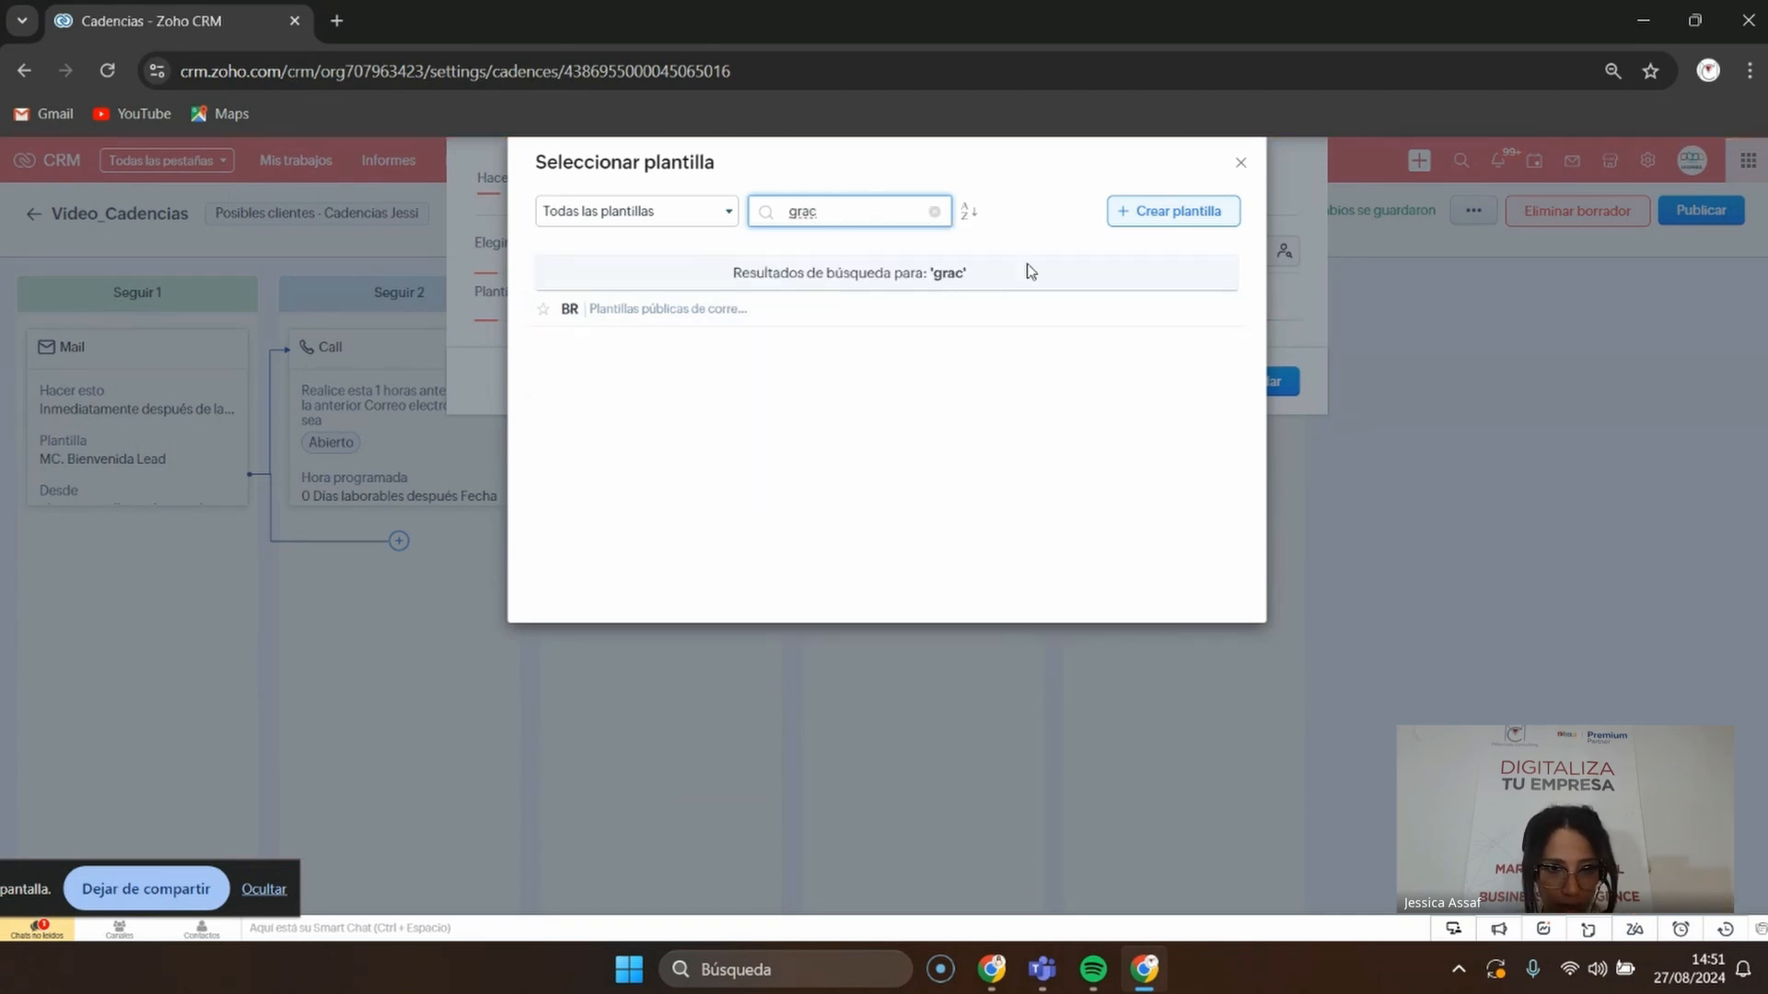
key(BackSpace)
key(BackSpace)
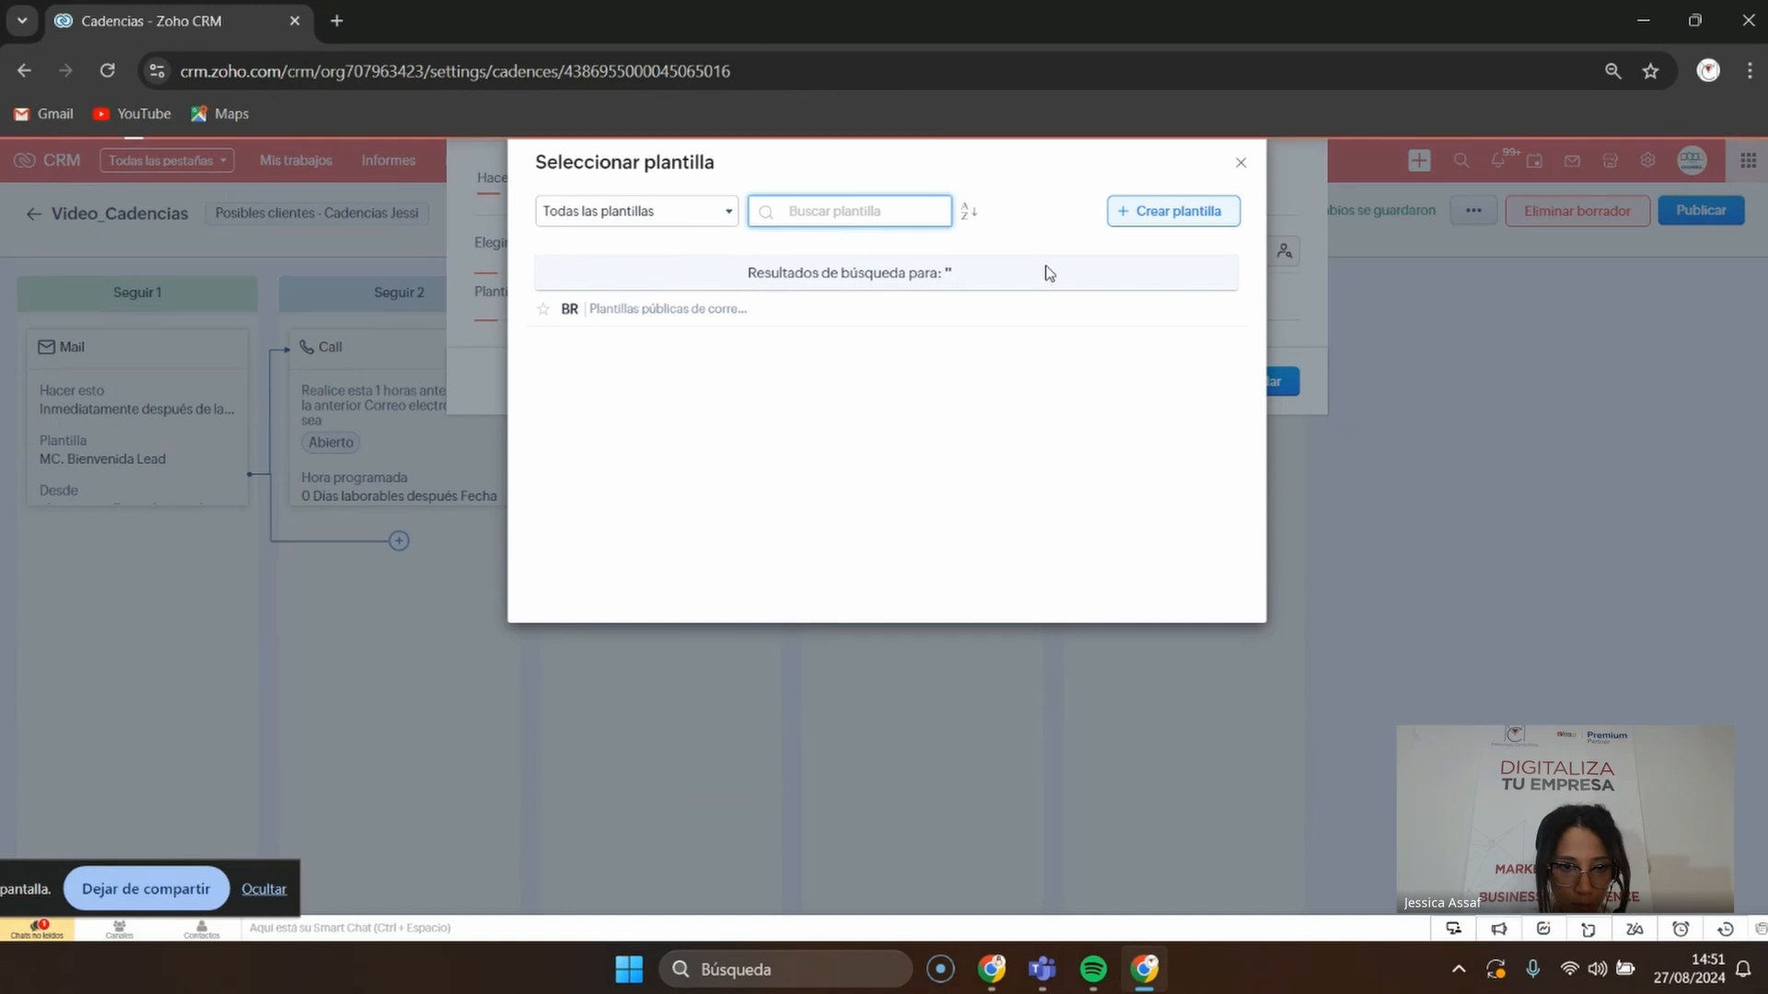
scroll(824, 410, down, 3)
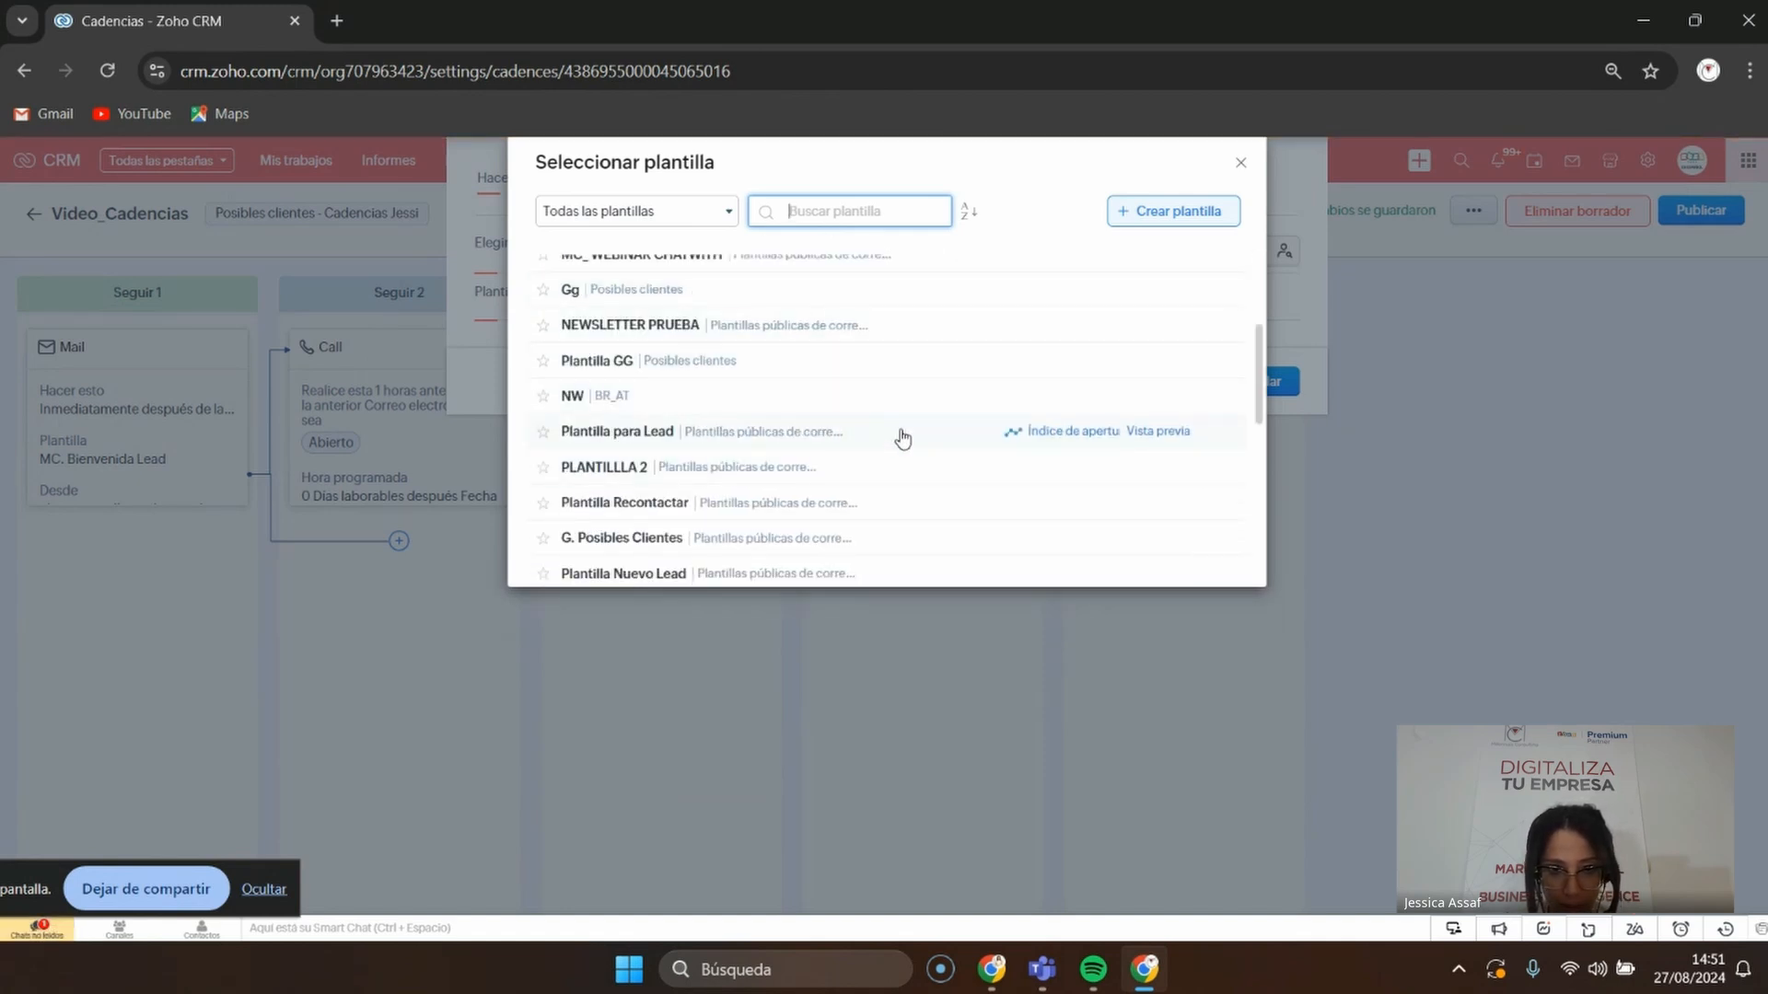
click(857, 432)
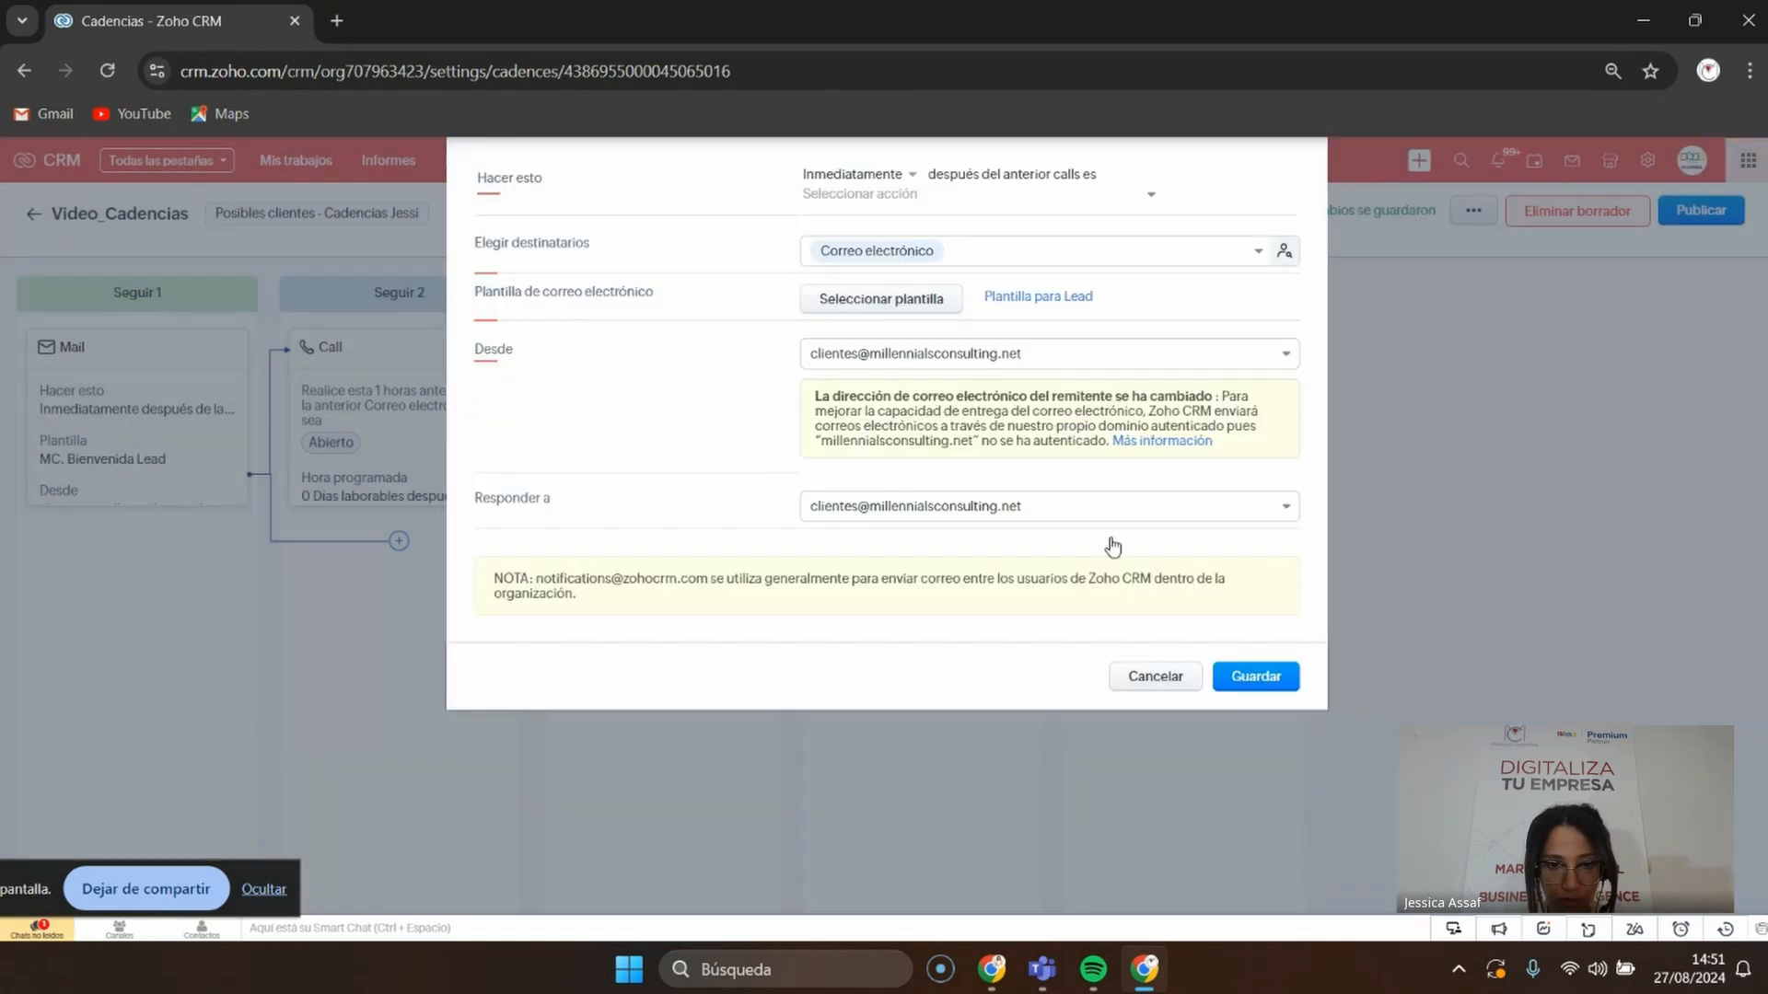
click(1238, 680)
Look over the email step's trigger and Inmediatamente timing choices, then cancel the step dialog
click(827, 215)
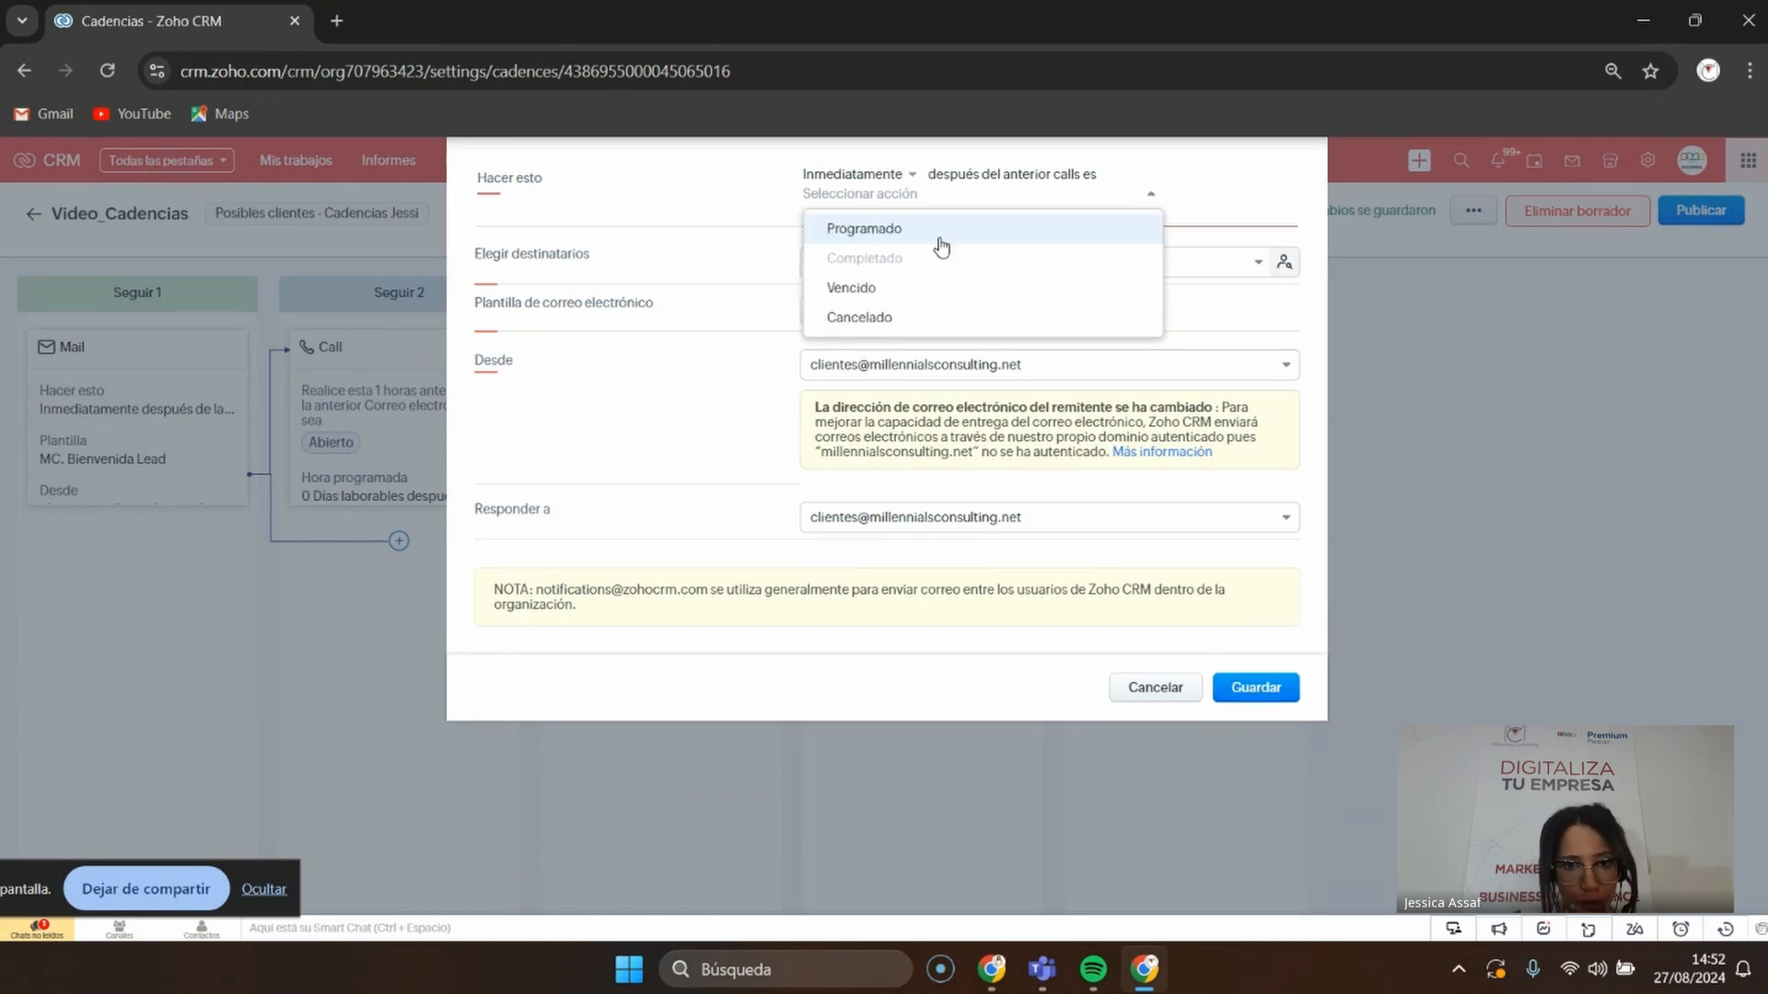
click(646, 226)
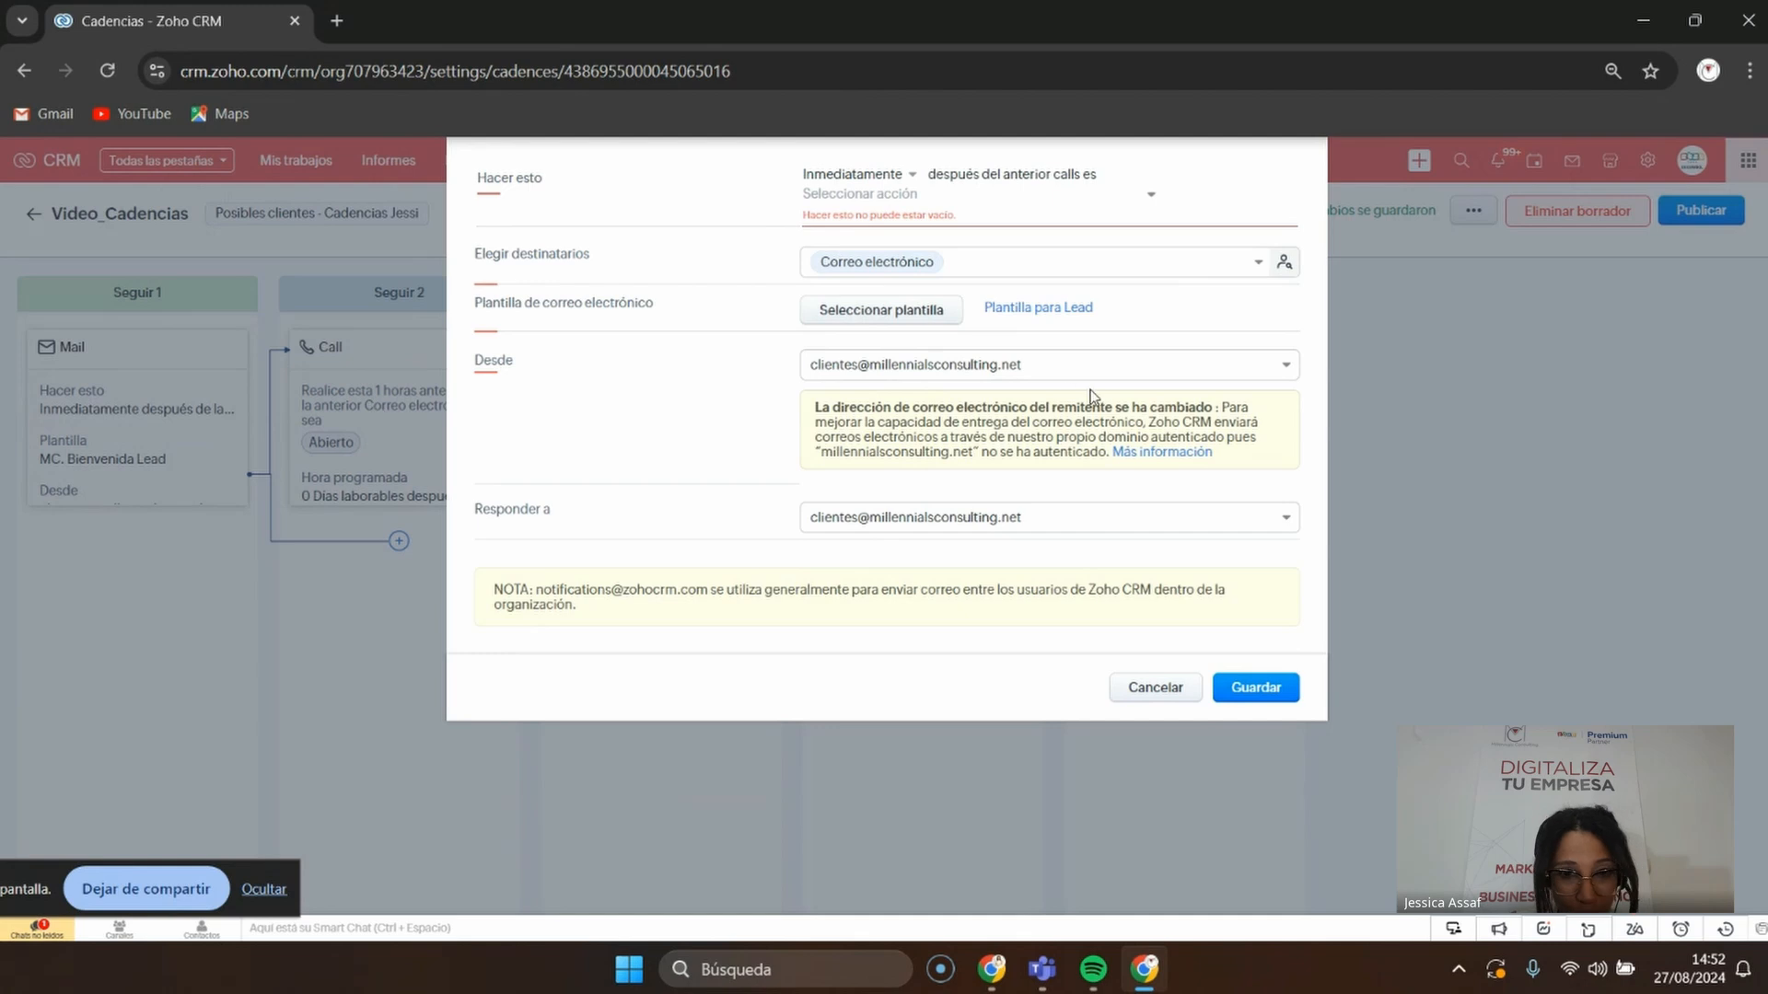
click(882, 180)
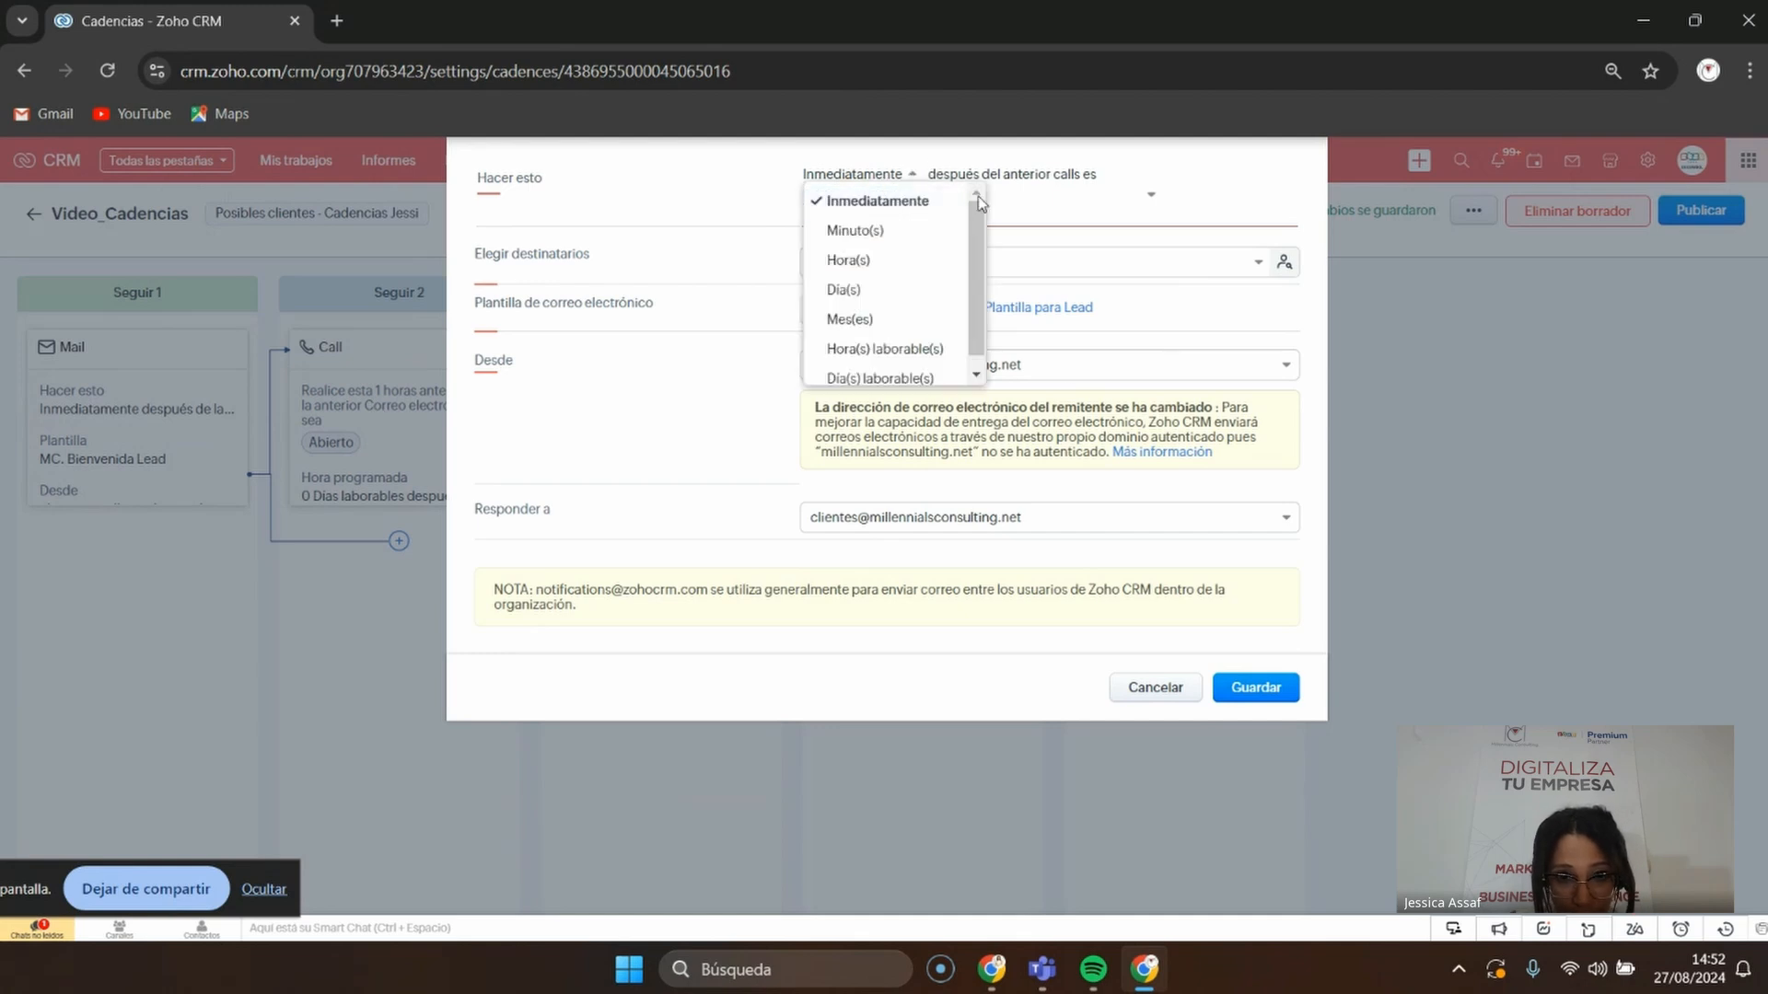
click(1081, 229)
click(854, 195)
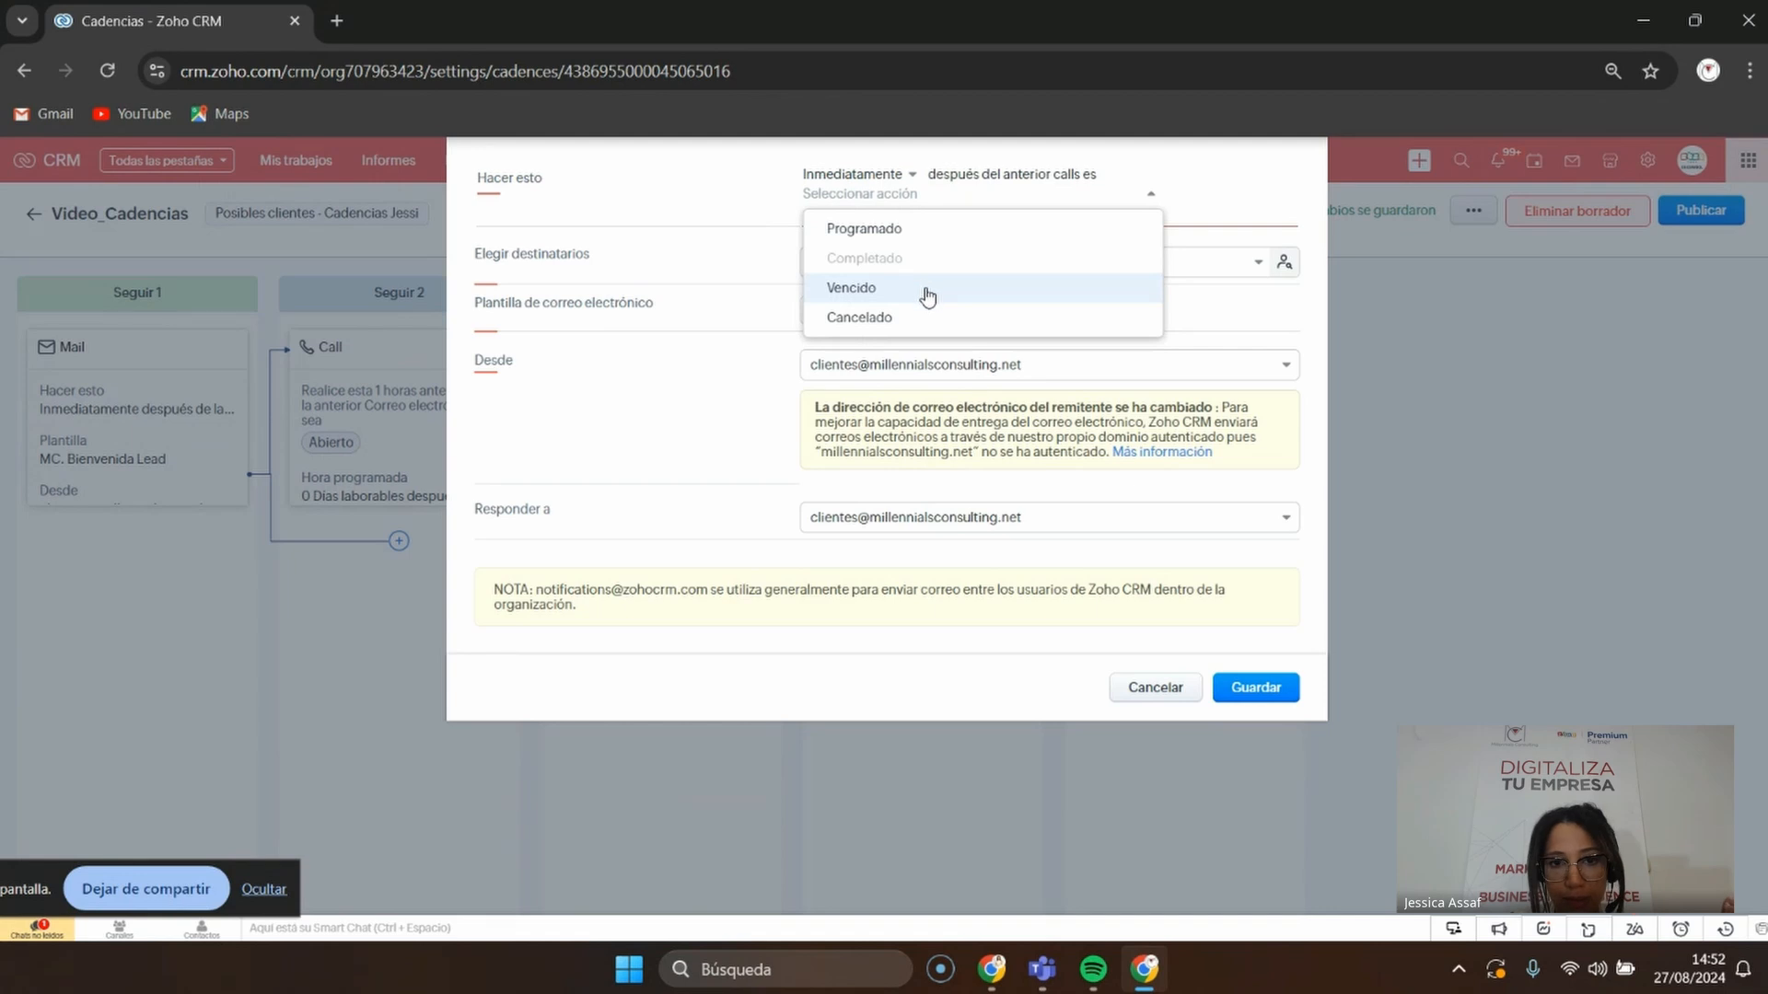
click(708, 255)
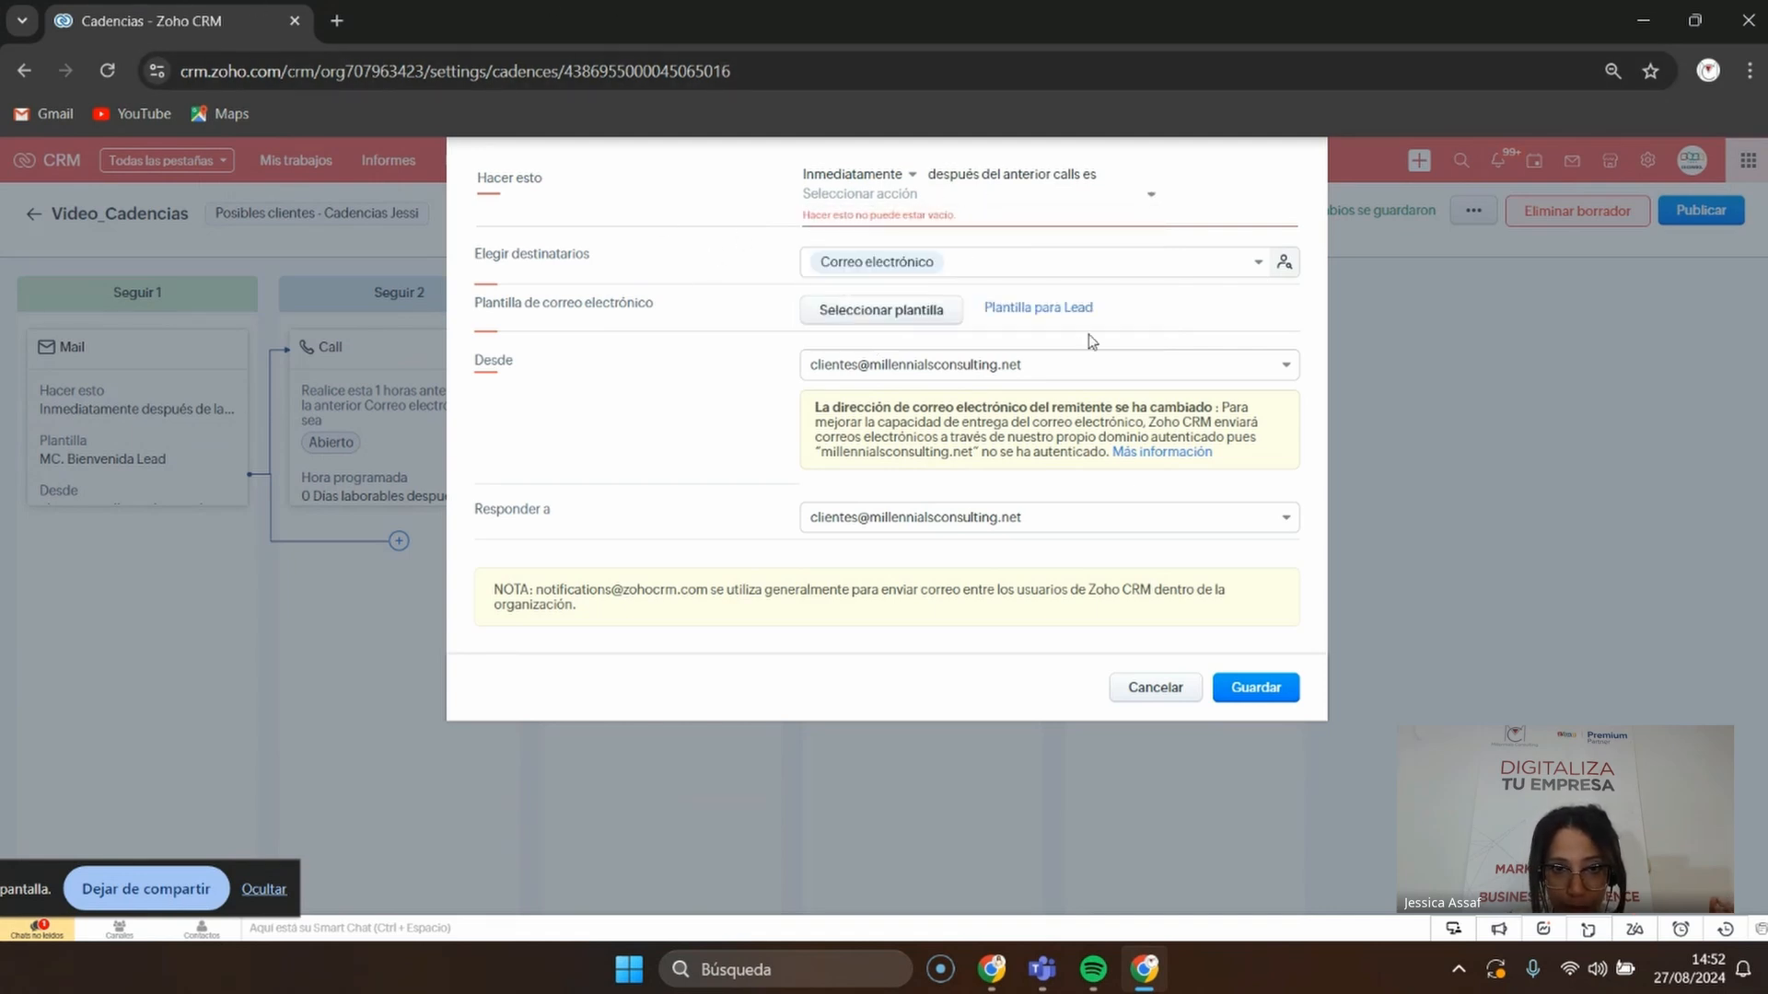
click(911, 175)
click(675, 281)
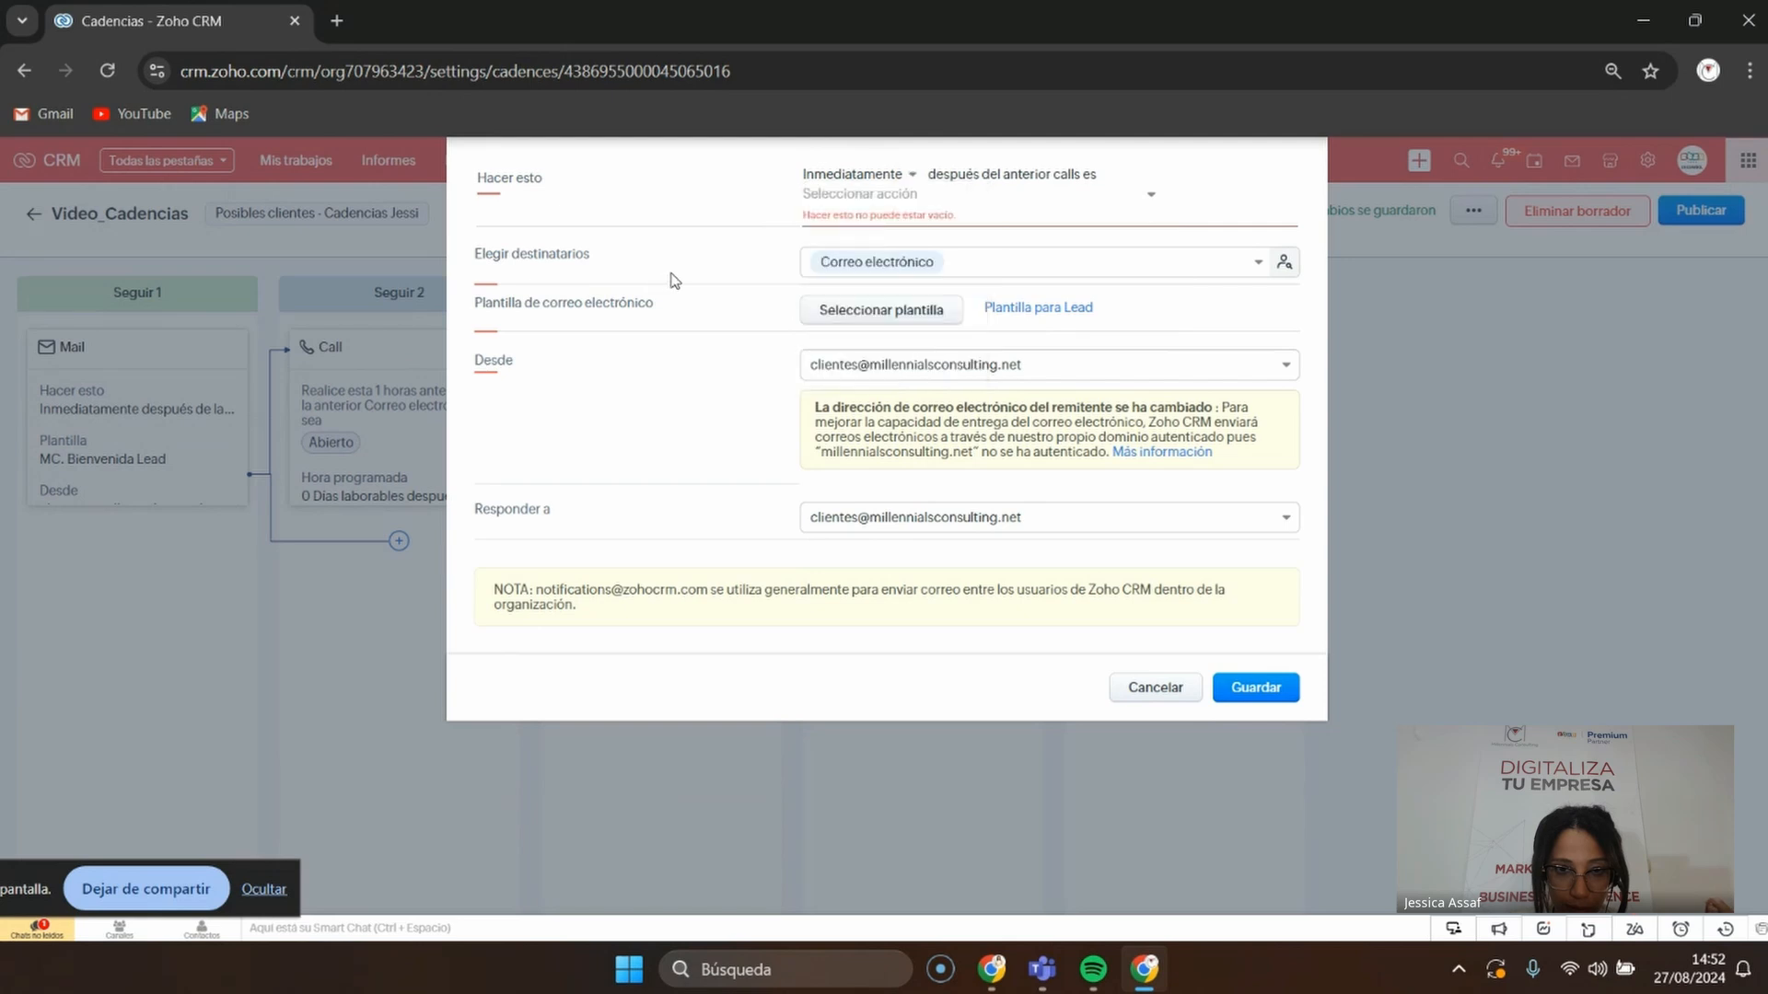
click(912, 176)
click(1151, 690)
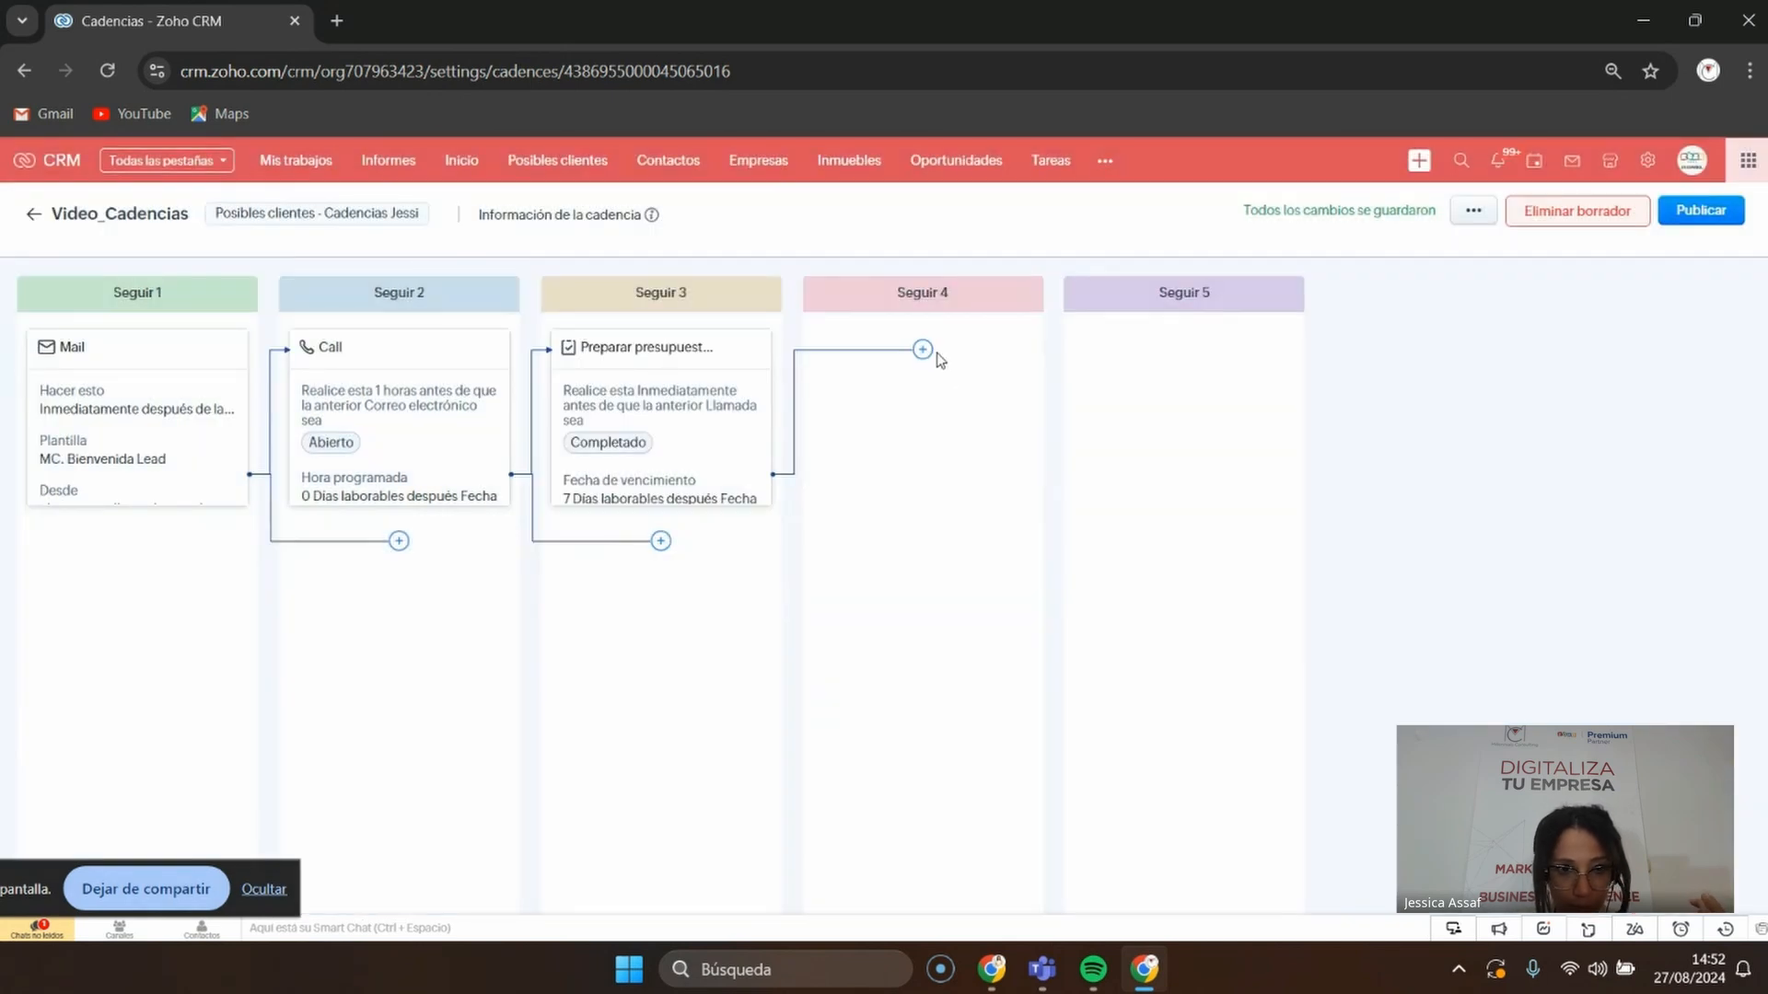
Add a Seguir 4 email to Correo electrónico using MC_ Video de youtube, triggered on task En curso
click(923, 349)
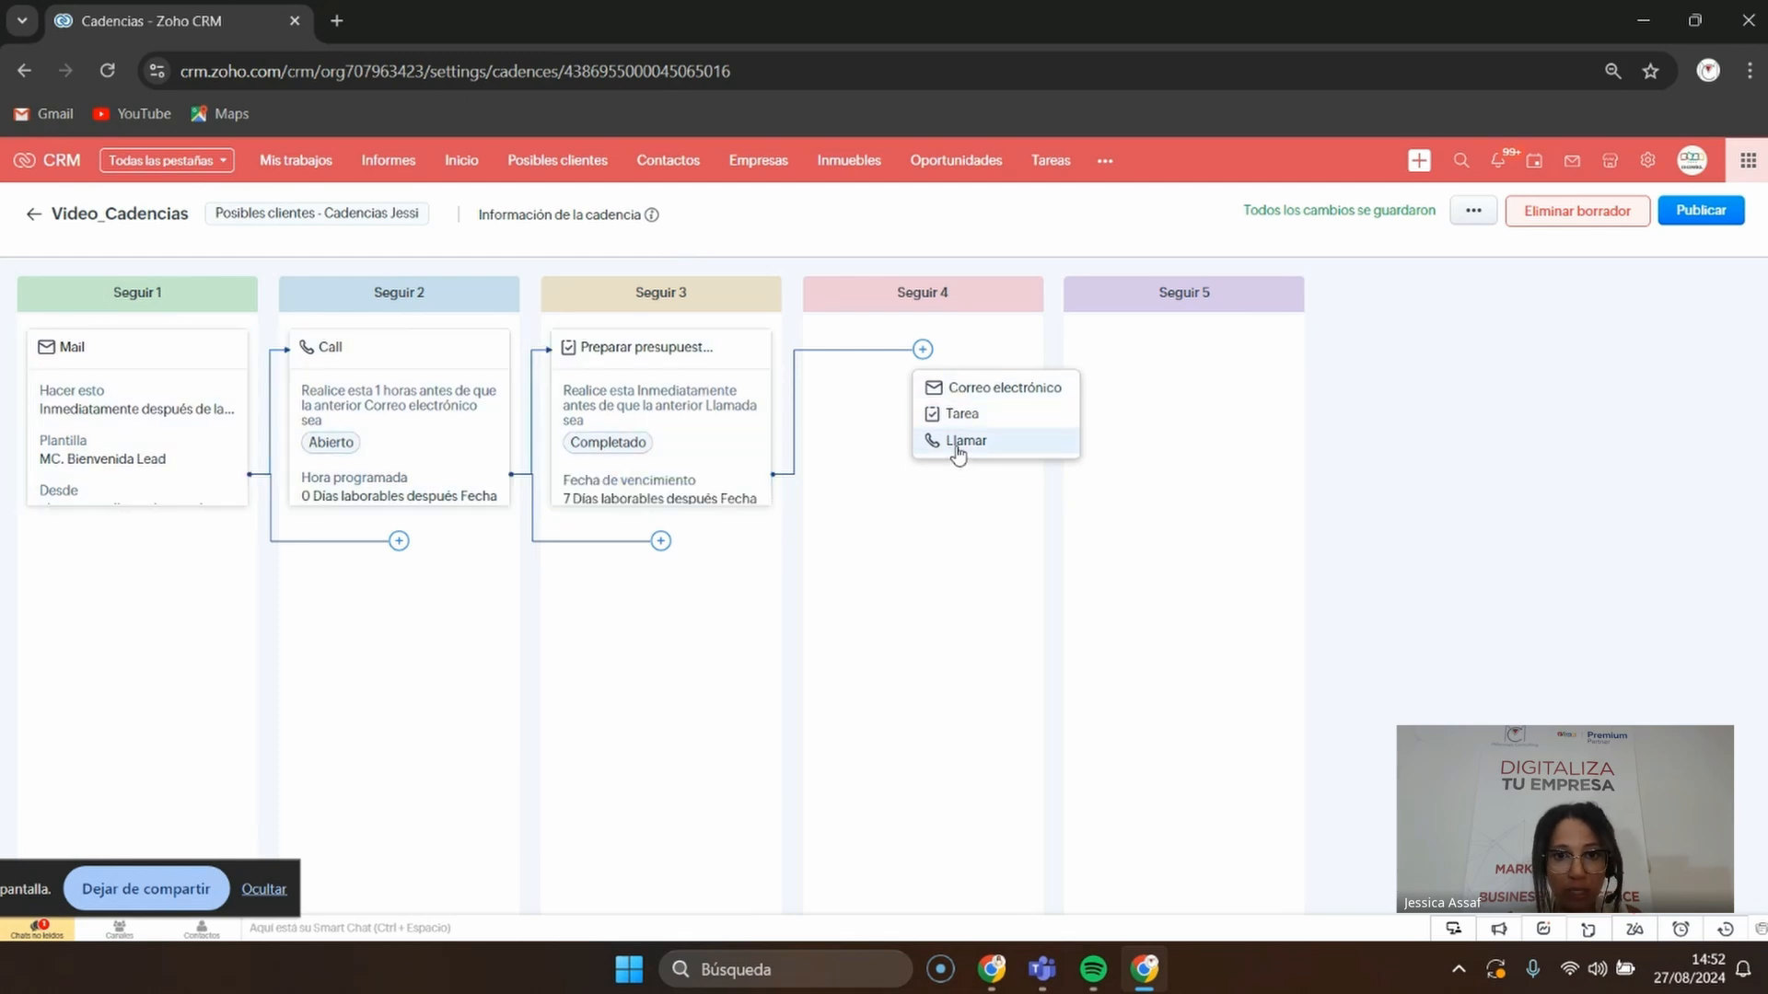
click(977, 388)
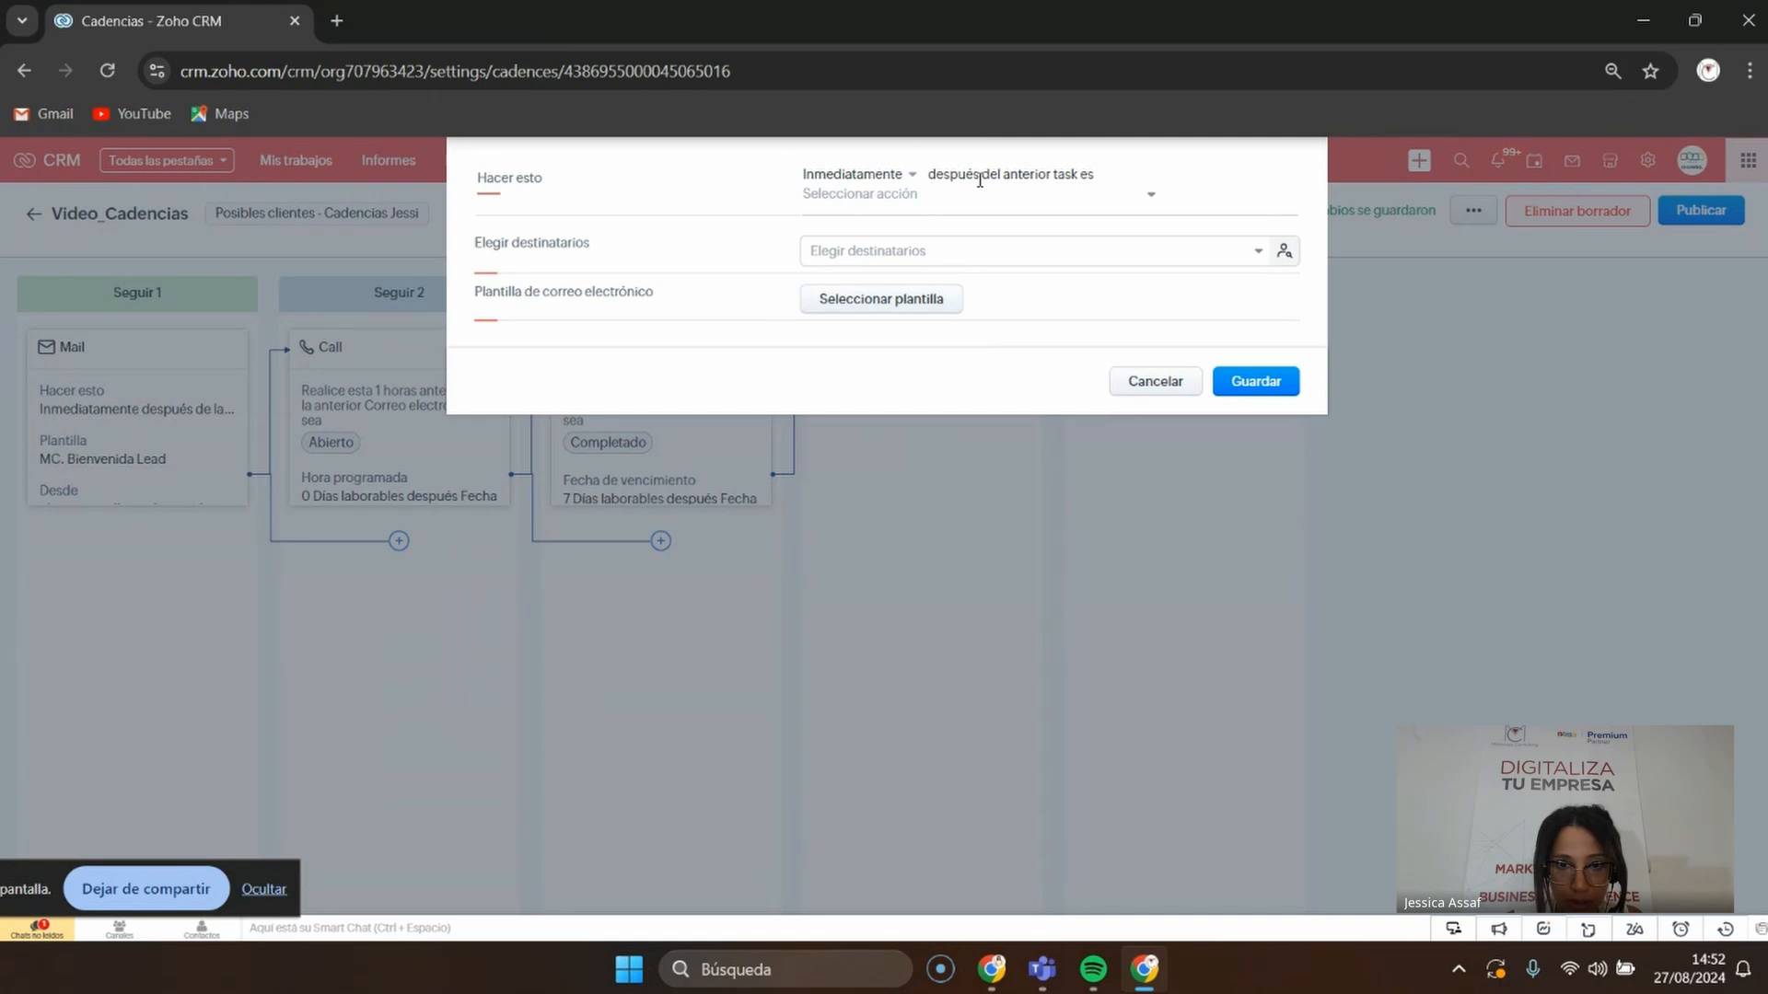
click(1148, 193)
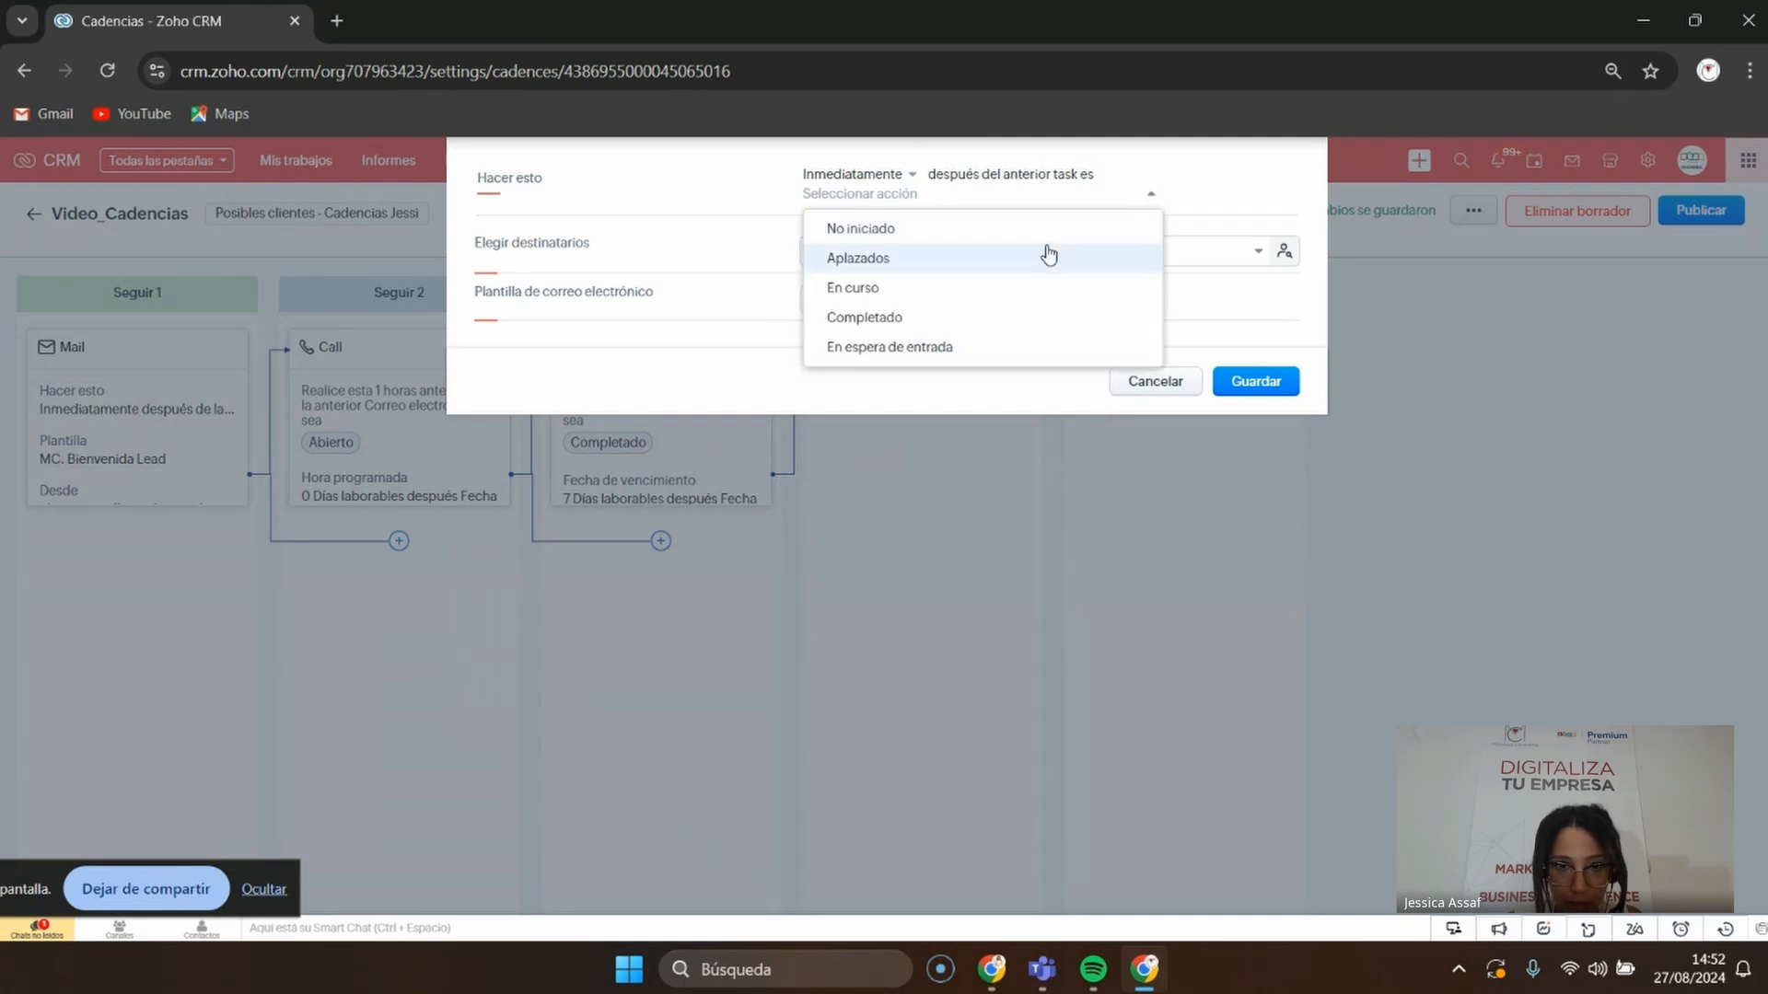
click(930, 289)
click(705, 230)
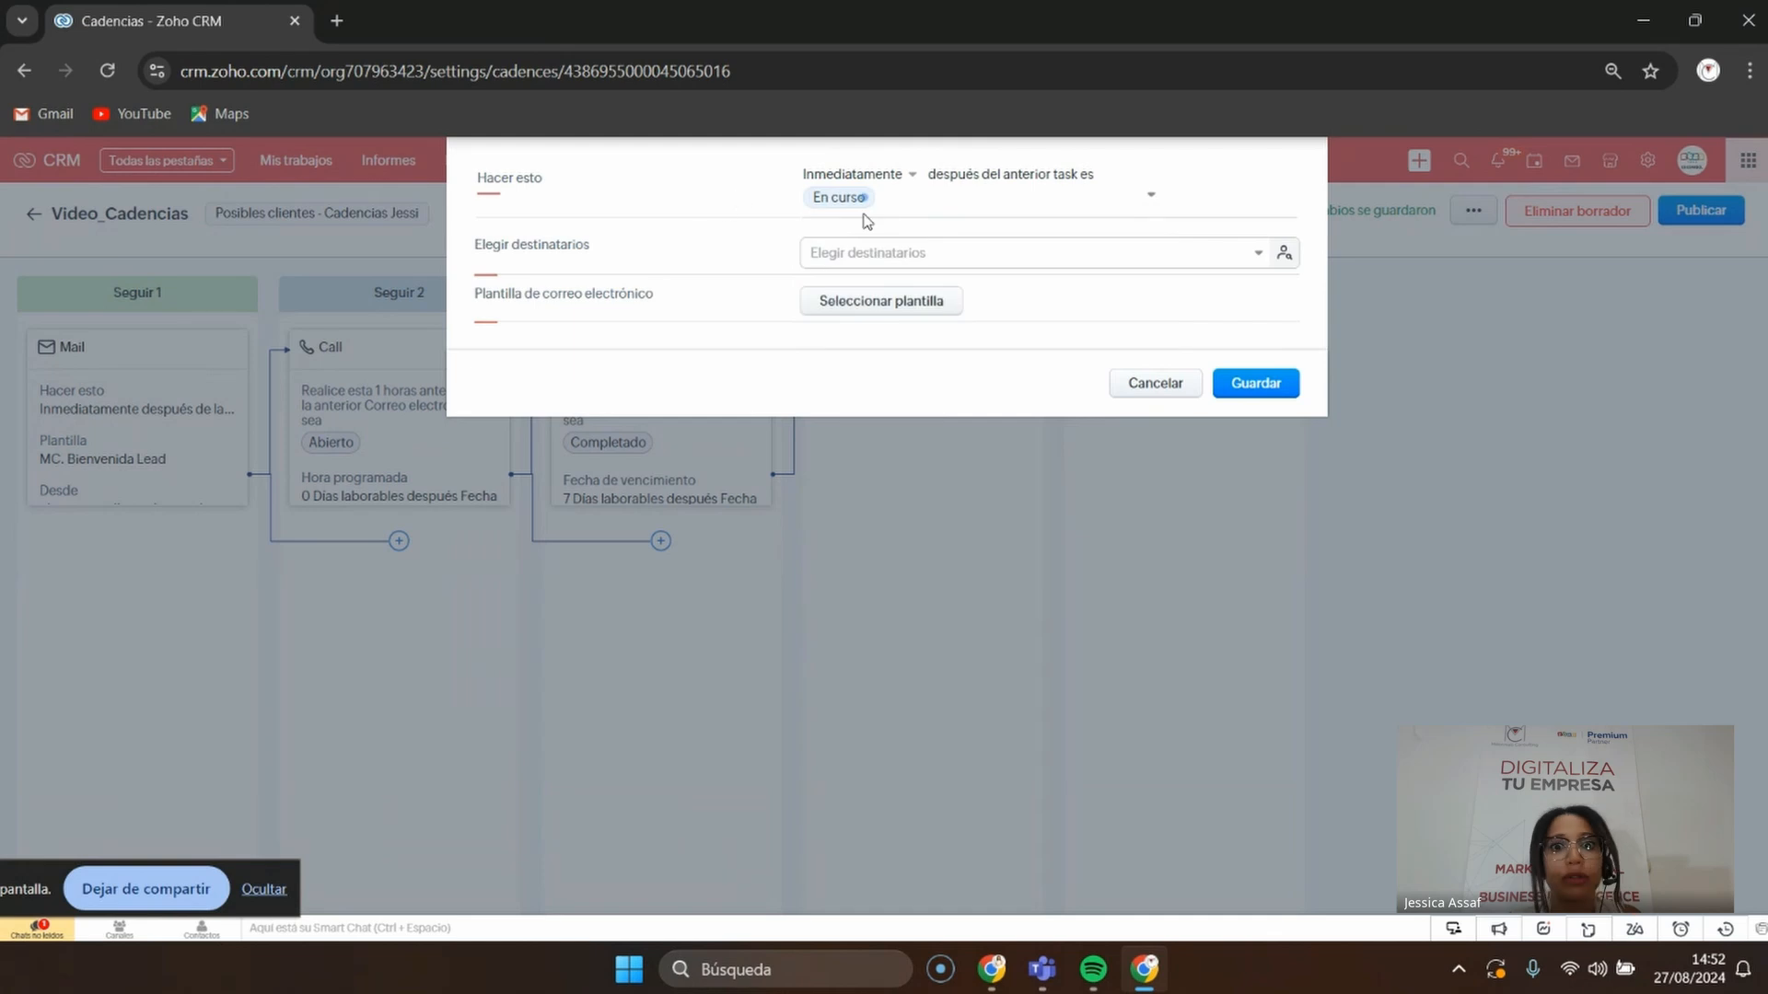
click(921, 299)
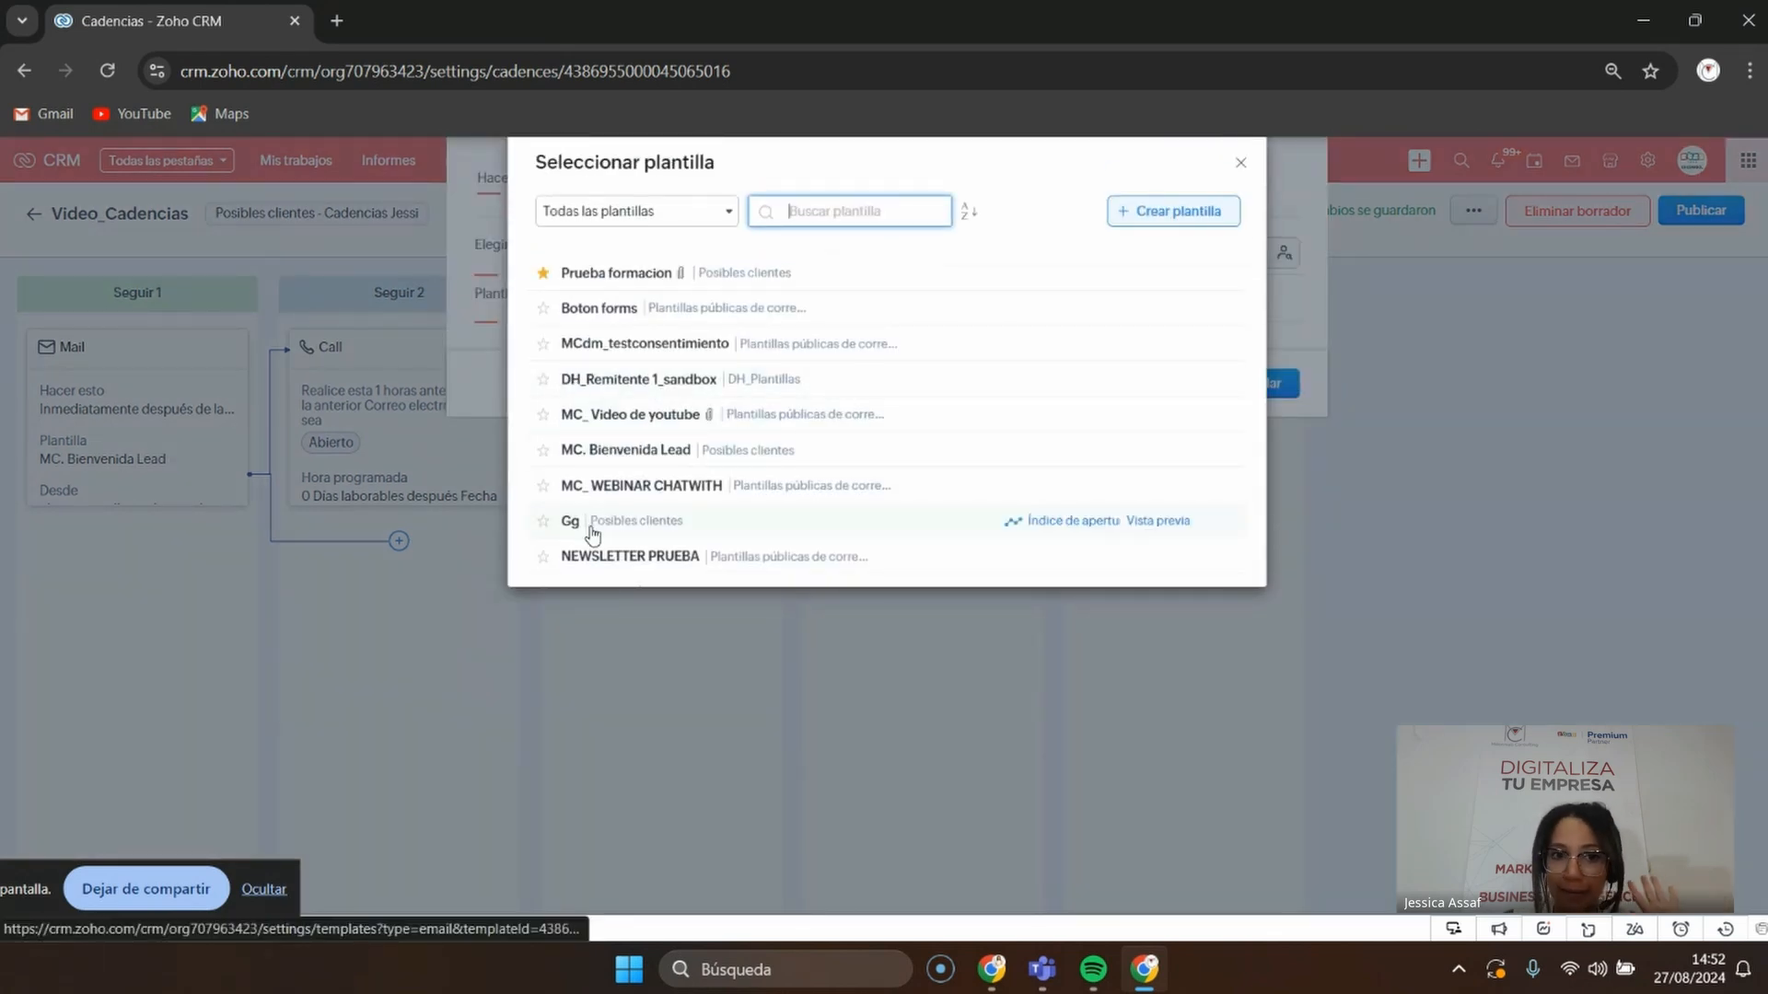
click(649, 416)
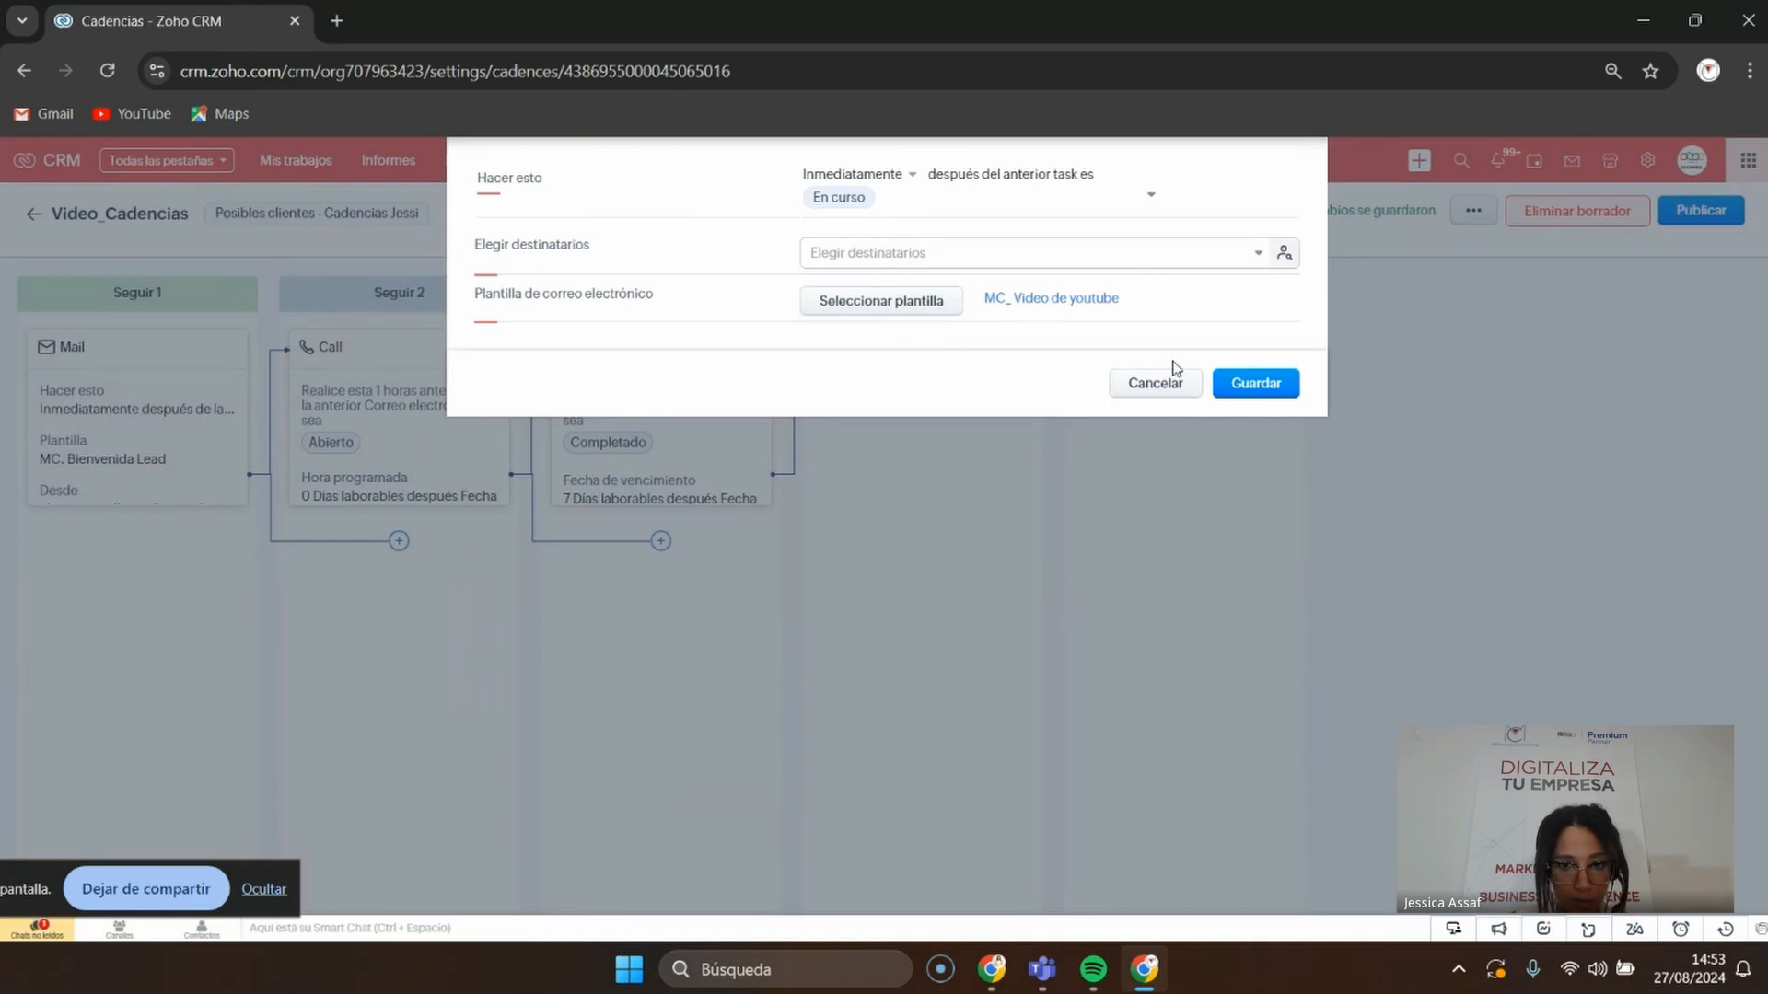
click(918, 252)
click(947, 331)
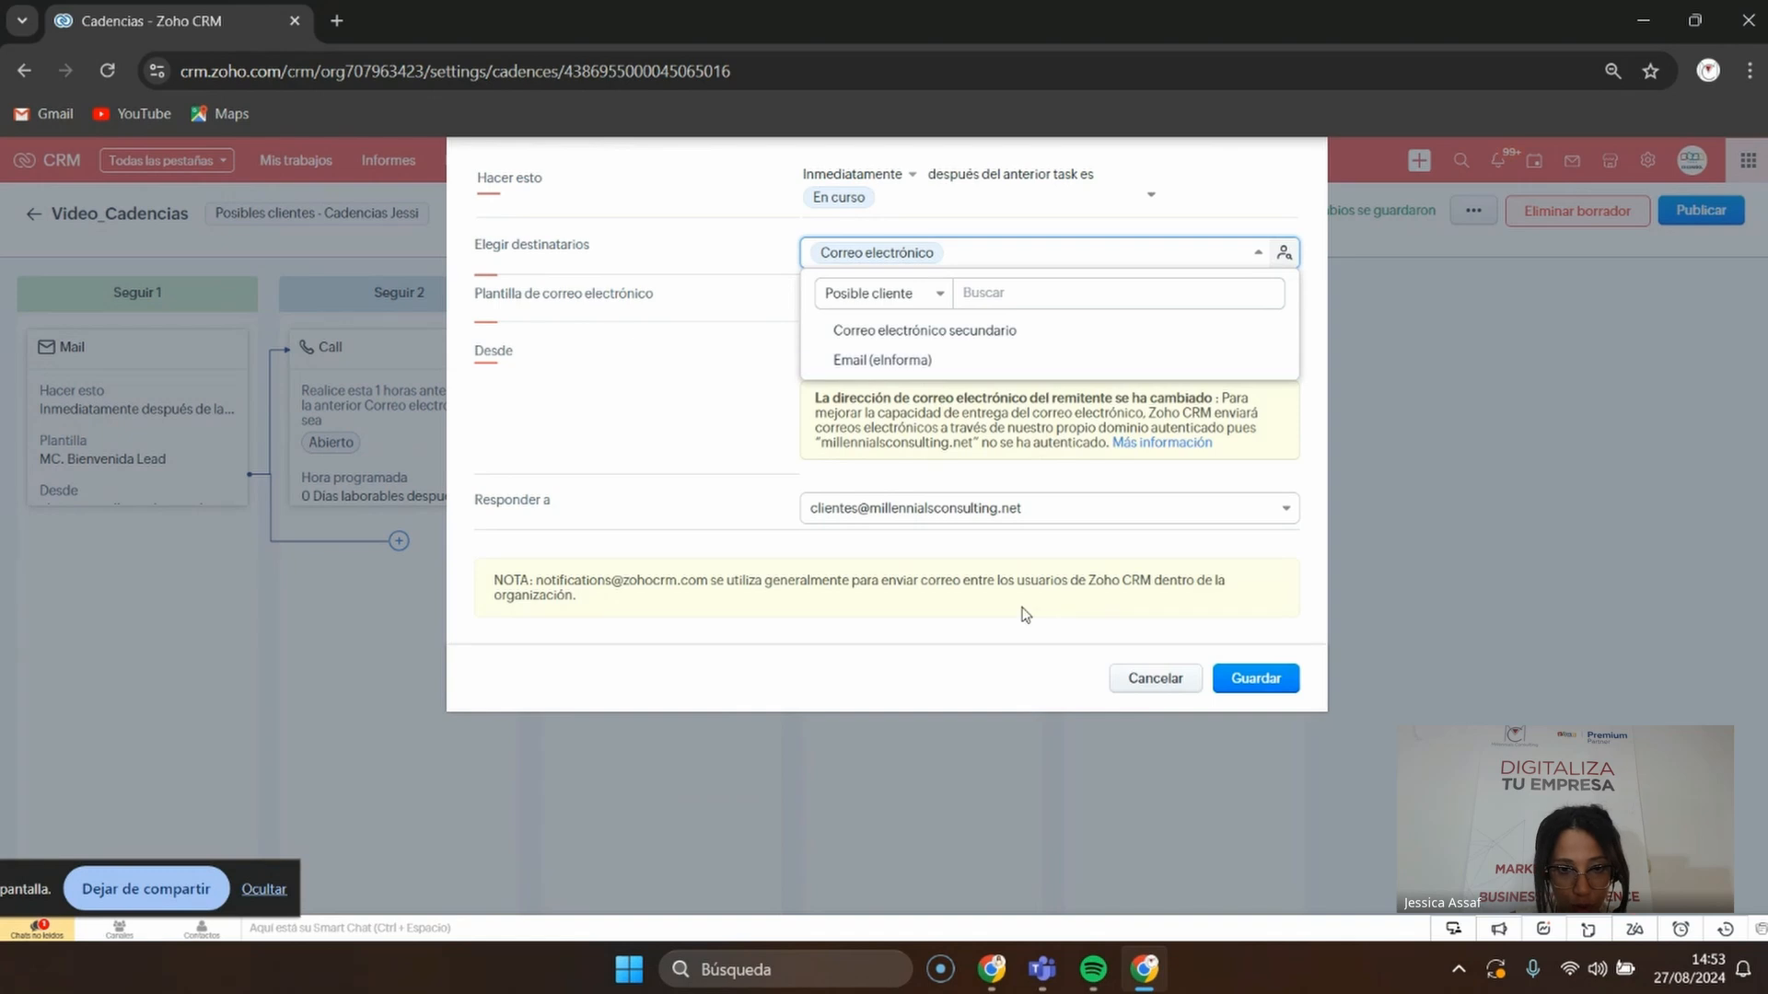
click(1234, 678)
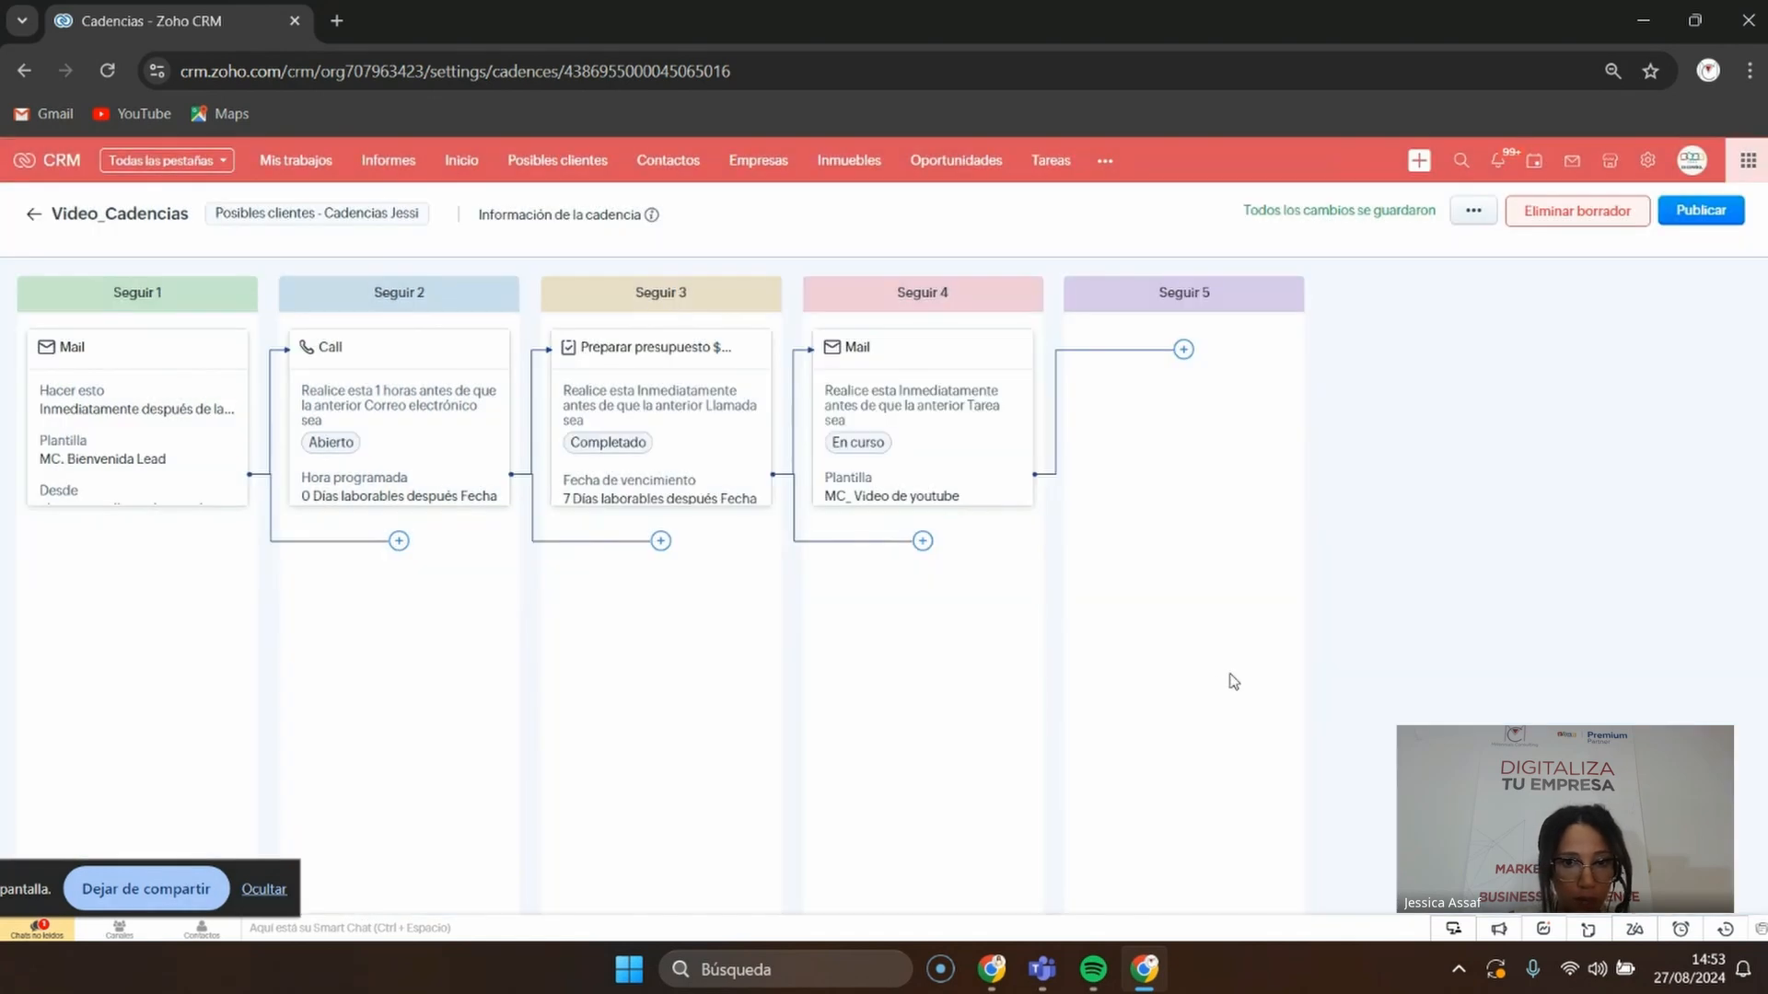
Publish the Video_Cadencias cadence and confirm the publication
drag(42, 895, 910, 955)
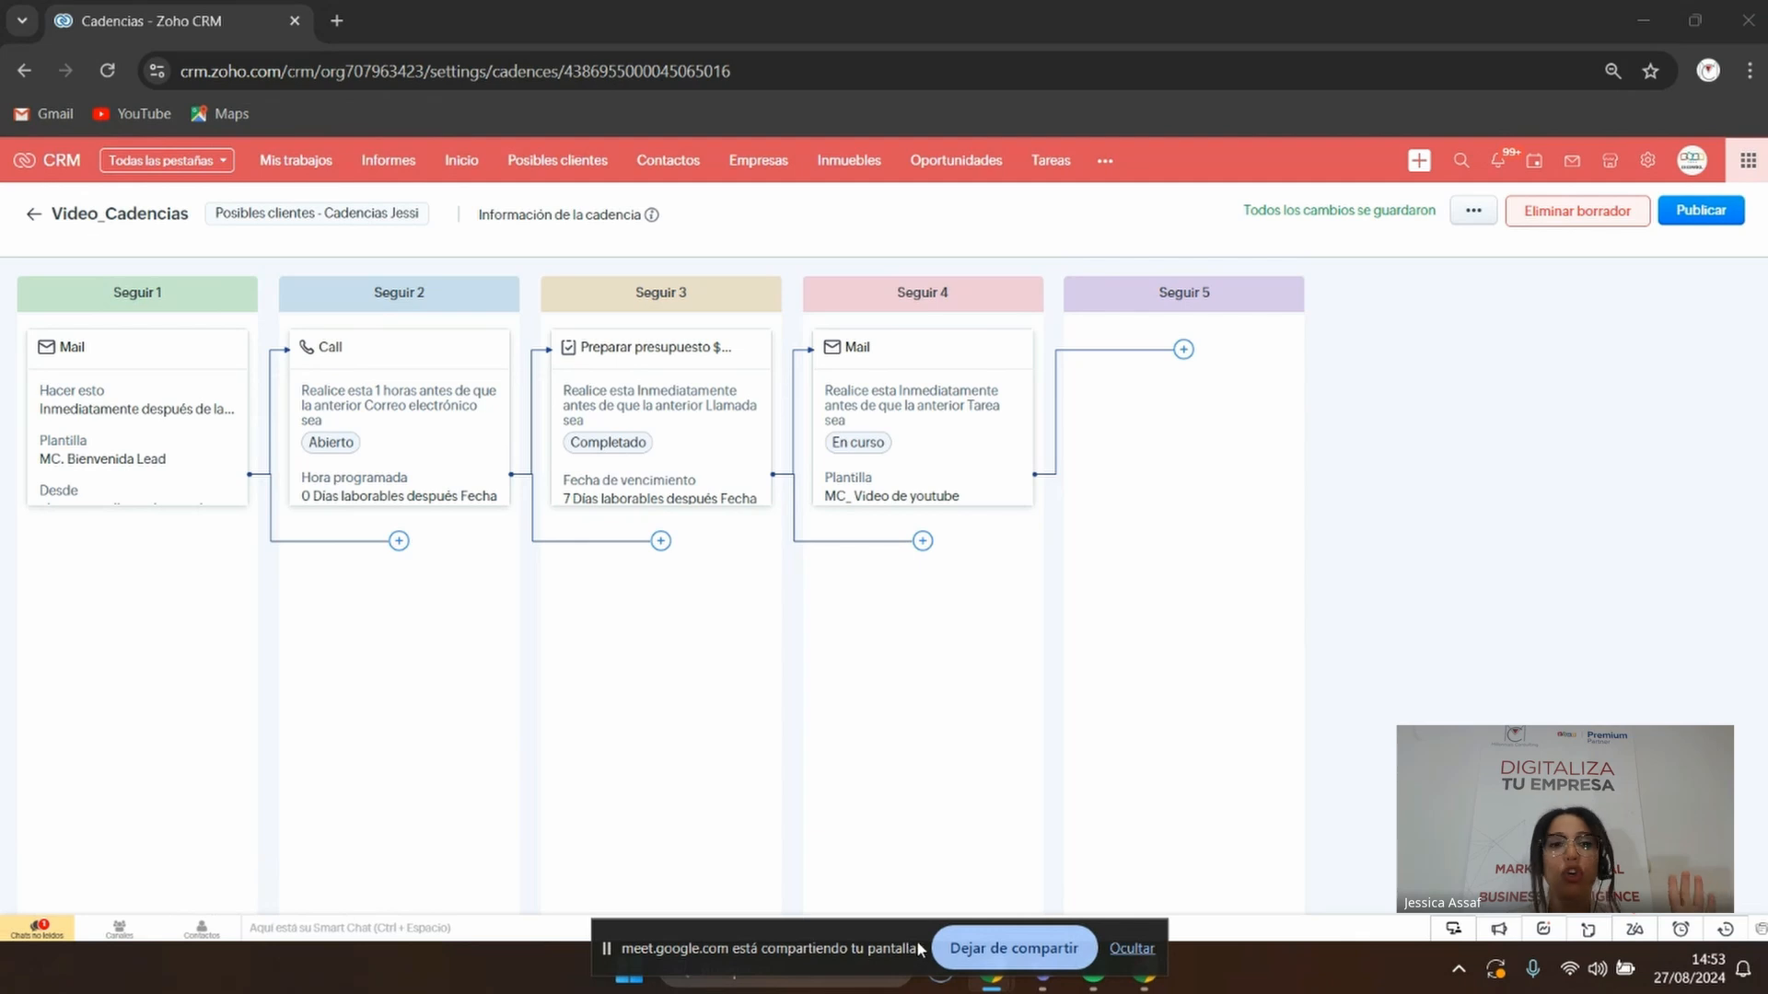
click(1702, 212)
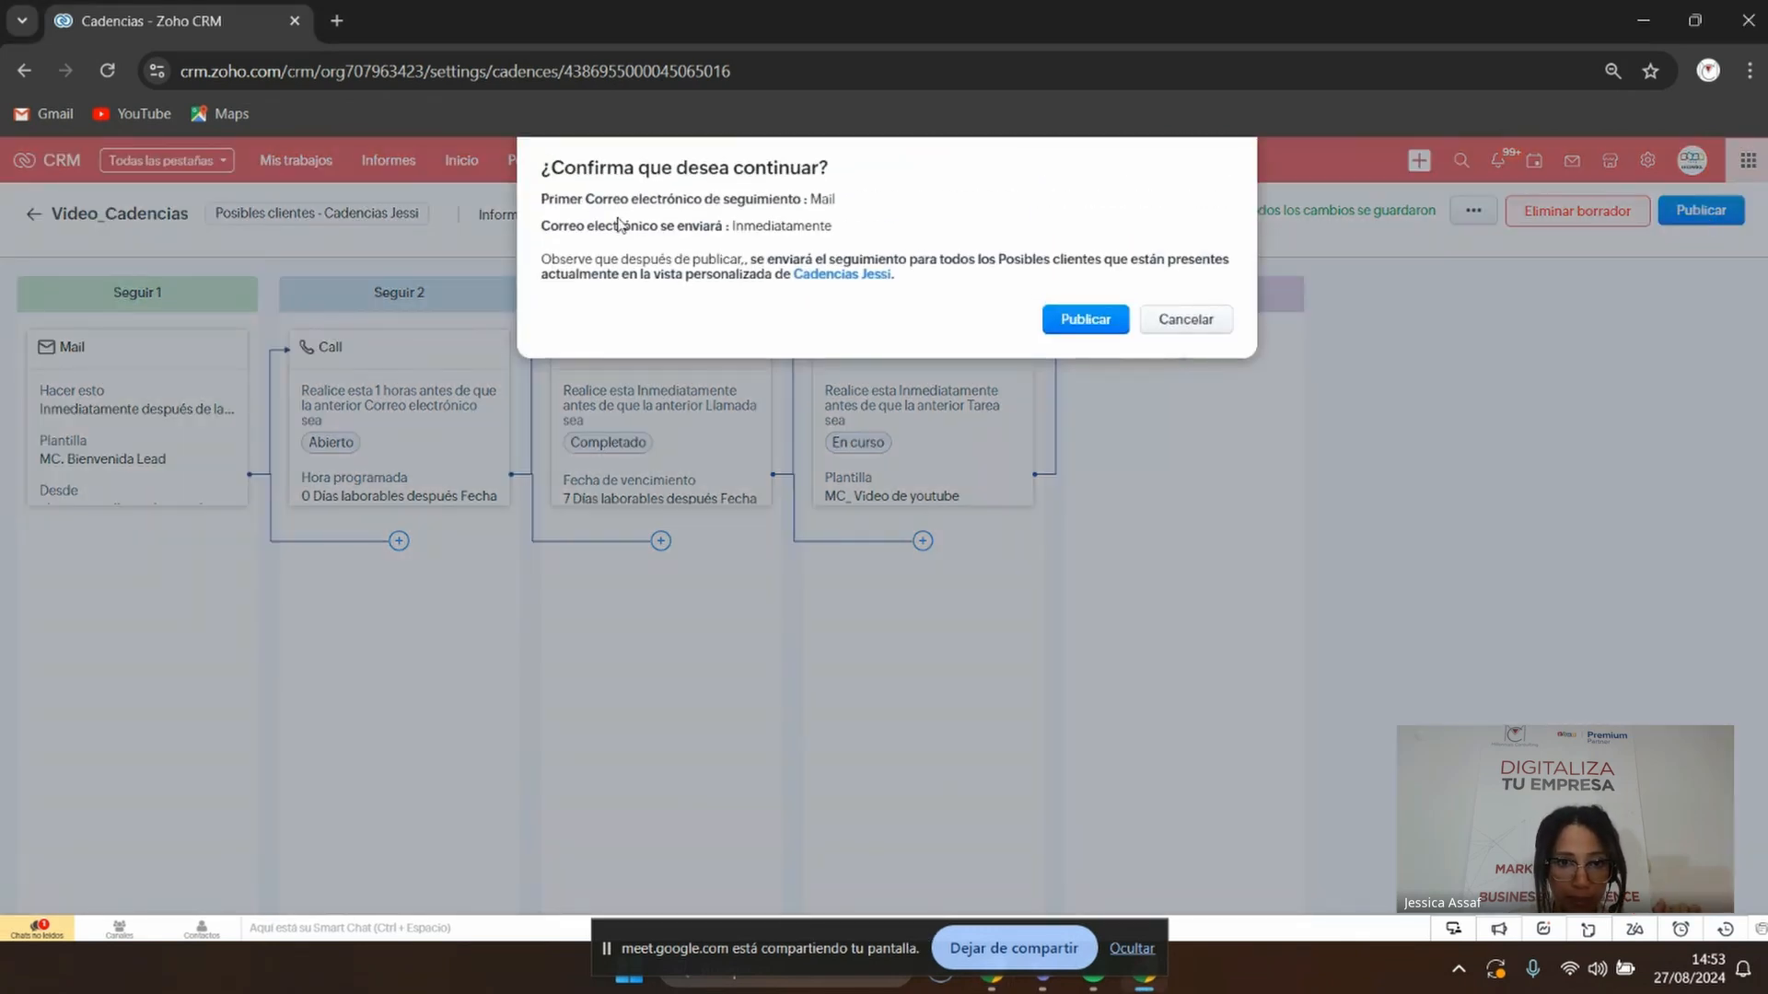
drag(618, 224, 921, 313)
click(913, 333)
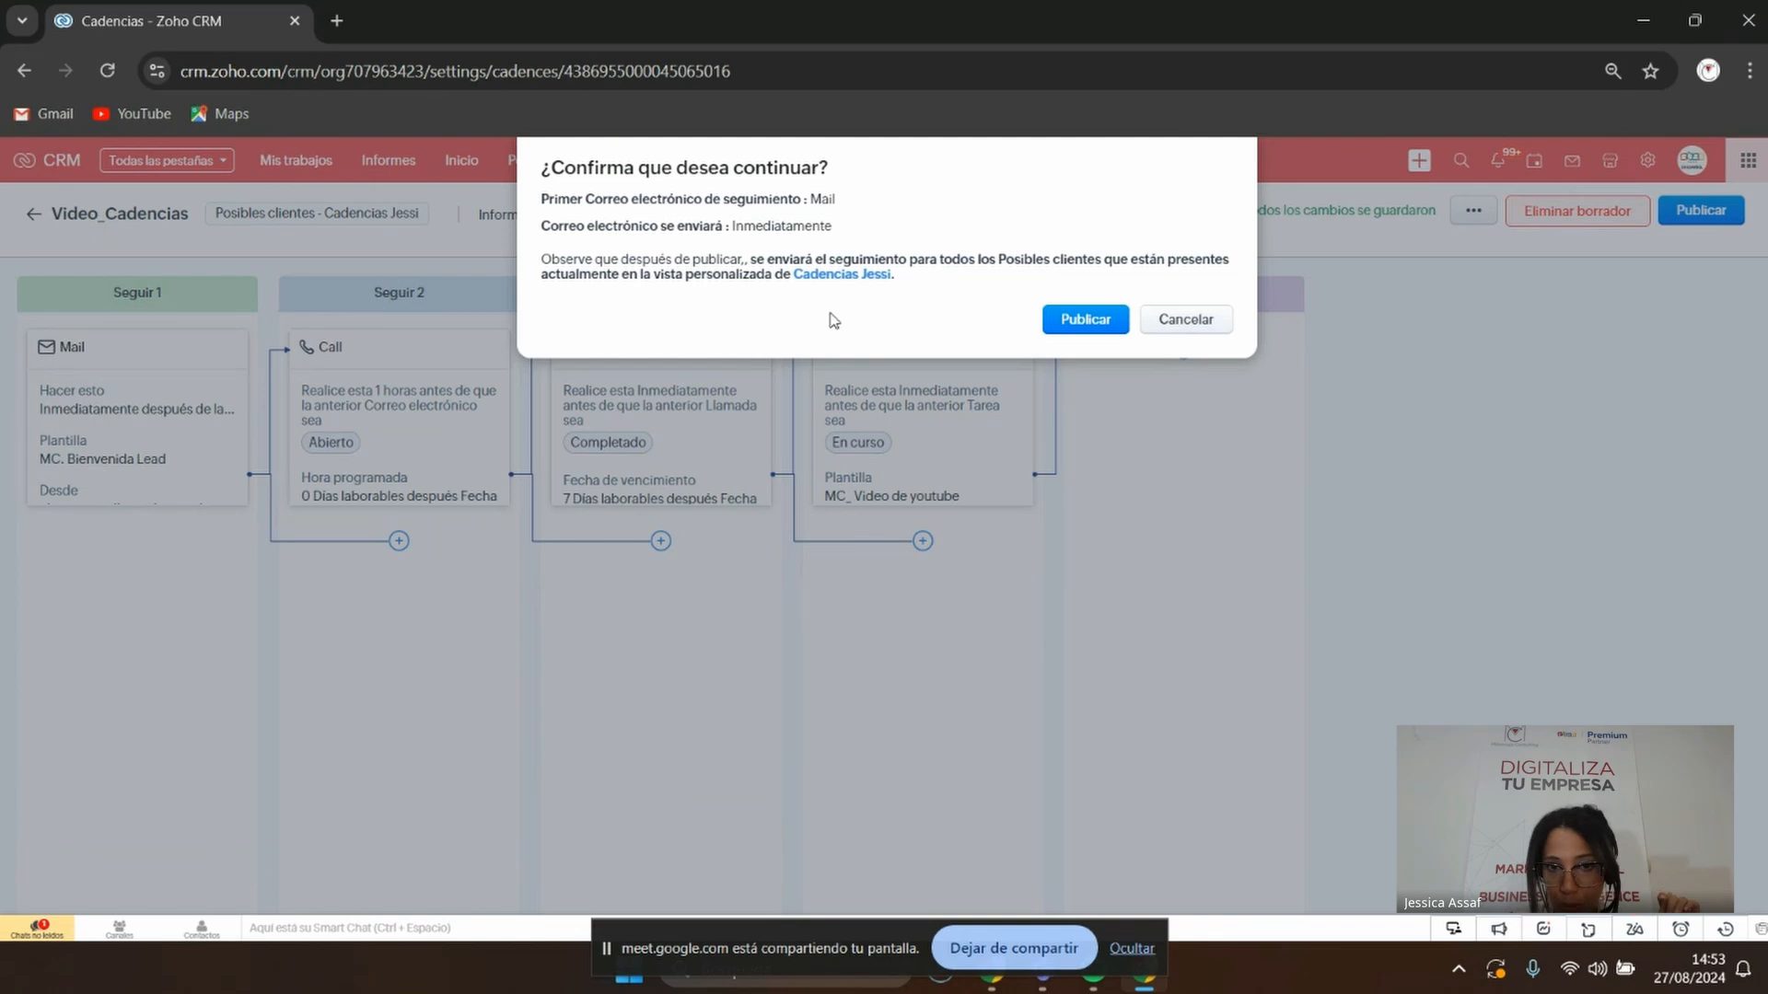
click(1095, 320)
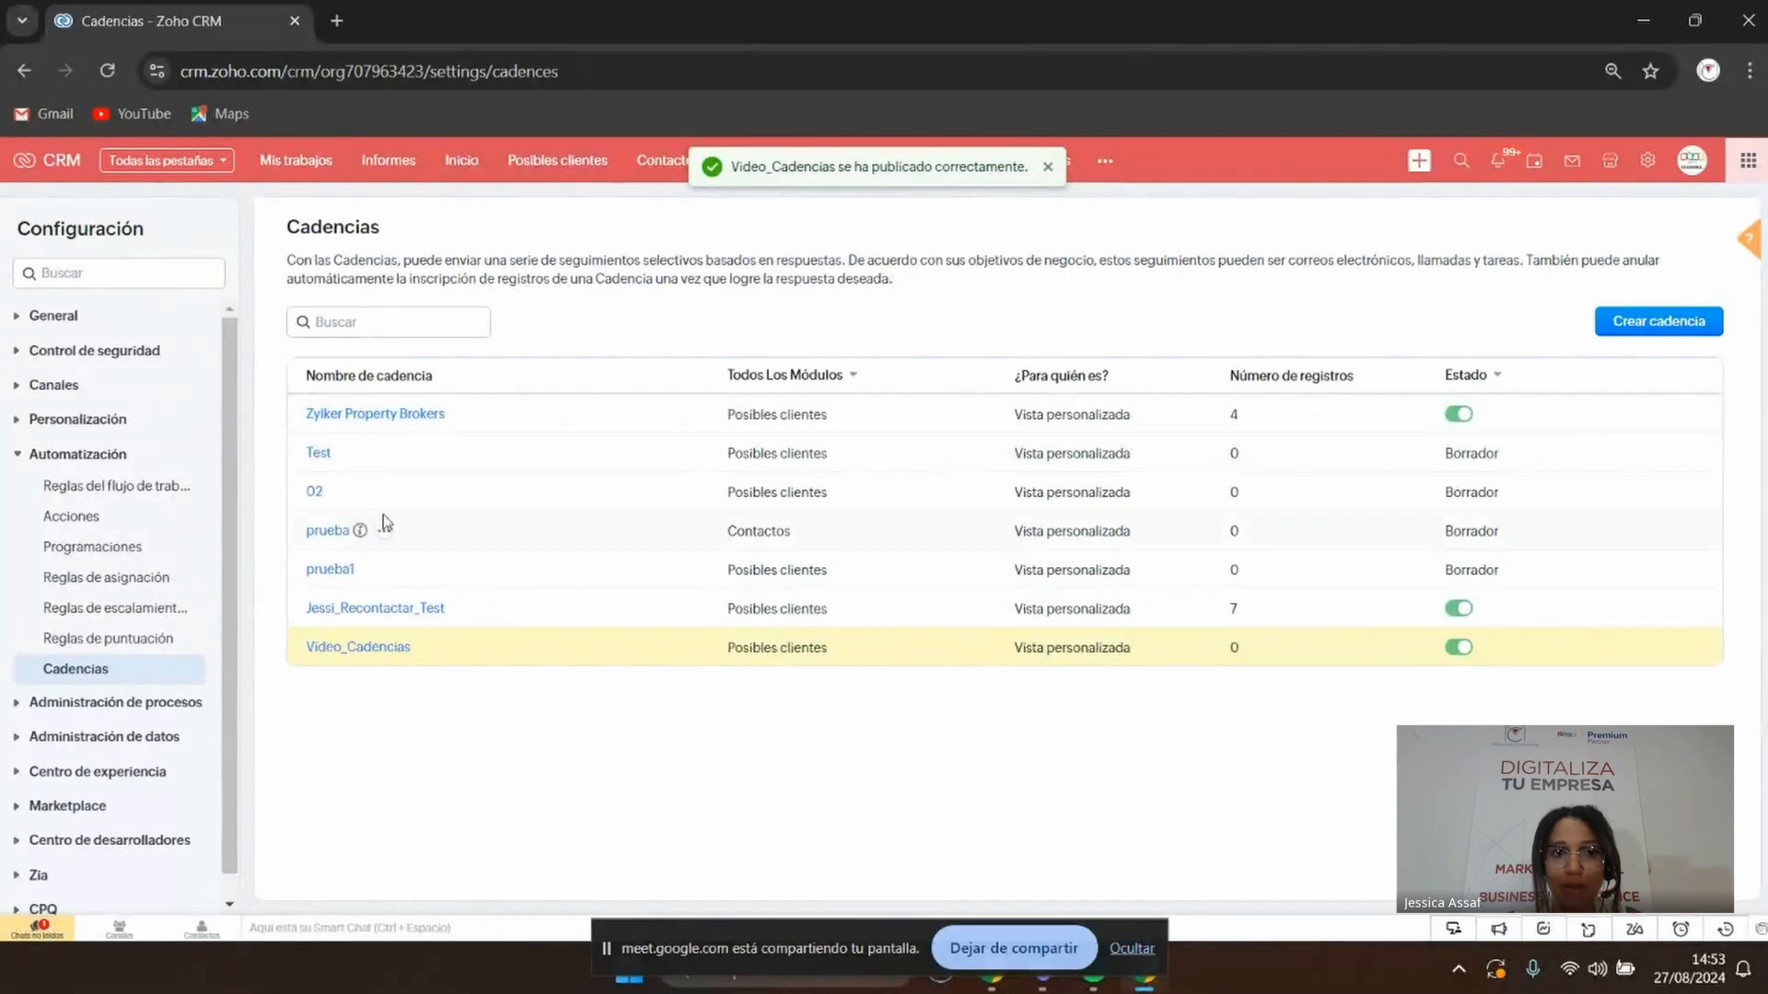
Open the last lead in the Cadencias Jessi view of Posibles clientes
click(552, 165)
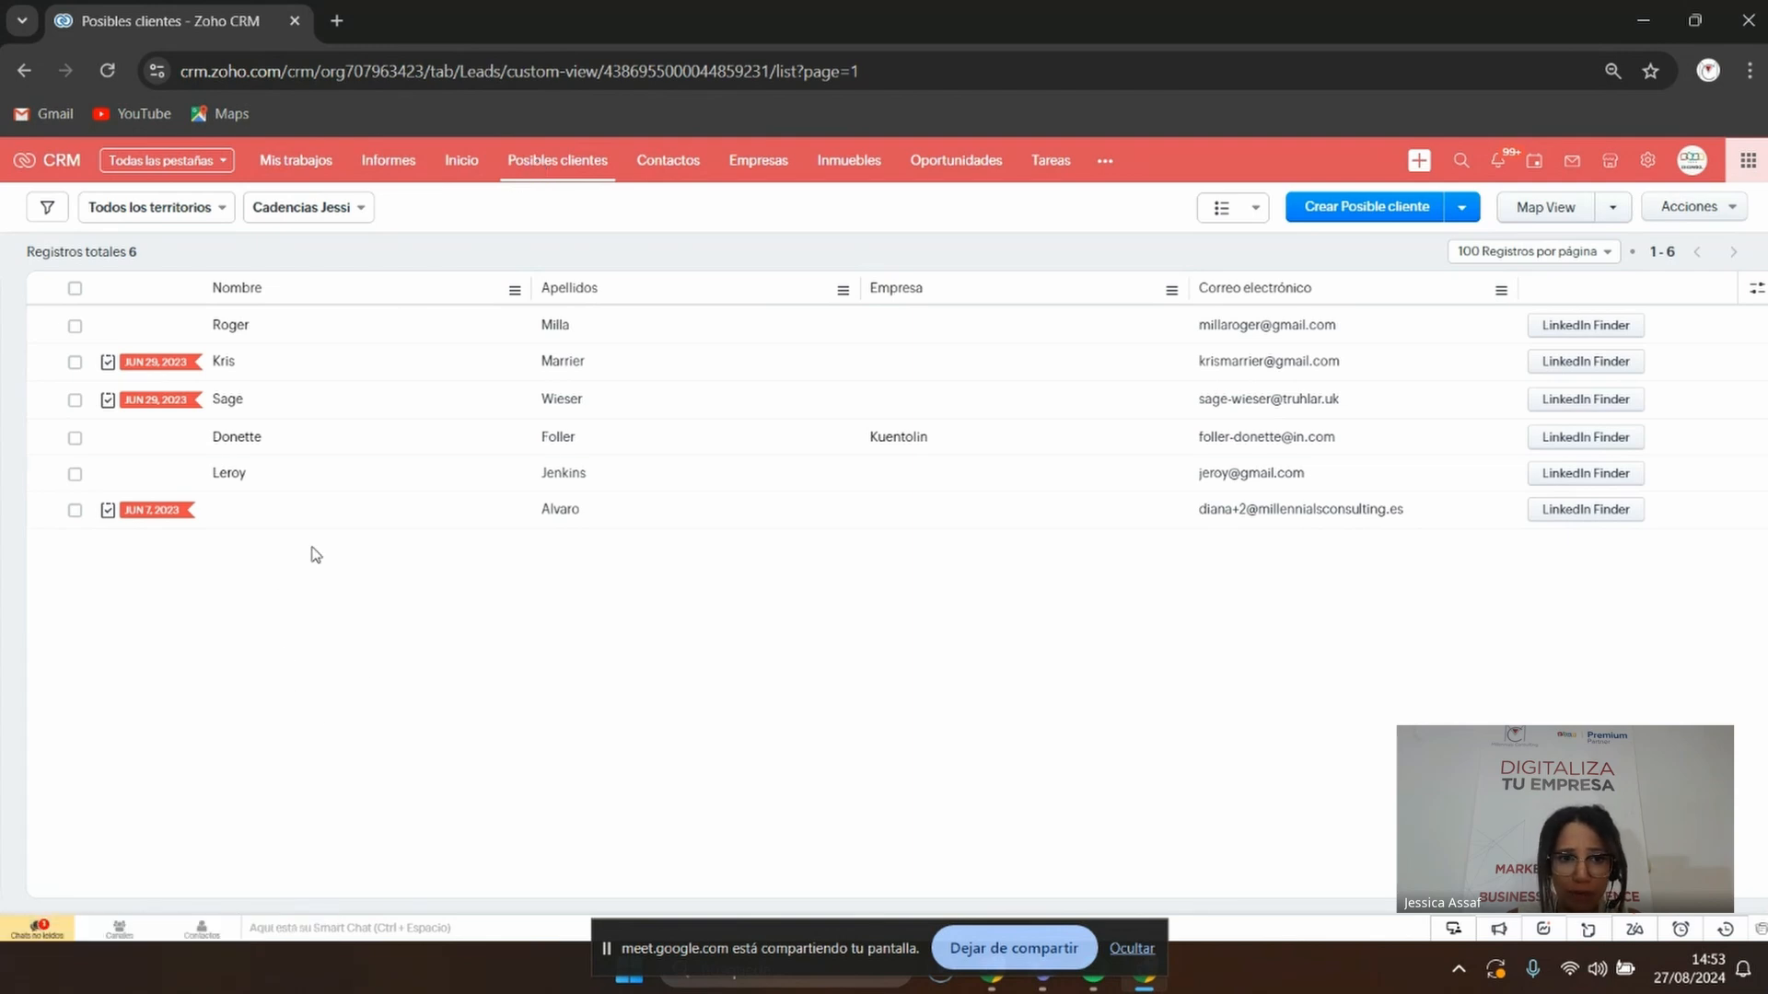
click(571, 513)
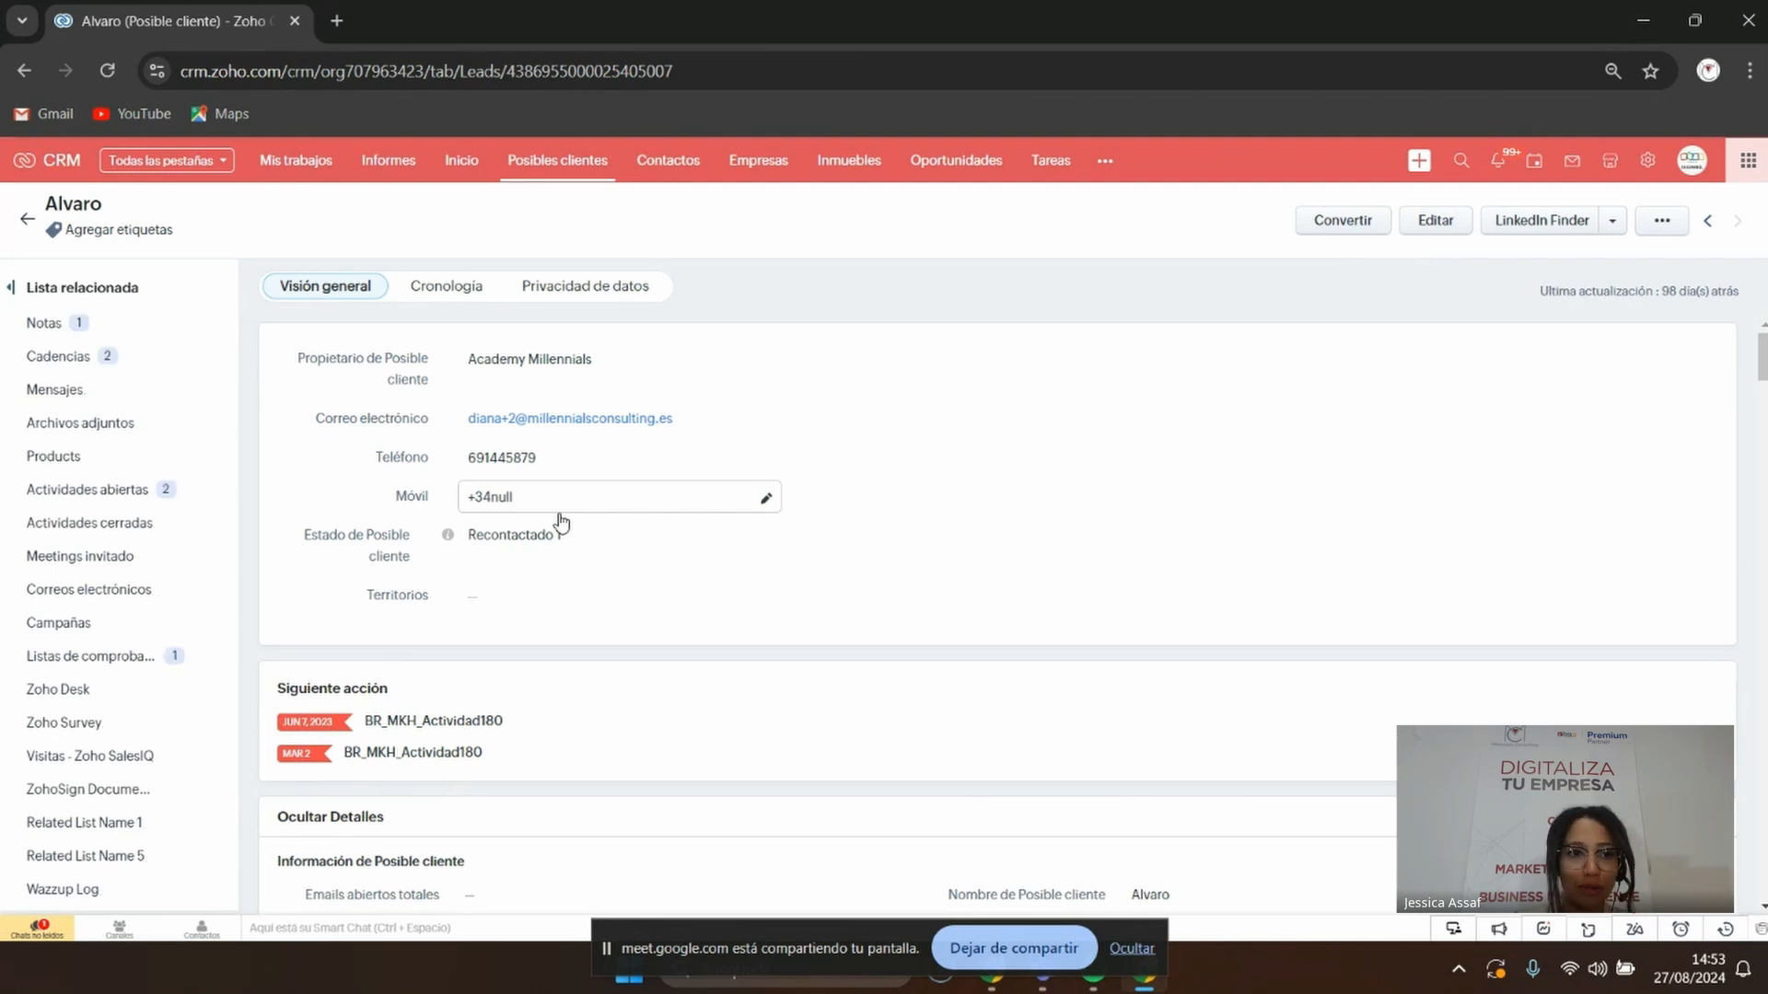
Open the lead's Cadencias related list and scroll across it to check Video_Cadencias' status and response
click(41, 356)
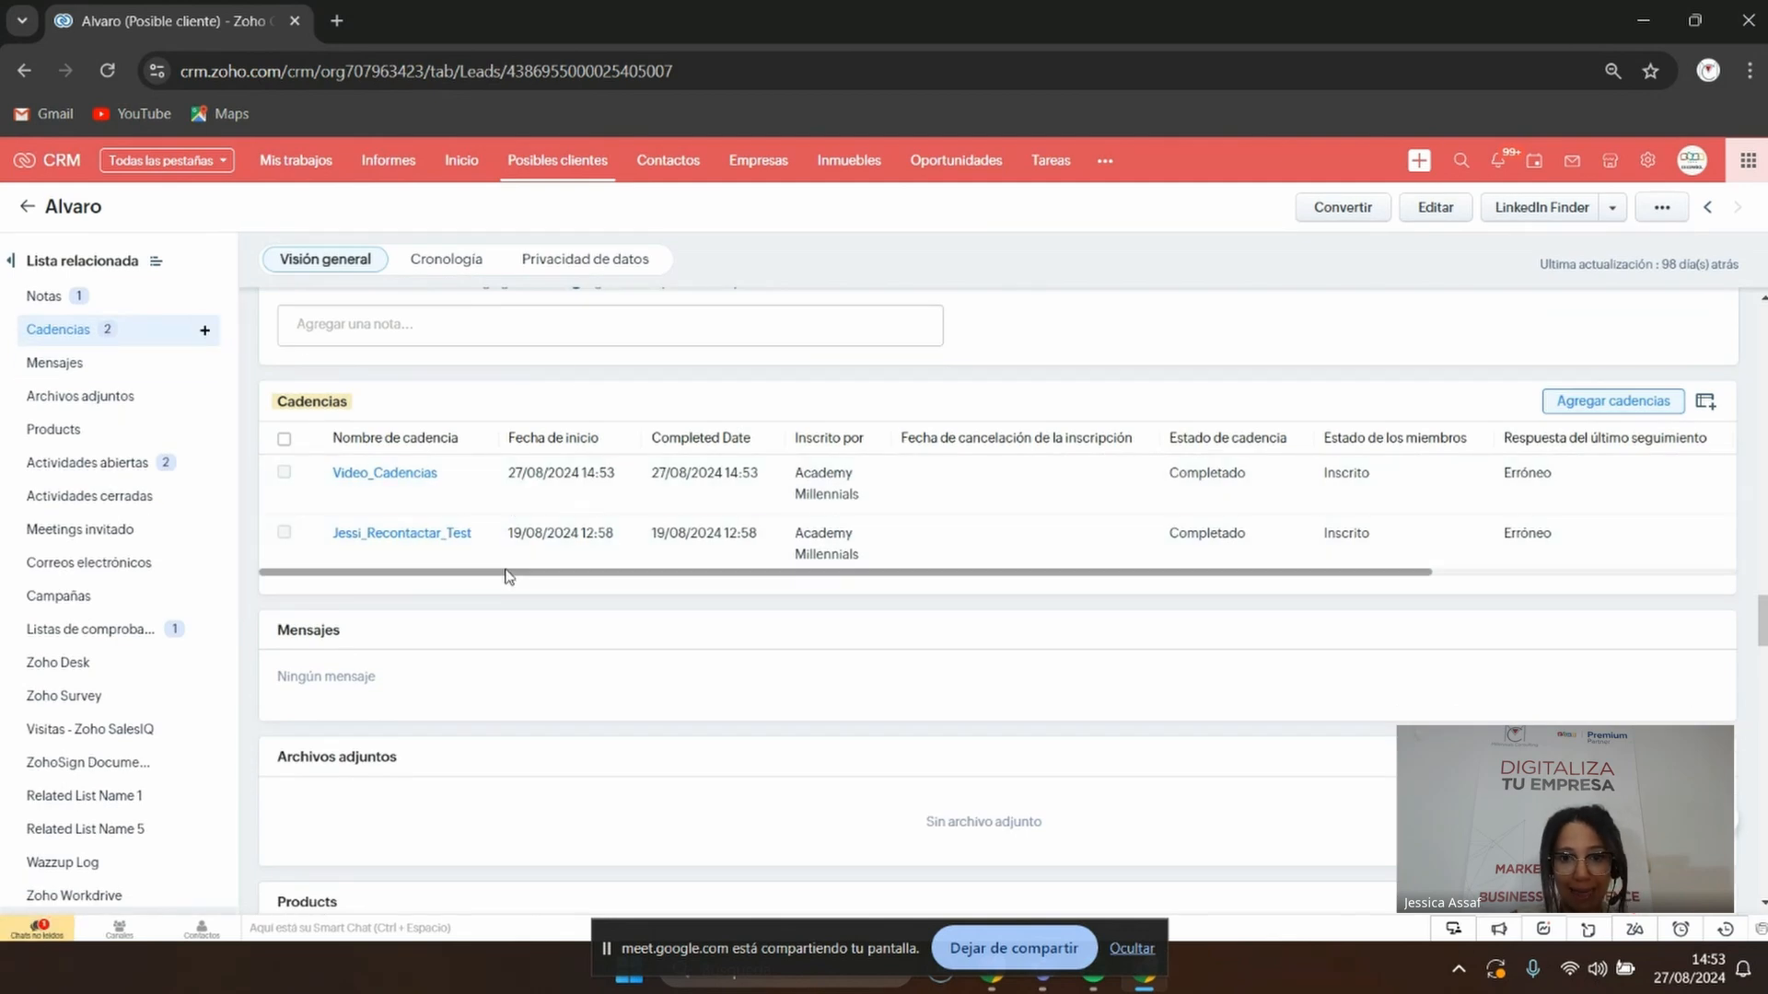
drag(505, 571, 610, 645)
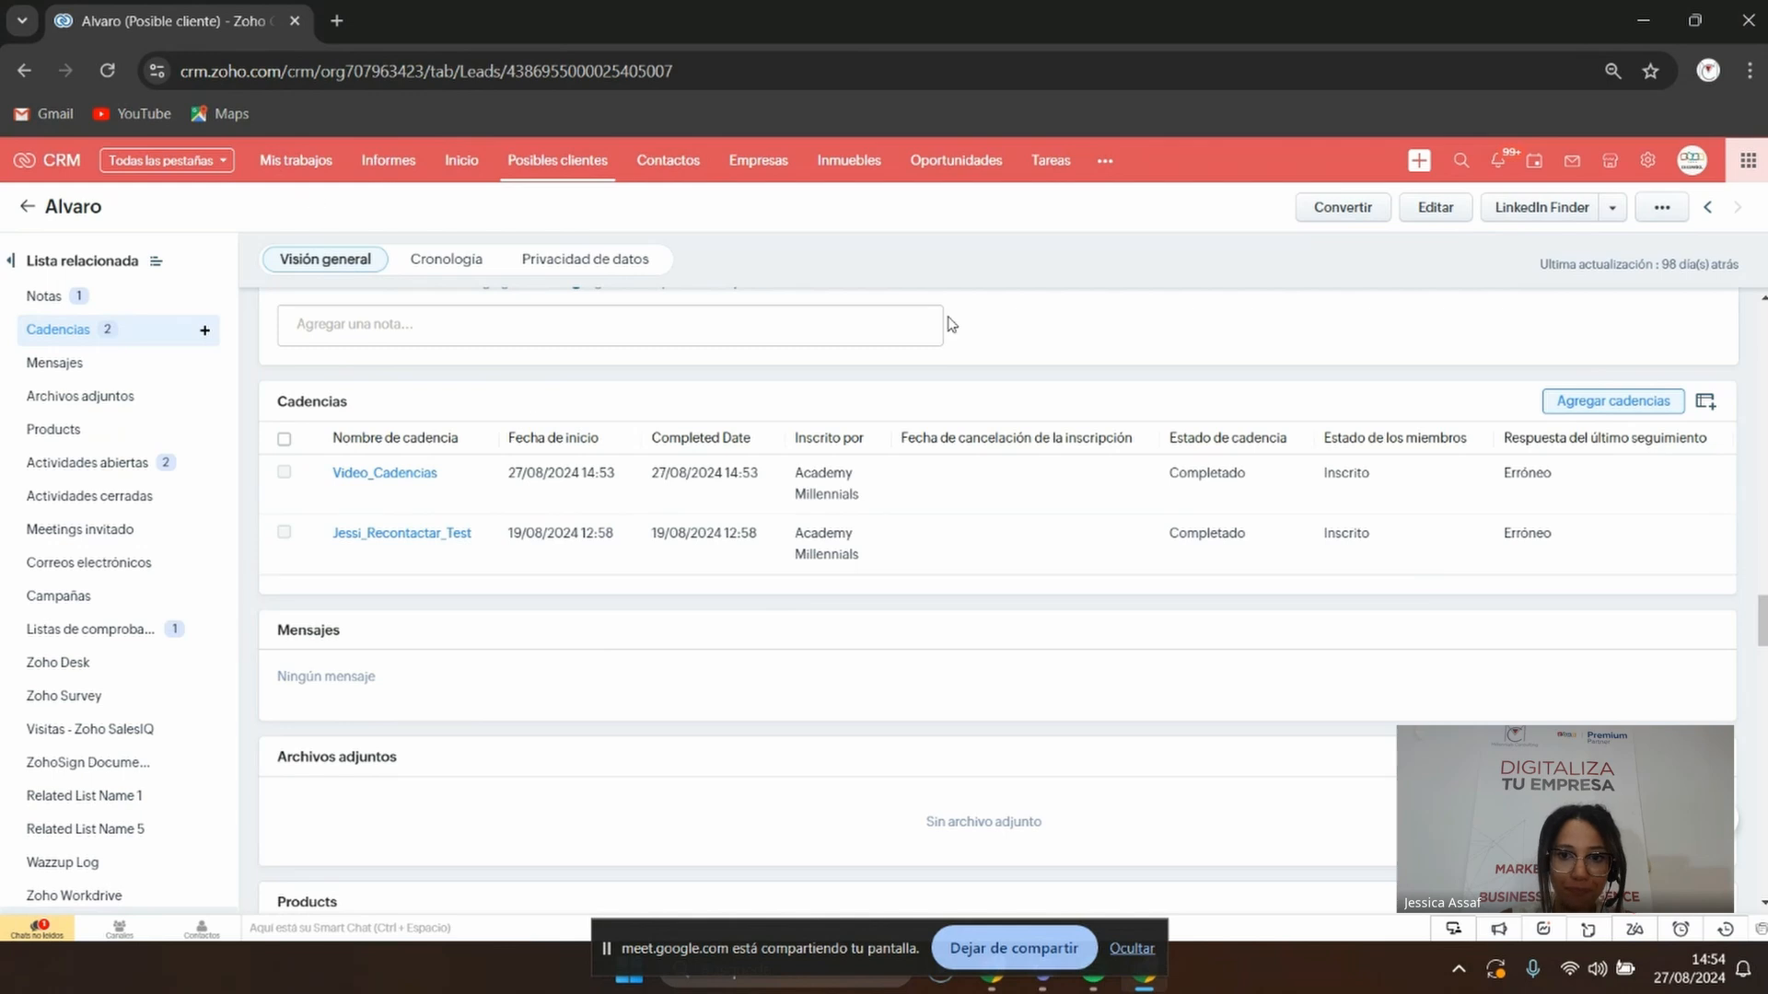
drag(604, 573, 592, 616)
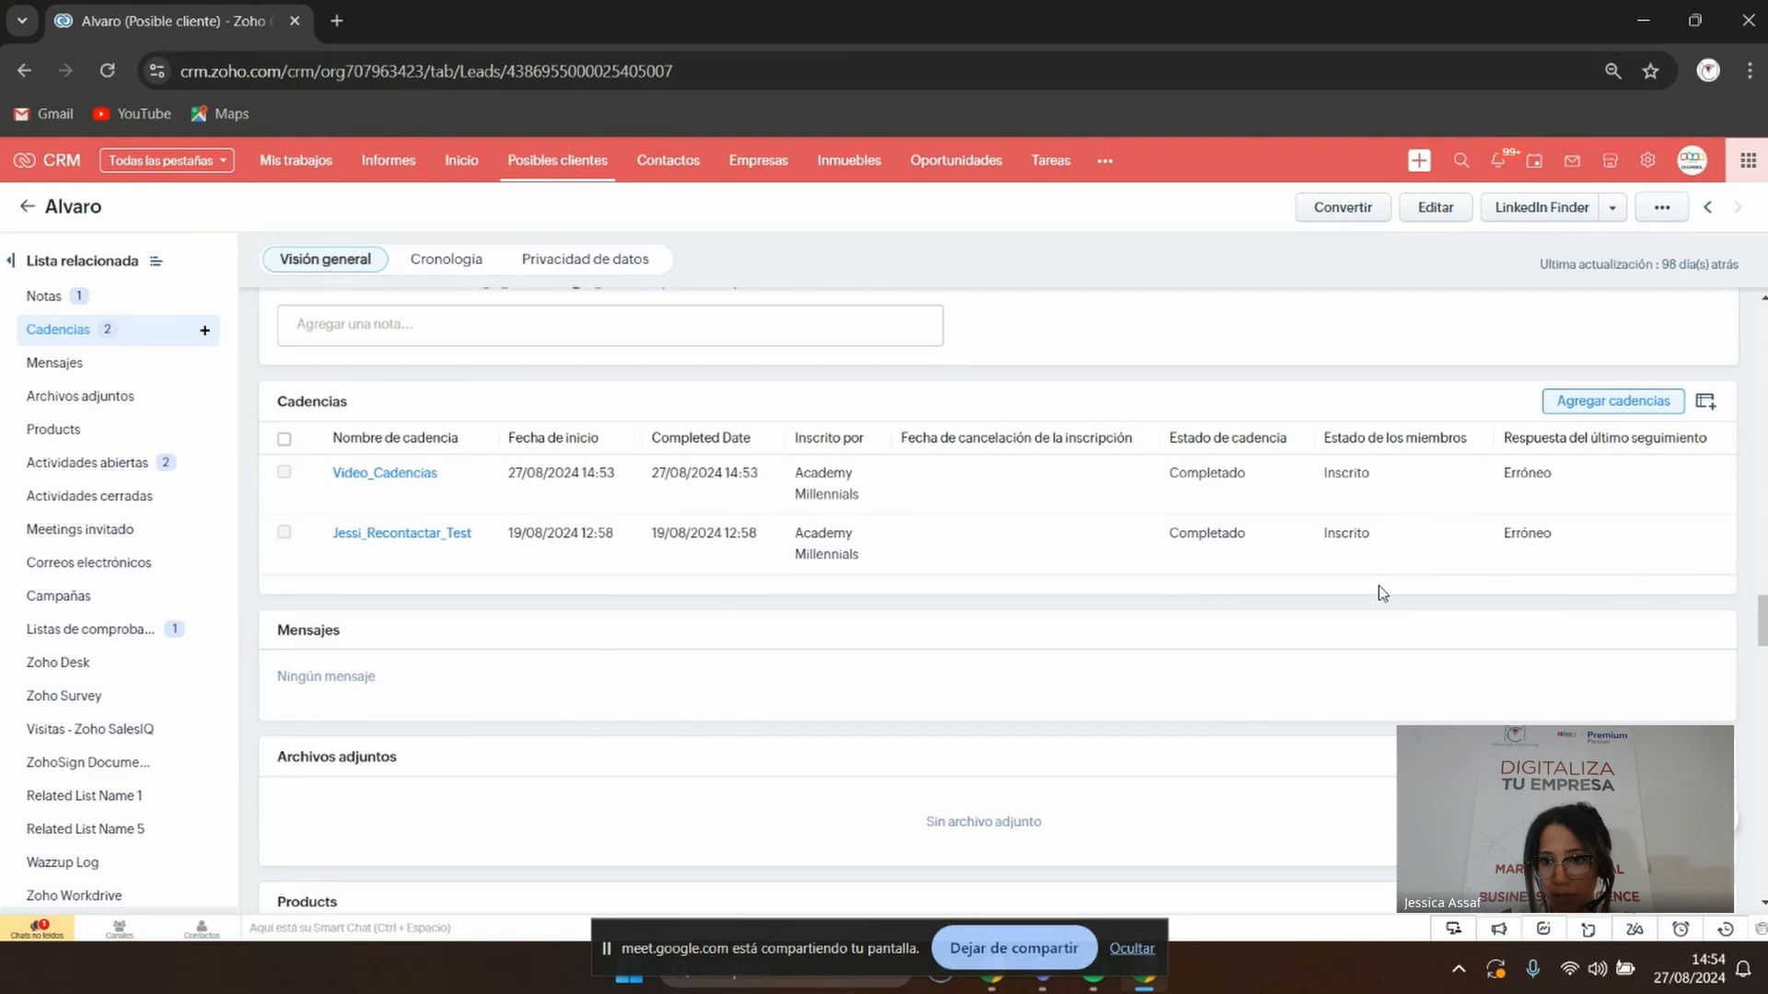
drag(1381, 580, 1607, 578)
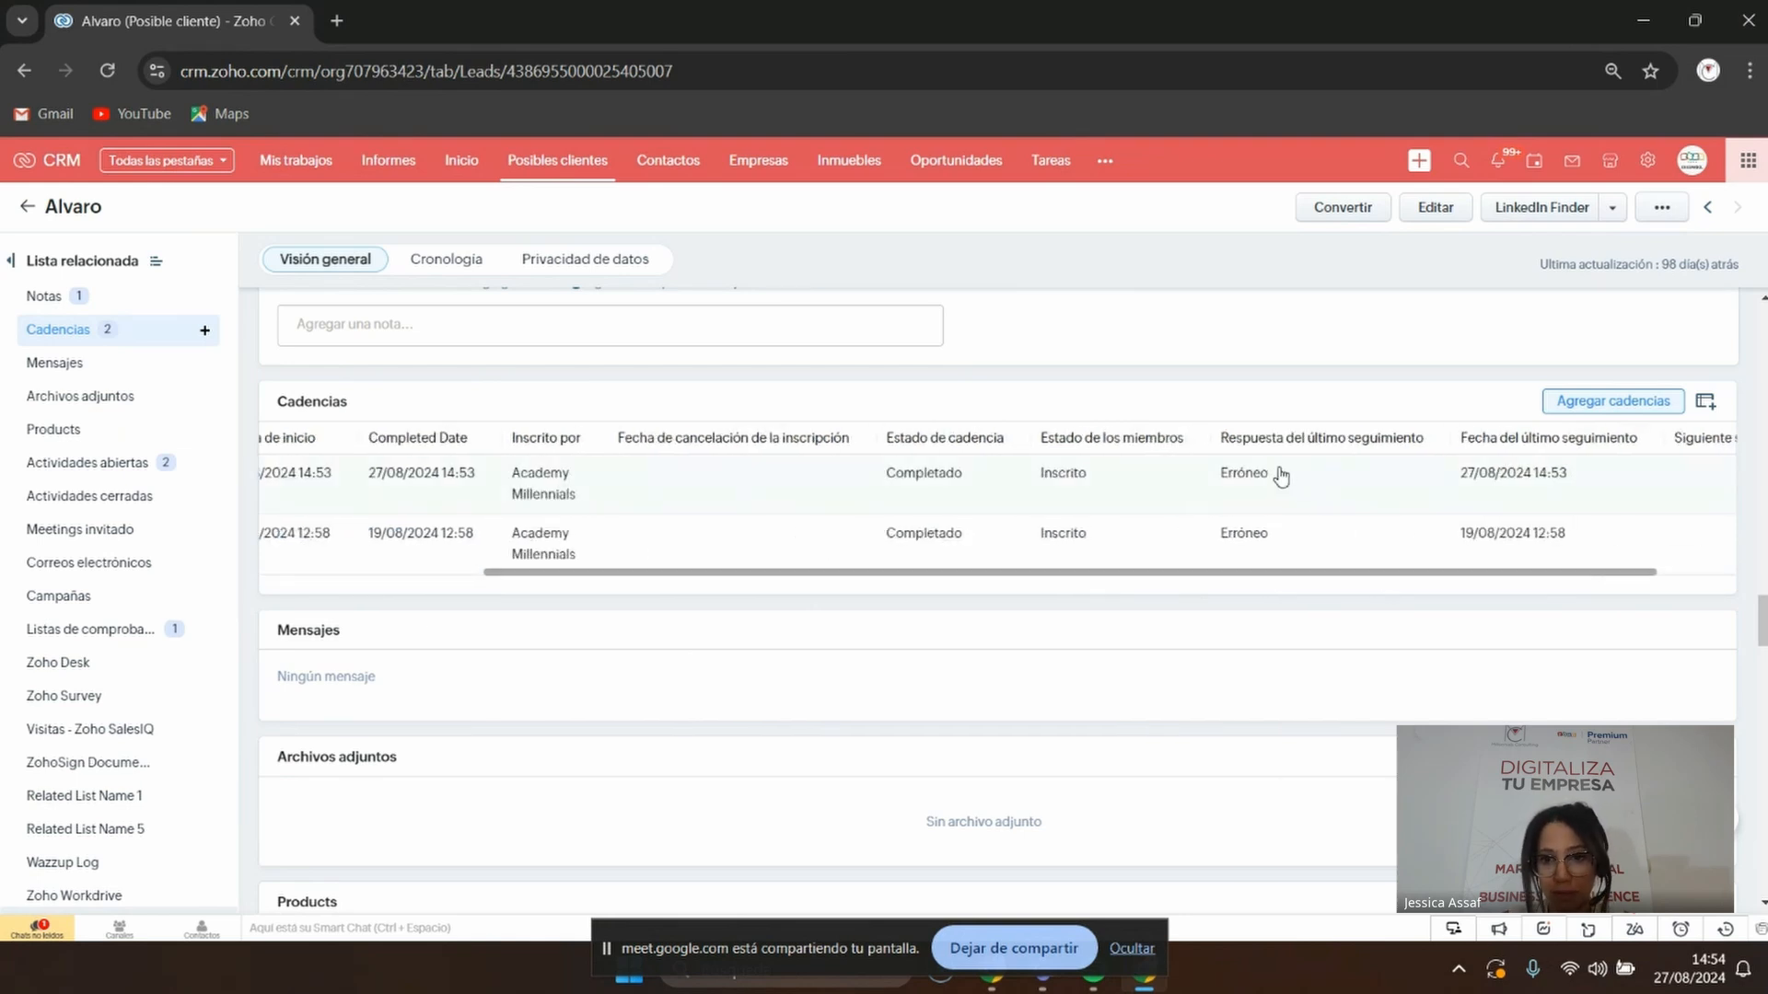
drag(1274, 473, 1203, 481)
drag(1040, 580, 1282, 565)
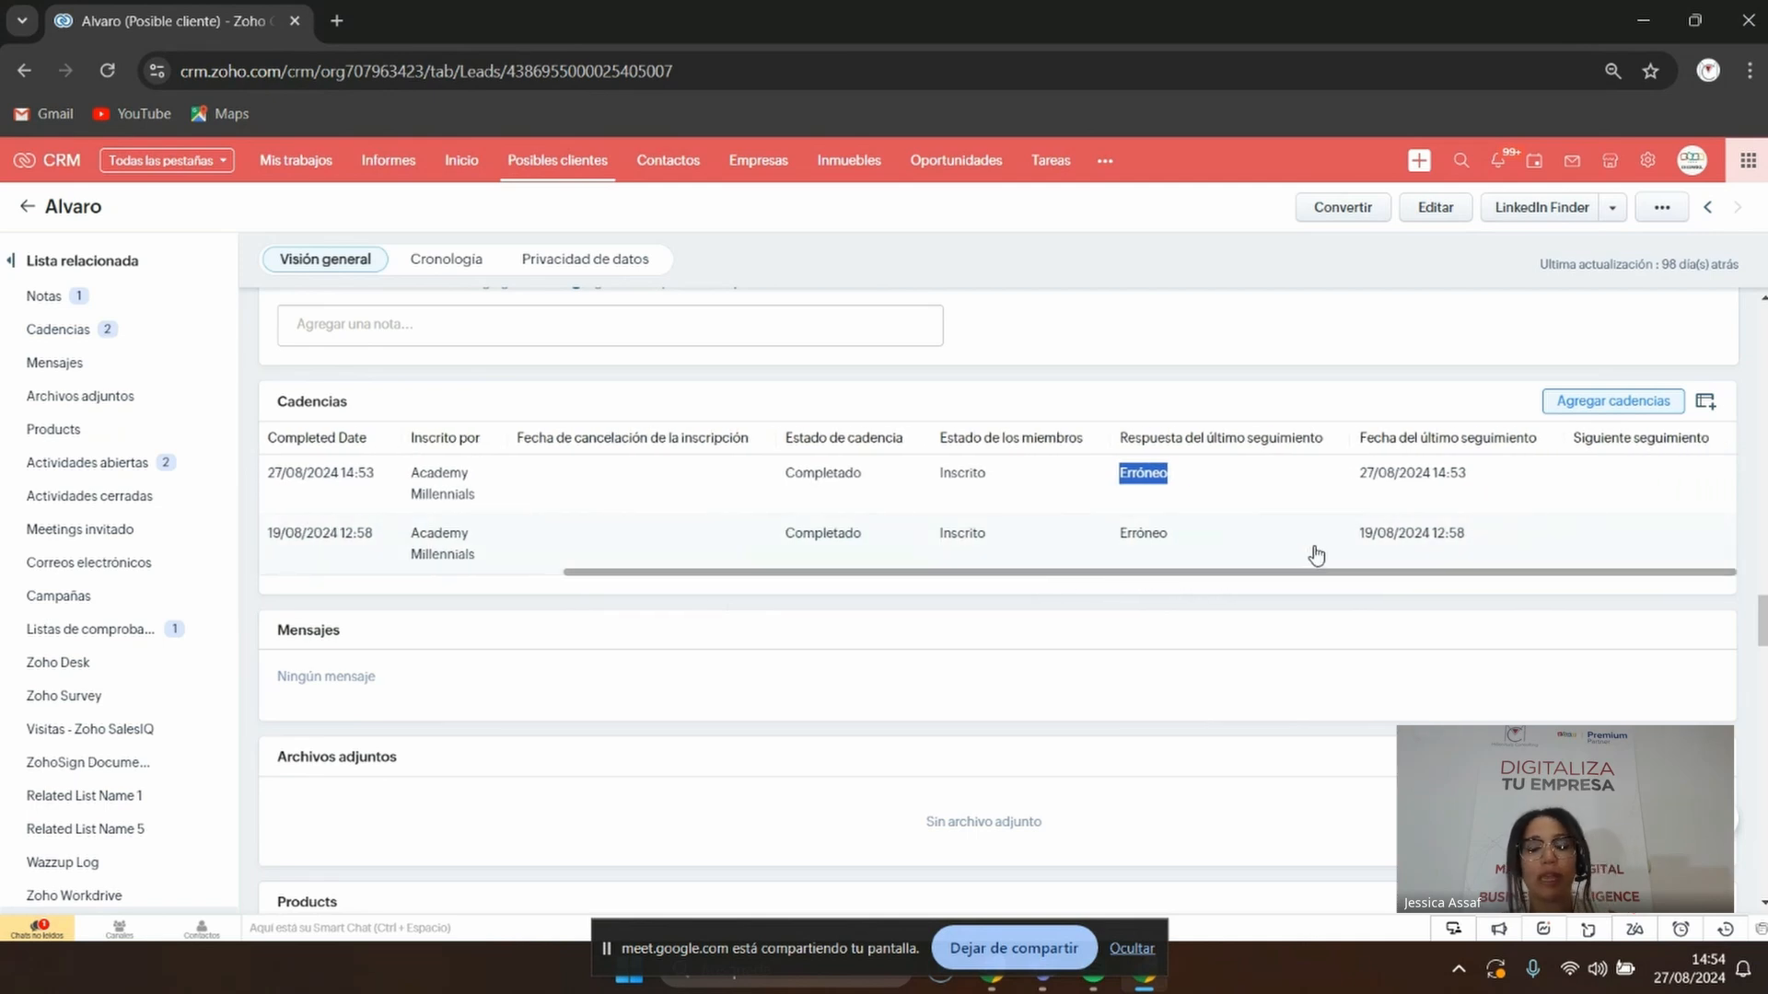
scroll(1317, 555, left, 5)
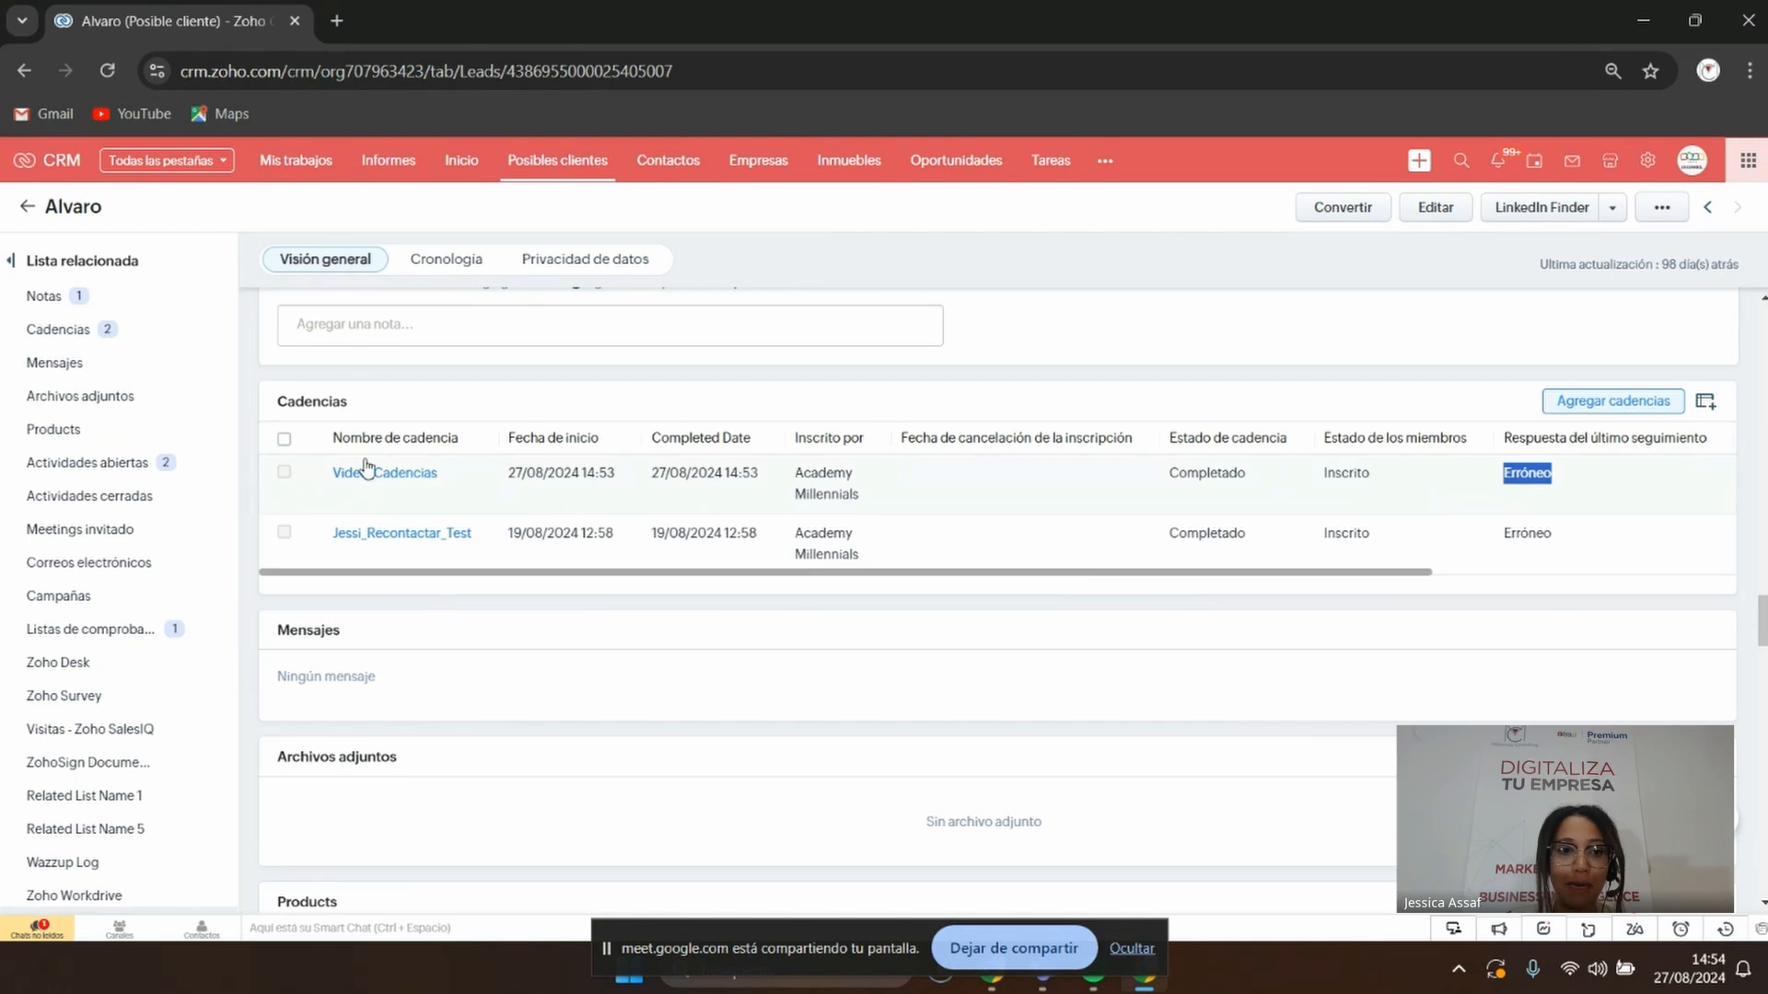
drag(373, 412, 258, 423)
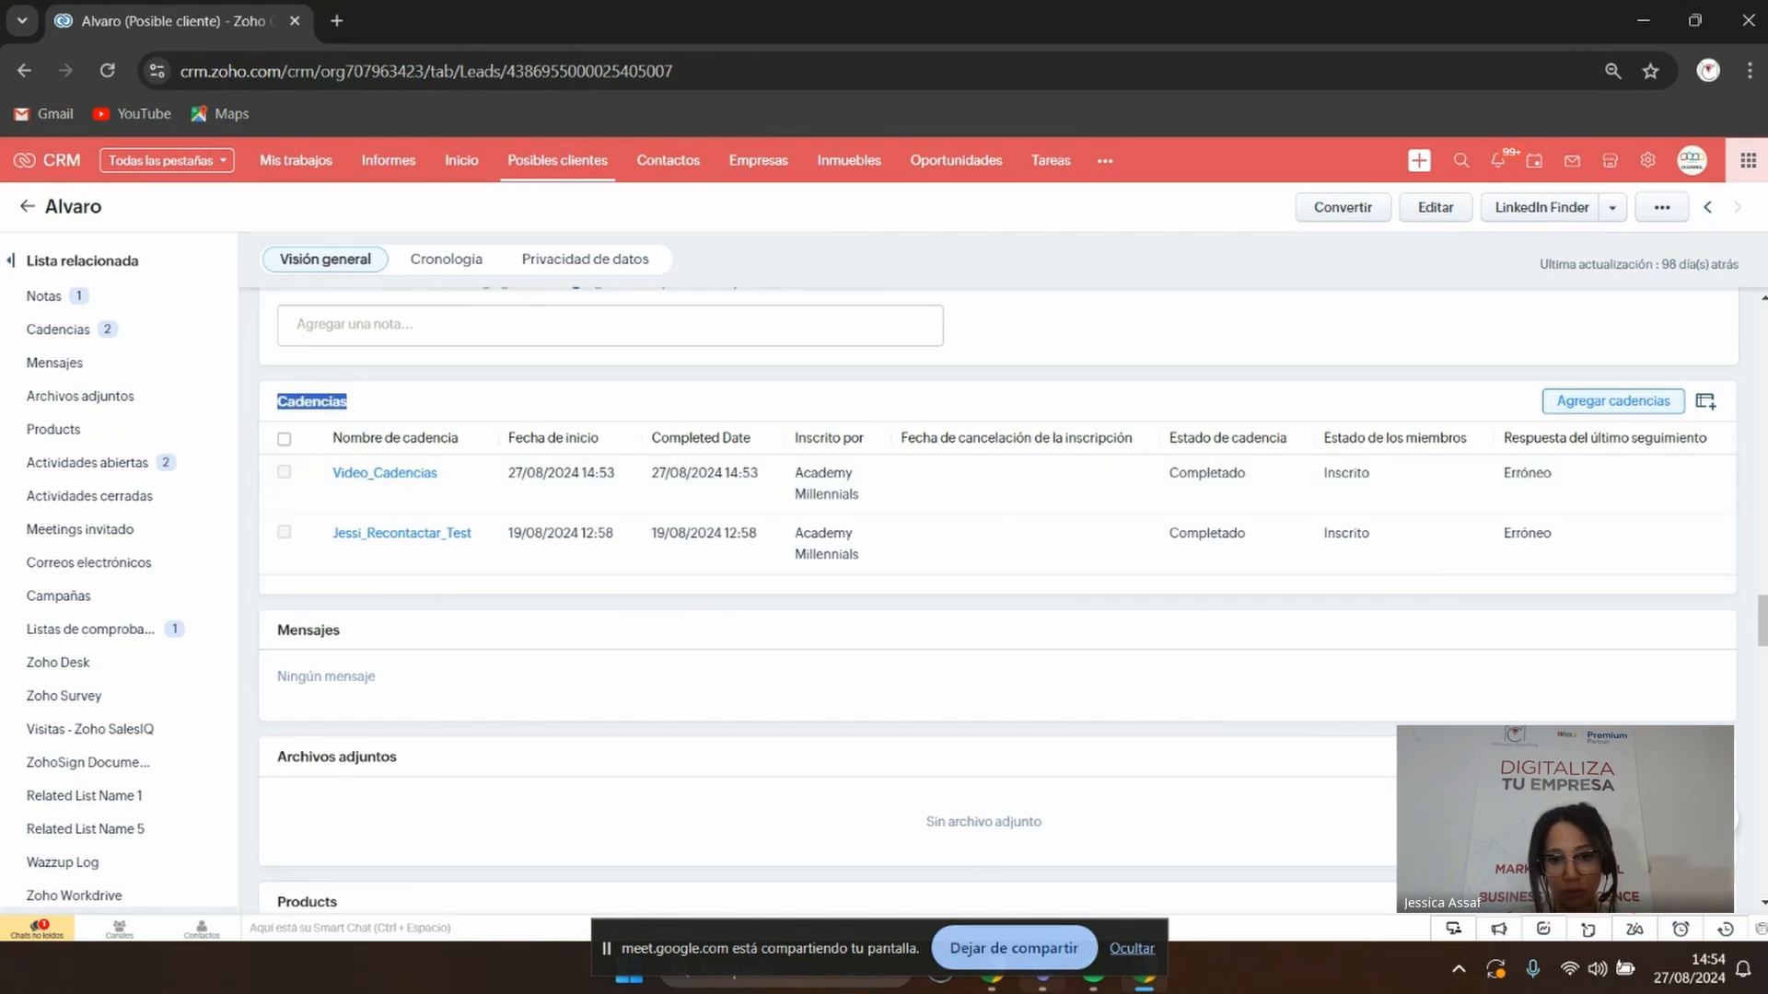
mouse_move(882, 945)
mouse_down()
mouse_move(976, 779)
mouse_move(879, 947)
mouse_up()
click(1140, 972)
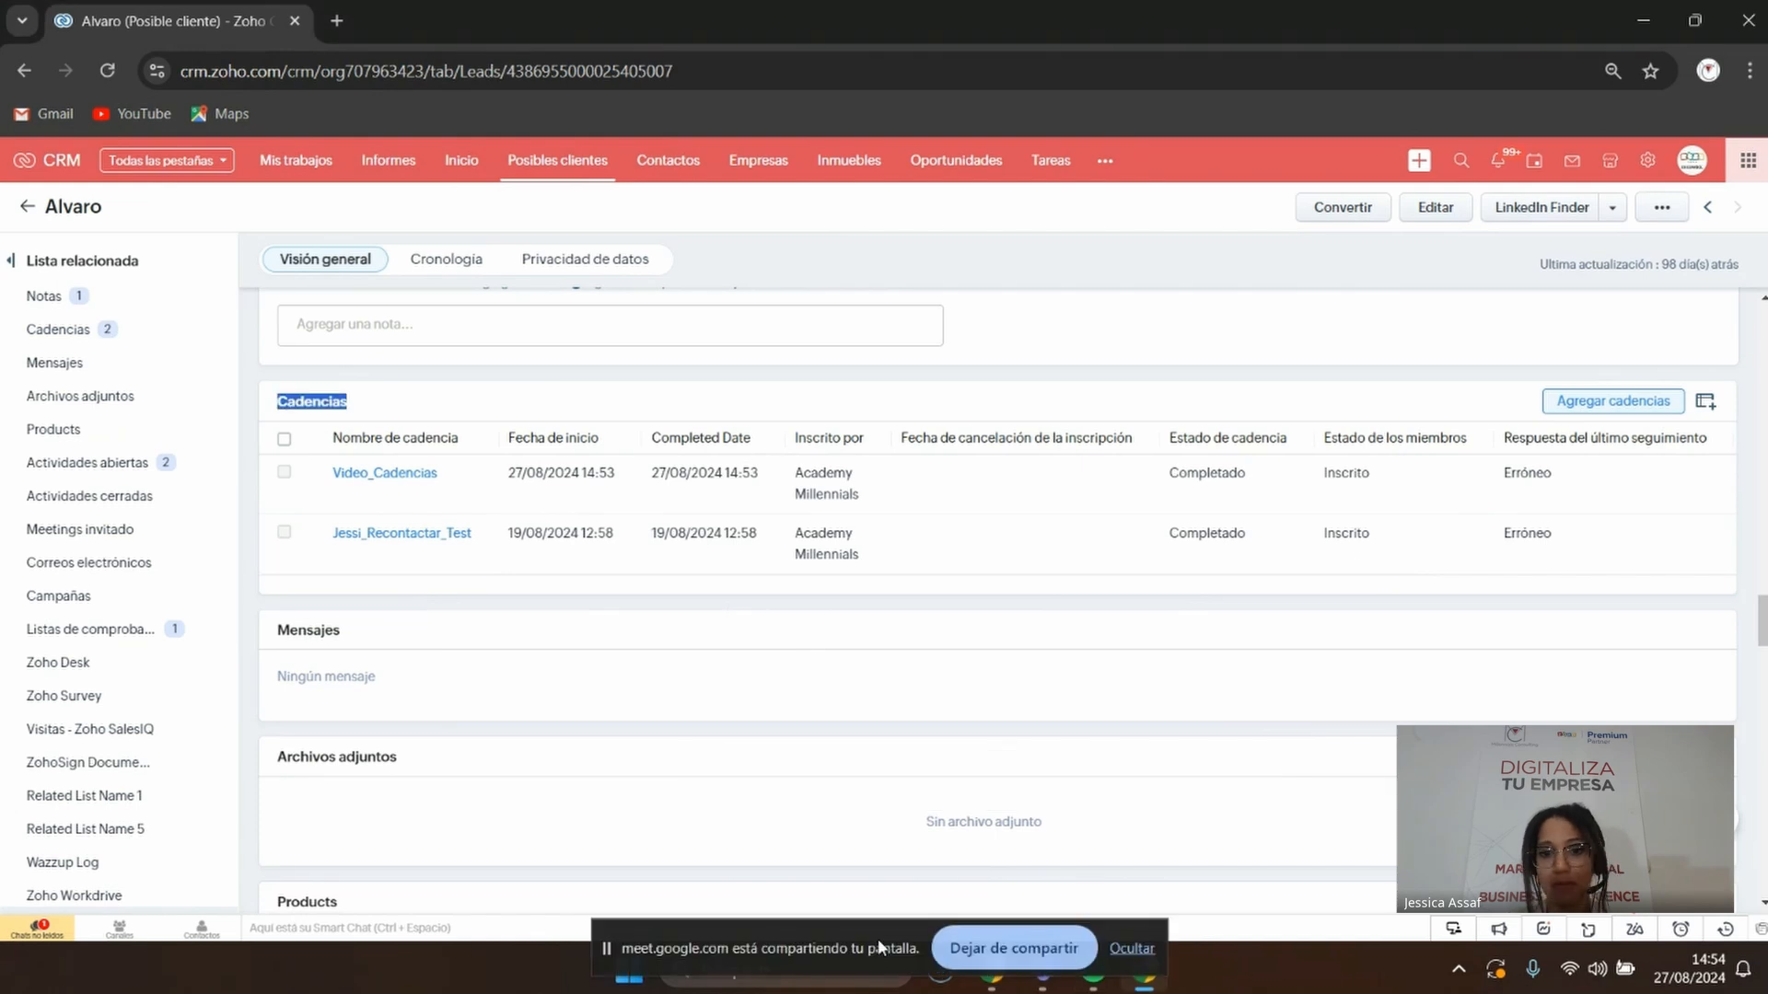